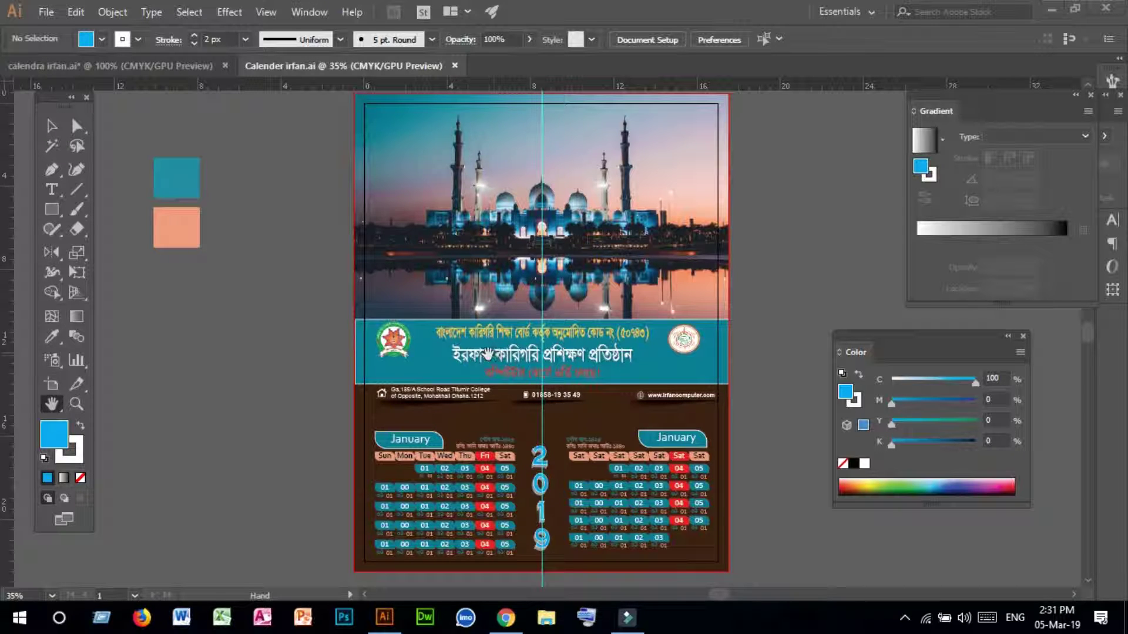
- Start a new document and name it "calander"
click(495, 379)
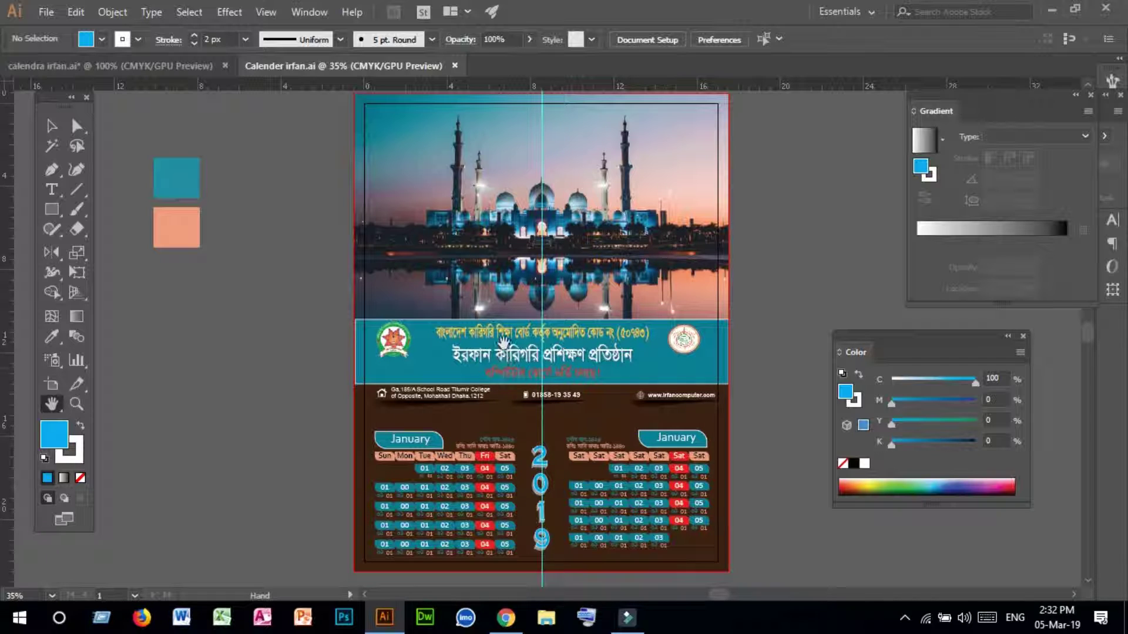
click(41, 16)
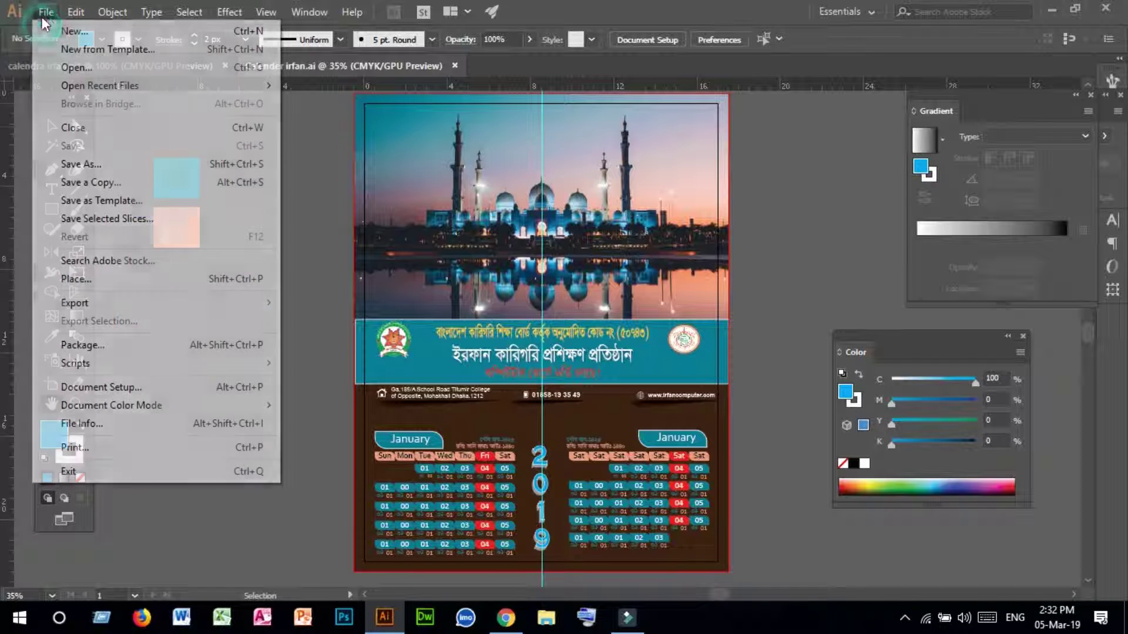
click(77, 29)
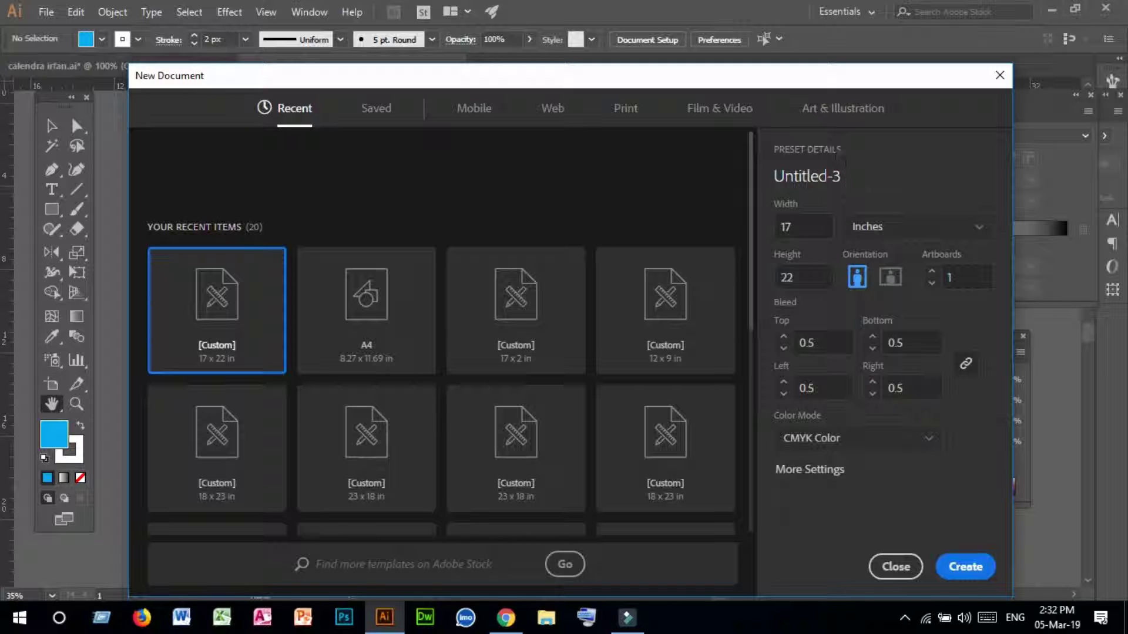
click(848, 176)
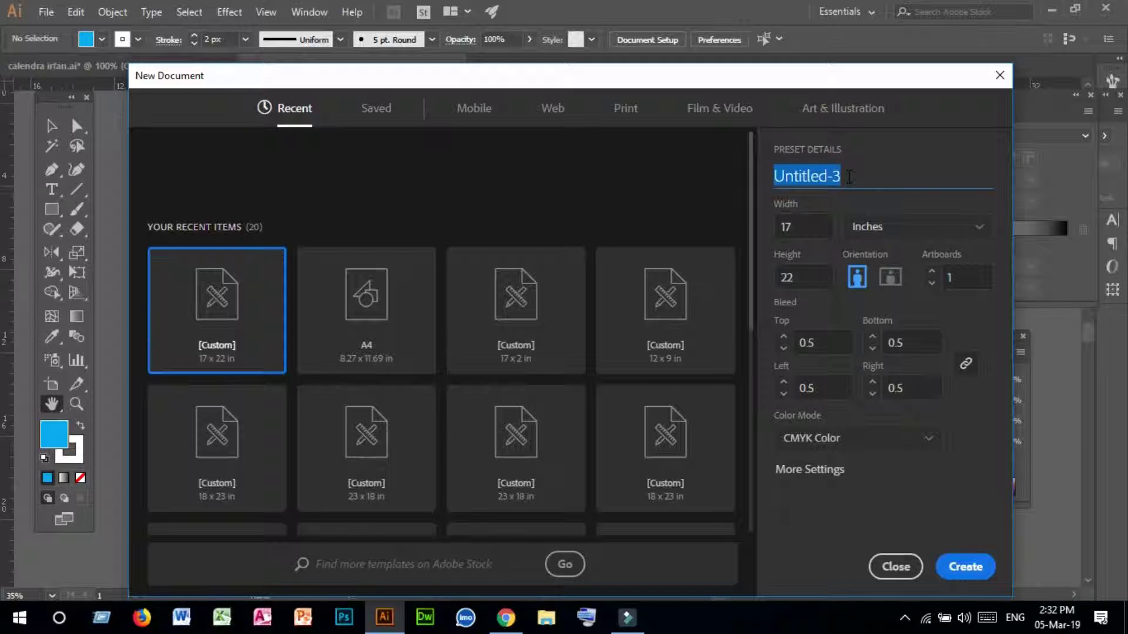
text(calander)
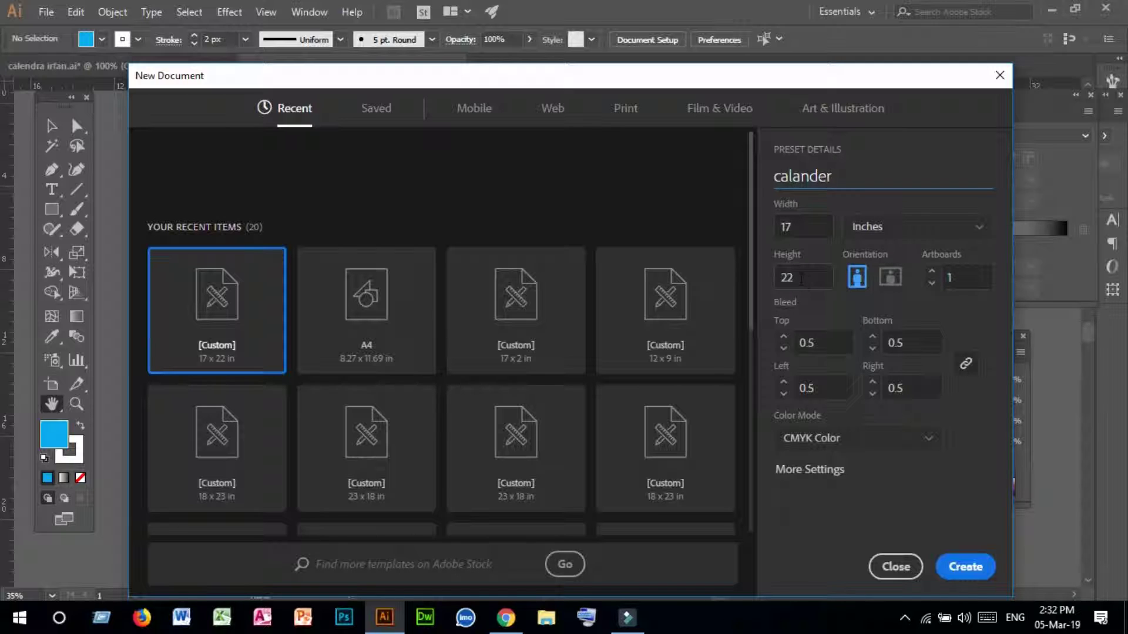
- Create the document at 17 x 22 inches in portrait, with 0.5 in bleed on all sides and CMYK Color mode
click(911, 230)
click(875, 315)
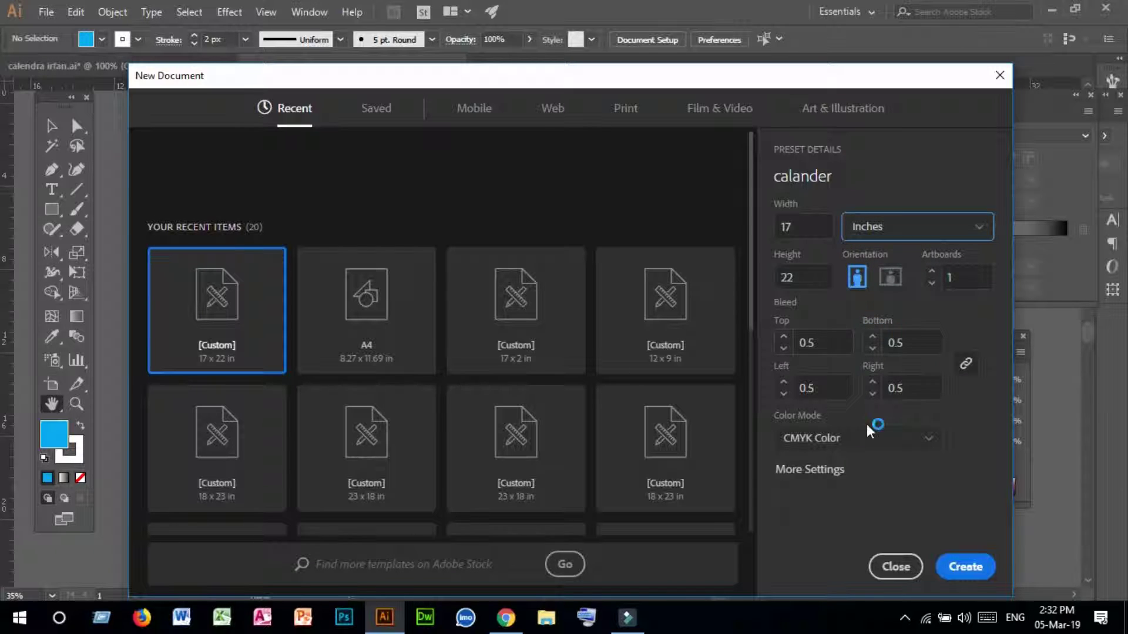
click(783, 337)
click(783, 348)
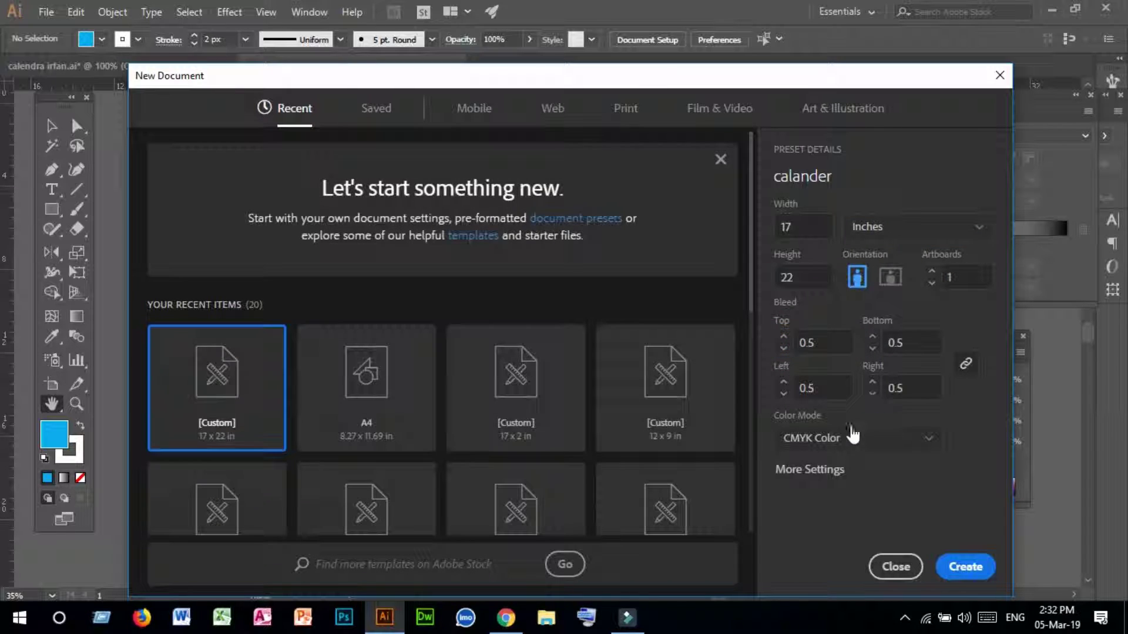
click(828, 449)
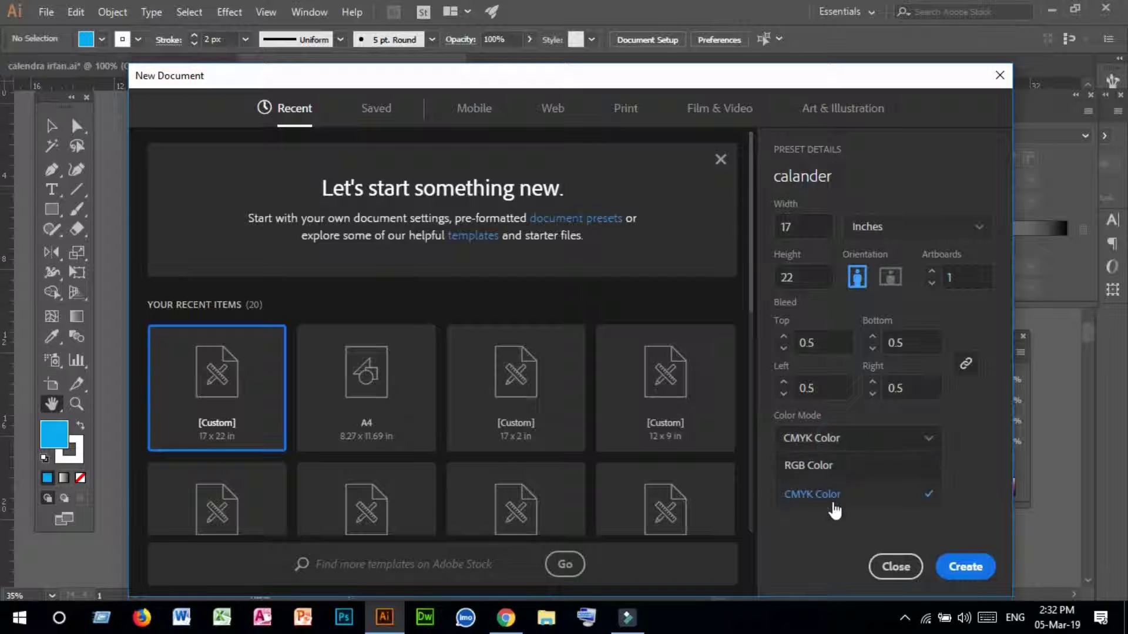
click(823, 497)
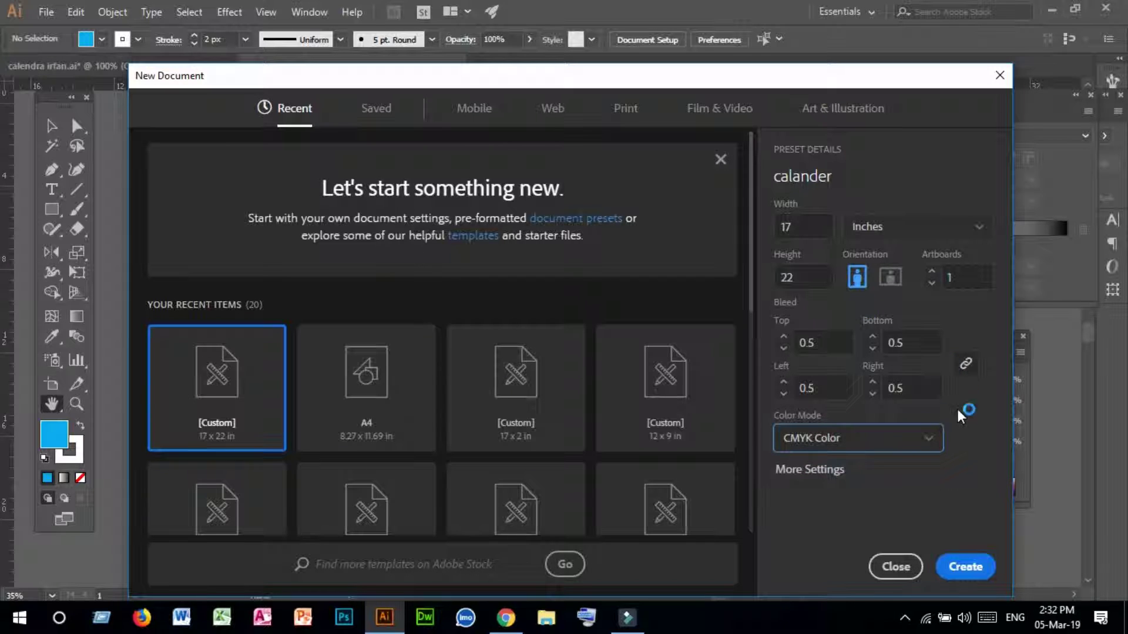
click(967, 568)
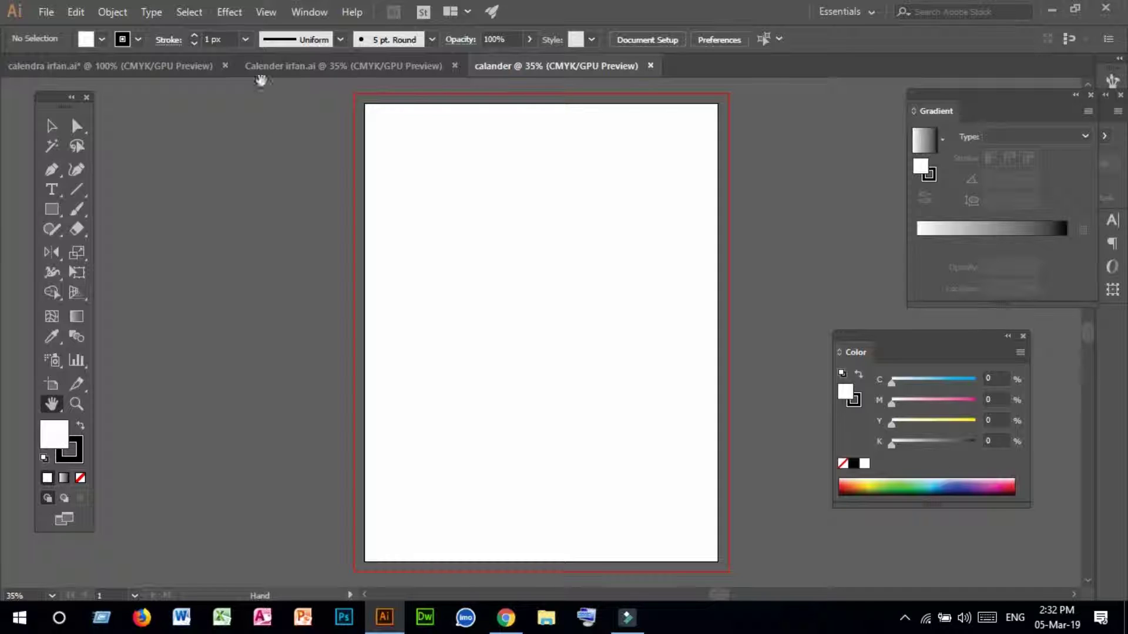
click(280, 70)
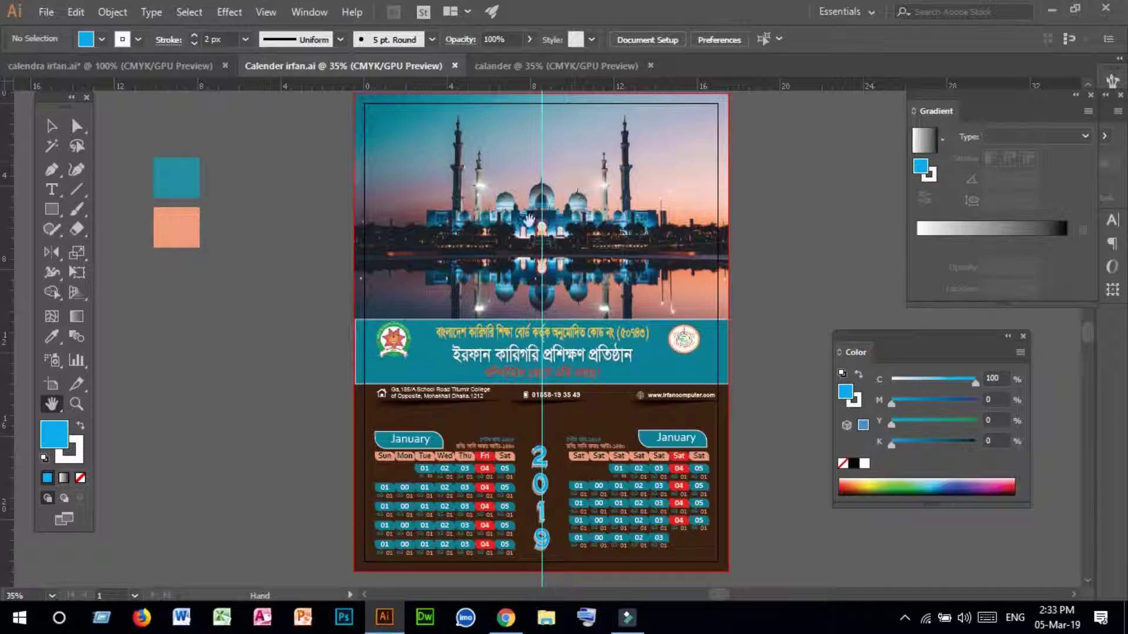
click(519, 69)
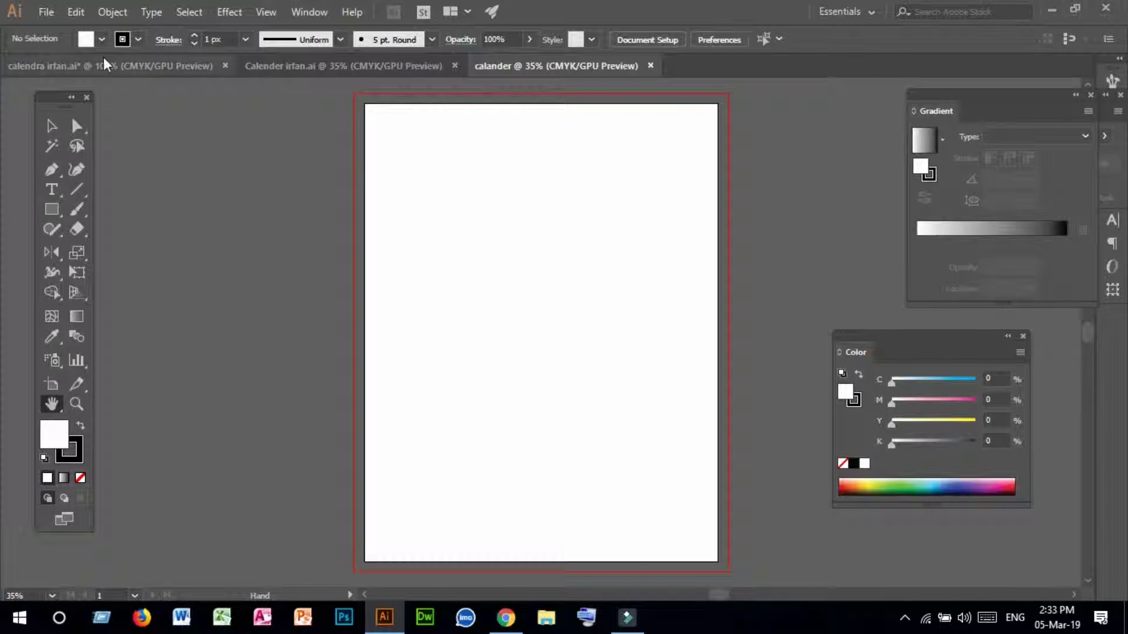
click(45, 12)
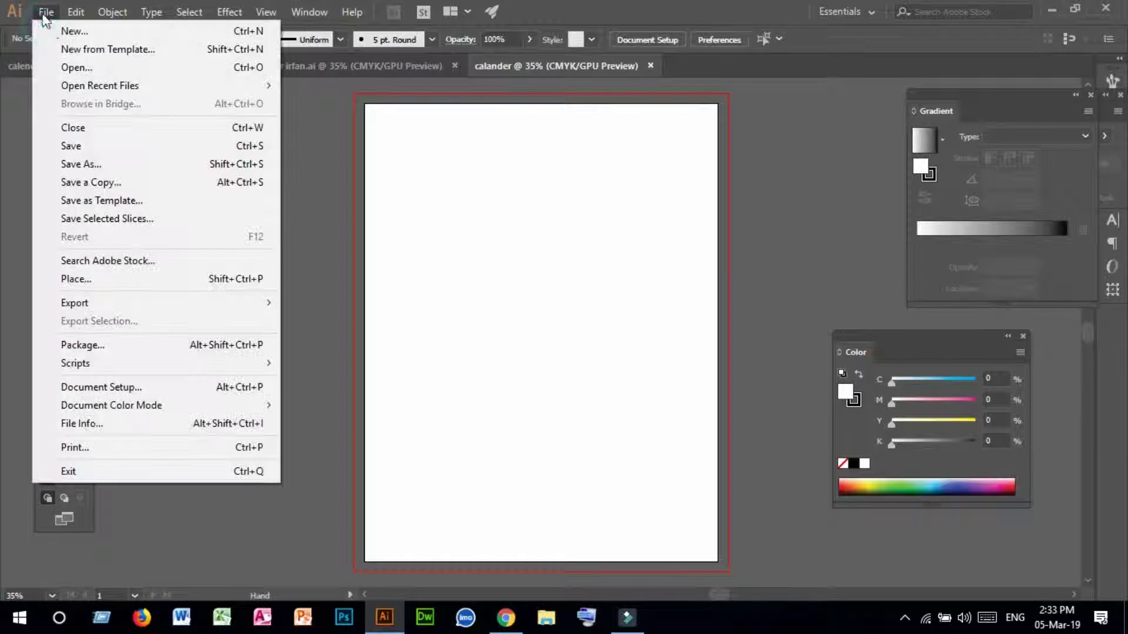
click(81, 72)
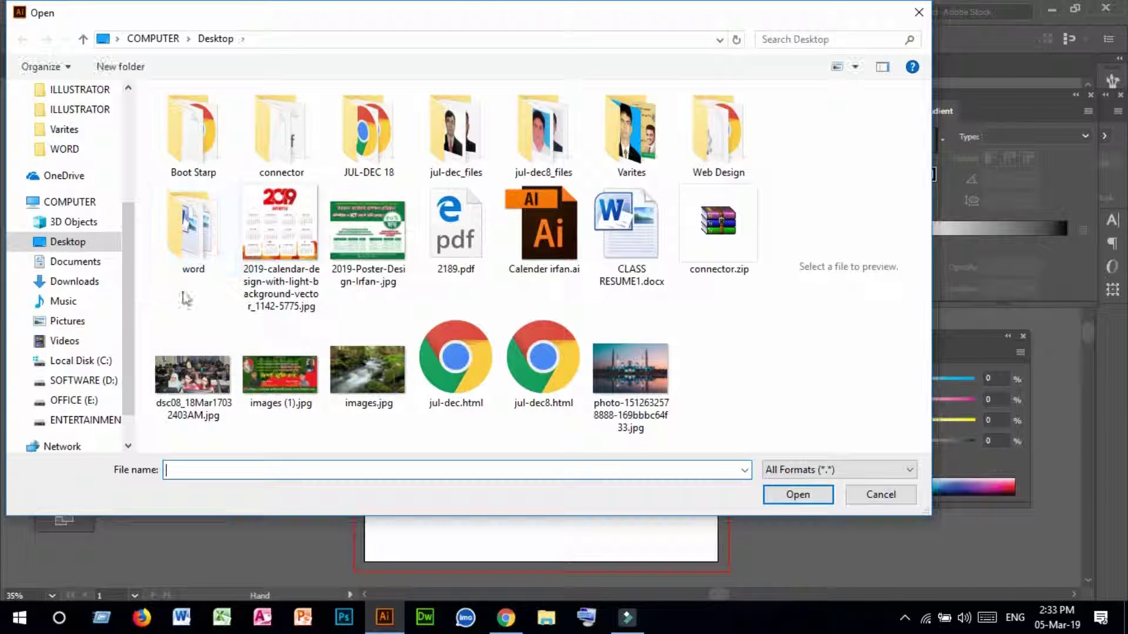
click(654, 379)
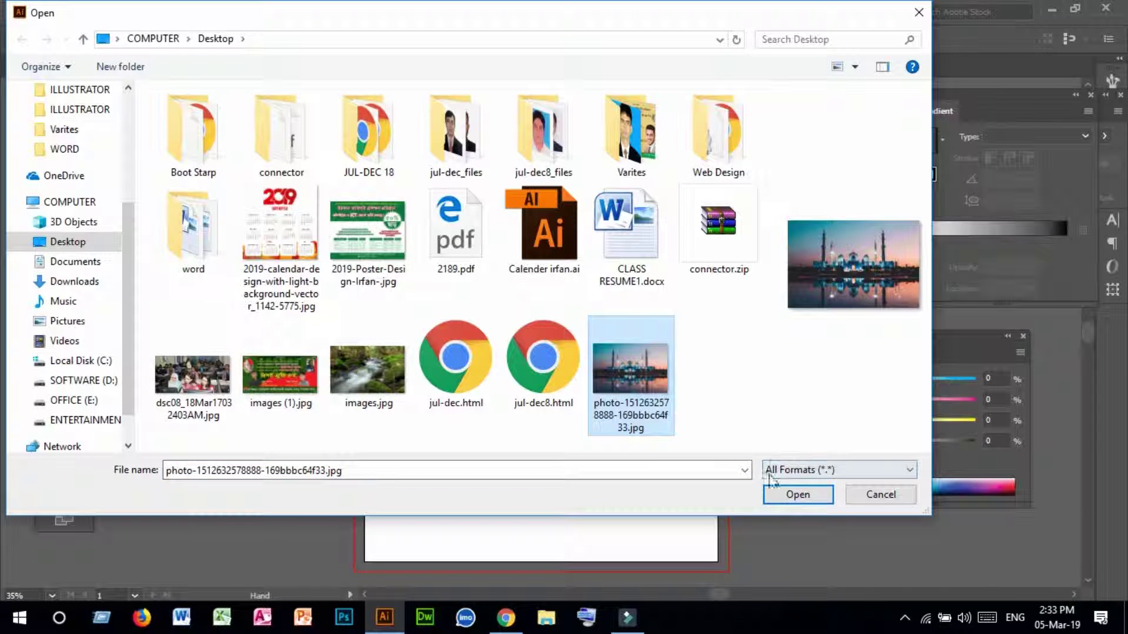
click(783, 494)
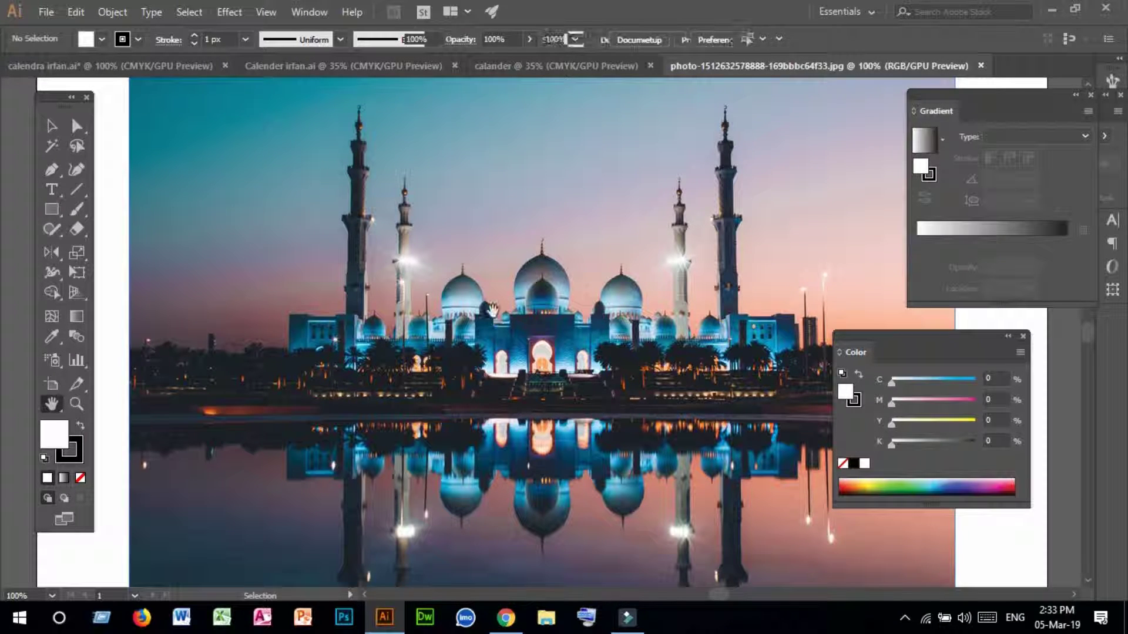
click(519, 66)
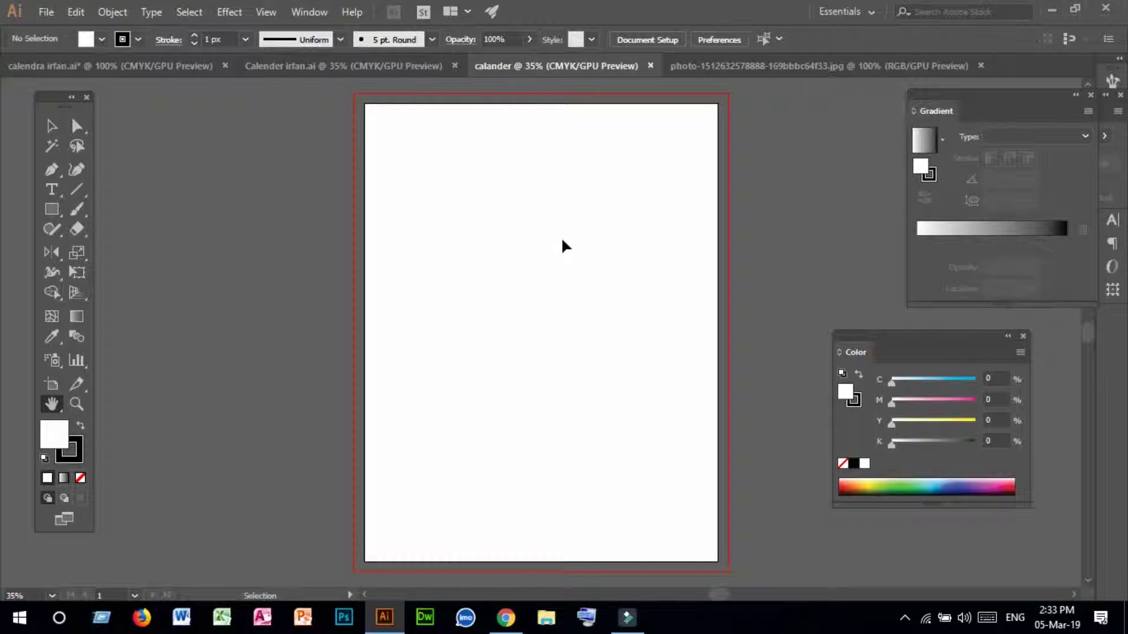
key(ctrl+v)
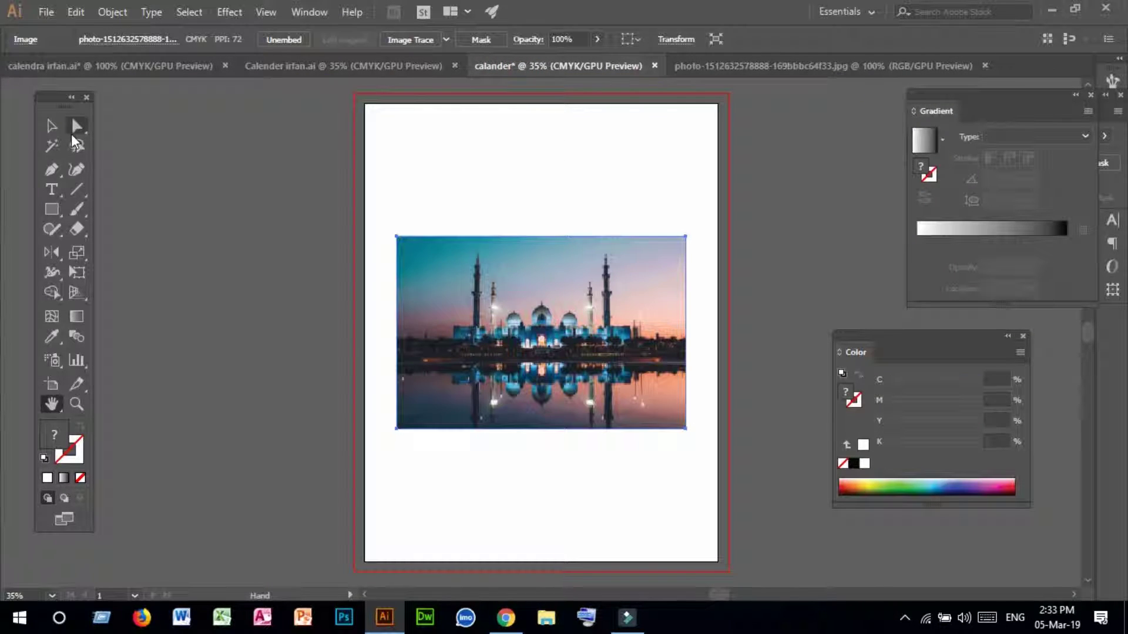
- Enlarge the mosque photo to the full bleed width and move it up against the page's upper bleed edge
click(51, 125)
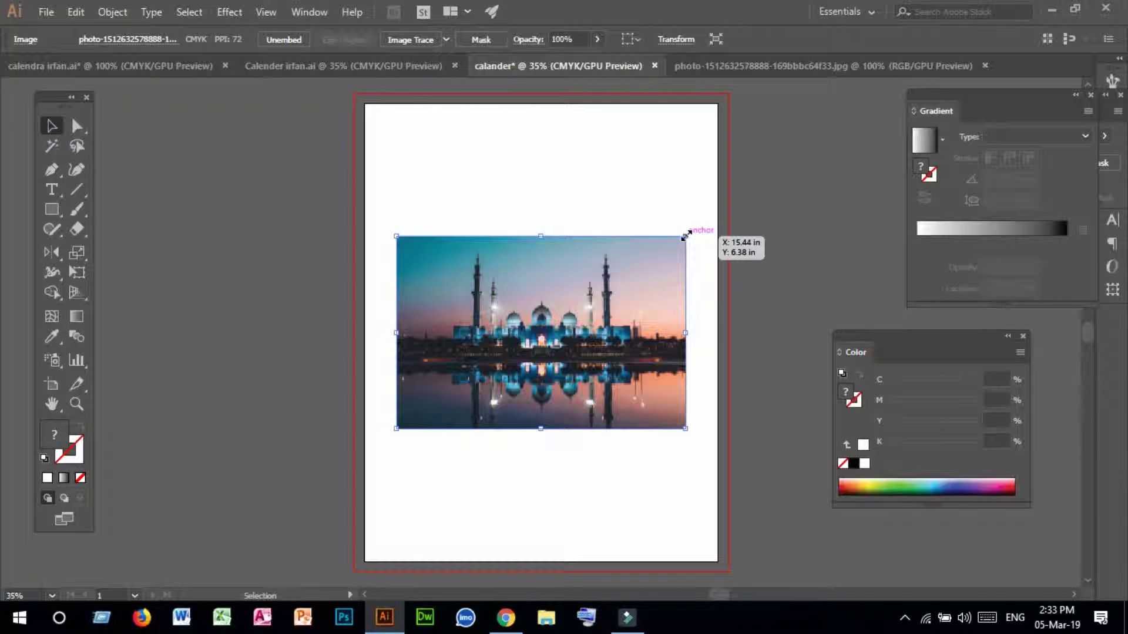
drag(686, 235, 728, 211)
drag(593, 273, 594, 170)
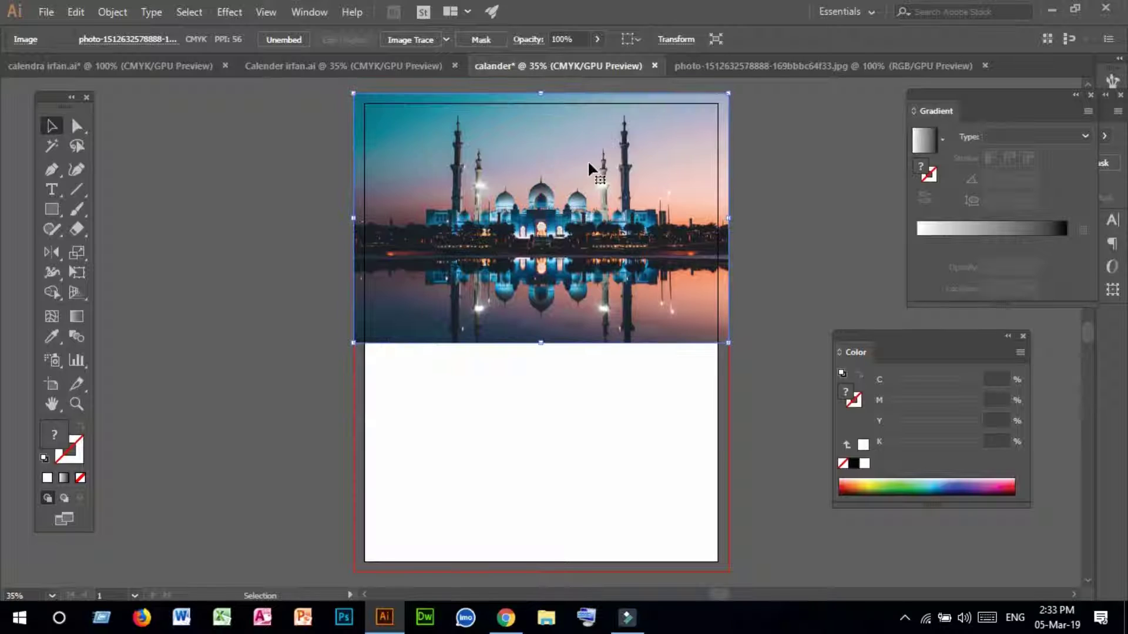
click(789, 207)
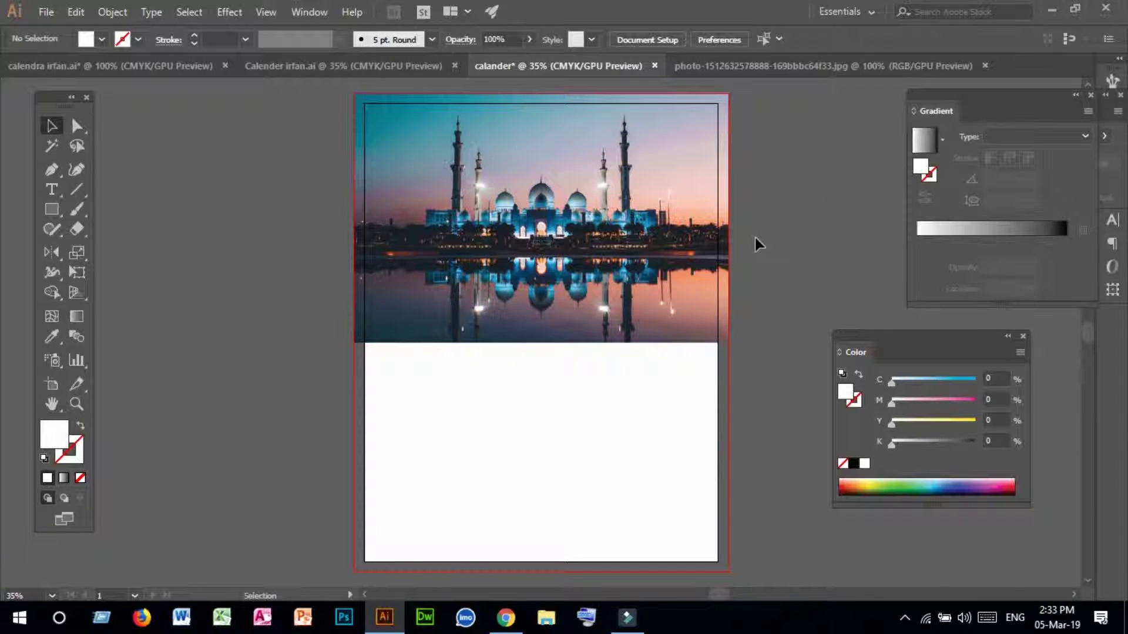
- Draw a rectangular band across the full bleed width of the calander document, slightly overlapping the photo's lower edge
click(339, 66)
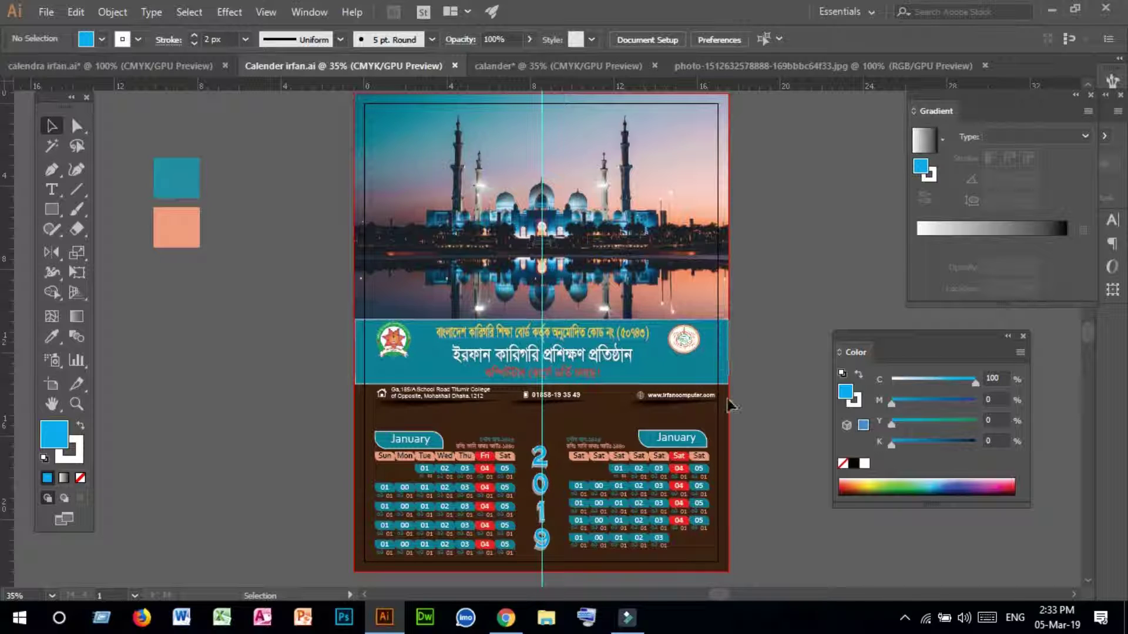
click(534, 66)
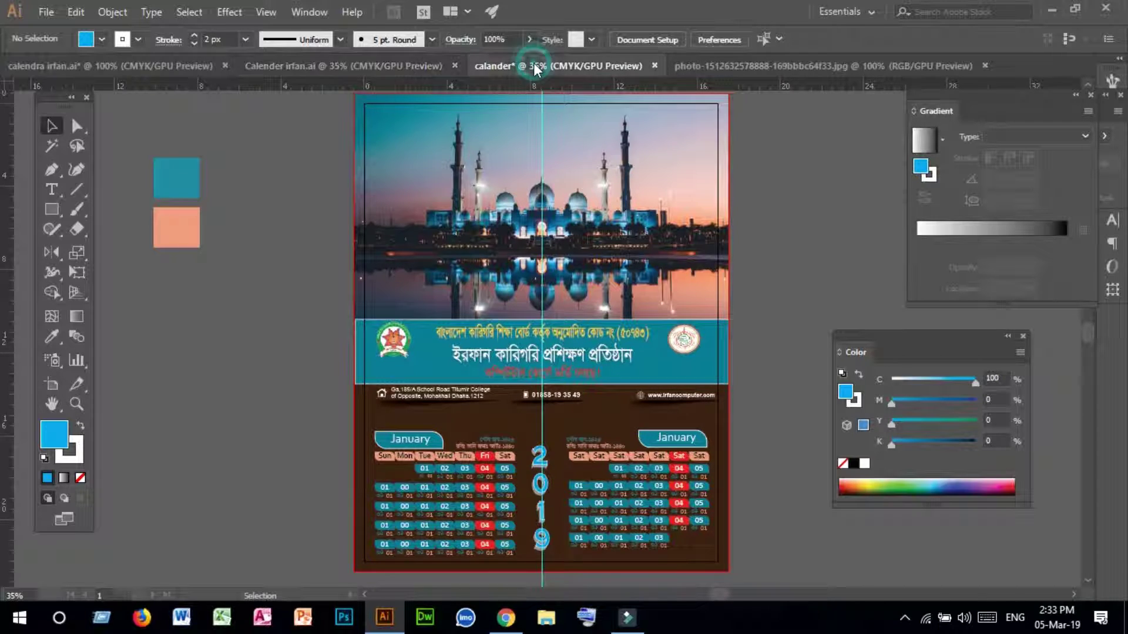
click(53, 210)
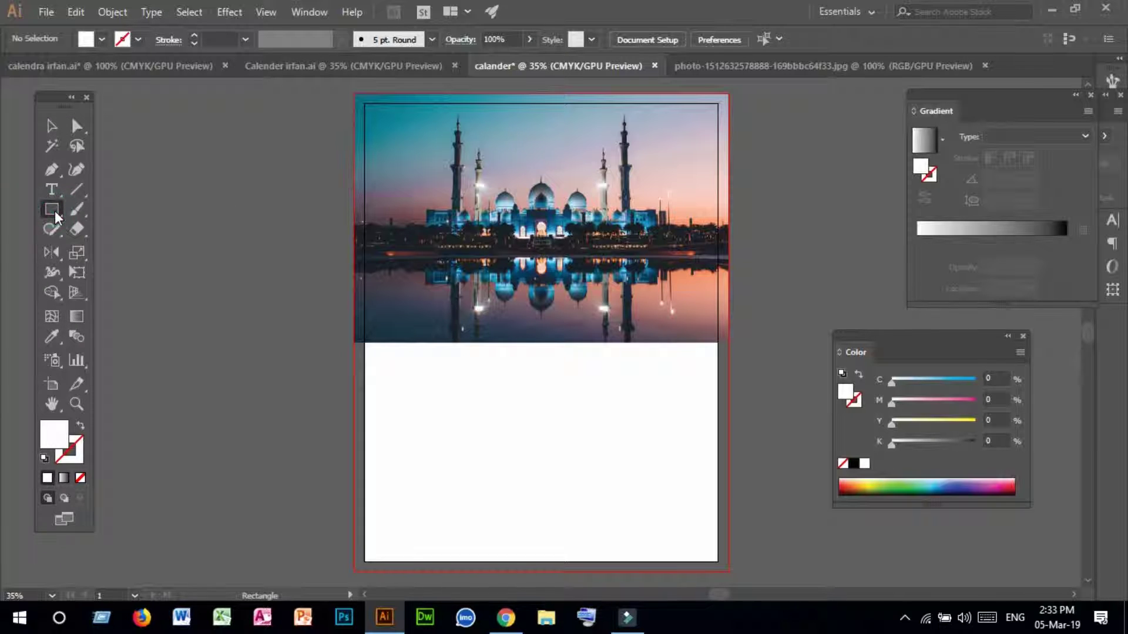
right_click(55, 210)
click(122, 212)
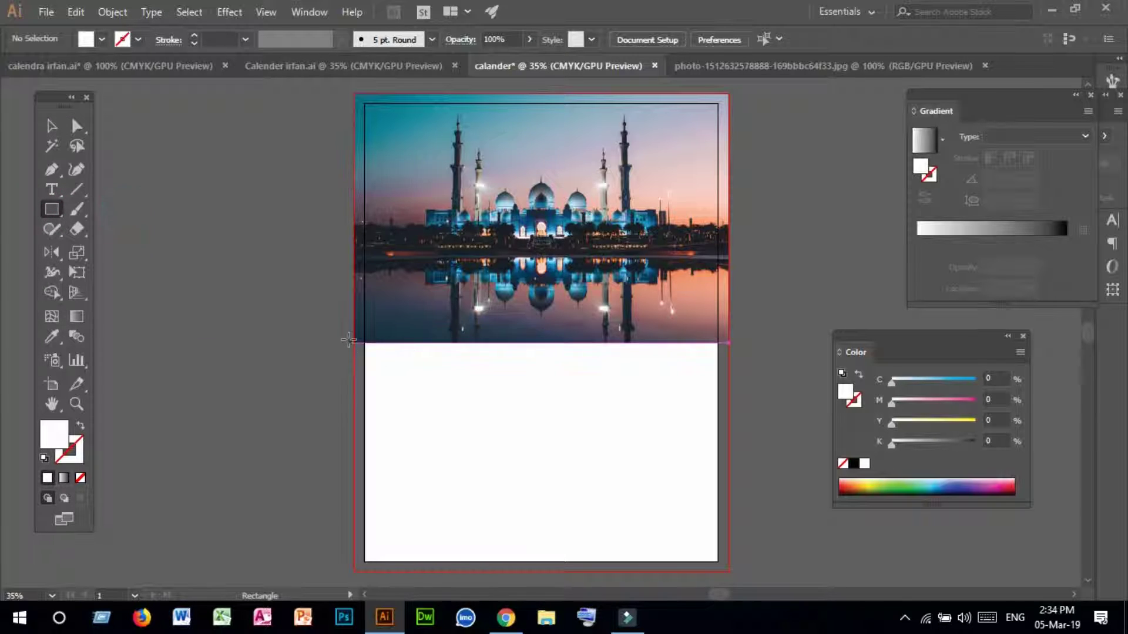
drag(353, 333, 730, 413)
click(47, 126)
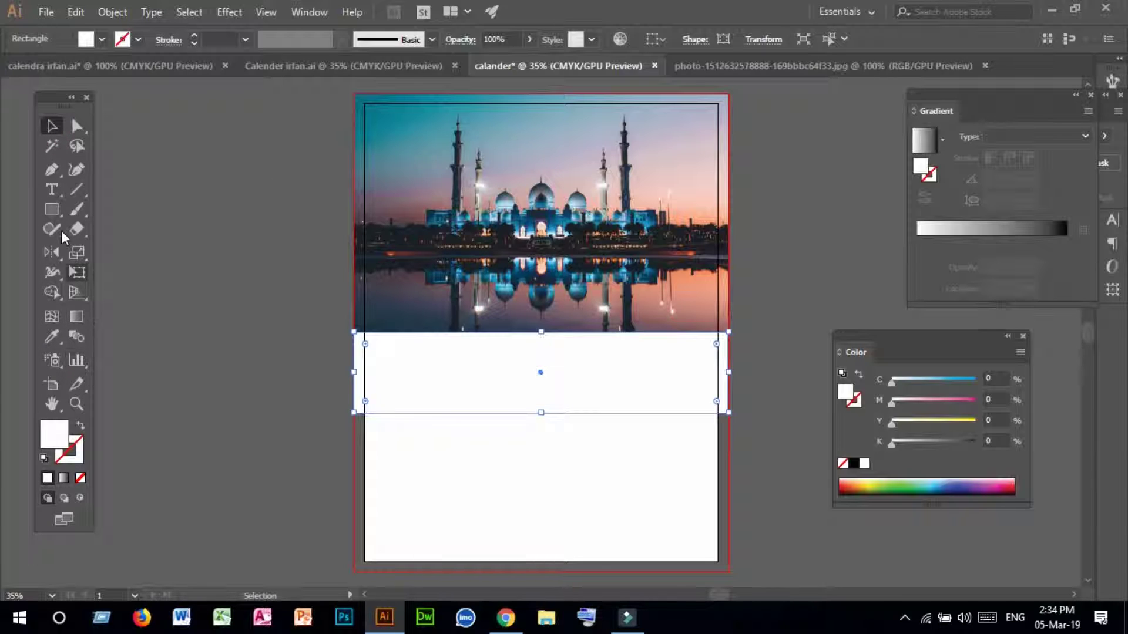
- Fill the rectangular band with the teal sampled from the sky in the mosque photo using the Eyedropper
click(51, 340)
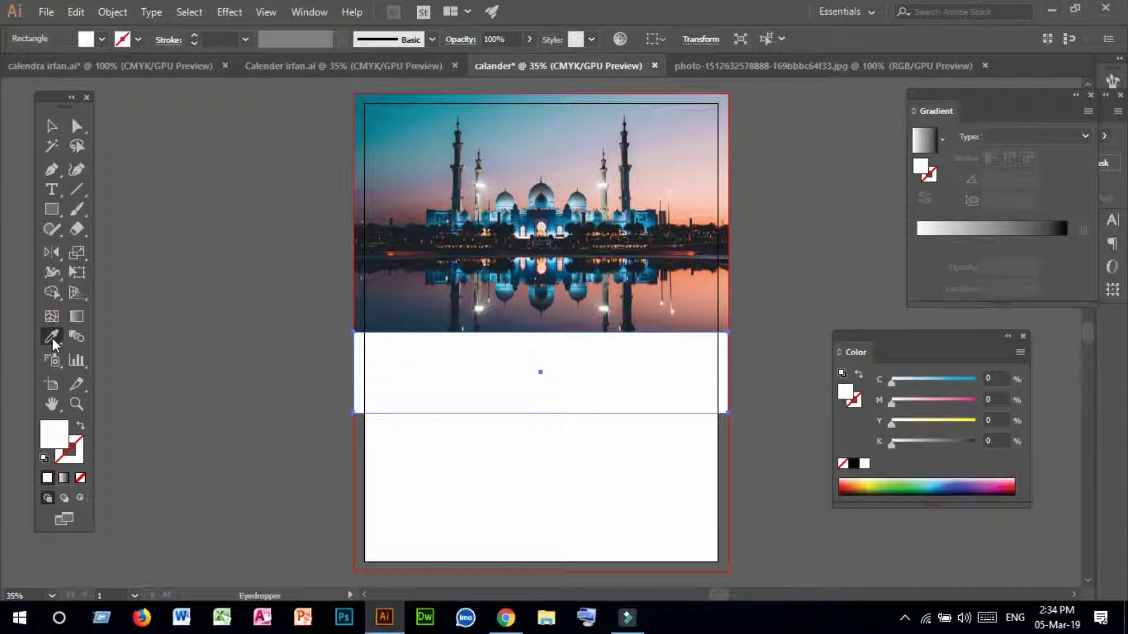
click(409, 116)
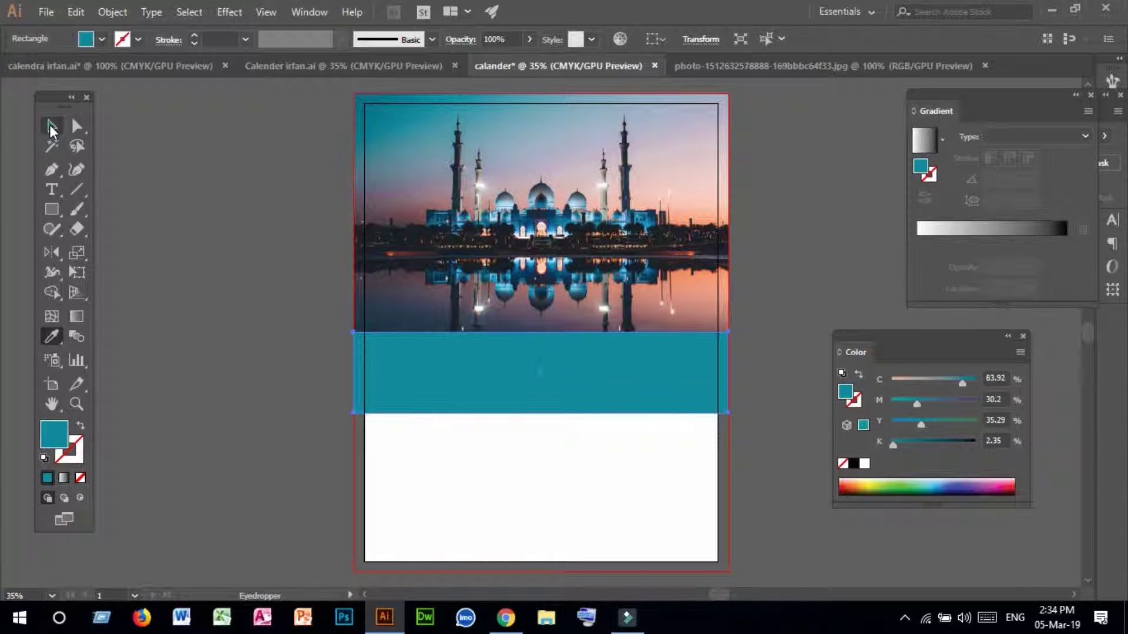
click(51, 126)
click(277, 306)
- Give the teal band a white stroke with a weight of 3 px
click(427, 370)
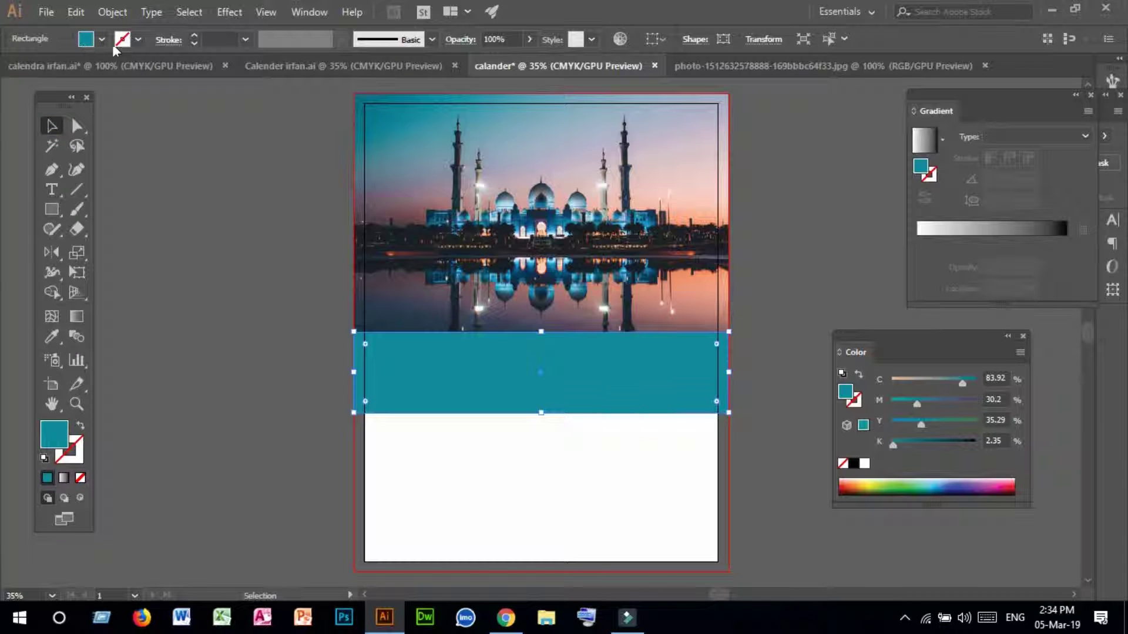
click(138, 39)
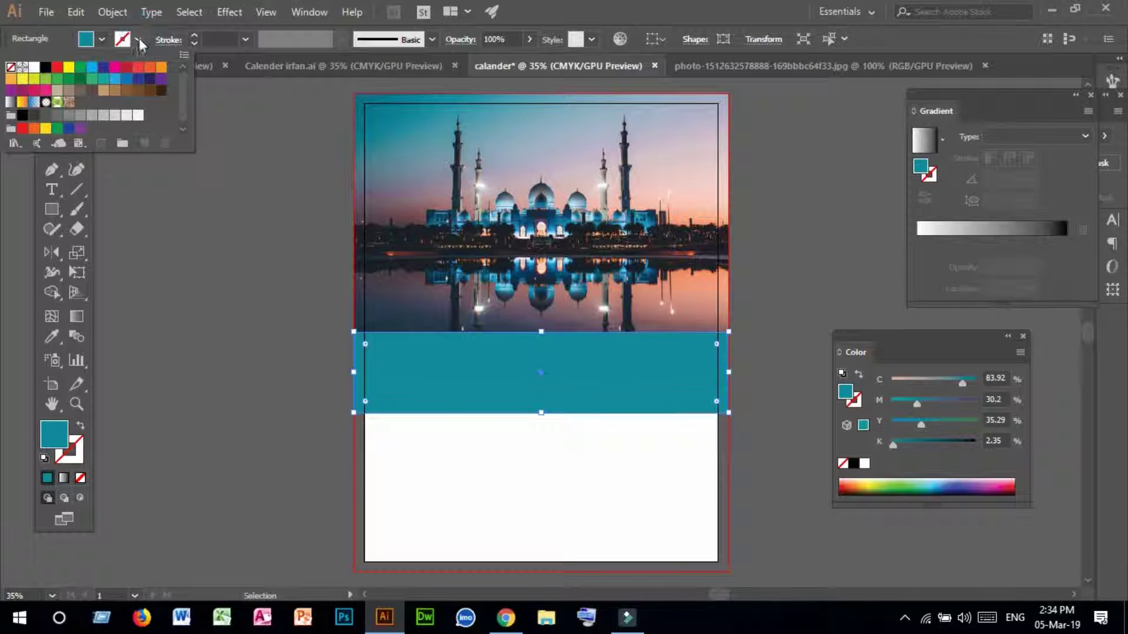
click(34, 67)
click(194, 40)
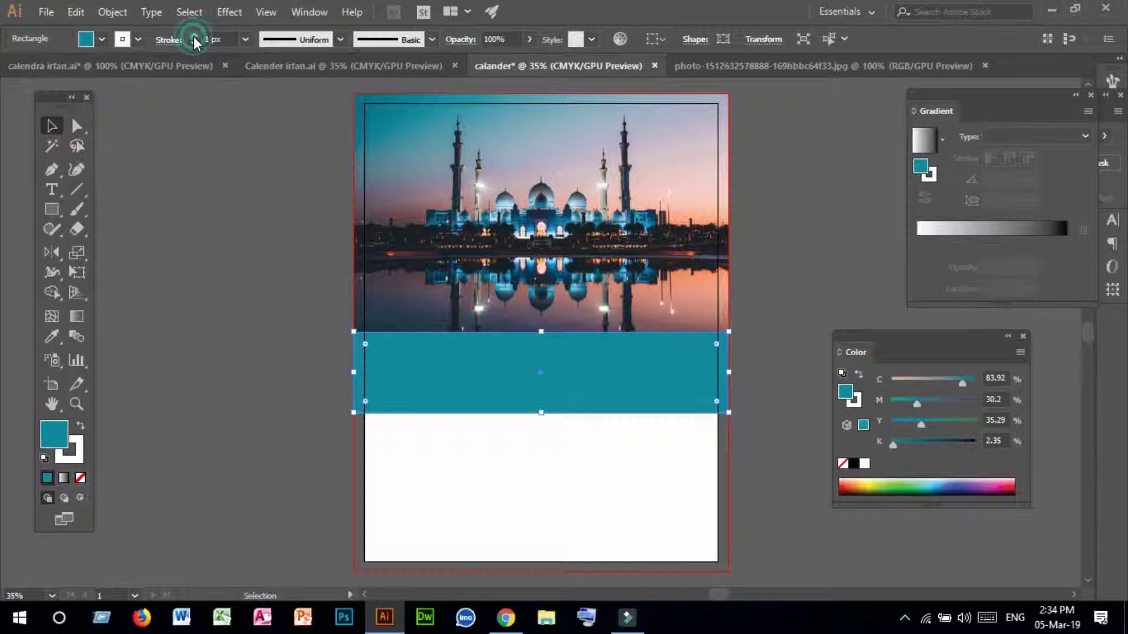
click(194, 40)
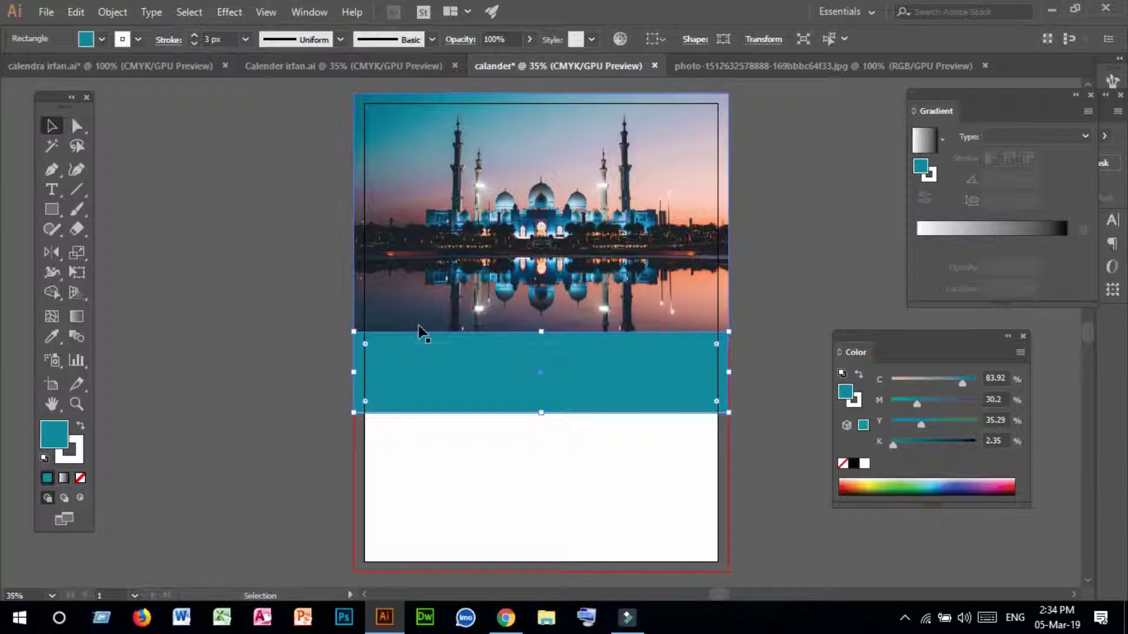
click(216, 348)
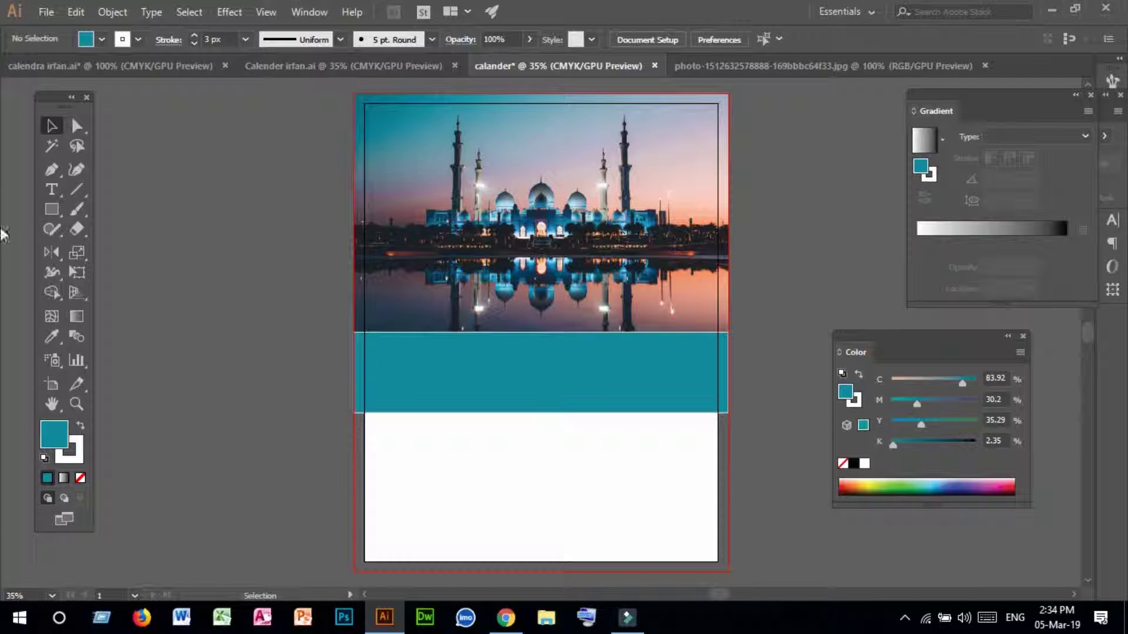
click(290, 70)
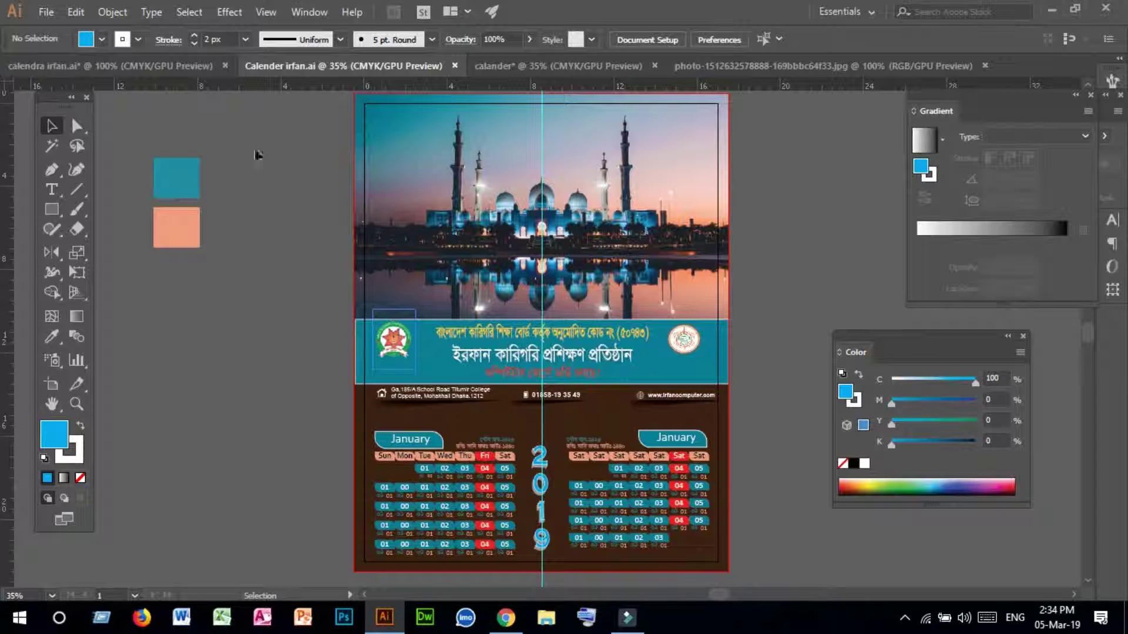
click(506, 66)
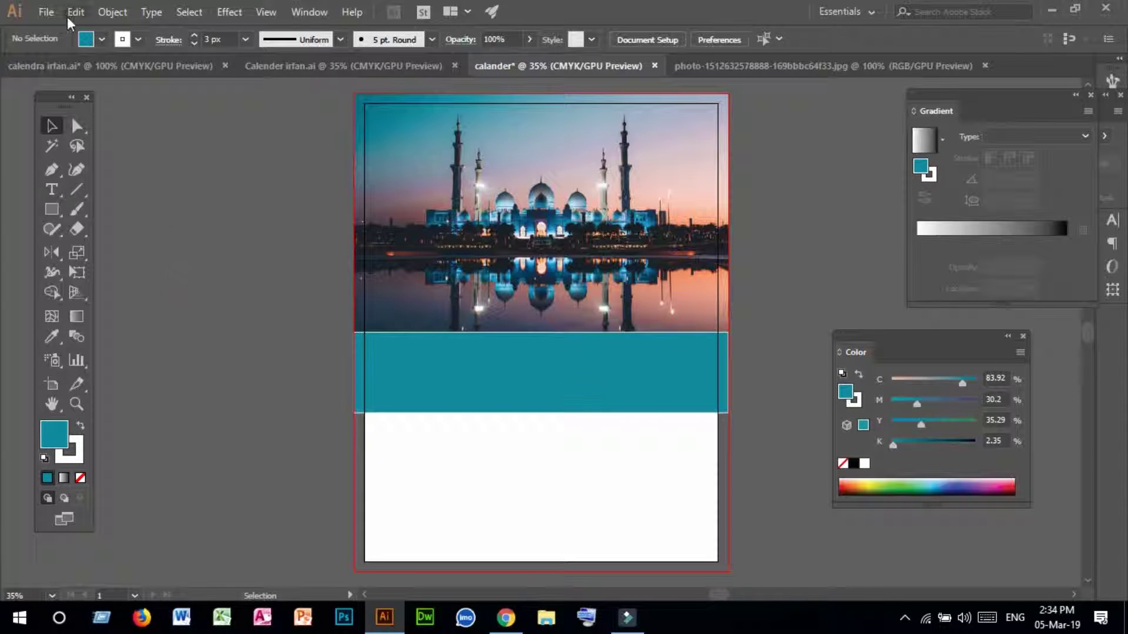
- Open Irfan-logo.png, cut the logo image out of it, and paste it into the calander document
click(50, 10)
click(81, 67)
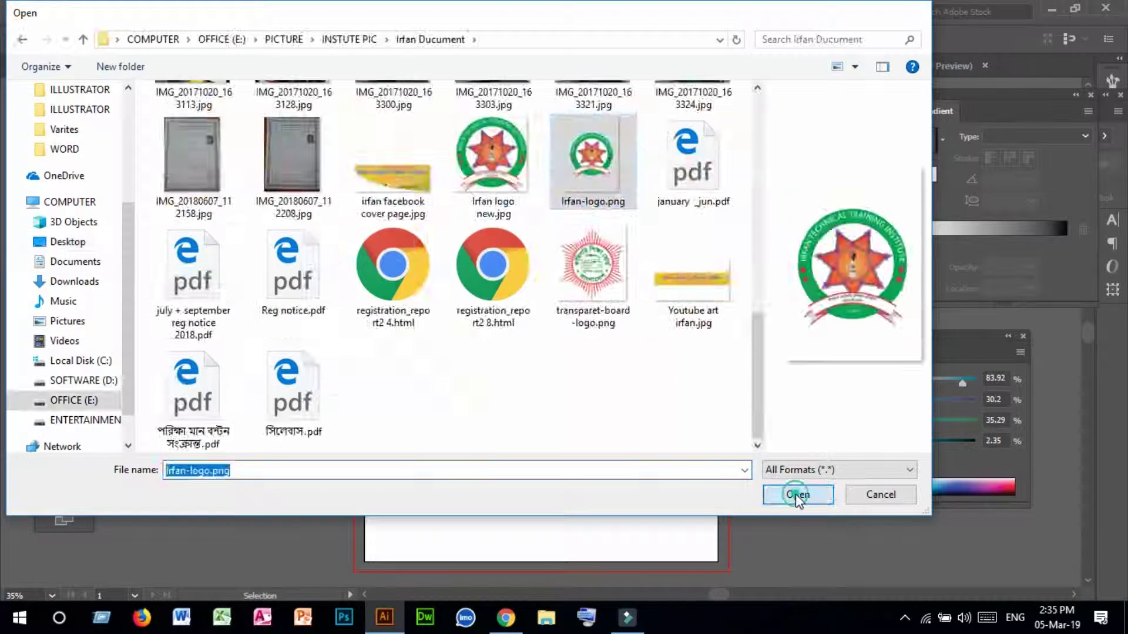
click(797, 495)
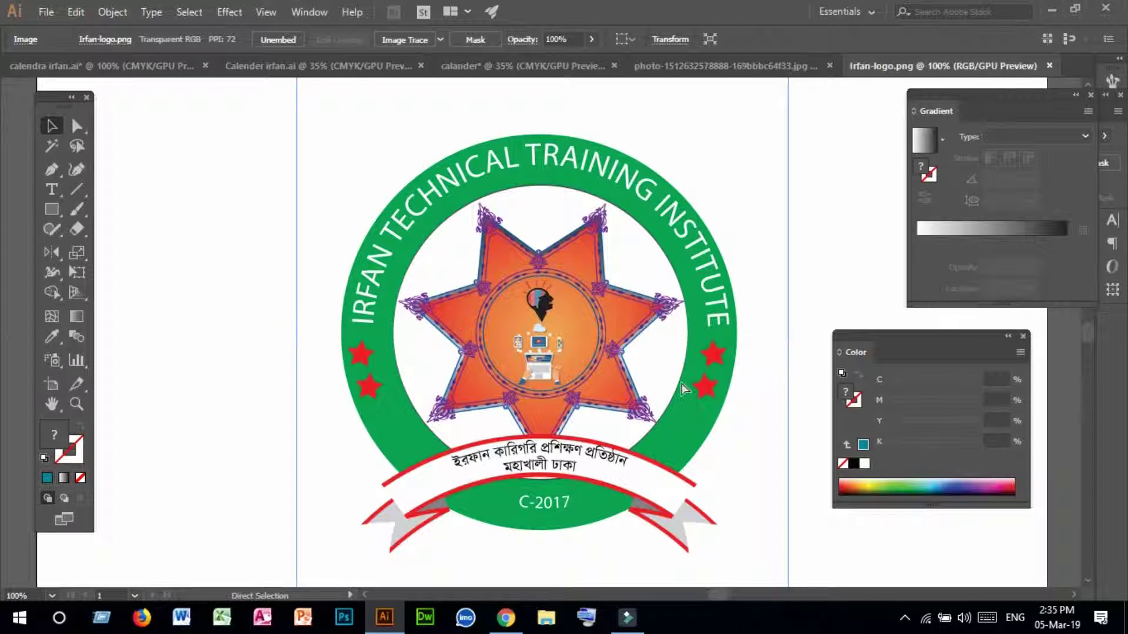
key(Delete)
click(319, 62)
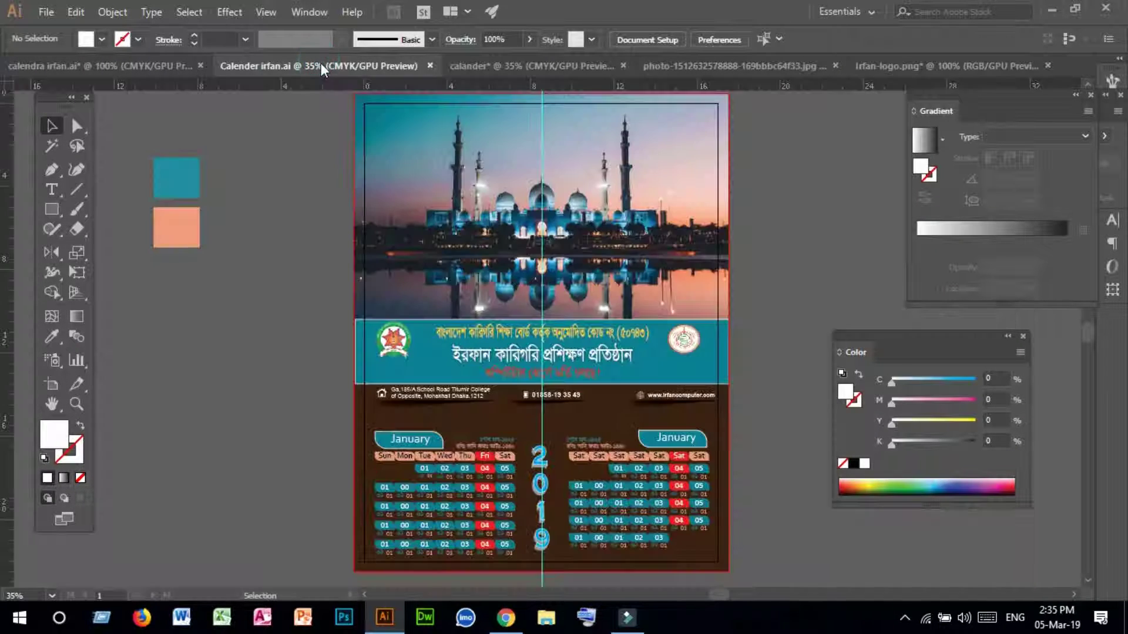
click(515, 65)
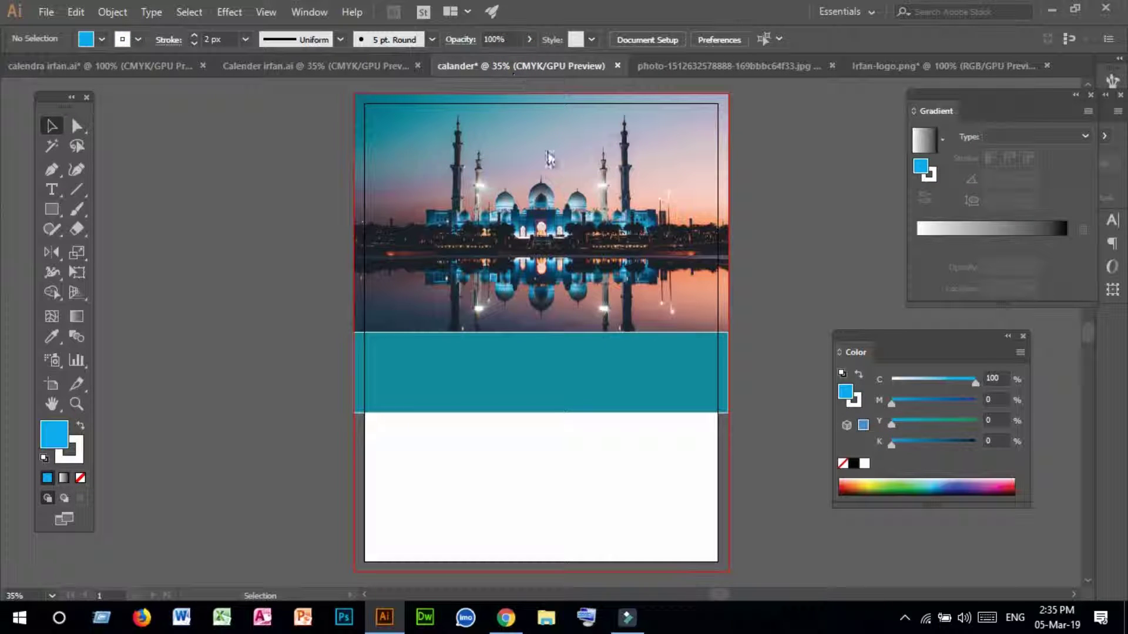
key(ctrl+v)
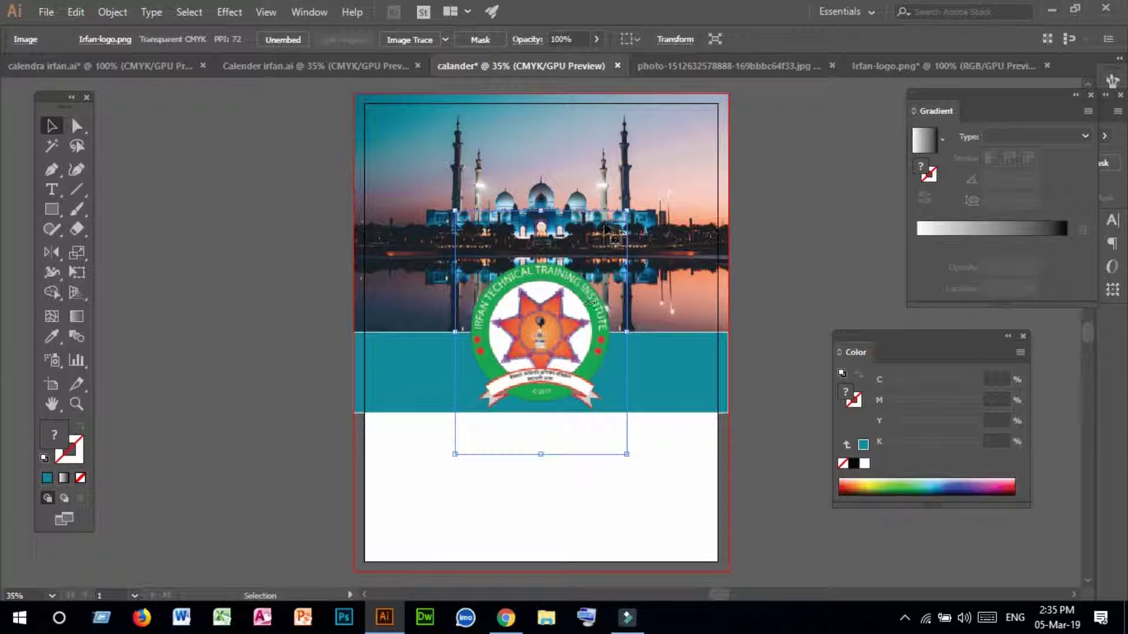
- Shrink the pasted institute logo to fit within the teal band and place it at the band's left end, inside the page margin
drag(626, 211, 576, 284)
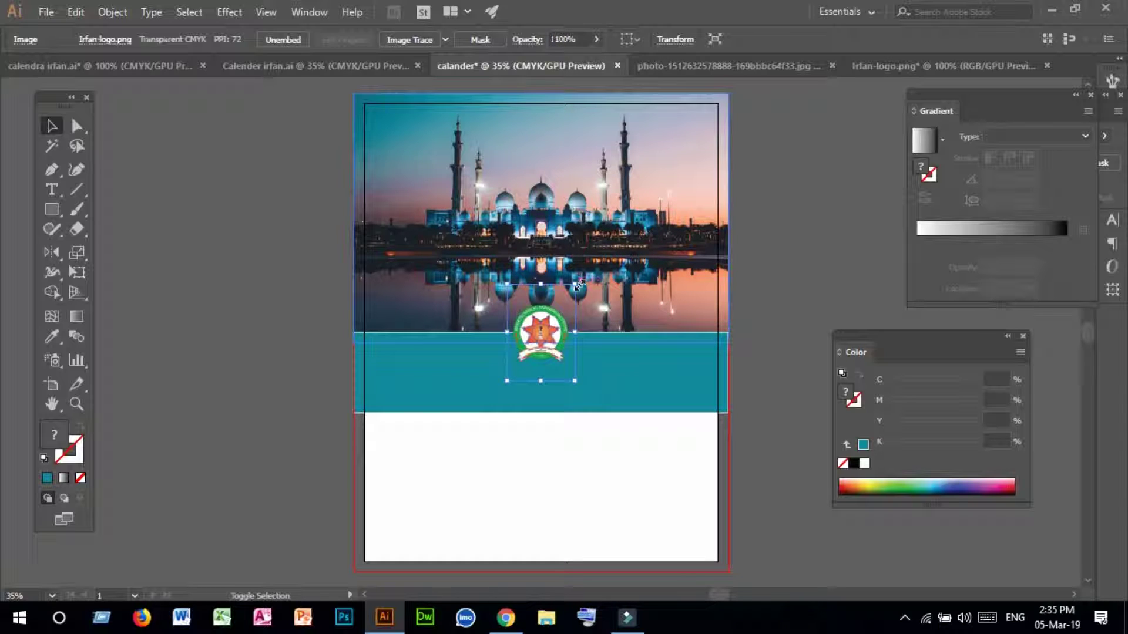
drag(539, 333, 414, 362)
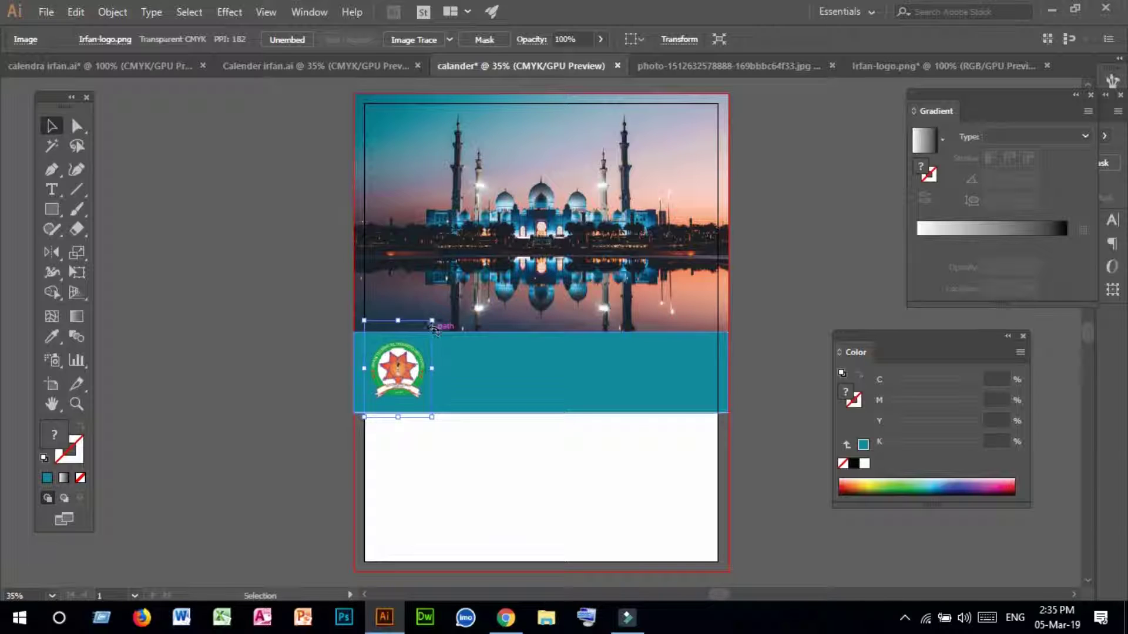
drag(433, 322, 400, 356)
click(808, 265)
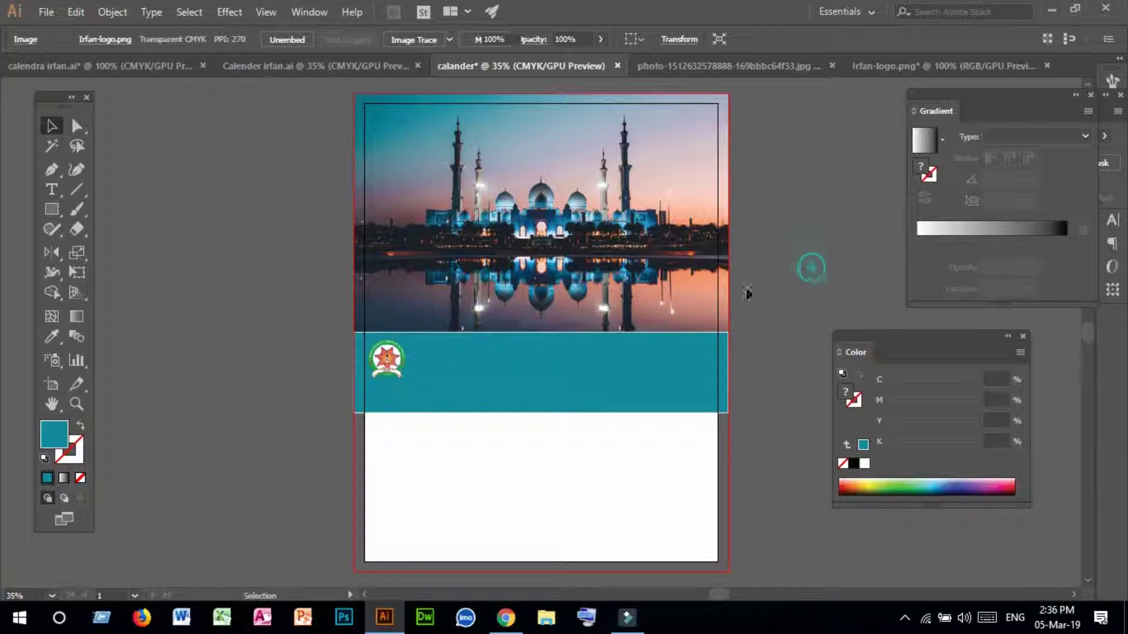
- Copy the three Bengali title lines and the round board emblem from Calender irfan.ai into the calander document
click(260, 67)
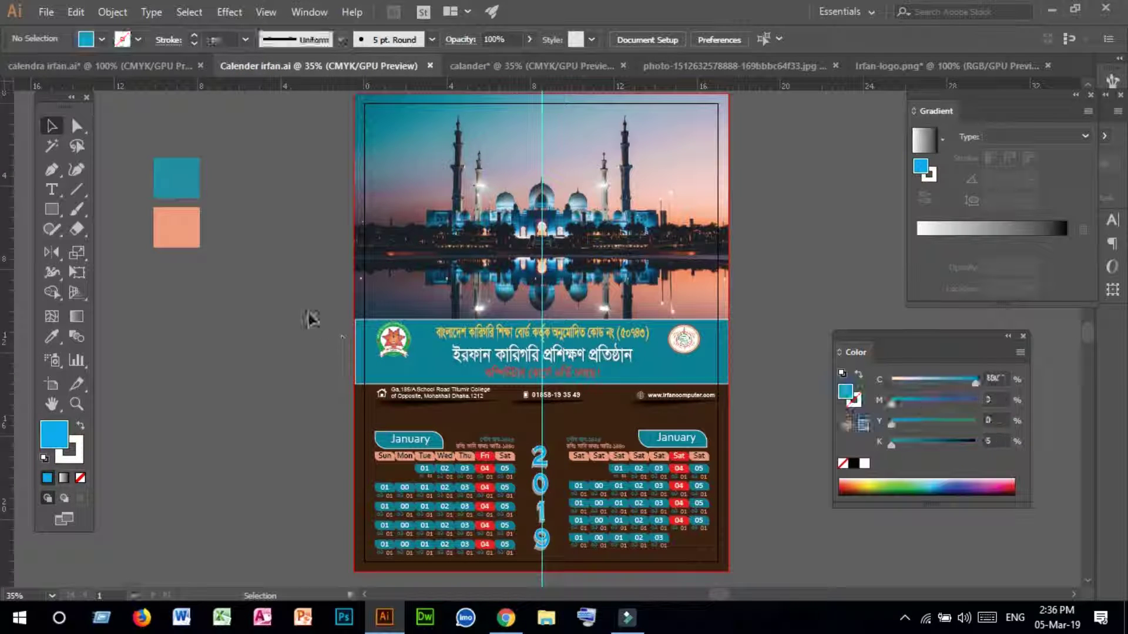
drag(214, 138, 158, 280)
click(202, 309)
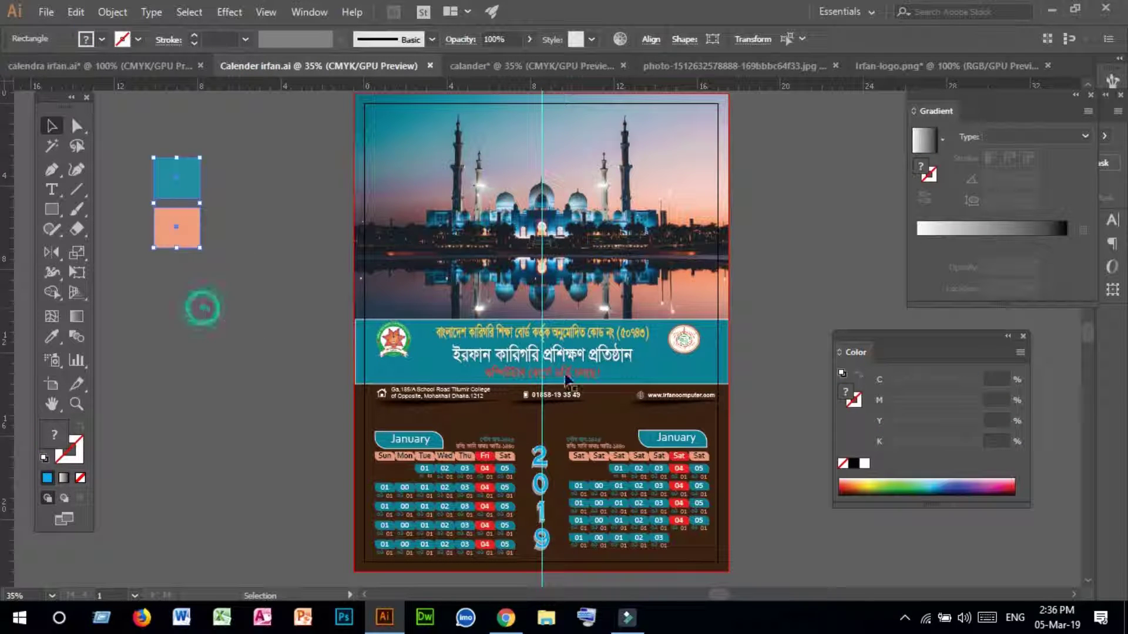
click(496, 336)
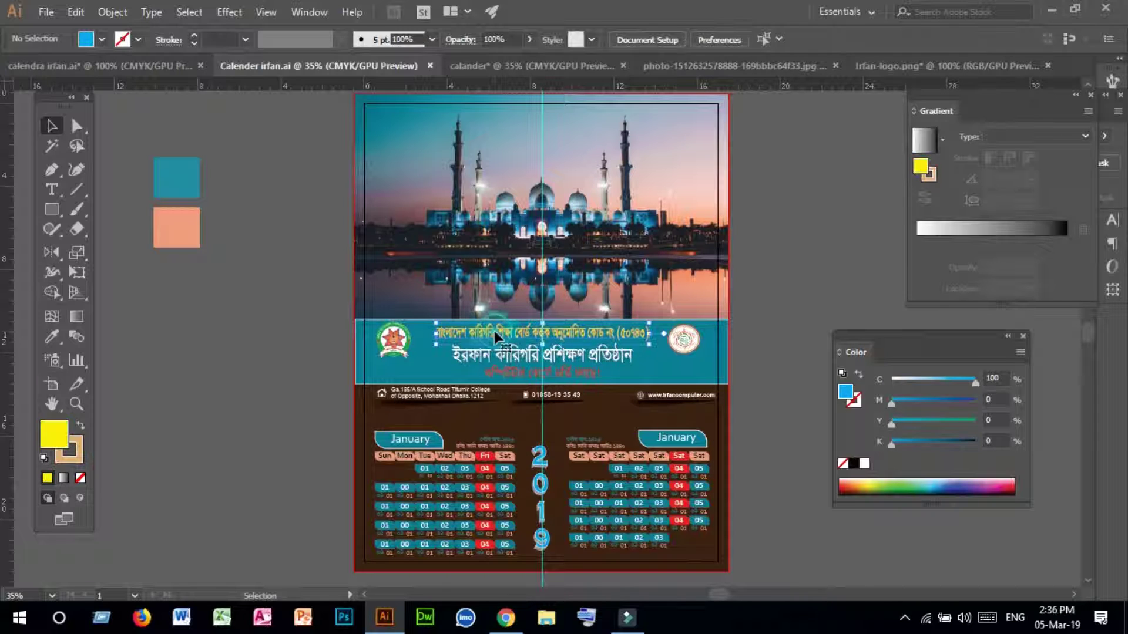
shift+click(507, 356)
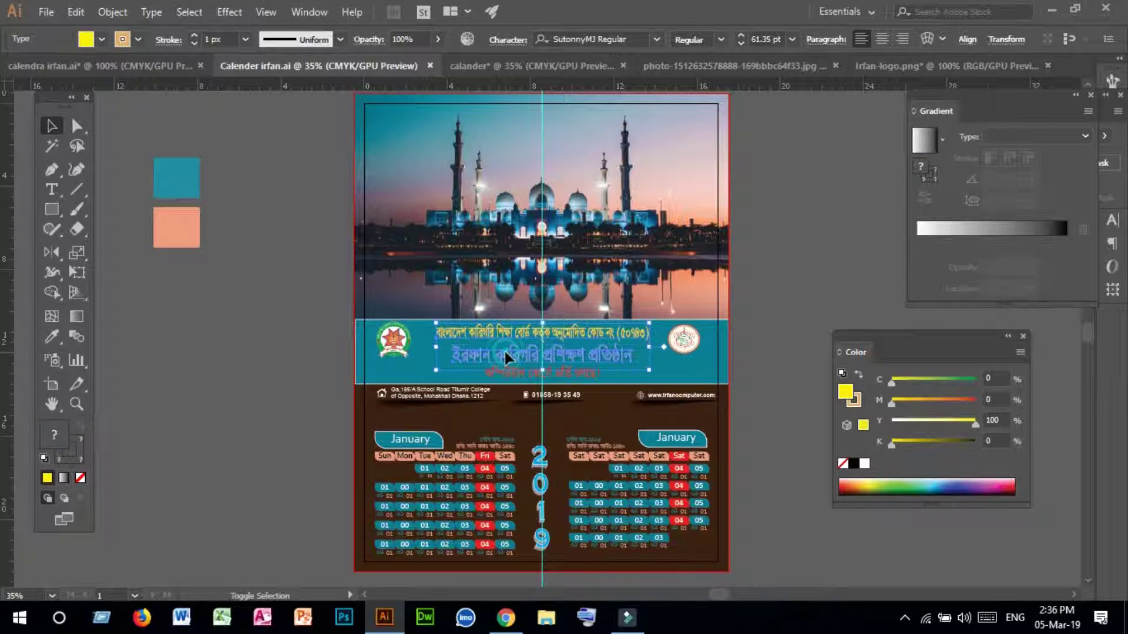
shift+click(680, 344)
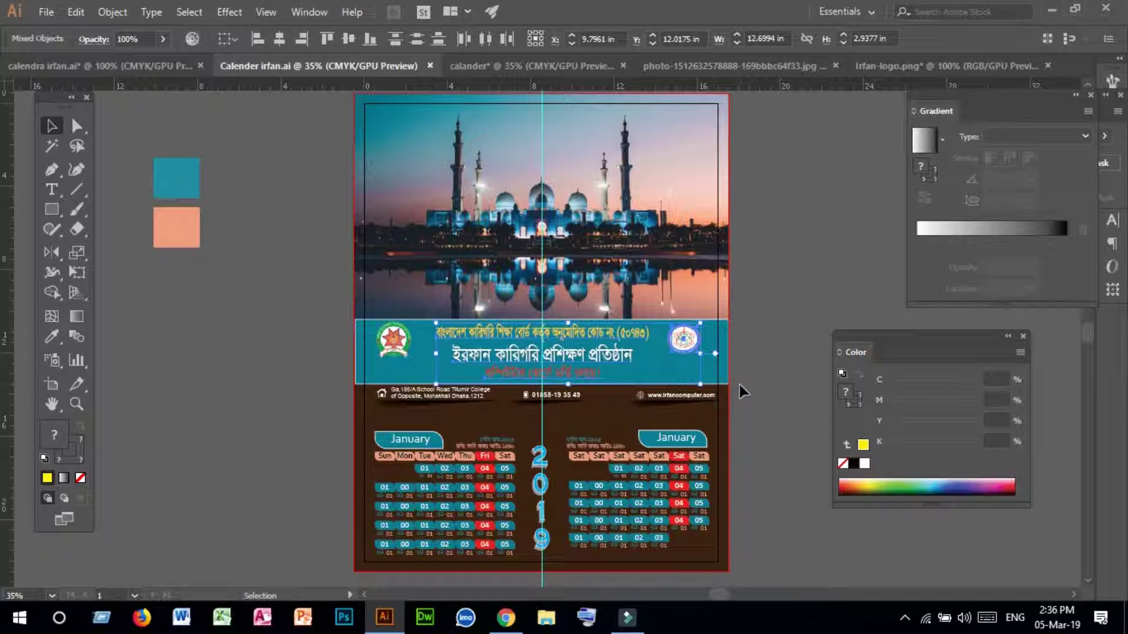
key(ctrl+c)
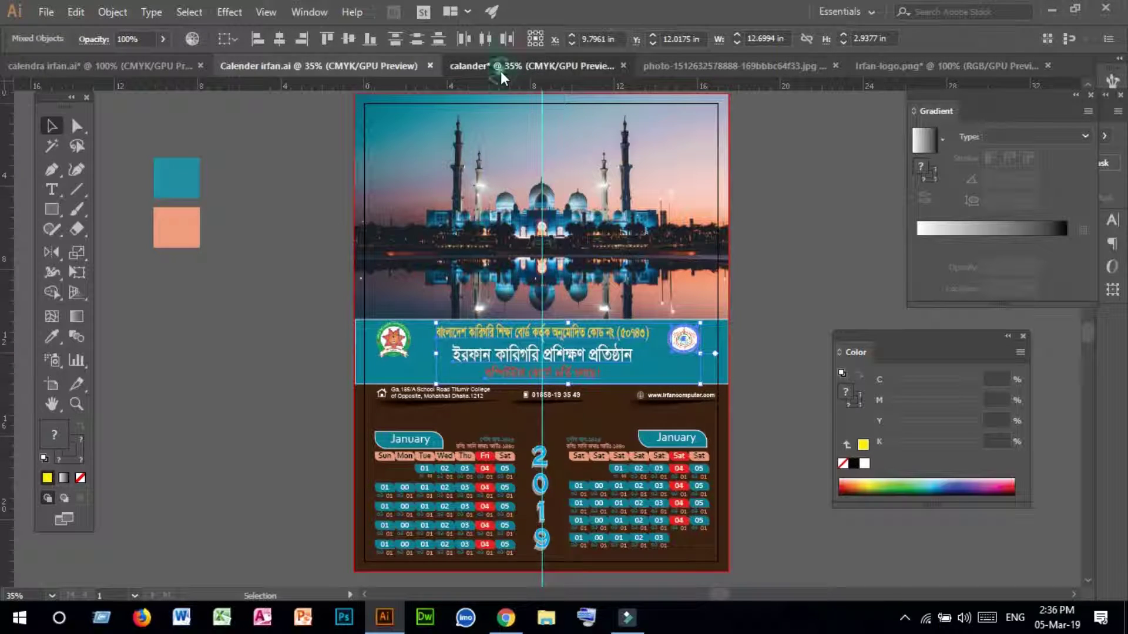
click(500, 71)
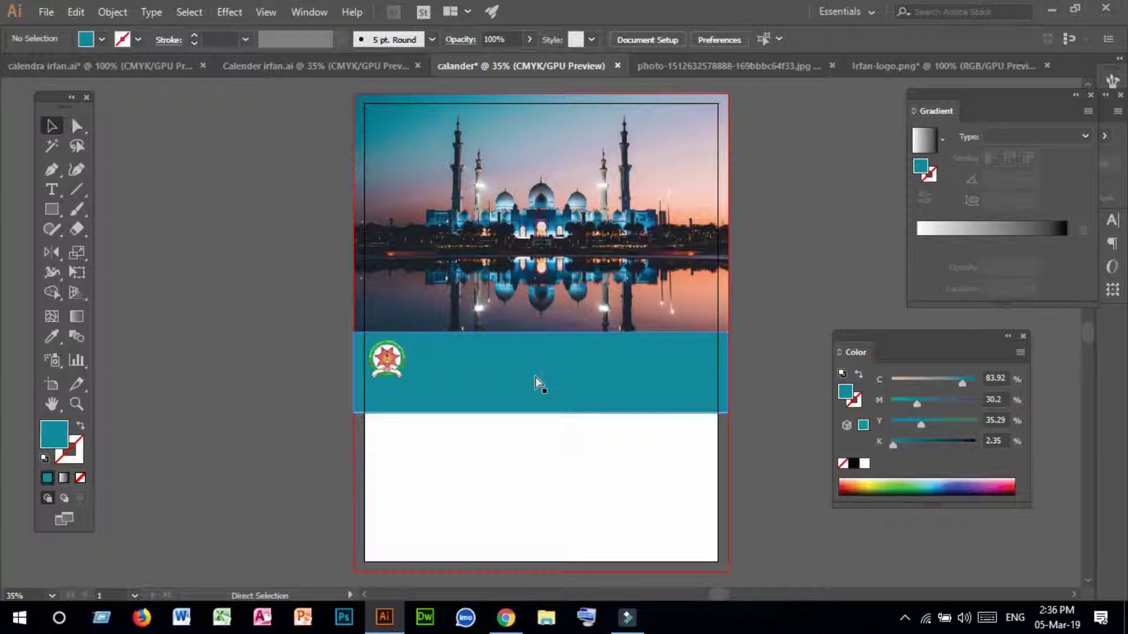
key(ctrl+v)
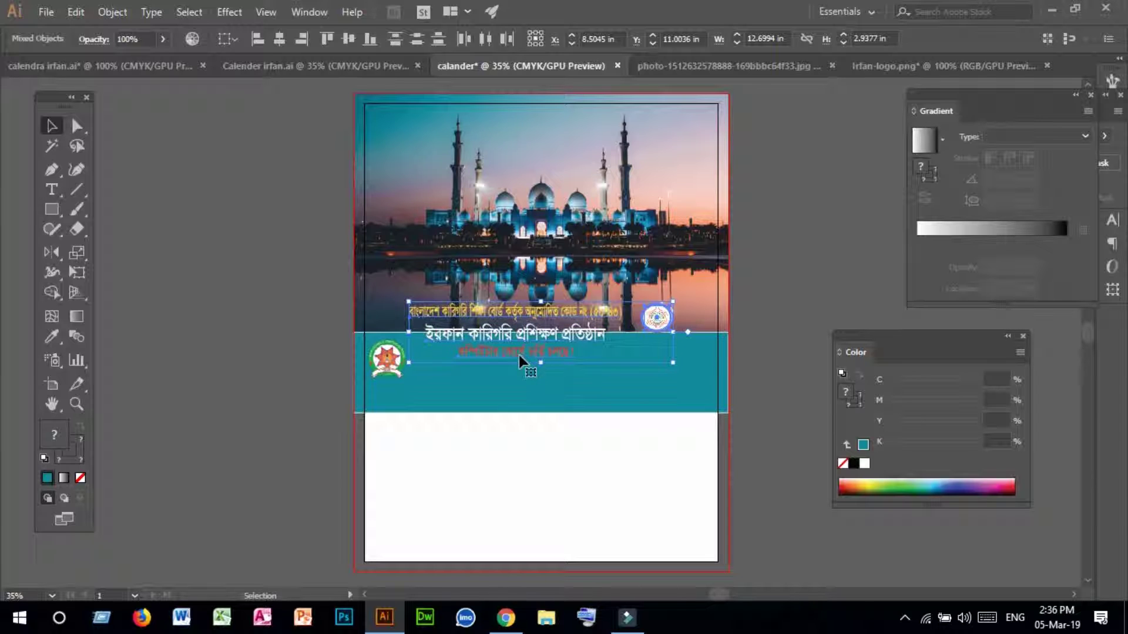
- Move the pasted title lines and round emblem down onto the teal band, level with the institute logo
drag(519, 355, 526, 383)
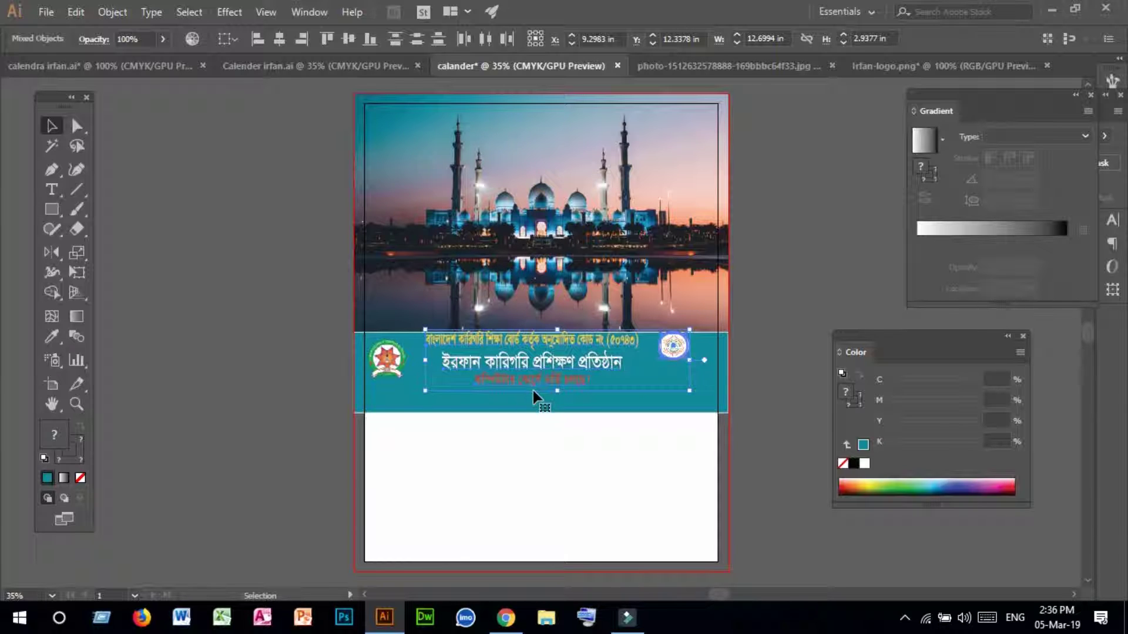
key(Down)
key(Down)
key(Down)
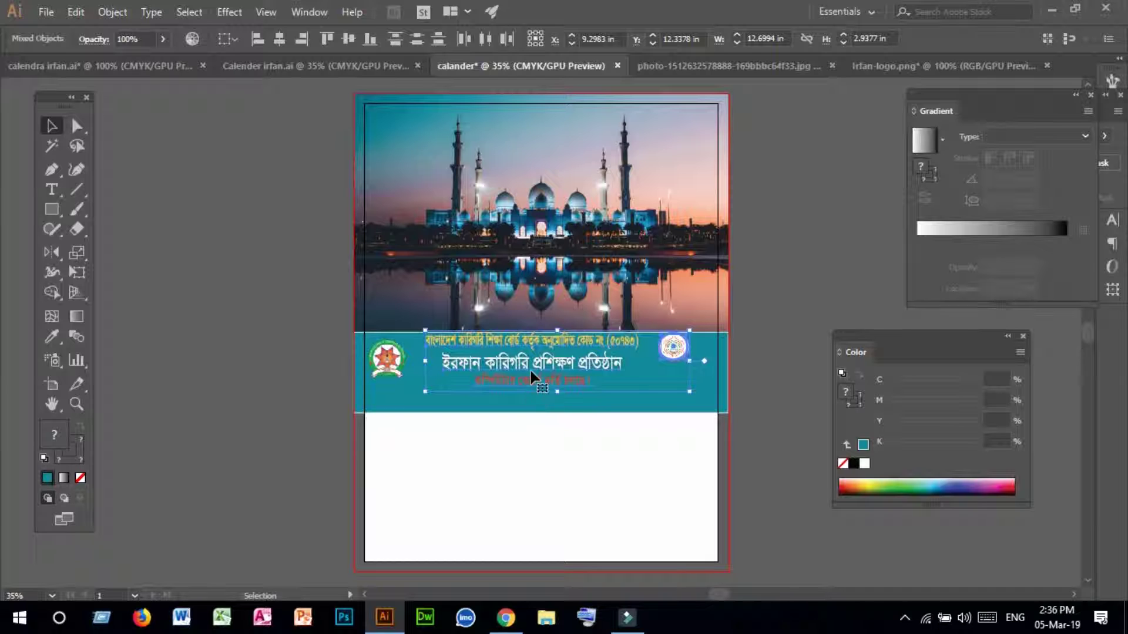
key(Down)
key(Down)
key(Down)
key(Down)
key(Down)
key(Down)
key(Down)
key(Down)
key(Down)
key(Down)
key(Down)
key(Down)
key(Down)
key(Down)
key(Down)
key(Down)
key(Down)
key(Down)
key(Down)
key(Down)
click(642, 473)
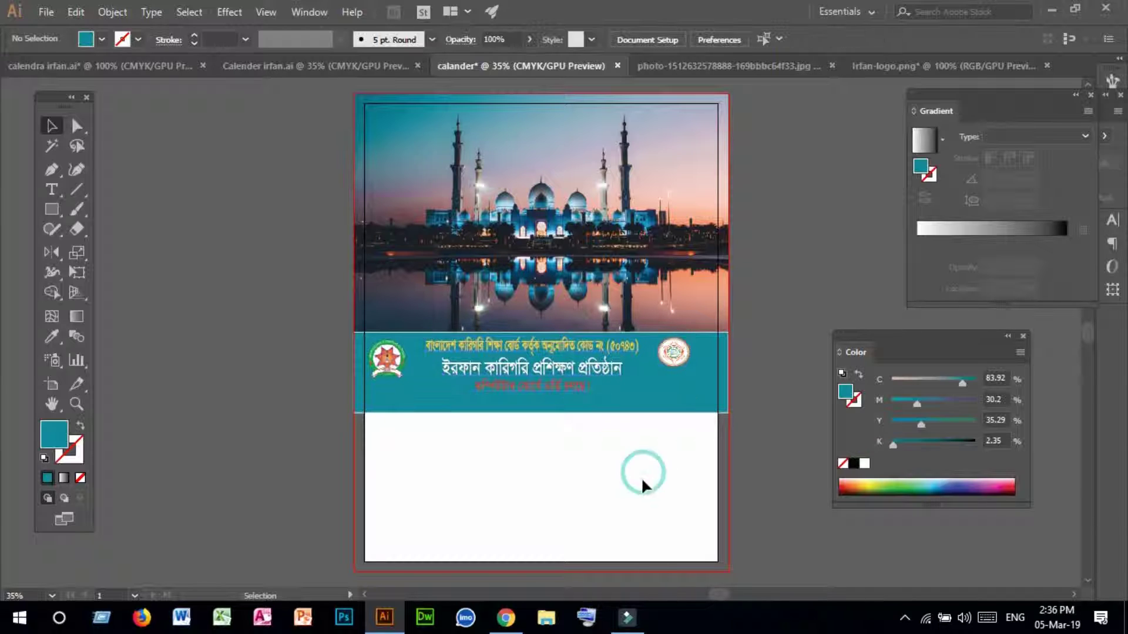
- Show the rulers and place a vertical guide through the horizontal centre of the mosque photo
click(409, 283)
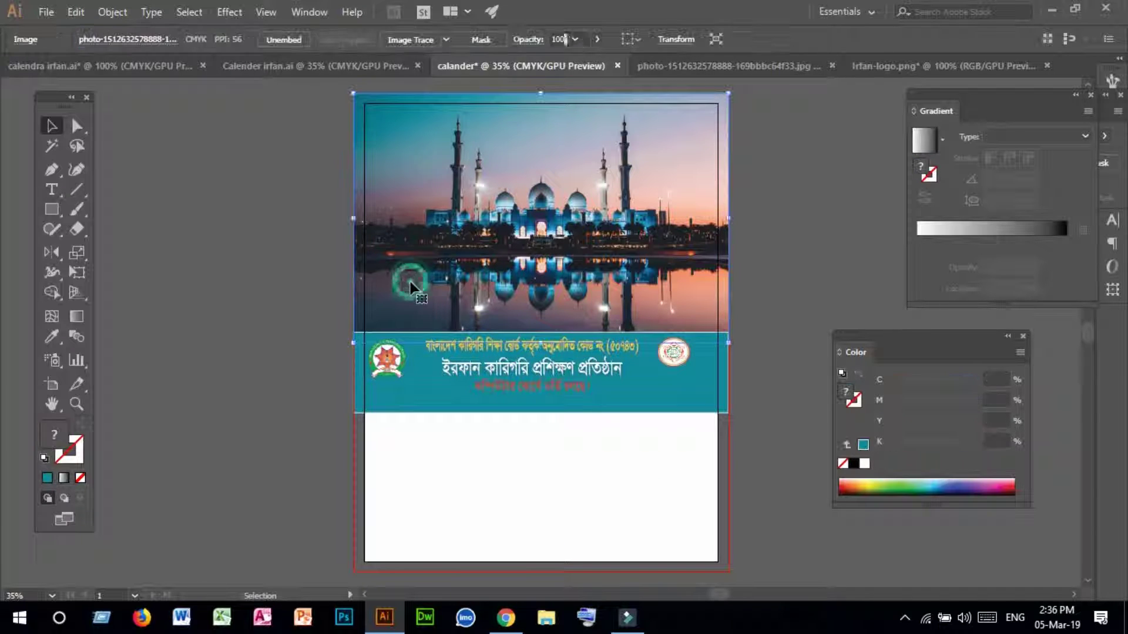
click(265, 11)
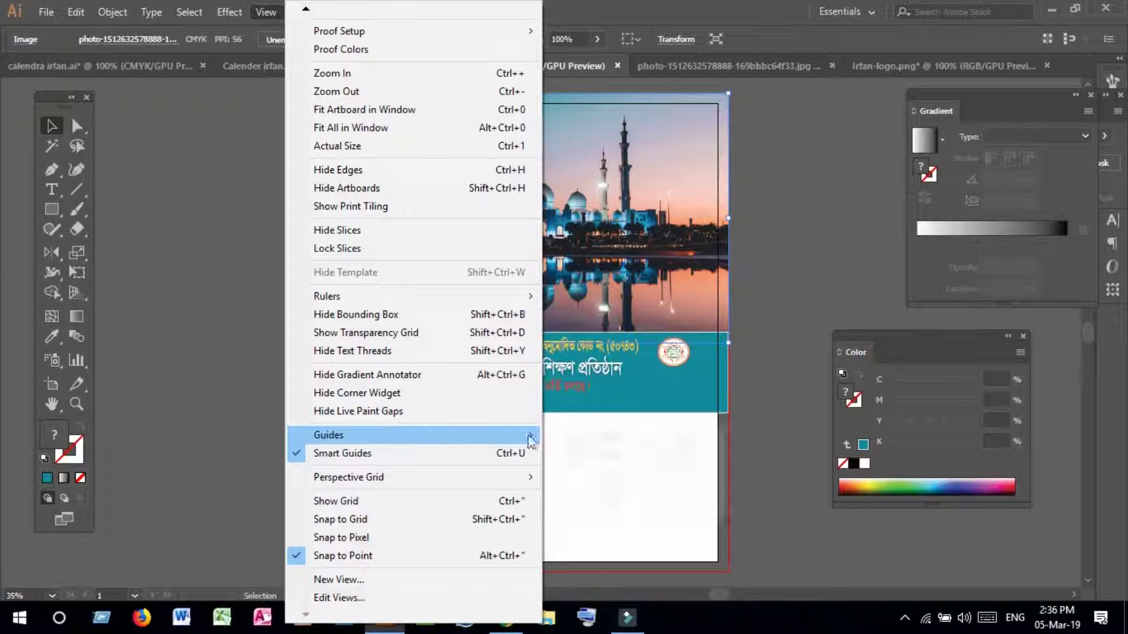
mouse_move(528, 436)
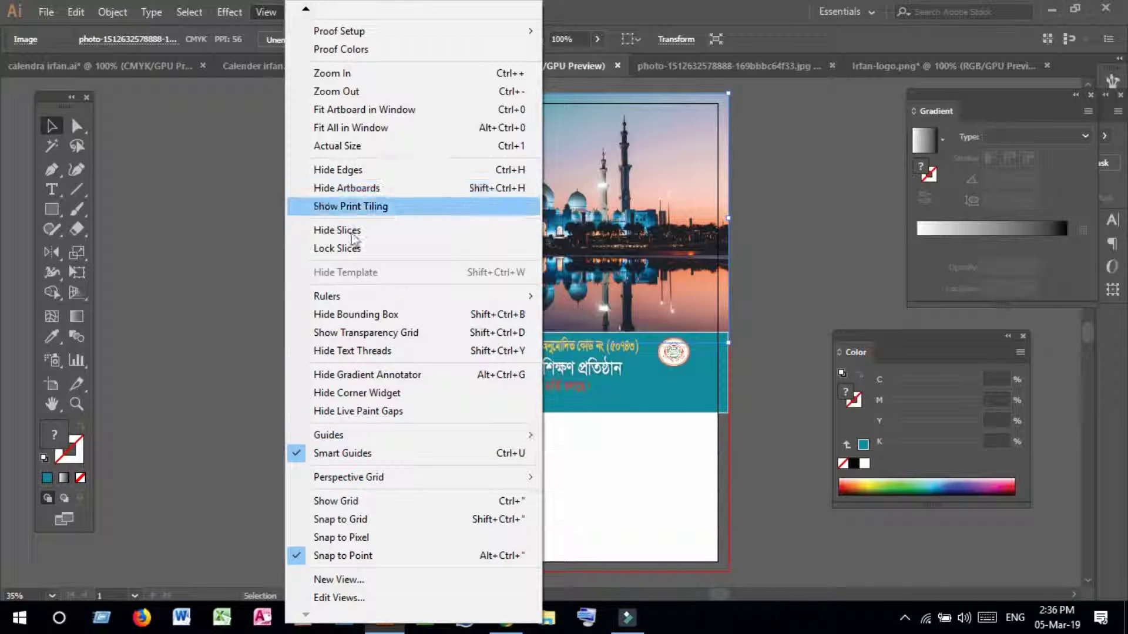
mouse_move(429, 297)
click(622, 302)
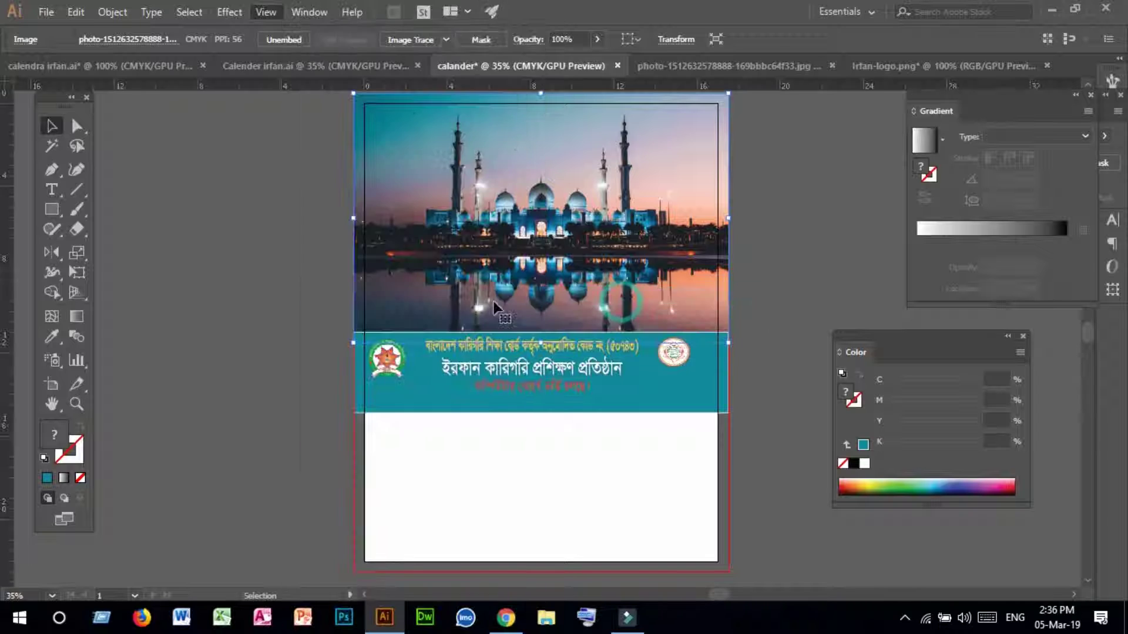
drag(9, 262, 451, 297)
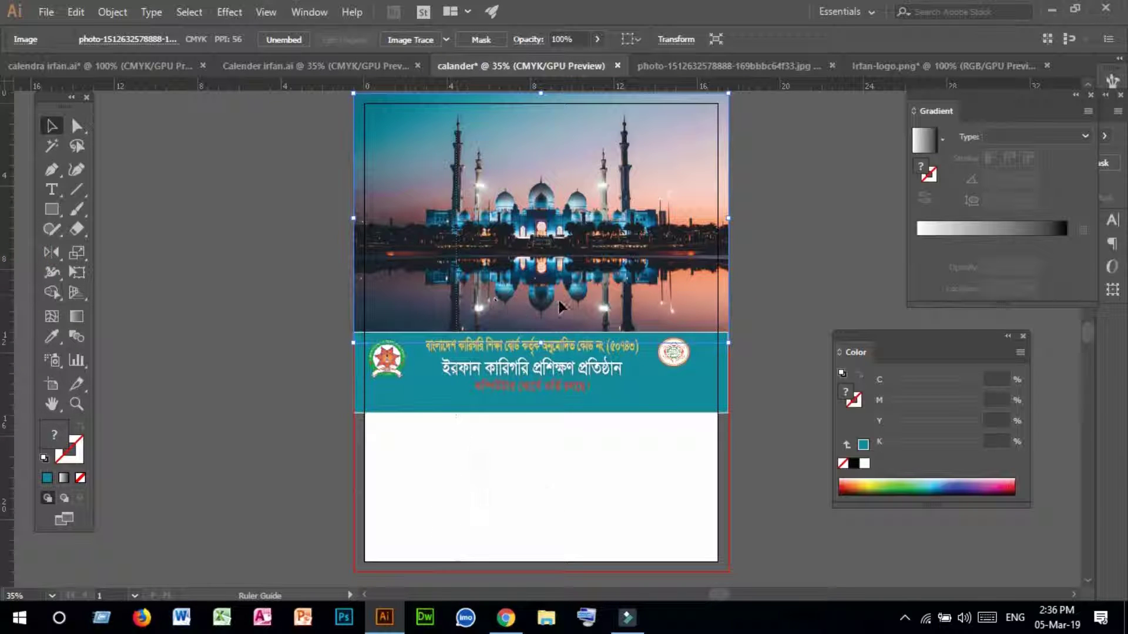
drag(561, 306, 540, 294)
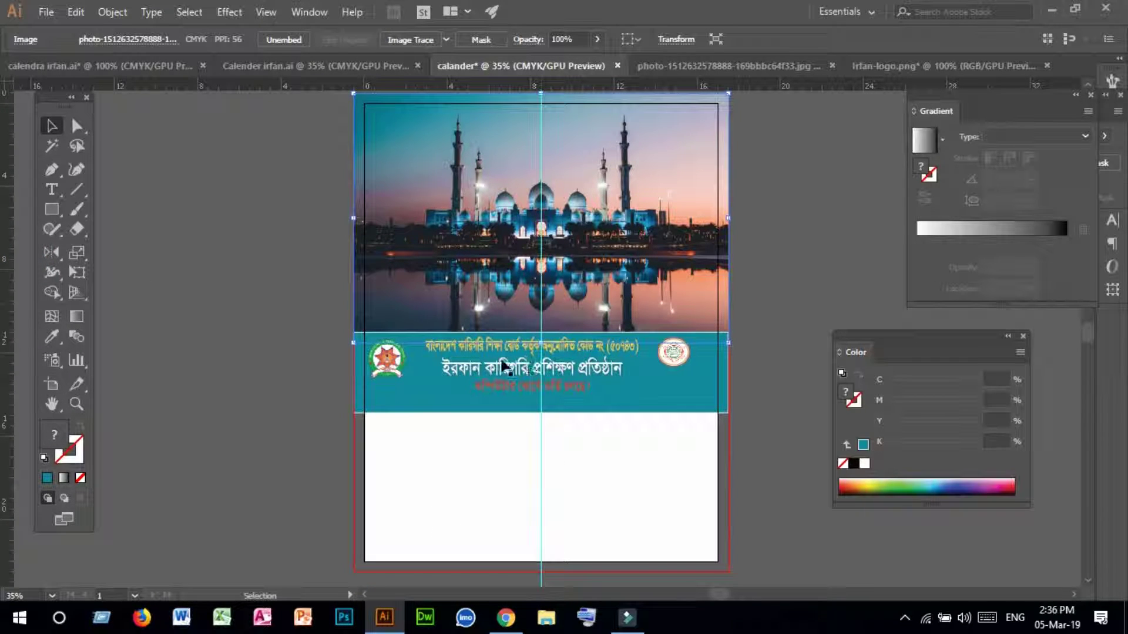
- Shift the three Bengali title lines together to the right until they are centred on the vertical guide
click(473, 351)
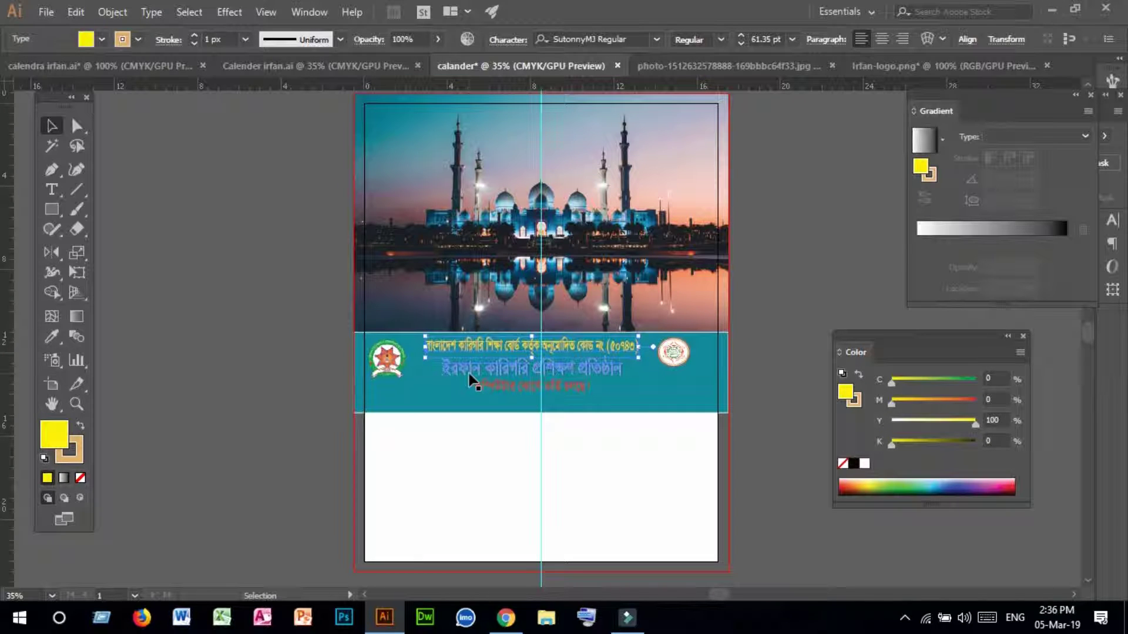
shift+click(468, 374)
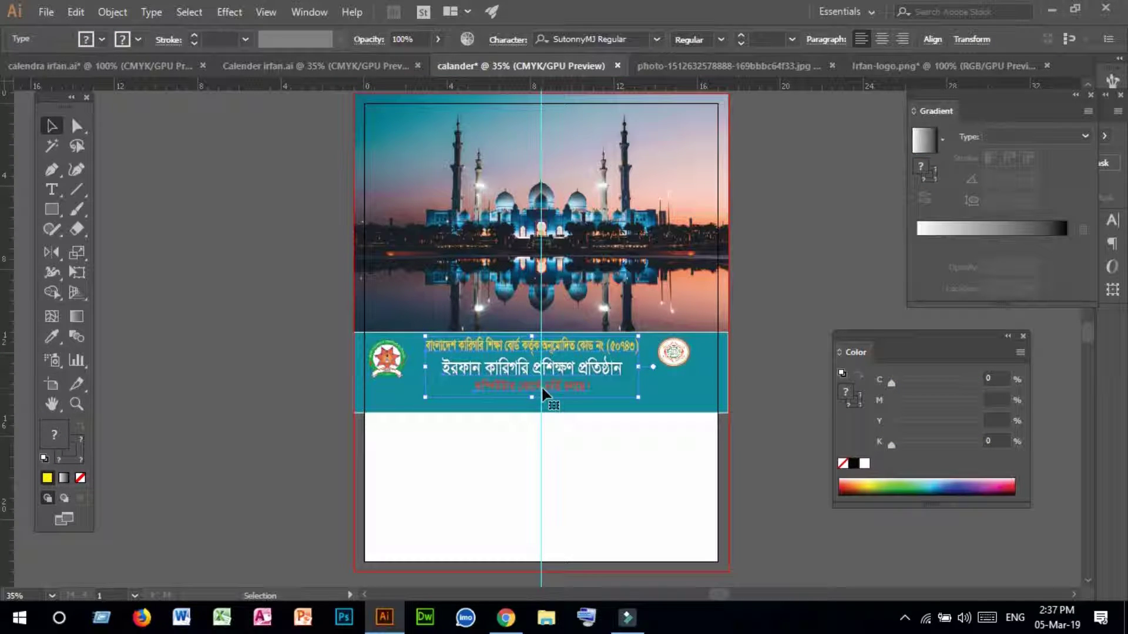
key(Right)
key(Right)
key(Right)
key(Right)
key(Right)
key(Right)
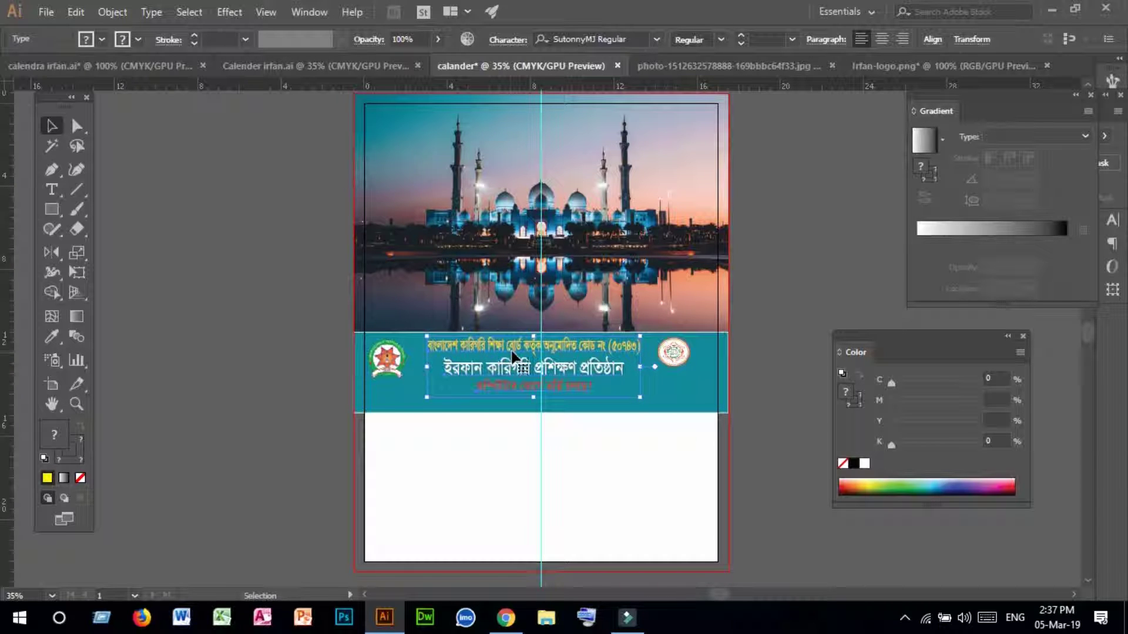
key(Right)
key(Right)
key(Right)
key(Right)
key(Right)
key(Right)
key(Right)
key(Right)
key(Right)
key(Right)
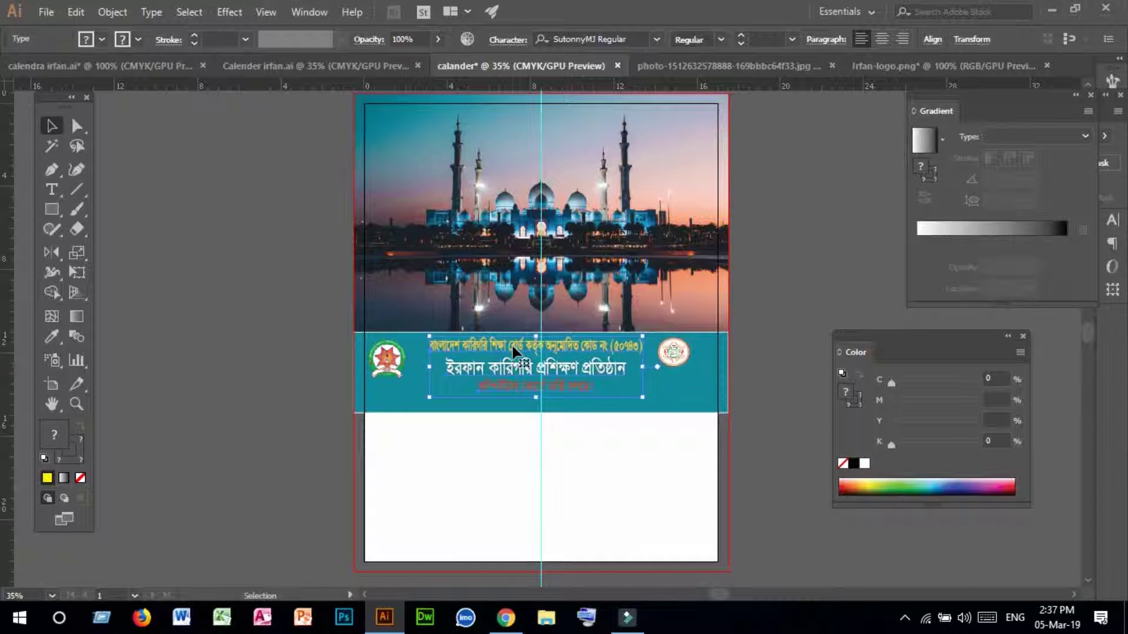
drag(513, 344, 518, 346)
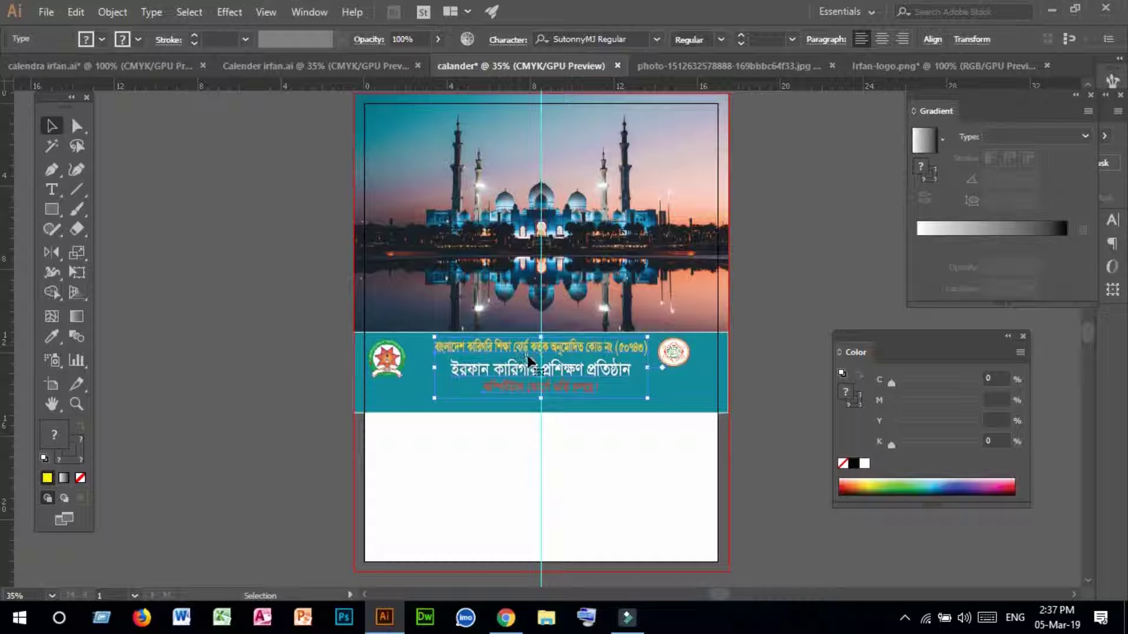
- Nudge the three centred title lines slightly upward within the teal band, then deselect them
click(549, 365)
key(Up)
key(Up)
key(Up)
key(Up)
key(Up)
key(Up)
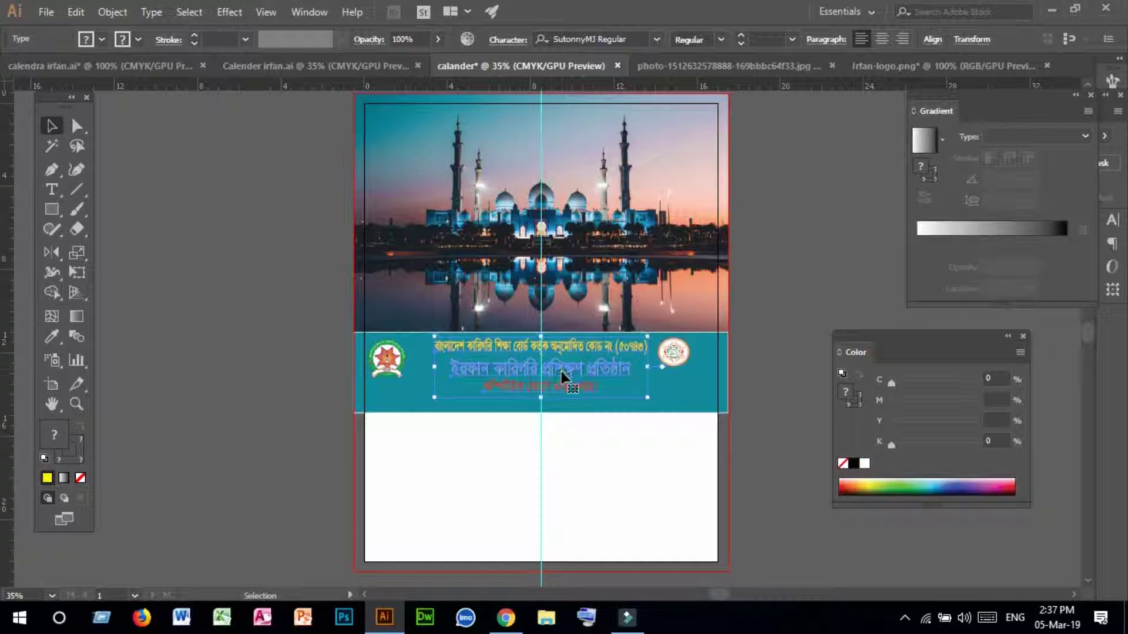
key(Up)
key(Up)
key(Up)
key(Up)
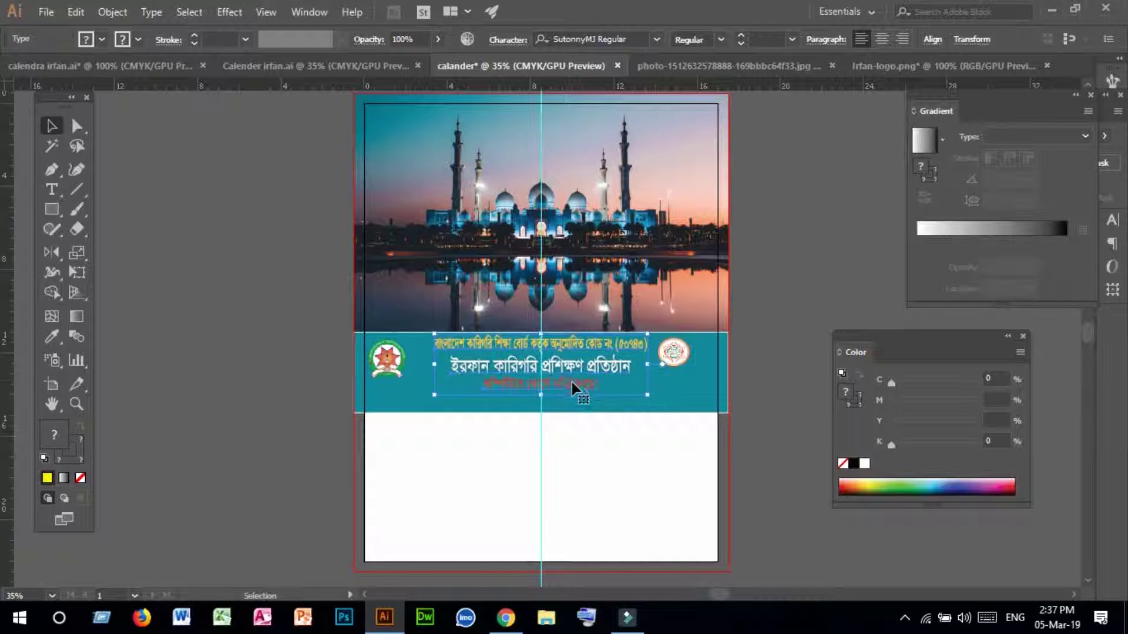
click(768, 330)
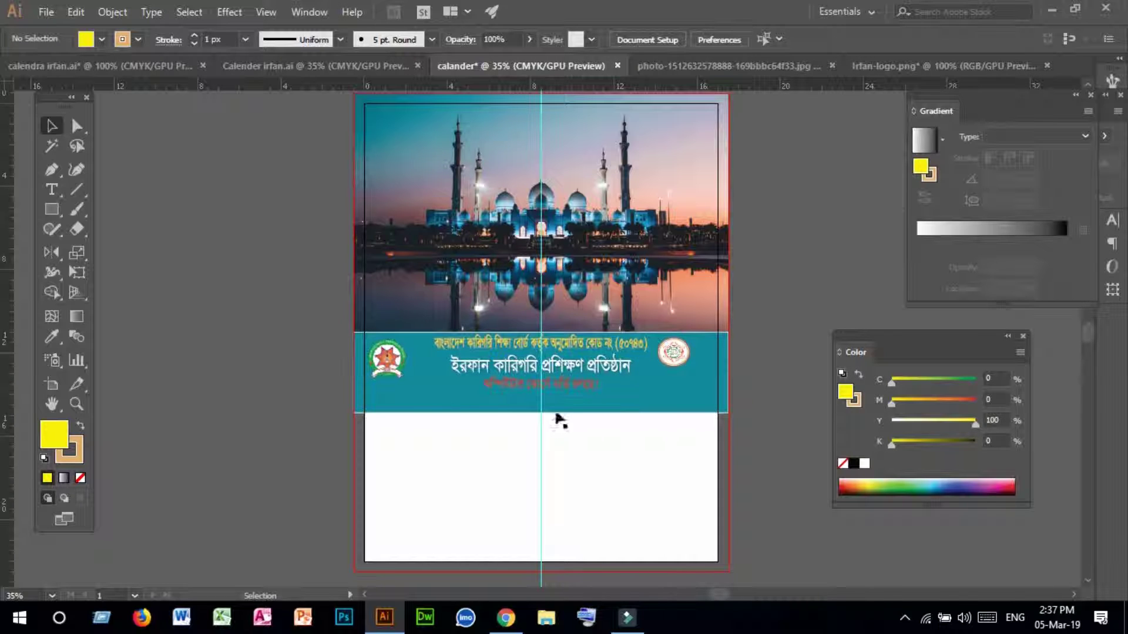
- Reduce the teal band's height by raising its lower edge to just beneath the red title line
click(499, 407)
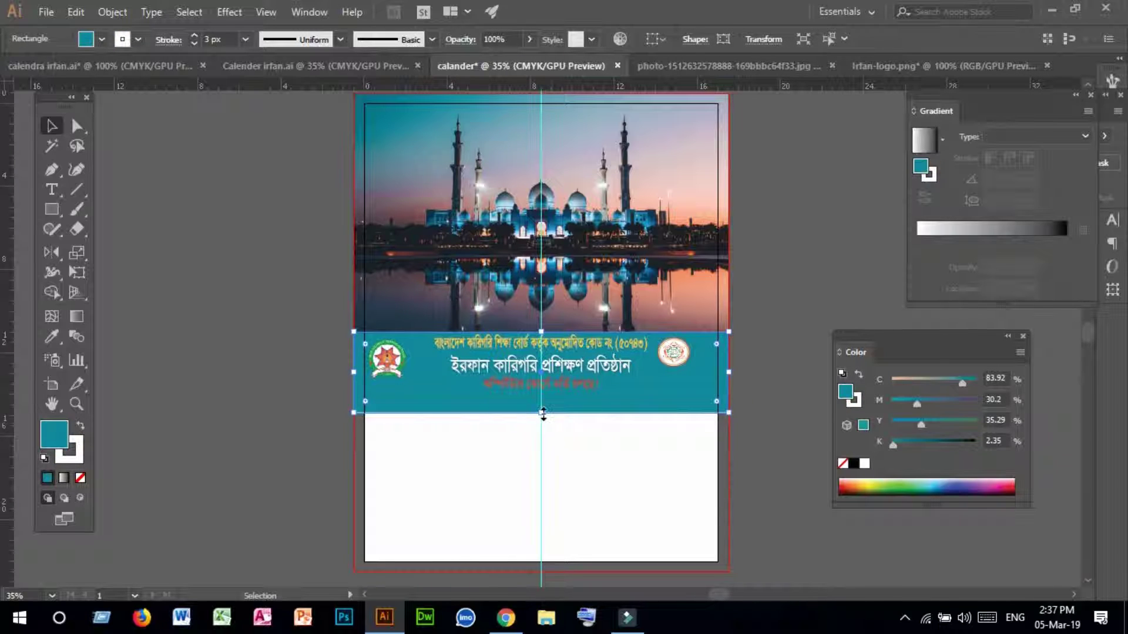
drag(543, 413, 611, 396)
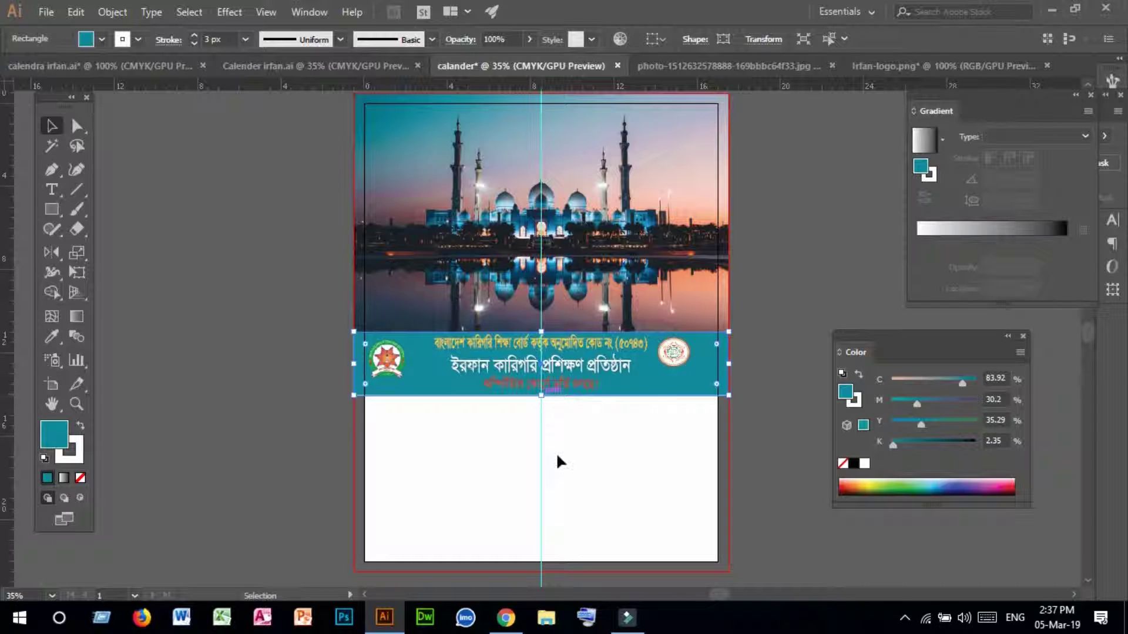
- Open the finished Calender irfan.ai design and examine the contact line and its shadow strips beneath the teal band
click(565, 465)
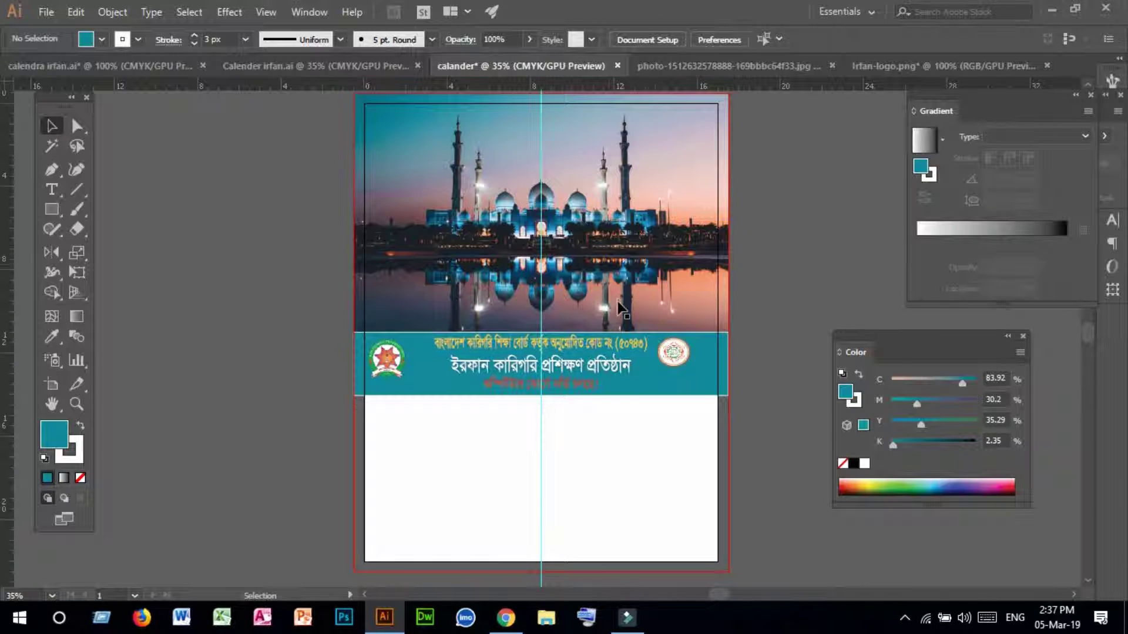
click(266, 64)
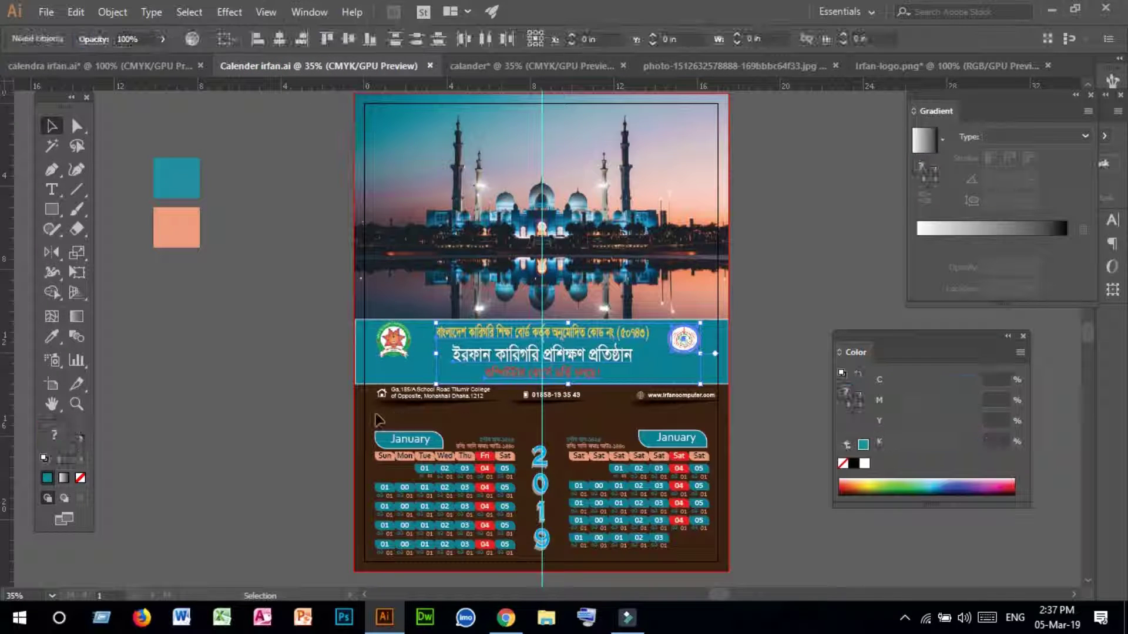
click(267, 387)
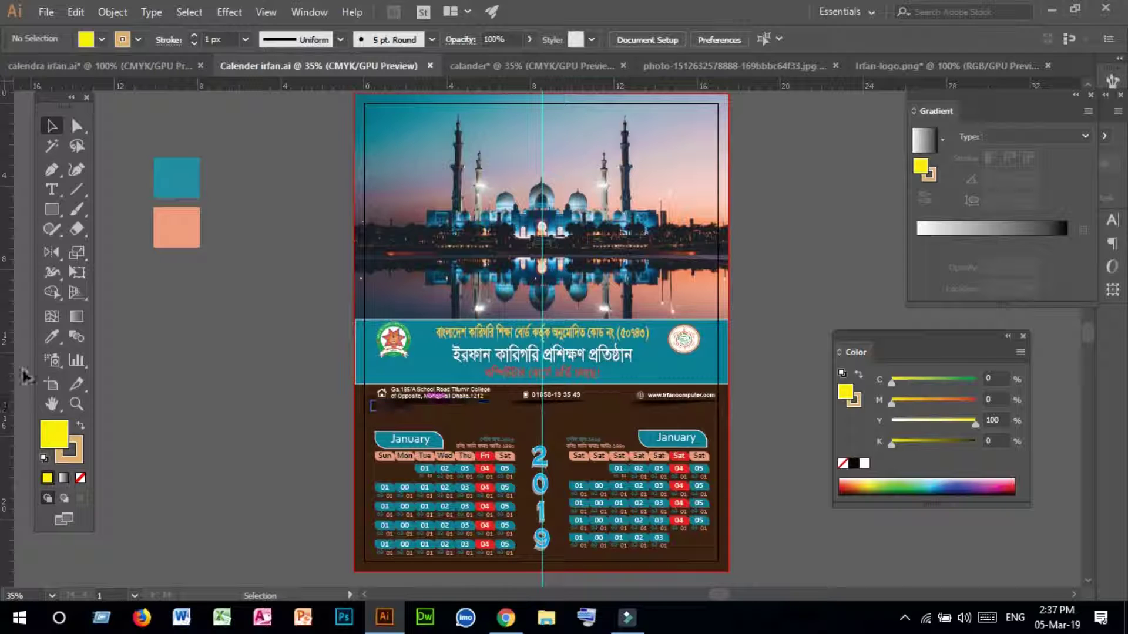
click(76, 404)
click(479, 424)
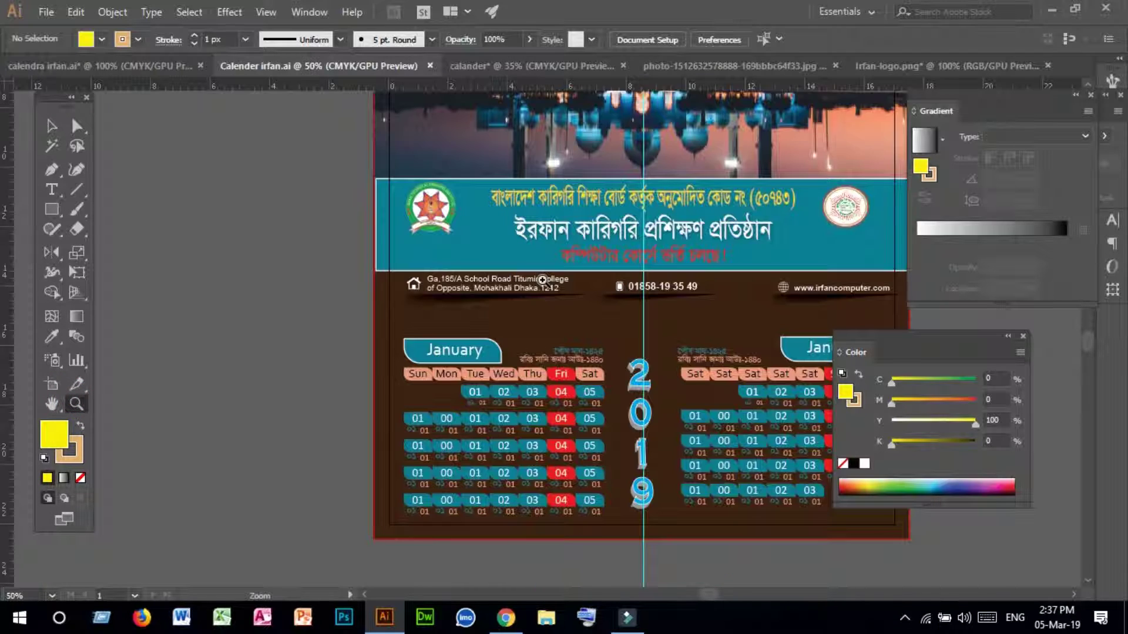
click(537, 298)
click(531, 312)
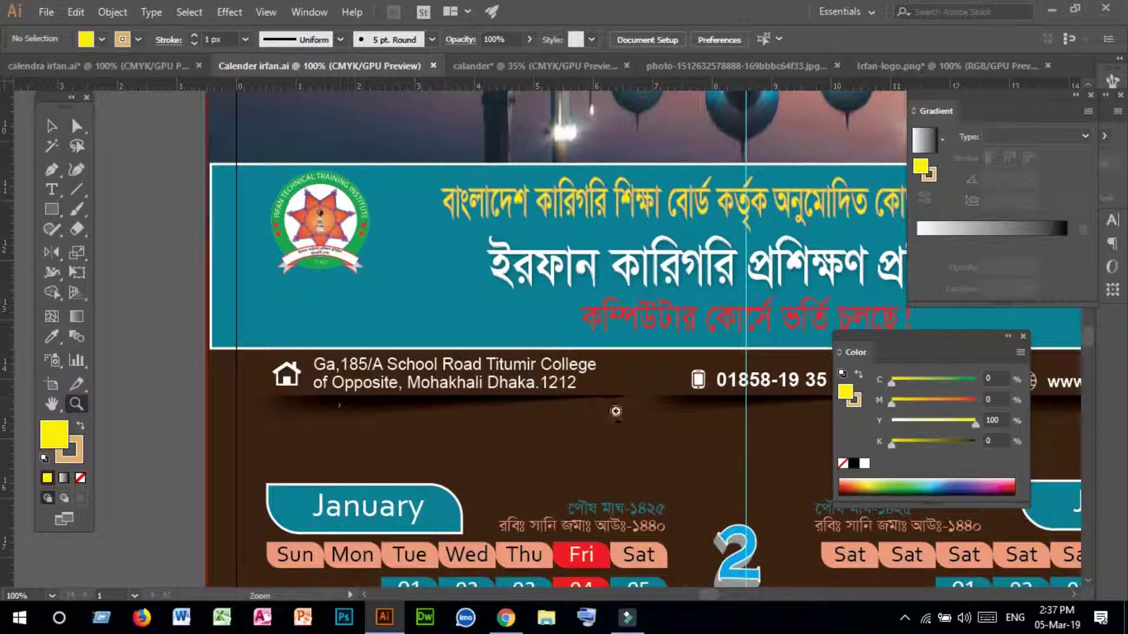
click(603, 405)
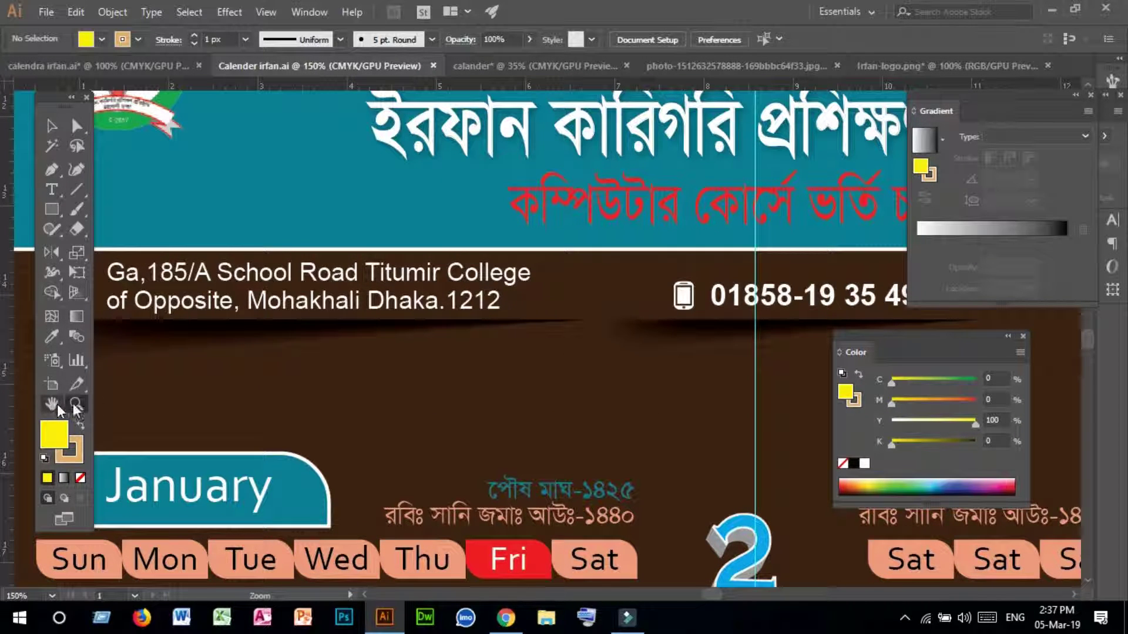
alt+click(260, 390)
alt+click(525, 346)
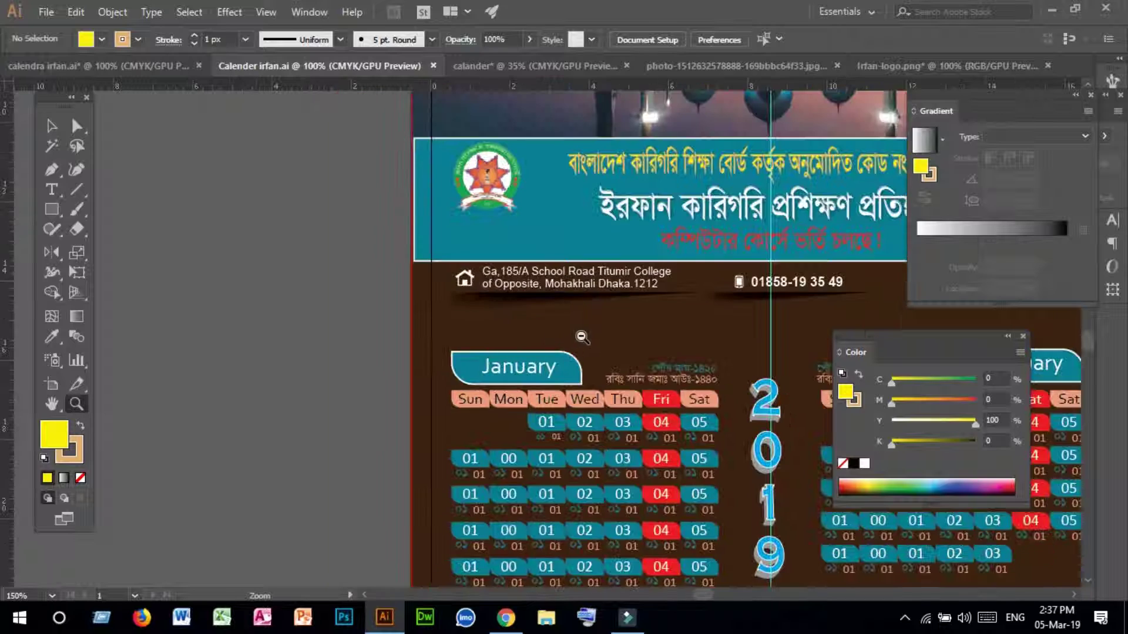
alt+click(582, 340)
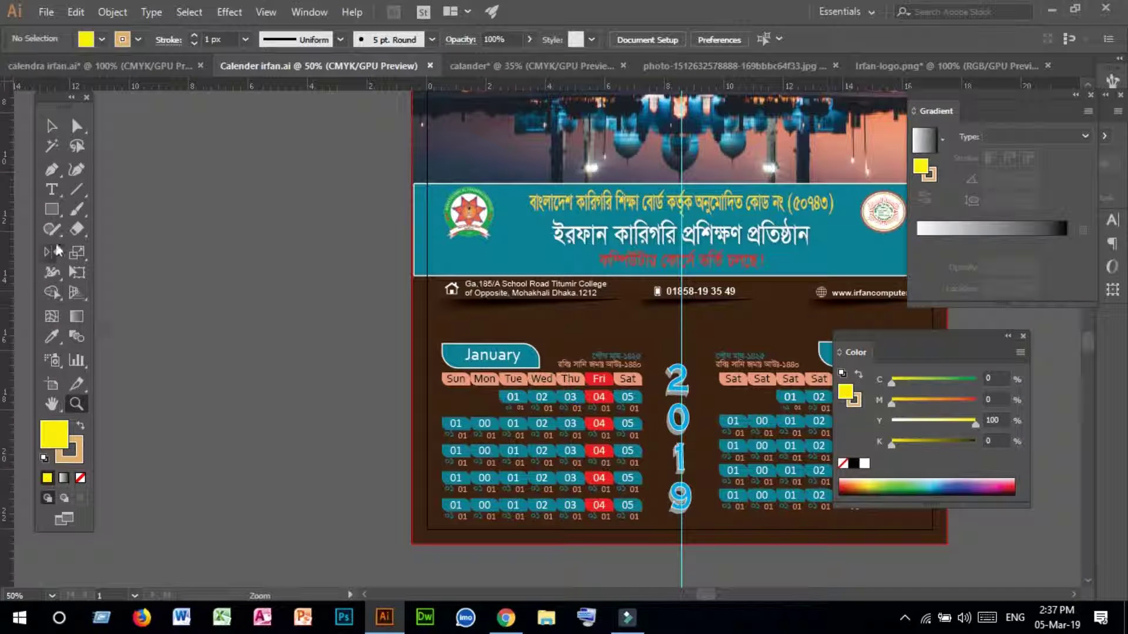
- Draw a closed wedge with the Pen tool beside the artboard, about 1.7 in high at its wide end, with a 6.3 in sloping edge
click(50, 172)
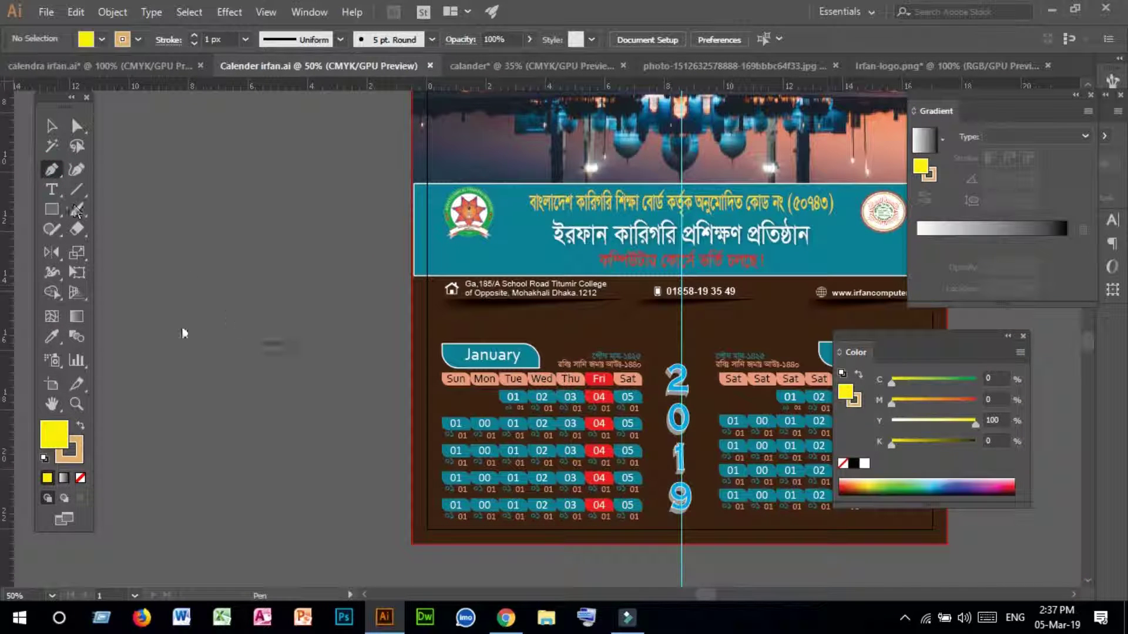
drag(157, 236, 156, 291)
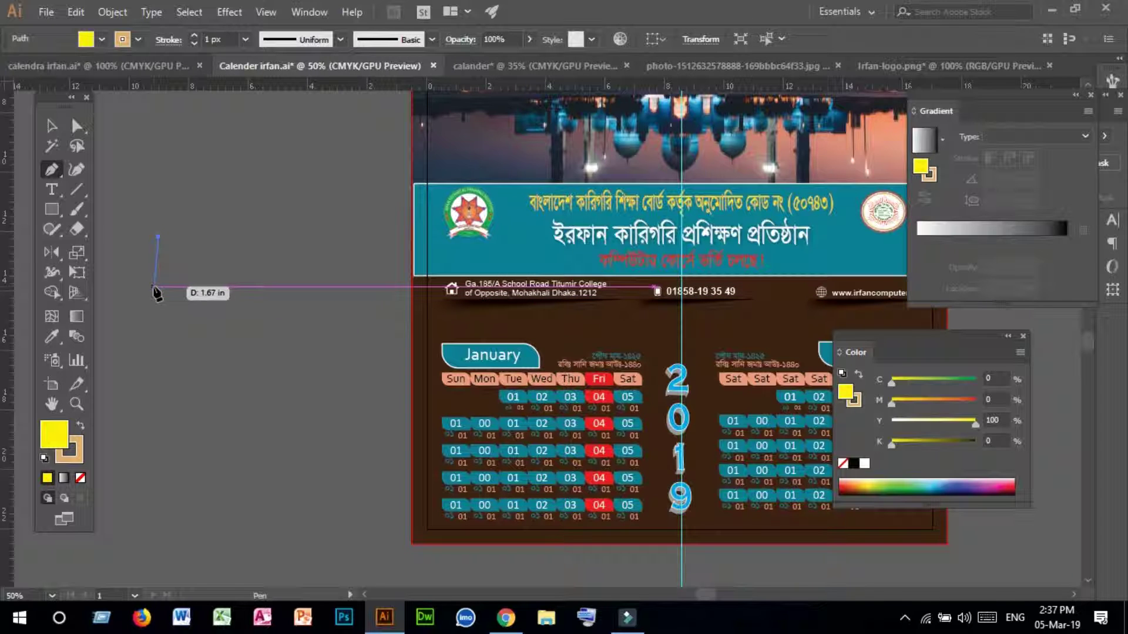
click(155, 287)
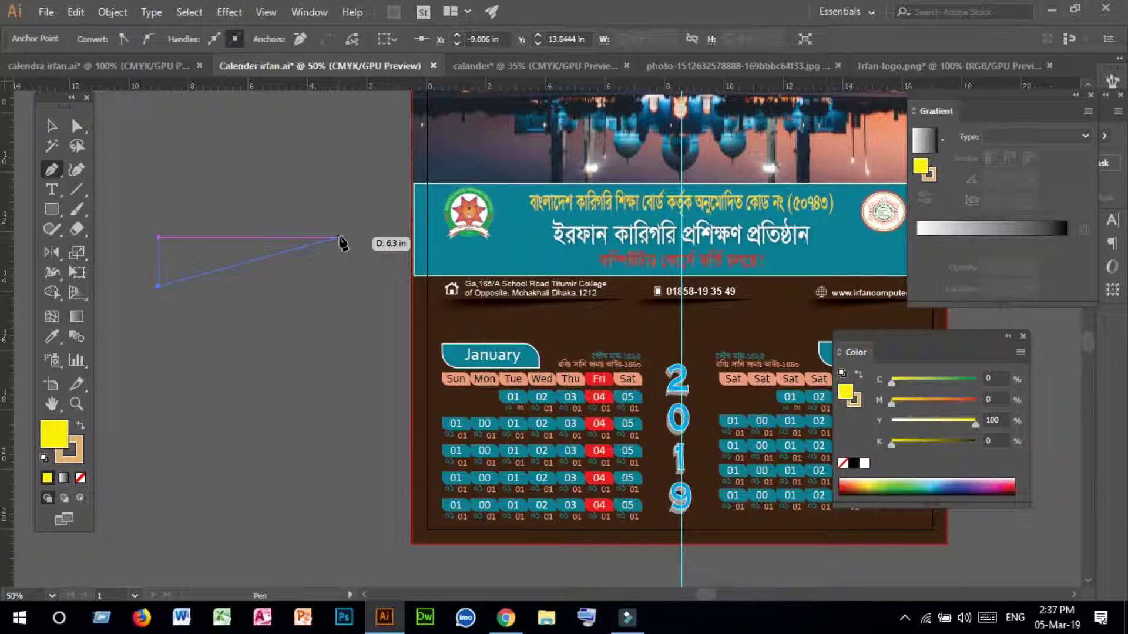
click(339, 286)
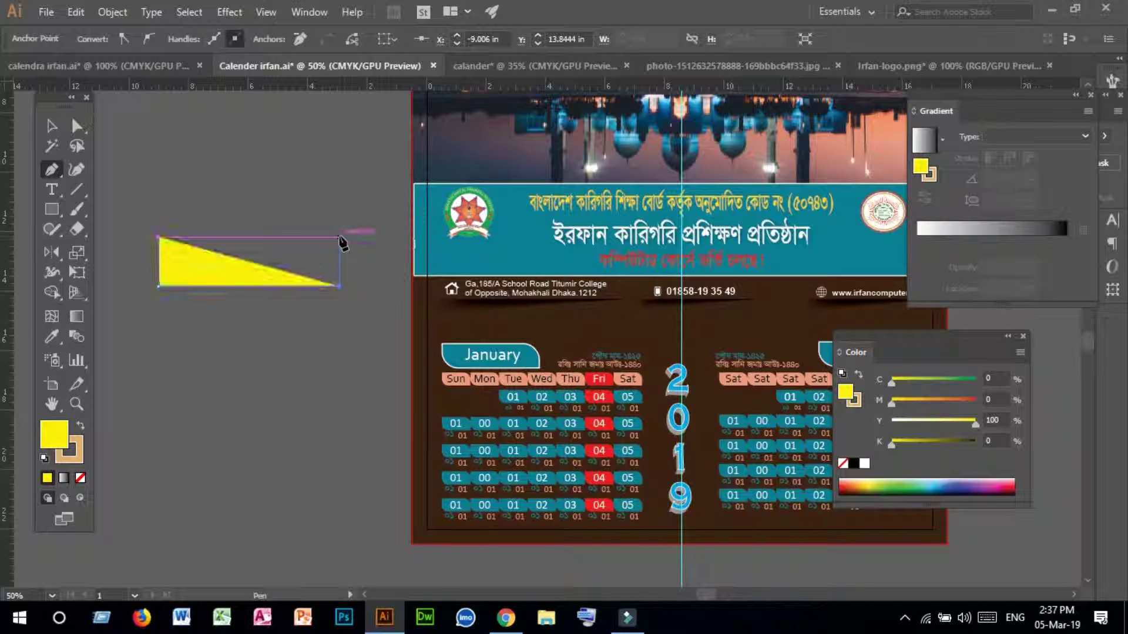
key(ctrl+z)
click(339, 237)
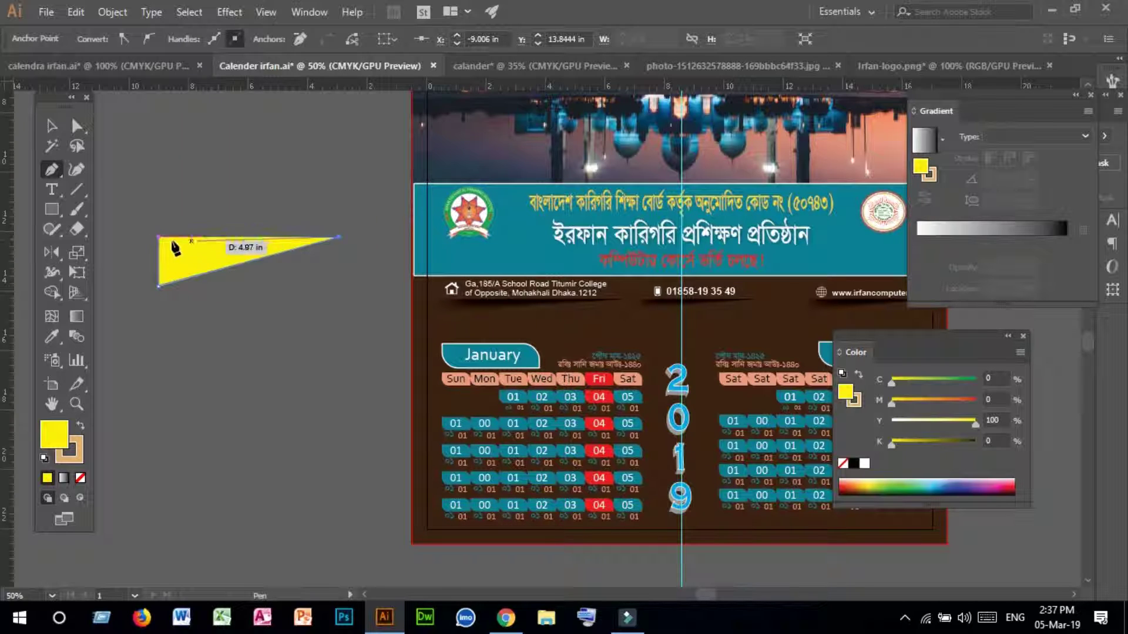
click(159, 239)
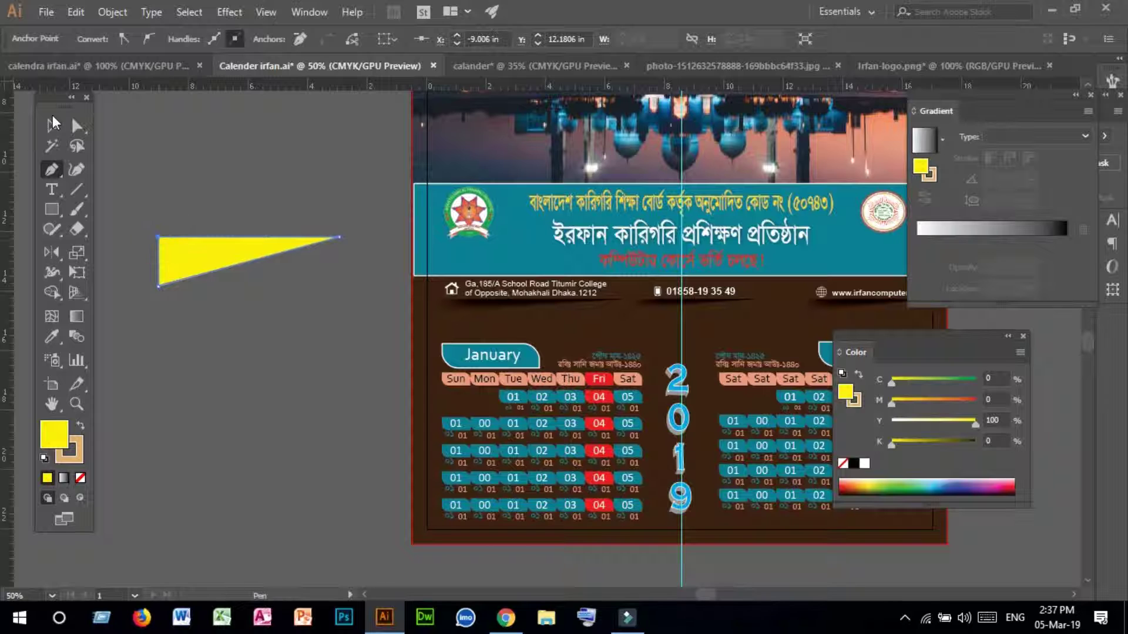
- Fill the wedge beside the artboard with the linear white-to-black gradient
click(50, 126)
click(250, 337)
drag(250, 284, 155, 231)
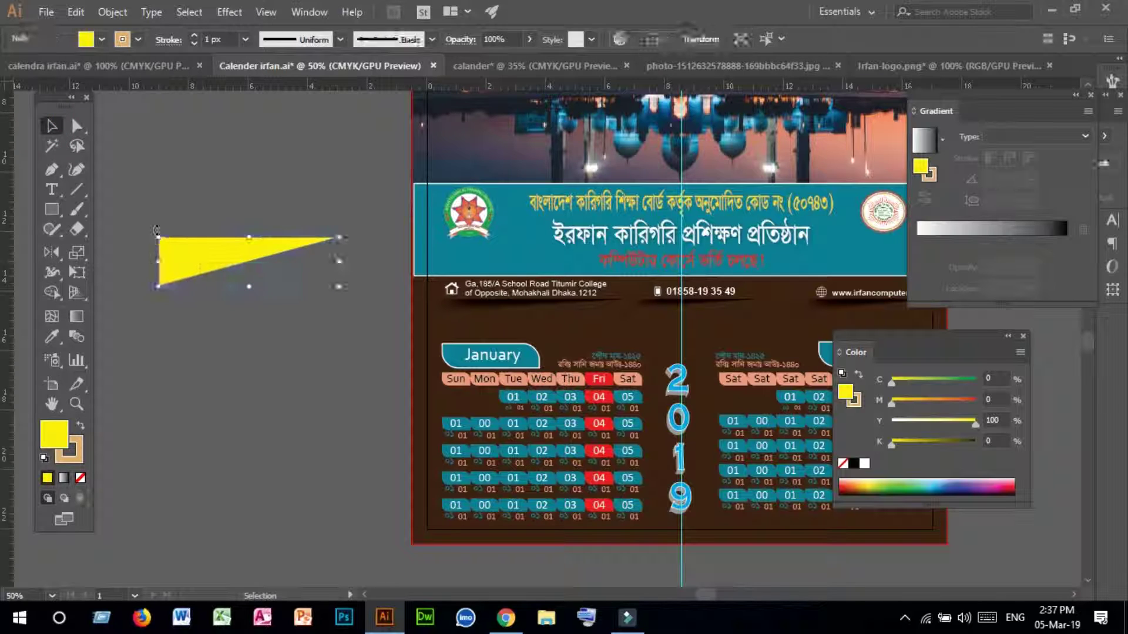
click(972, 231)
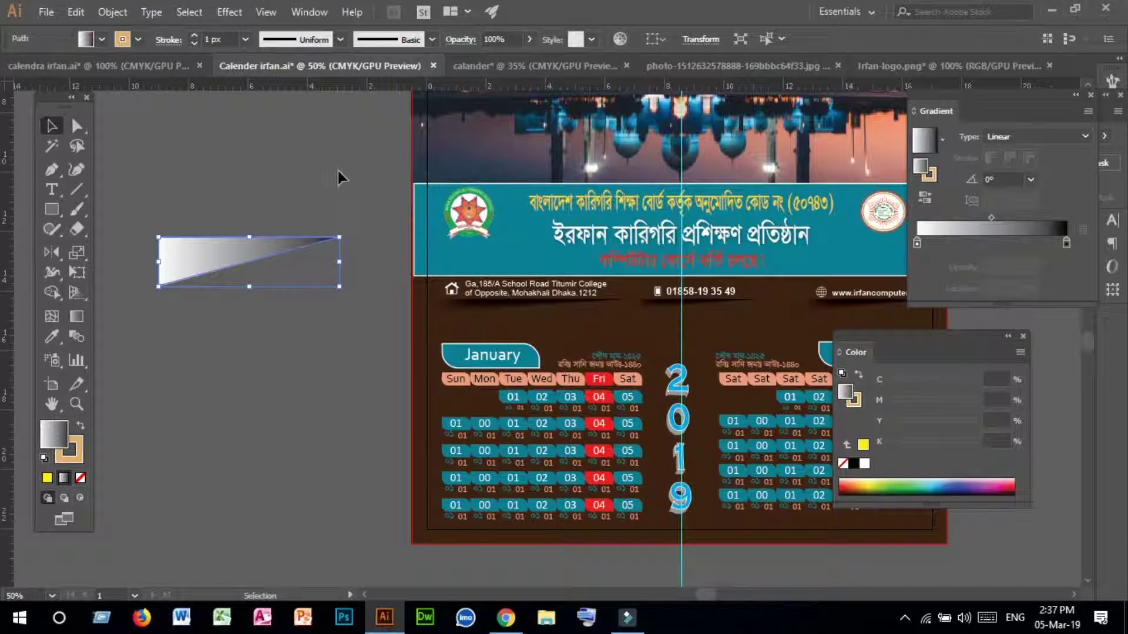
- Set the gradient wedge's blending mode to Multiply
click(309, 13)
mouse_move(376, 605)
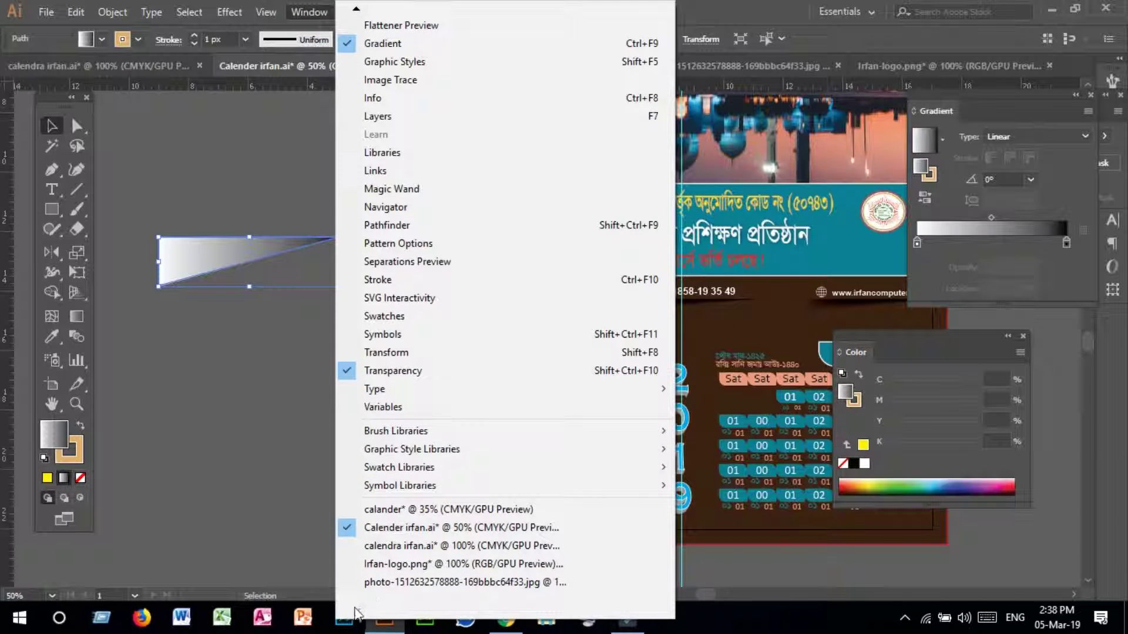
click(392, 371)
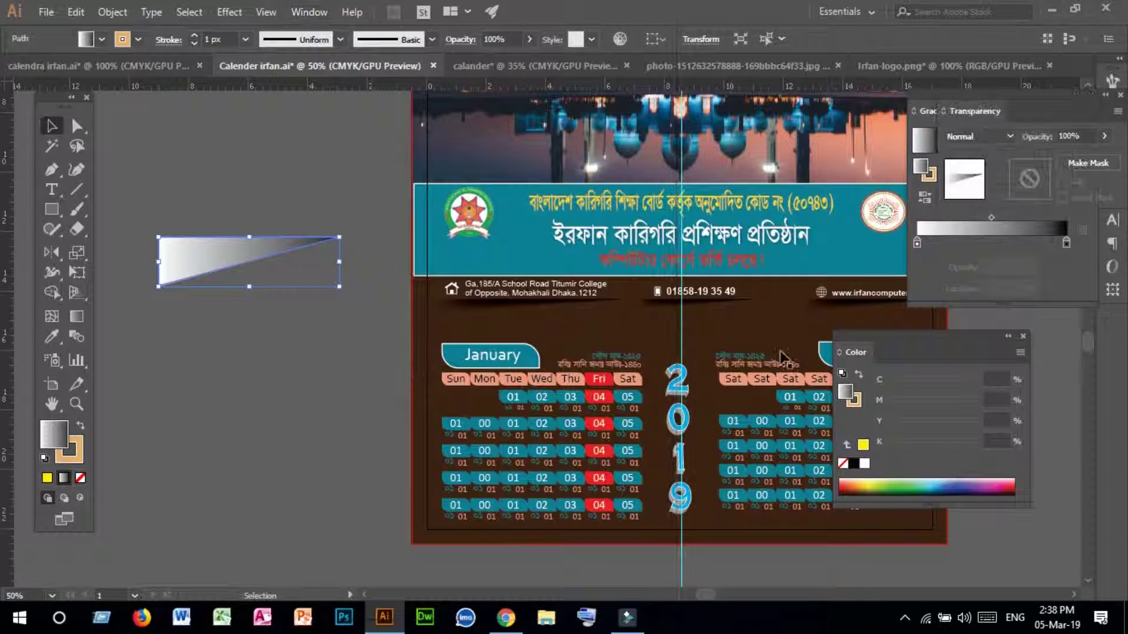
click(1006, 136)
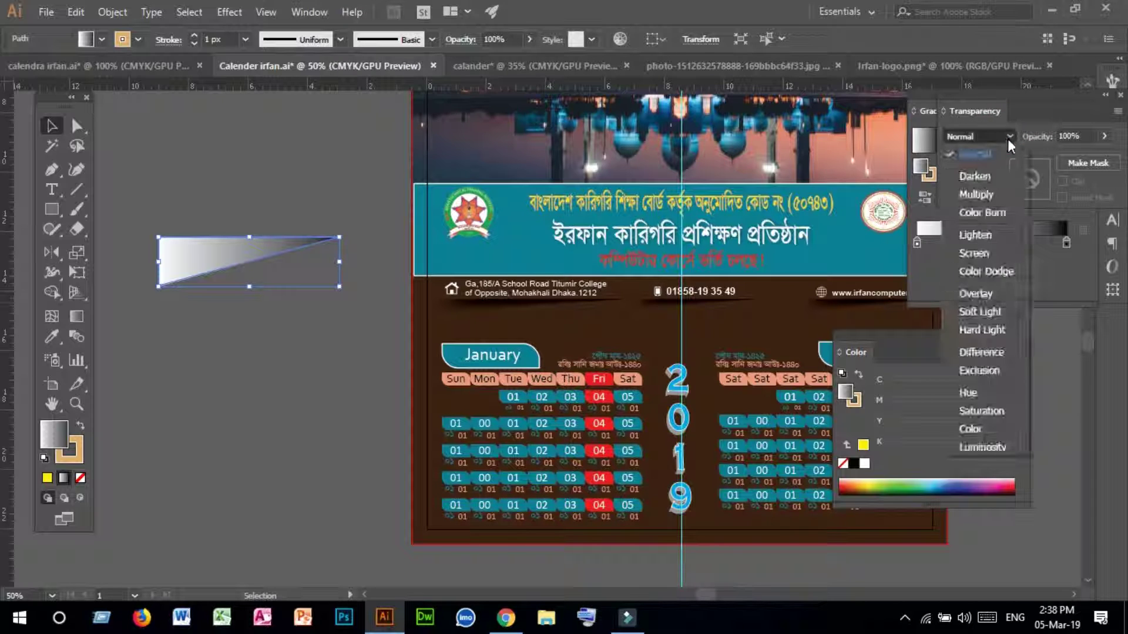
click(972, 194)
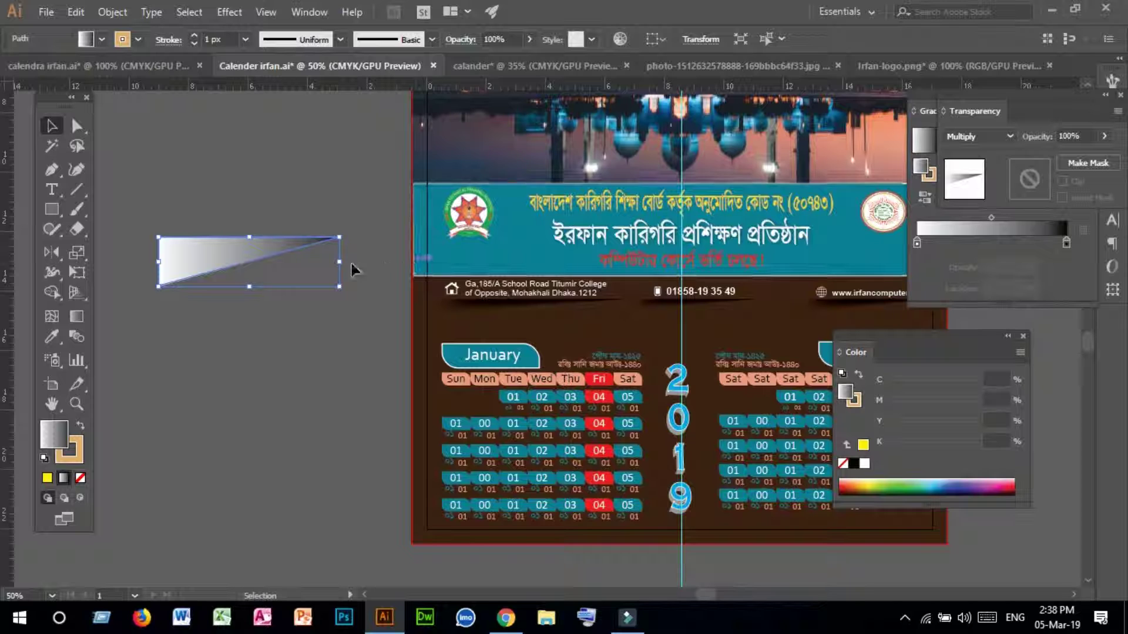
- Duplicate the shadow strip from under the address line and place the copy beside the artboard, beneath the gradient wedge
drag(167, 288, 506, 308)
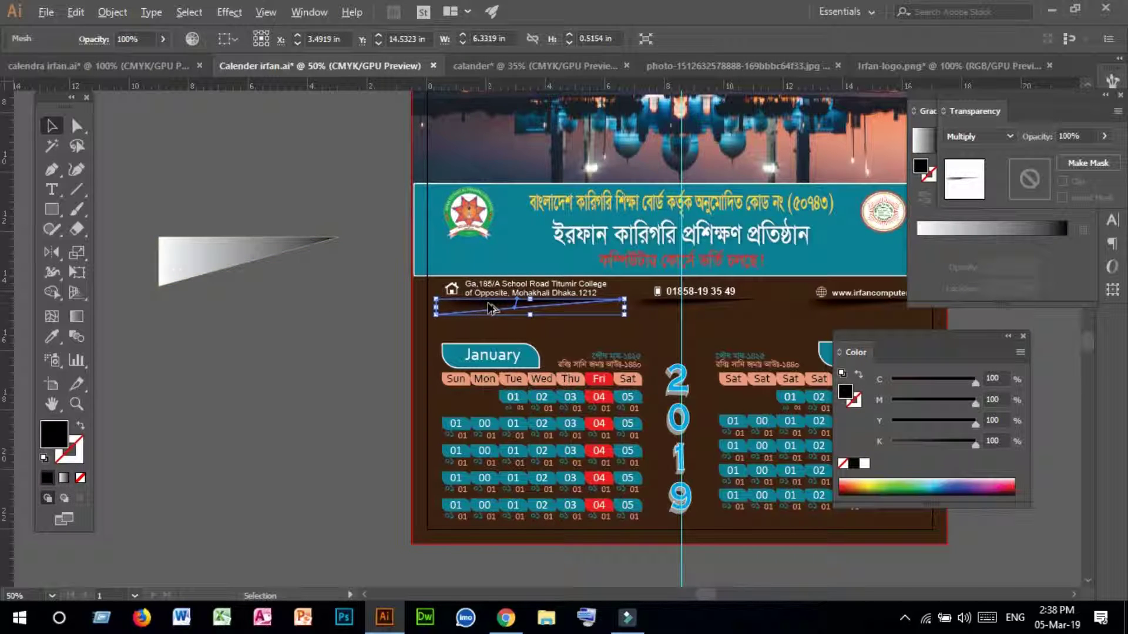
drag(407, 310, 204, 326)
click(237, 402)
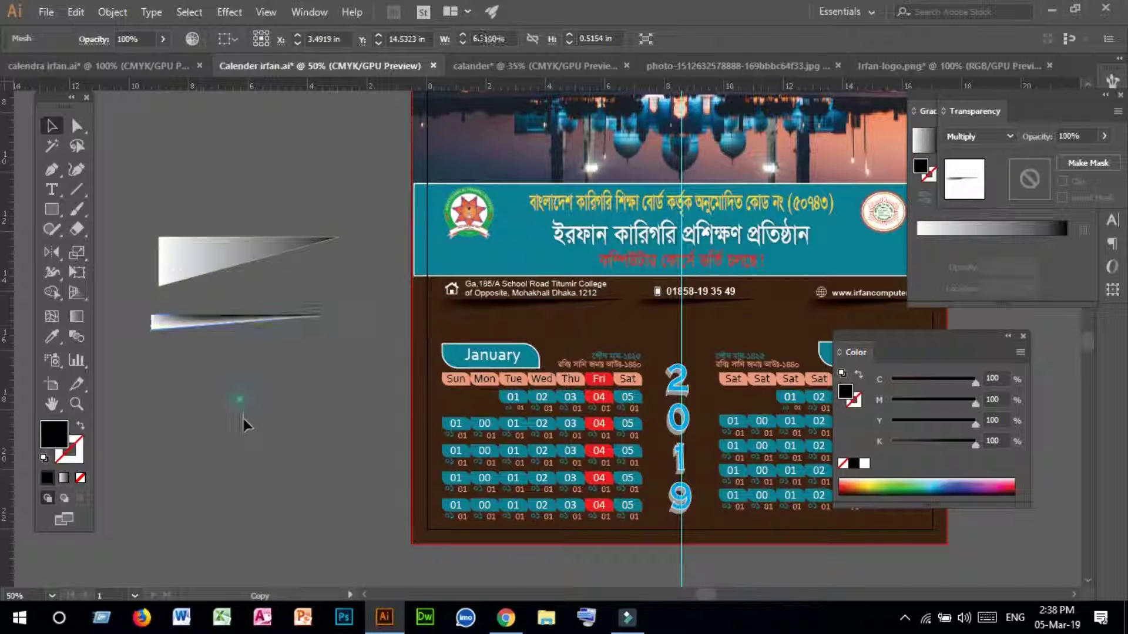
- Slim the gradient wedge by raising its lower corner until its thickness resembles the shadow strip below it
click(203, 249)
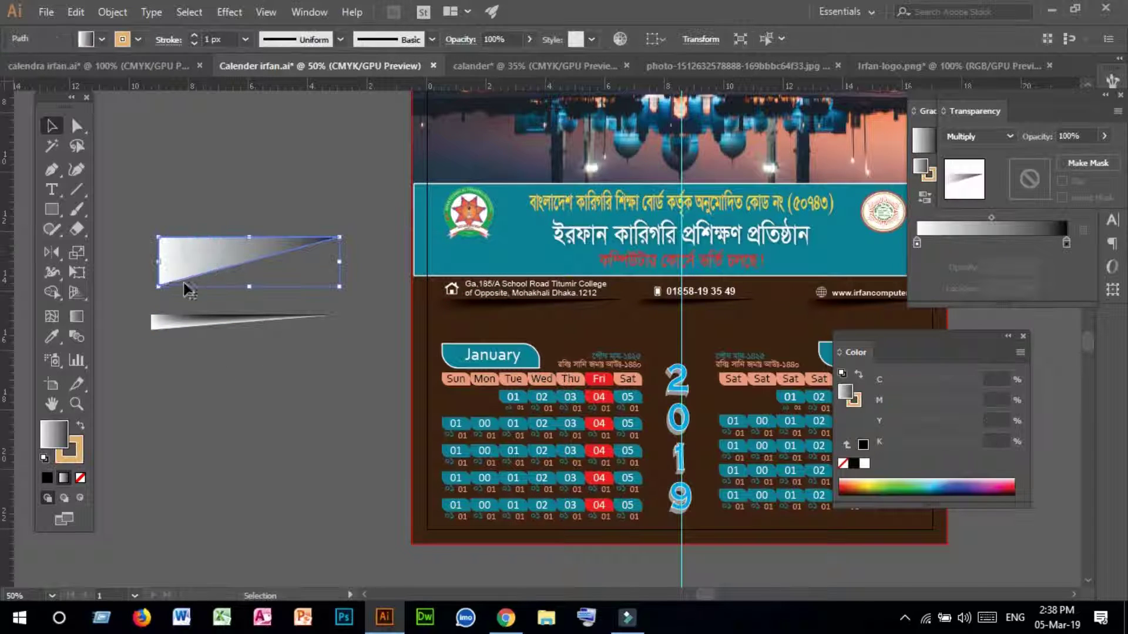
click(77, 127)
drag(126, 253, 160, 256)
click(152, 276)
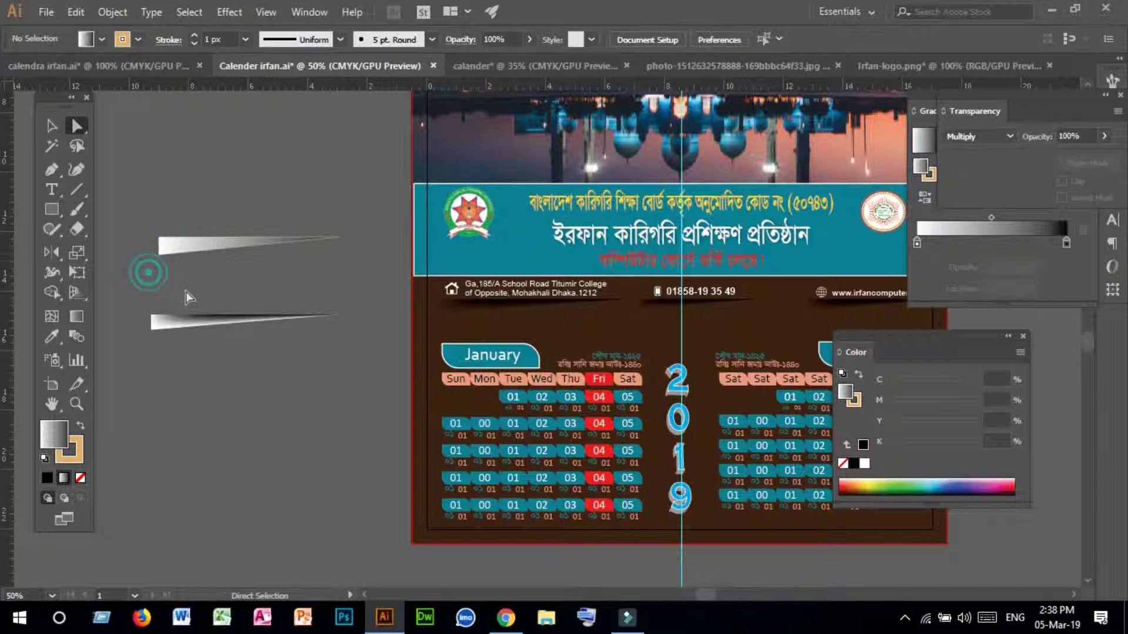
- Try to copy the gradient mesh shadow under the address line from its directly selected mesh points
click(247, 320)
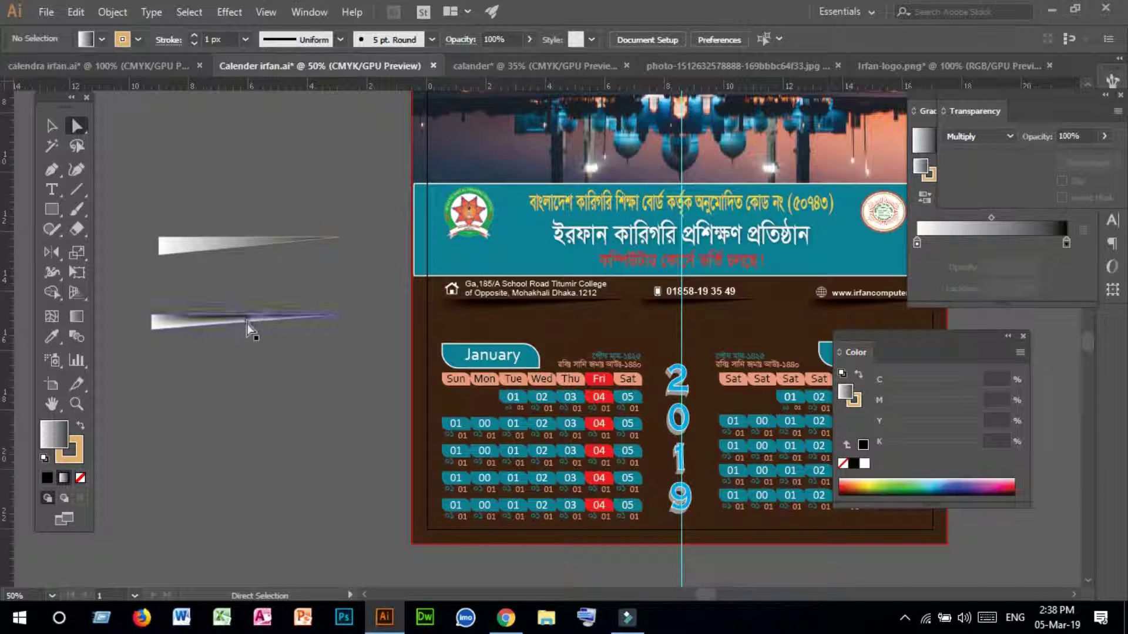
drag(233, 318, 915, 318)
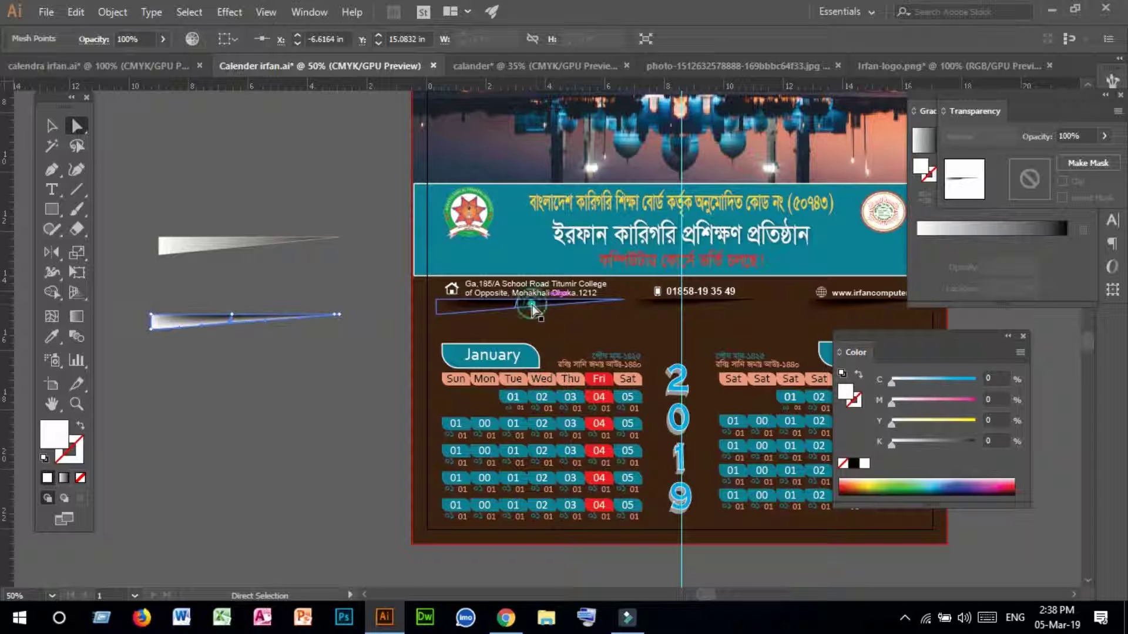
click(533, 308)
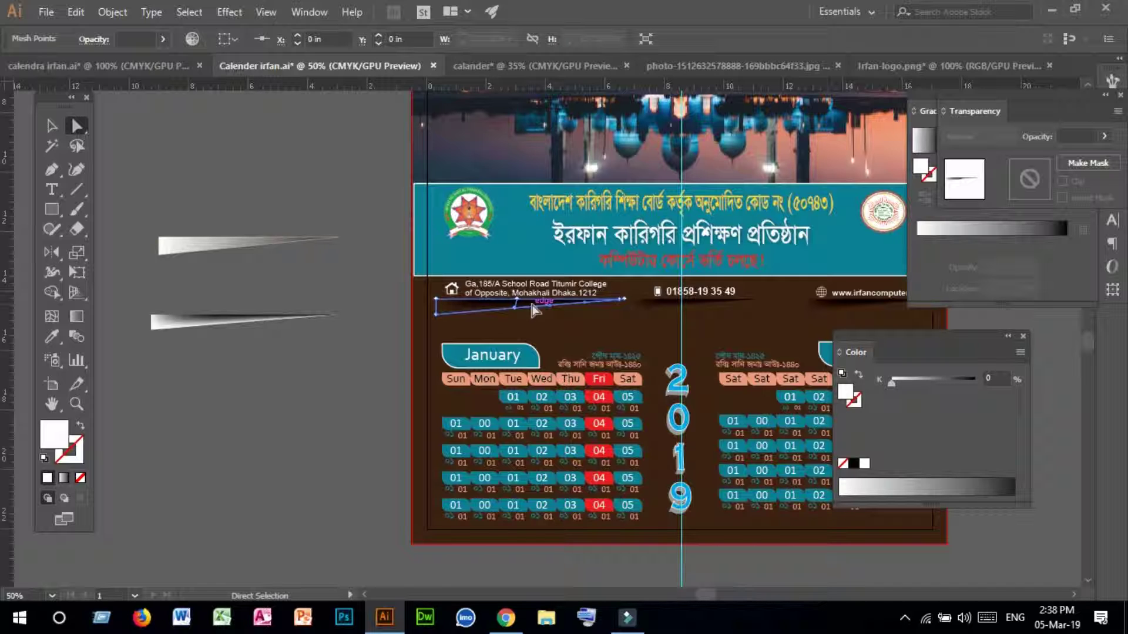
key(ctrl)
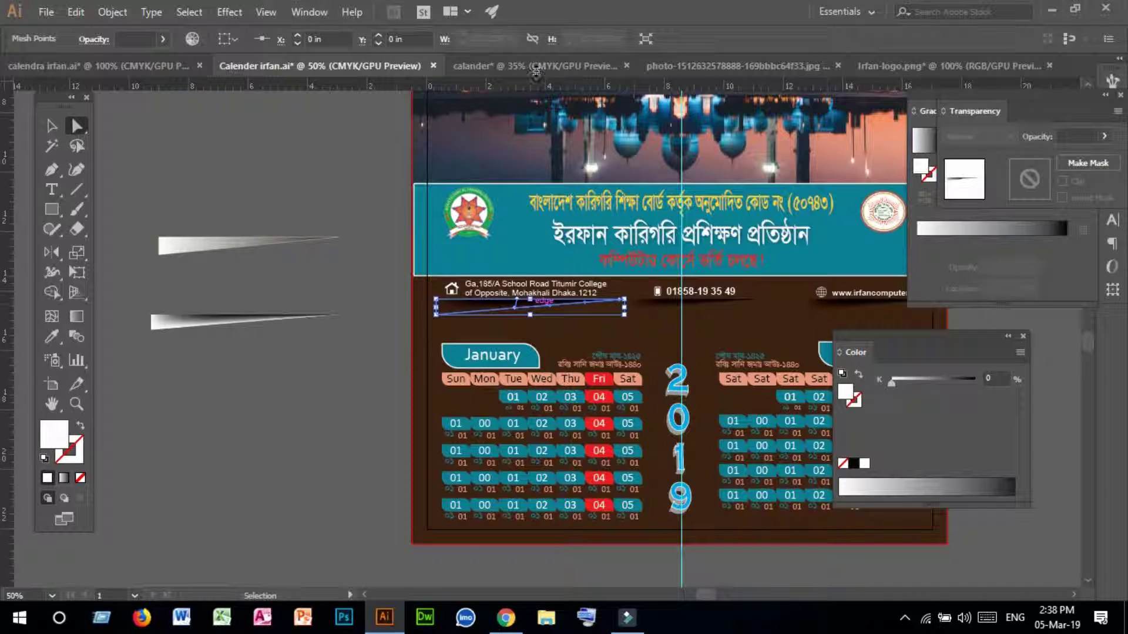
key(ctrl+c)
click(716, 332)
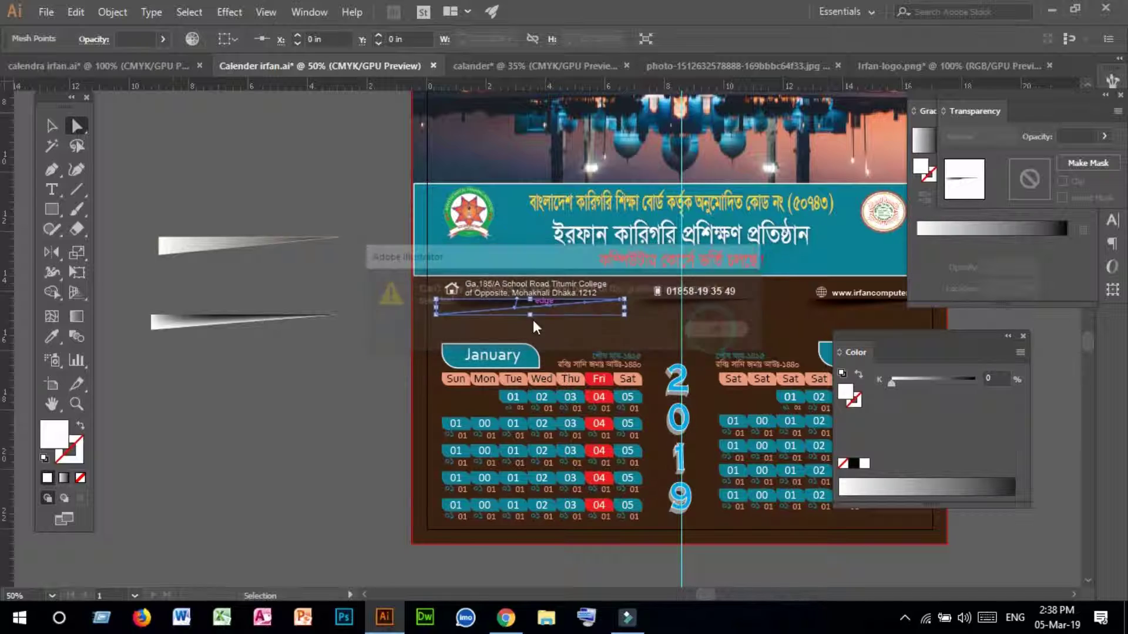
key(ctrl)
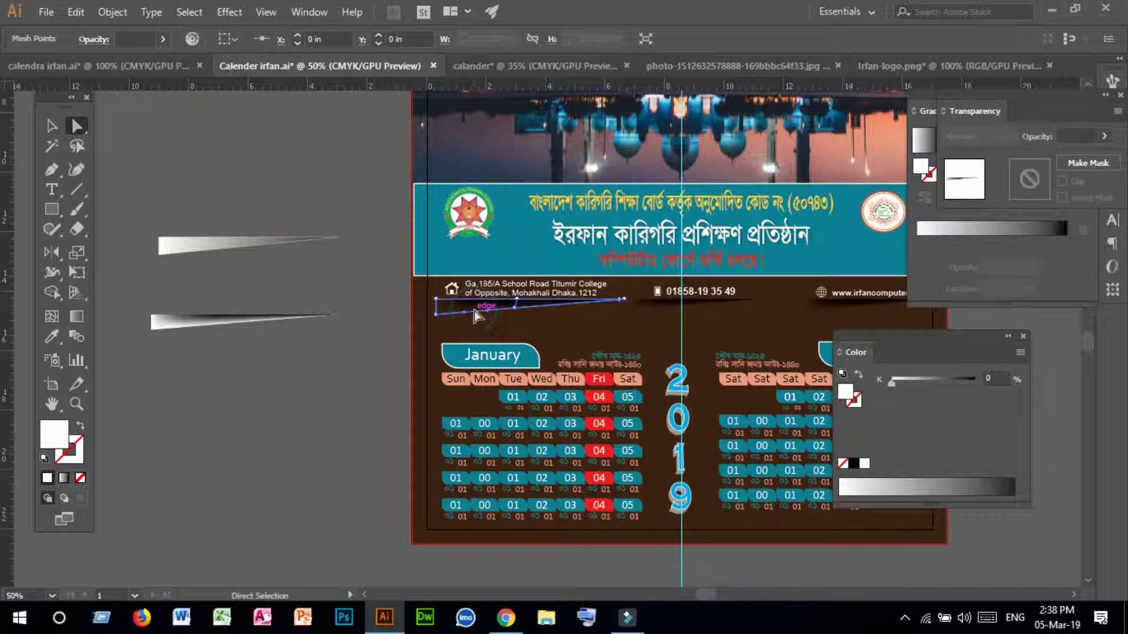
key(ctrl+c)
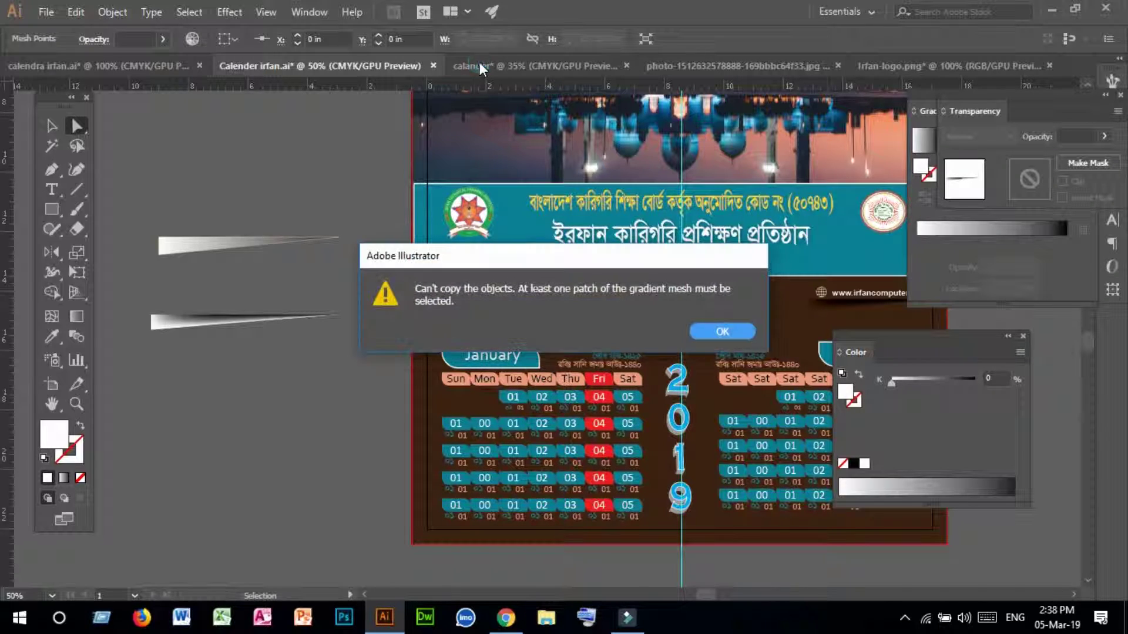
click(722, 330)
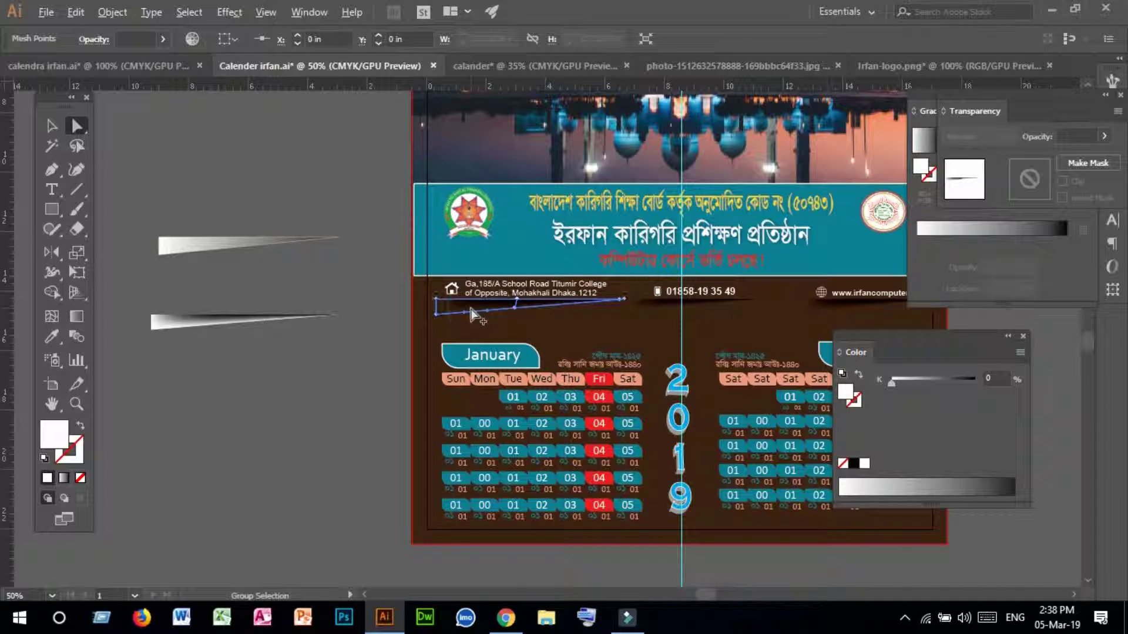
- Copy the shadow strip beside the artboard into the calander document and place it at the left end of the teal band's lower edge
click(51, 125)
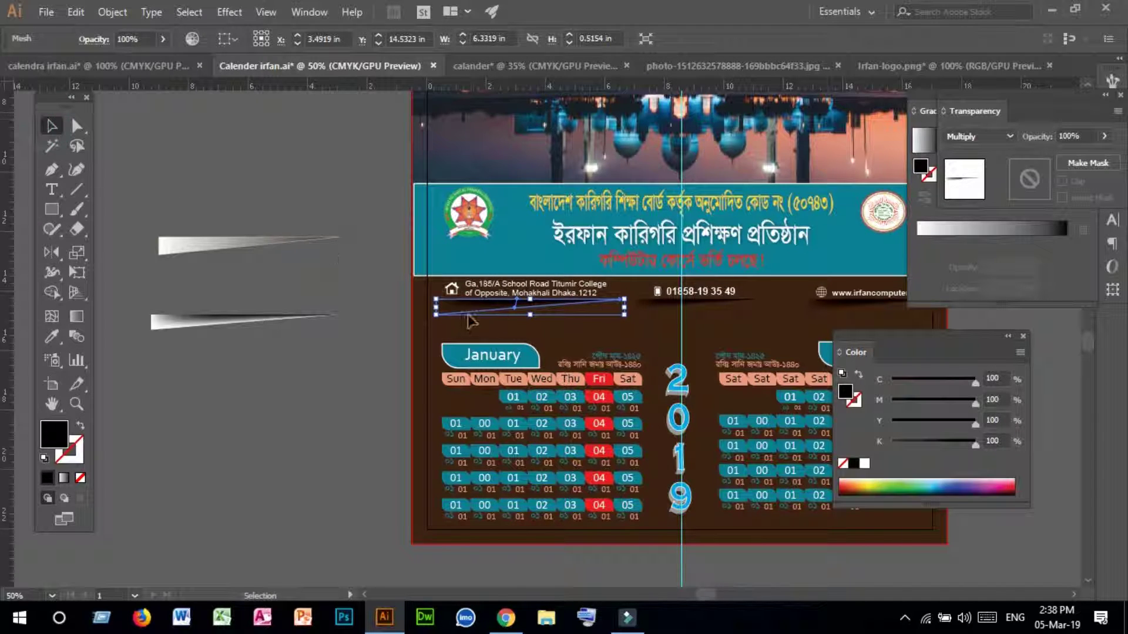
click(289, 321)
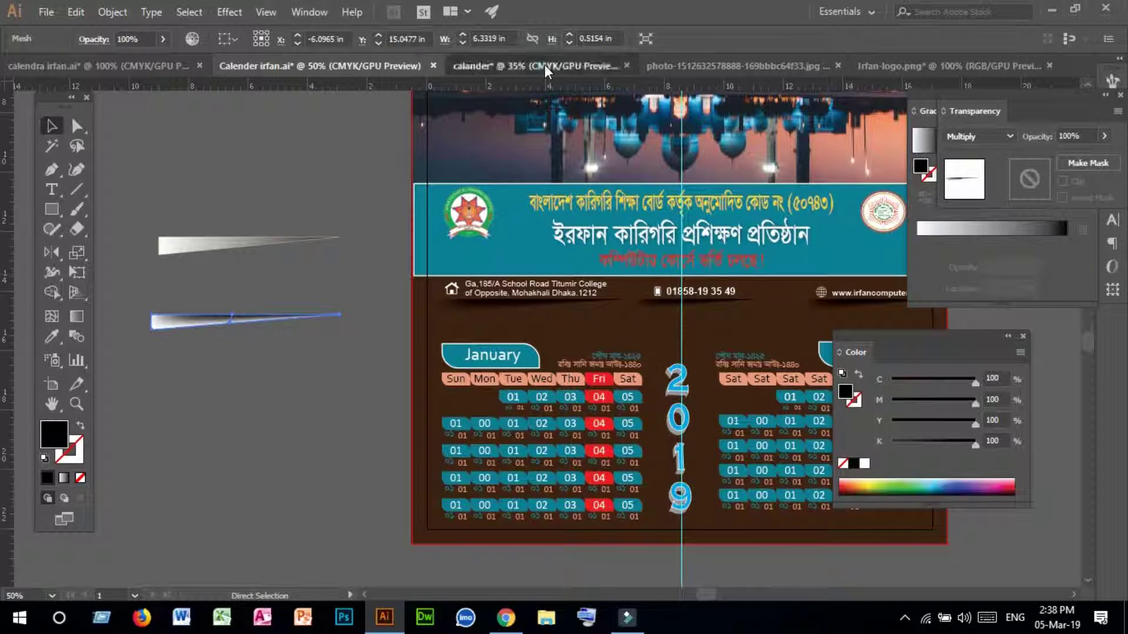
click(549, 67)
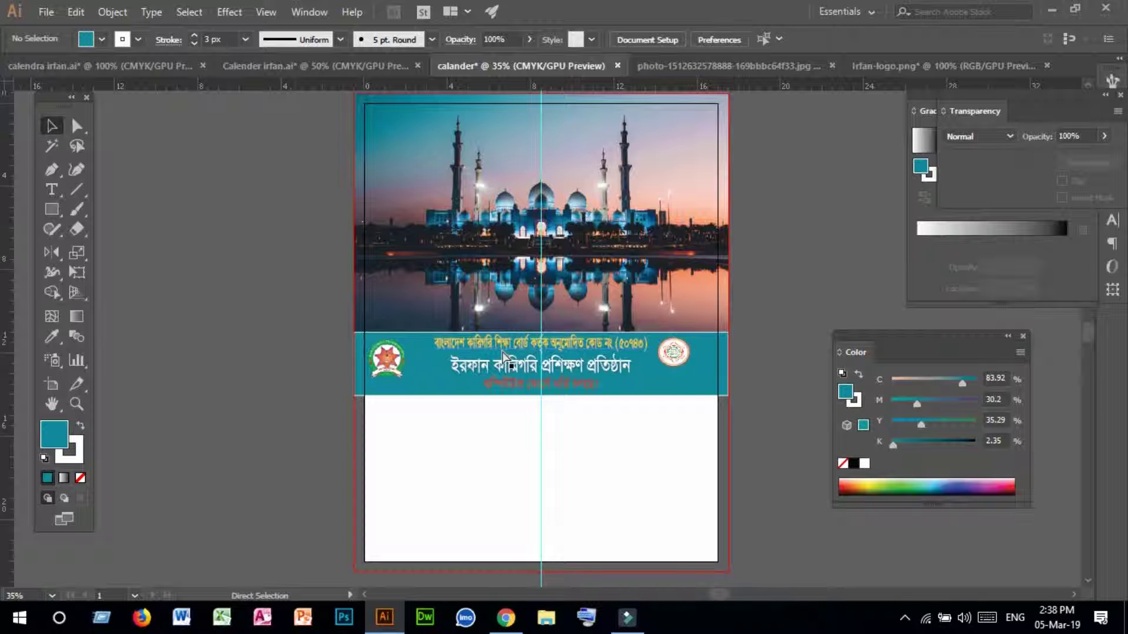
click(509, 333)
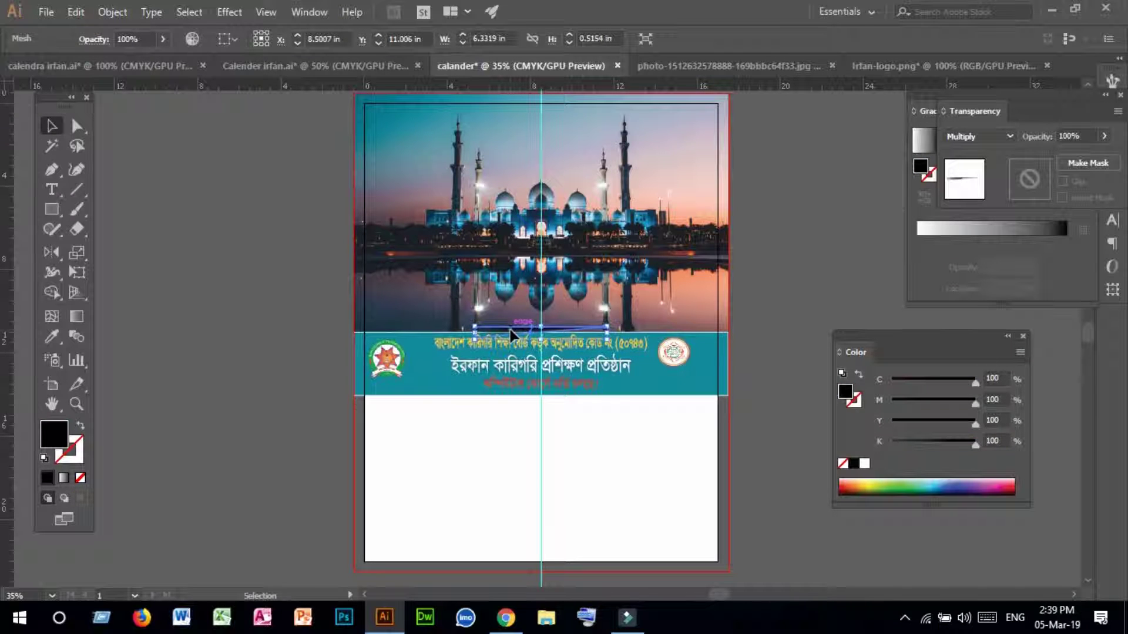
drag(510, 333, 404, 400)
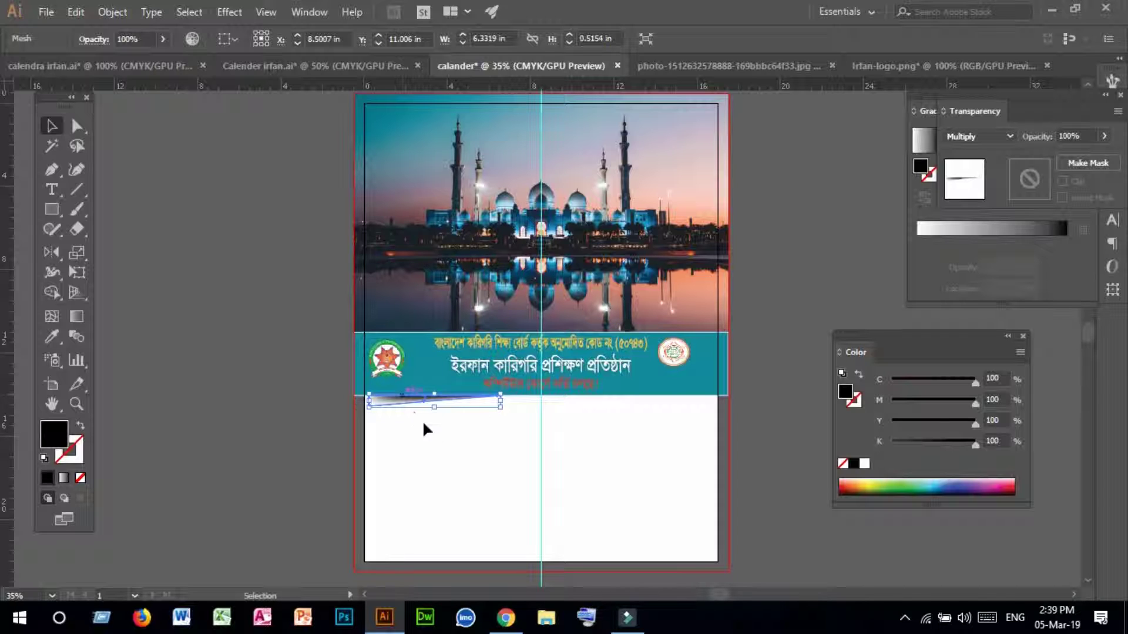
click(435, 434)
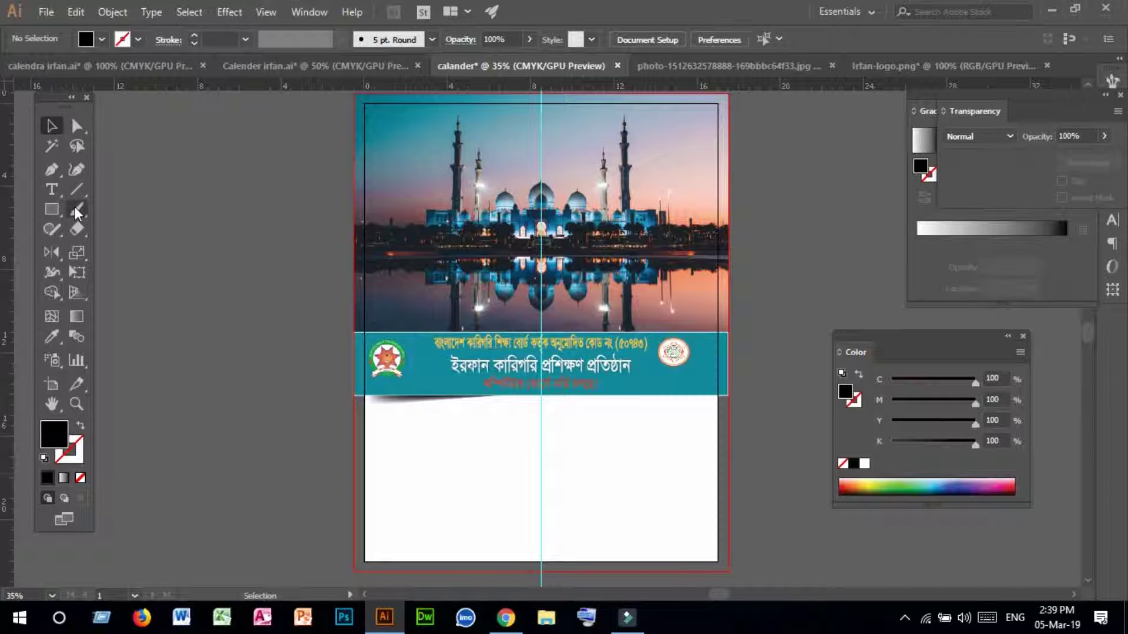
- Draw a rectangle from just above the teal band to the lower bleed, full bleed width, and fill it dark brown (C50 M70 Y80 K70)
click(52, 209)
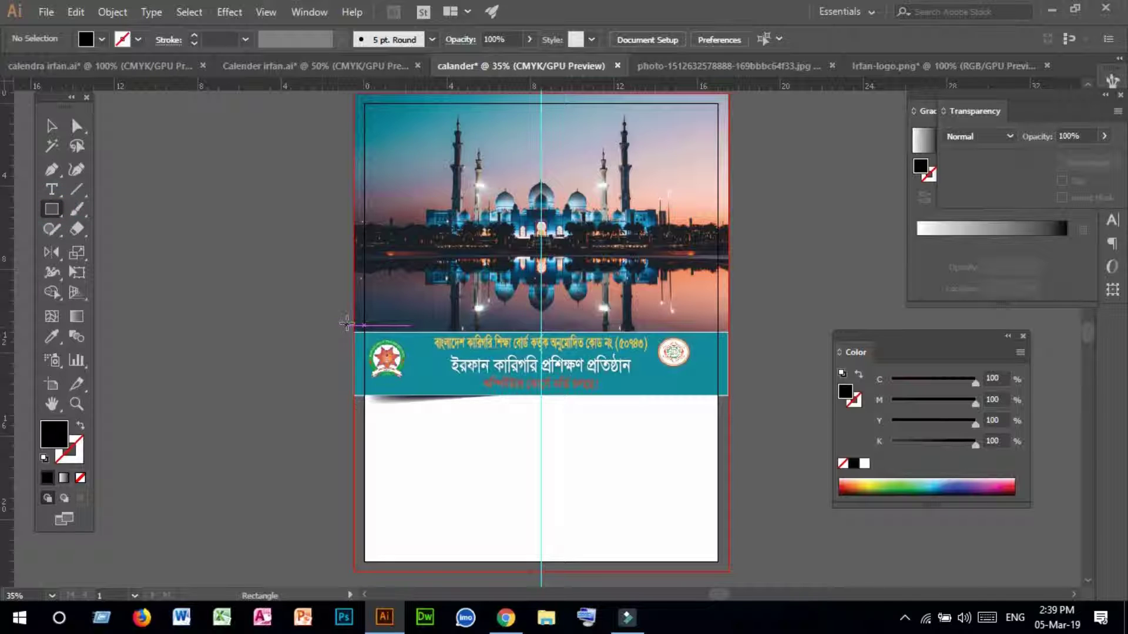
drag(353, 323, 726, 571)
click(51, 125)
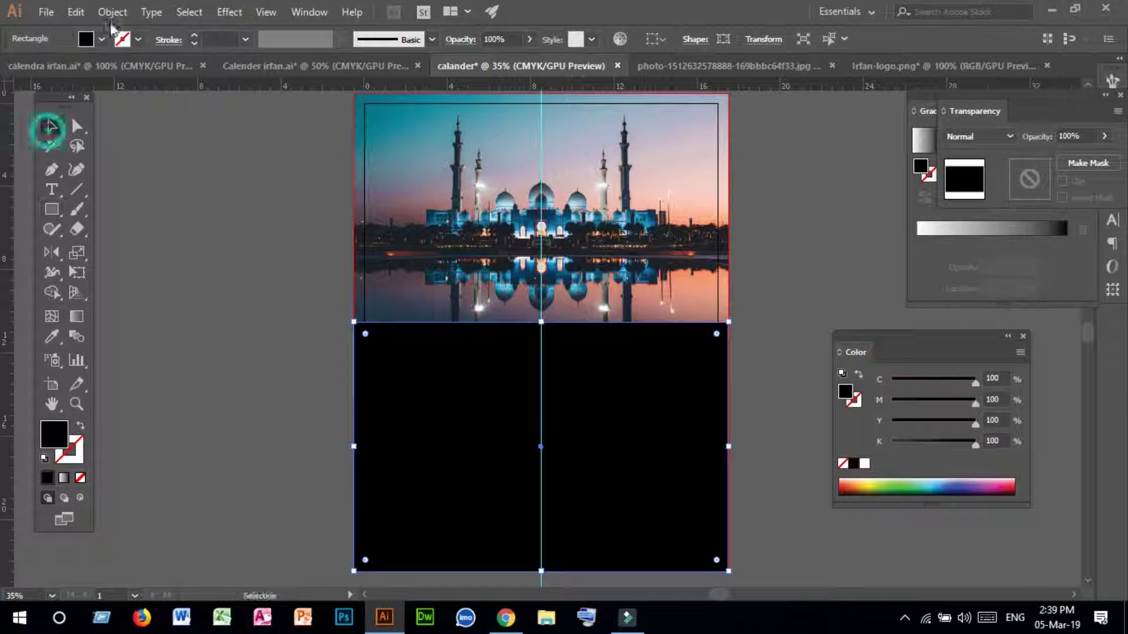
click(102, 40)
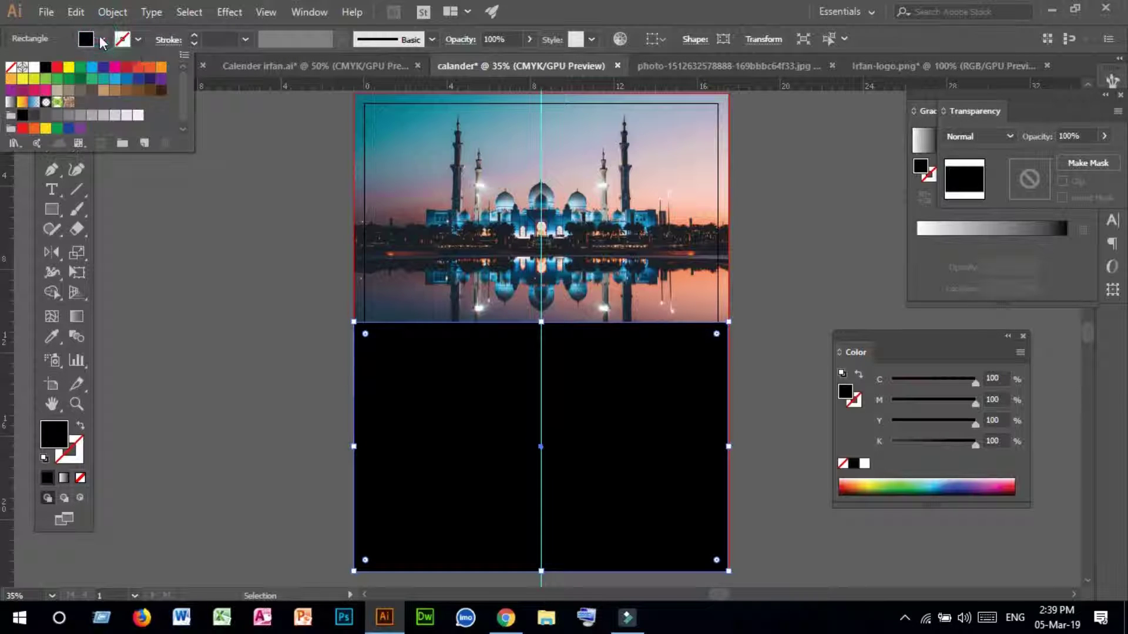
click(161, 90)
click(441, 392)
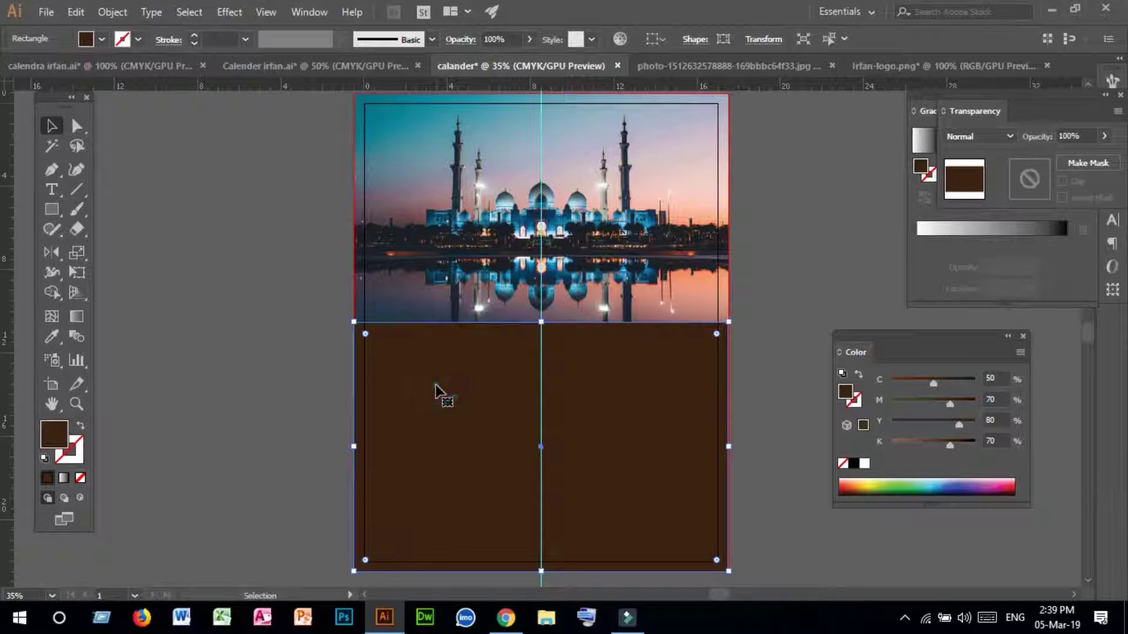
- Send the brown rectangle to the back and lock it
right_click(436, 388)
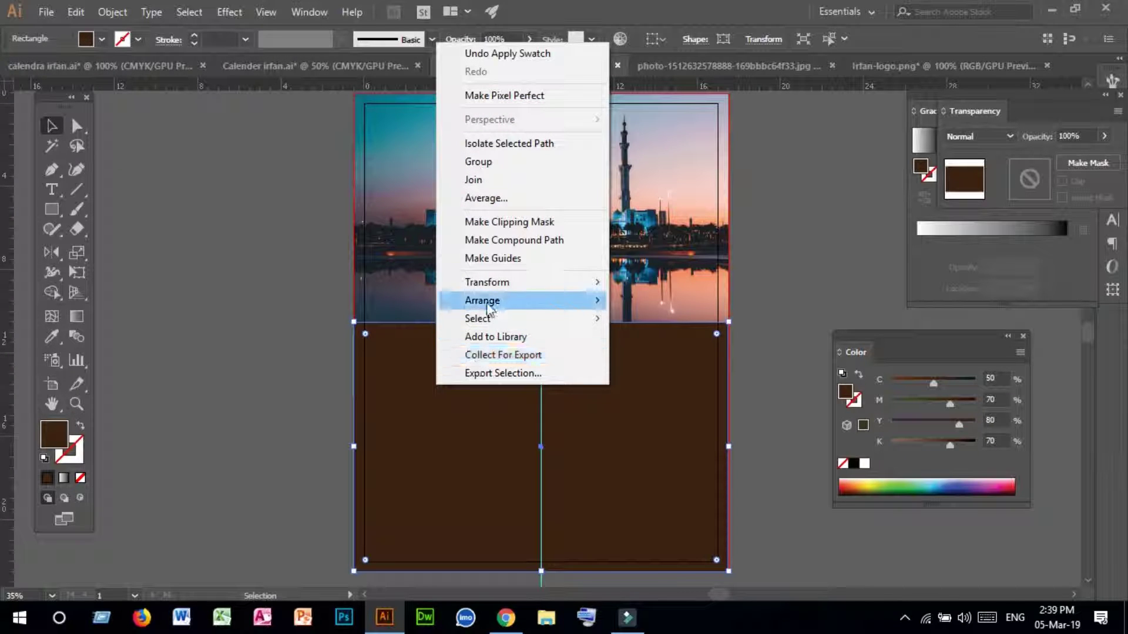
mouse_move(562, 305)
click(664, 355)
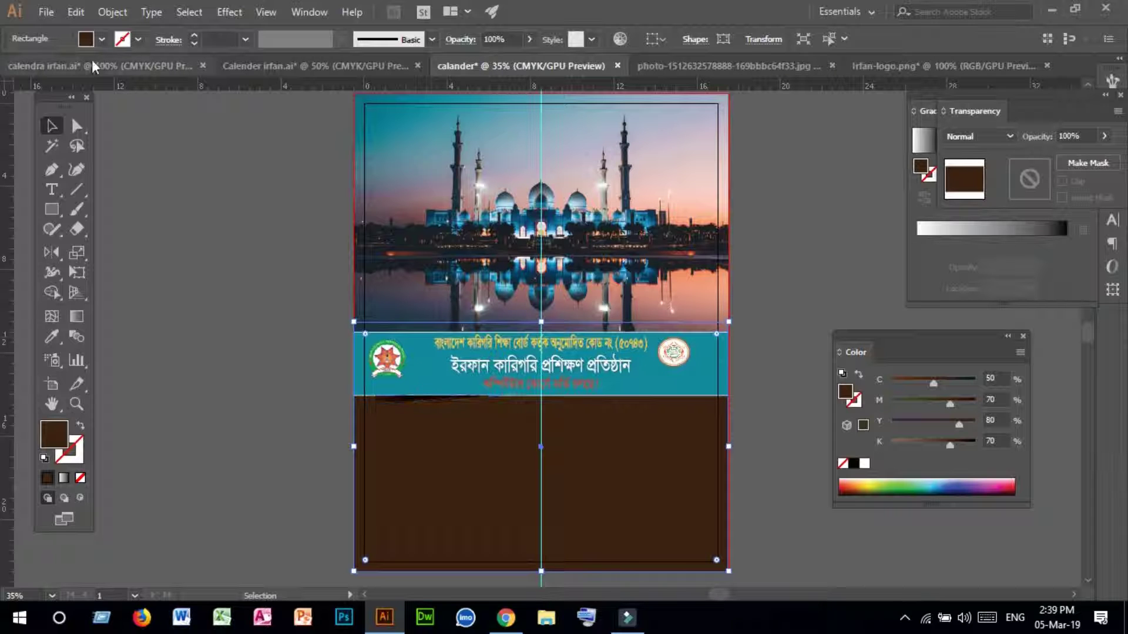
click(114, 13)
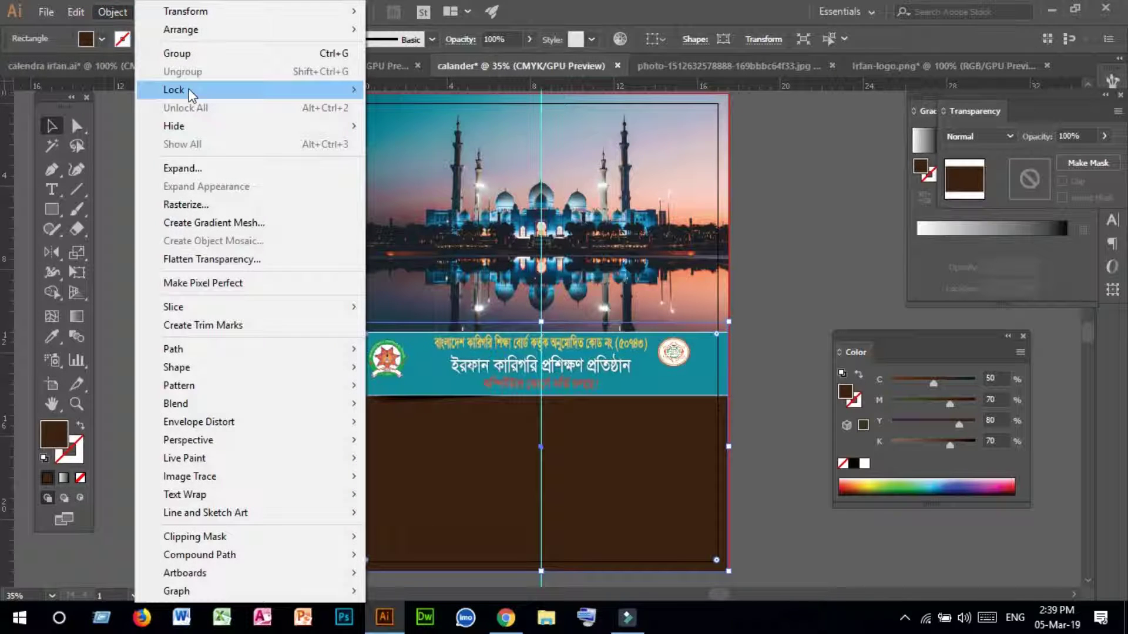
mouse_move(252, 91)
click(430, 92)
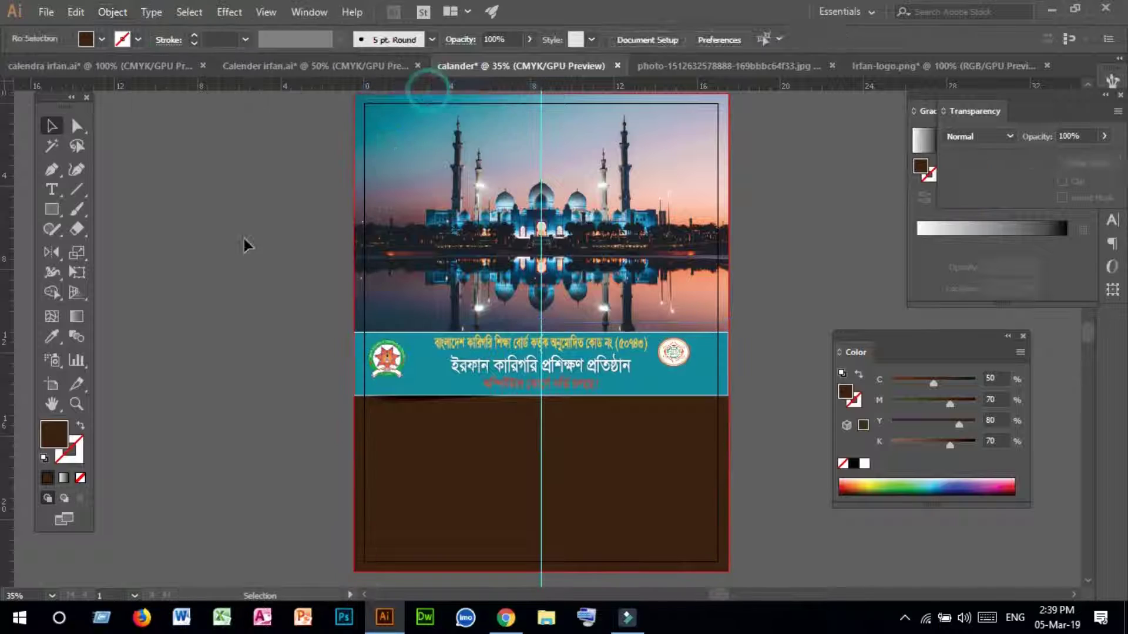
- Shift the shadow strip slightly below the teal band so its left end meets the left margin line
click(403, 403)
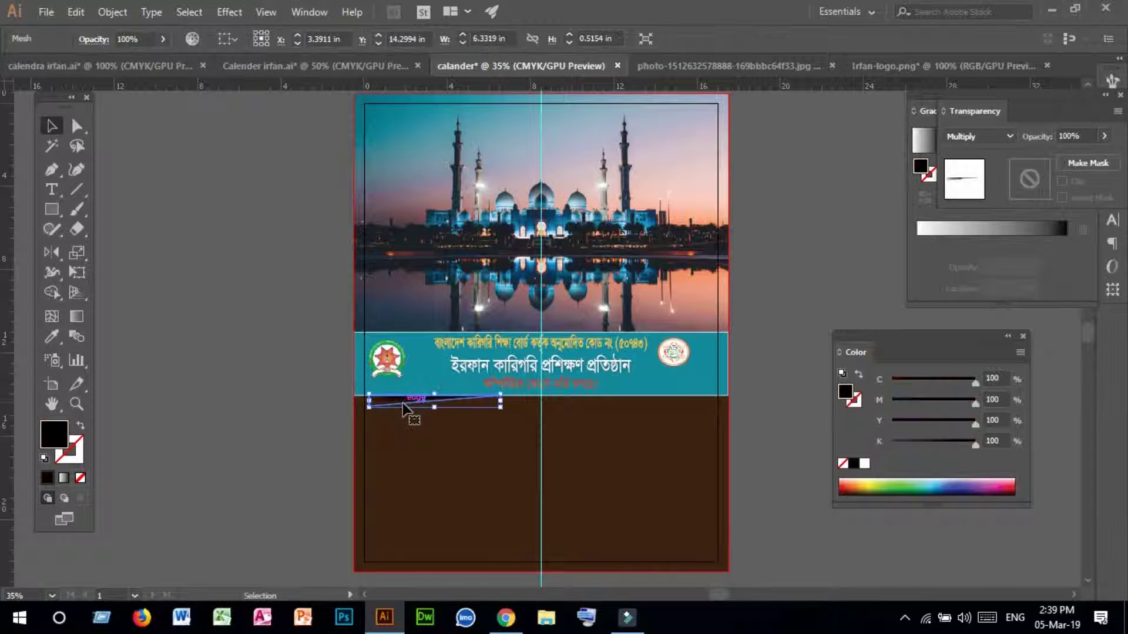
mouse_move(403, 403)
mouse_down()
mouse_move(401, 421)
mouse_move(392, 415)
mouse_up()
click(242, 382)
click(251, 408)
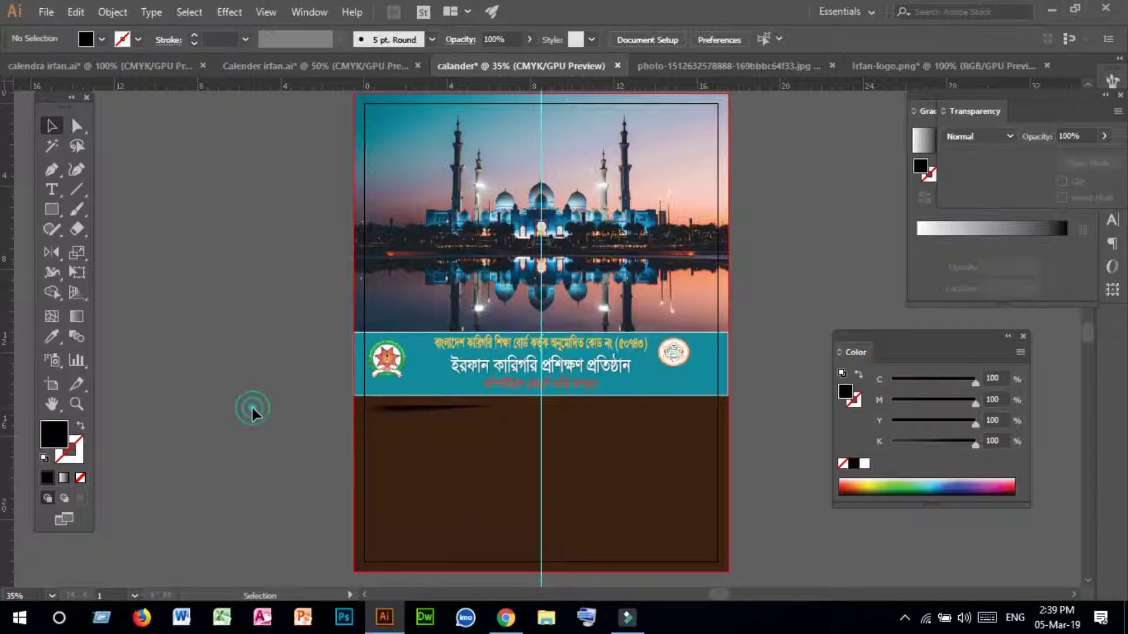
- Add two copies of the shadow strip, each about 5.14 in wide, in the same row: one across the centre guide, one ending at the right margin
click(405, 414)
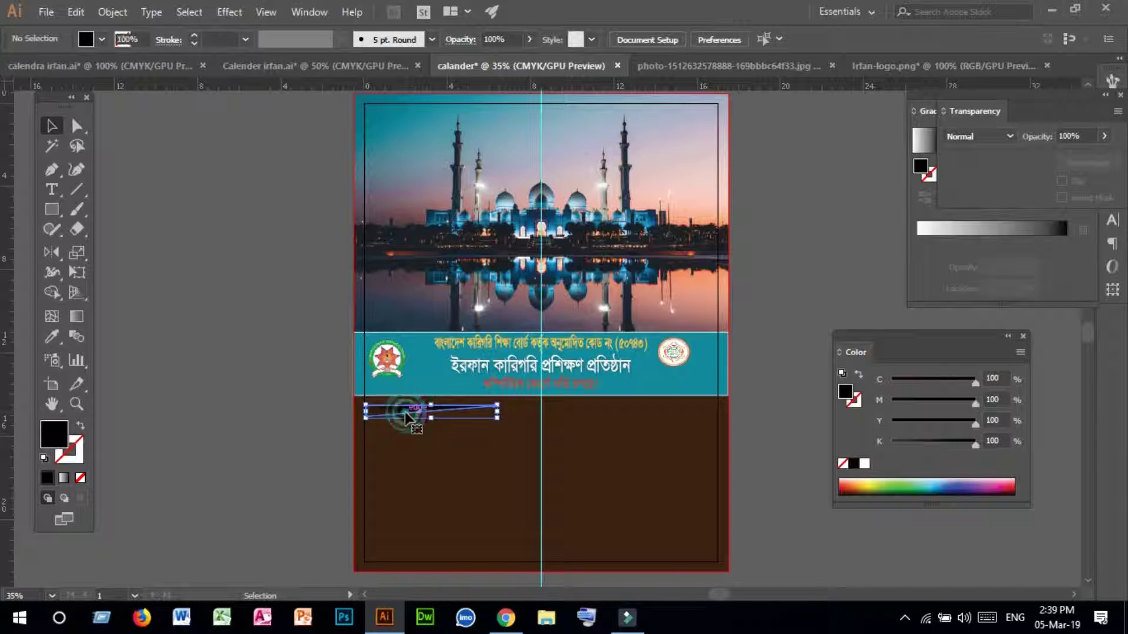
drag(404, 413, 542, 415)
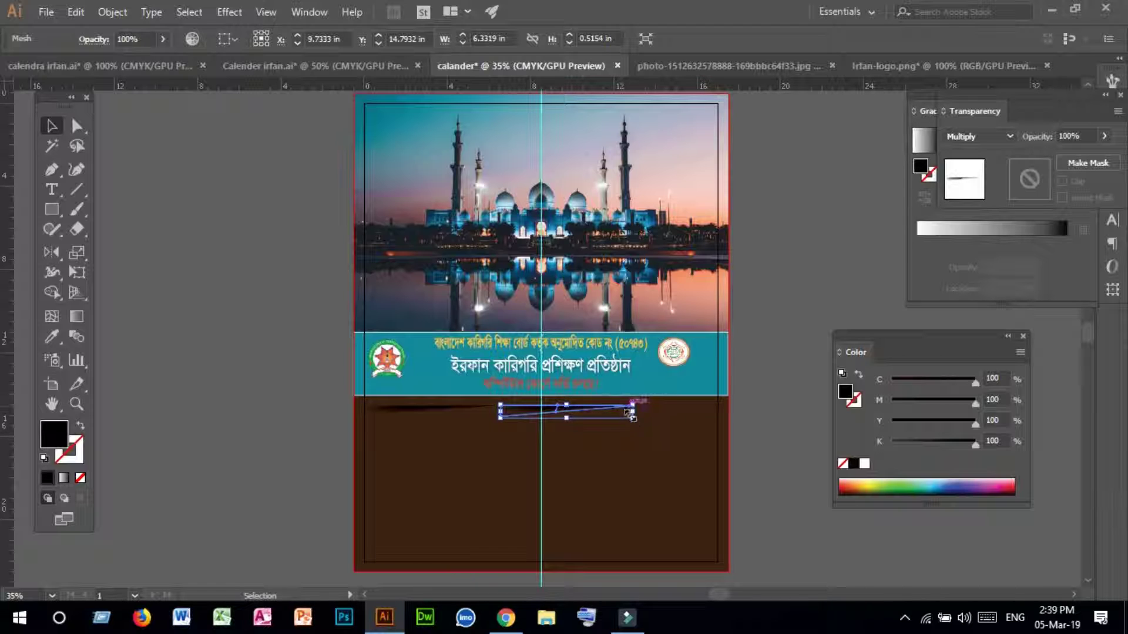
drag(631, 415, 633, 416)
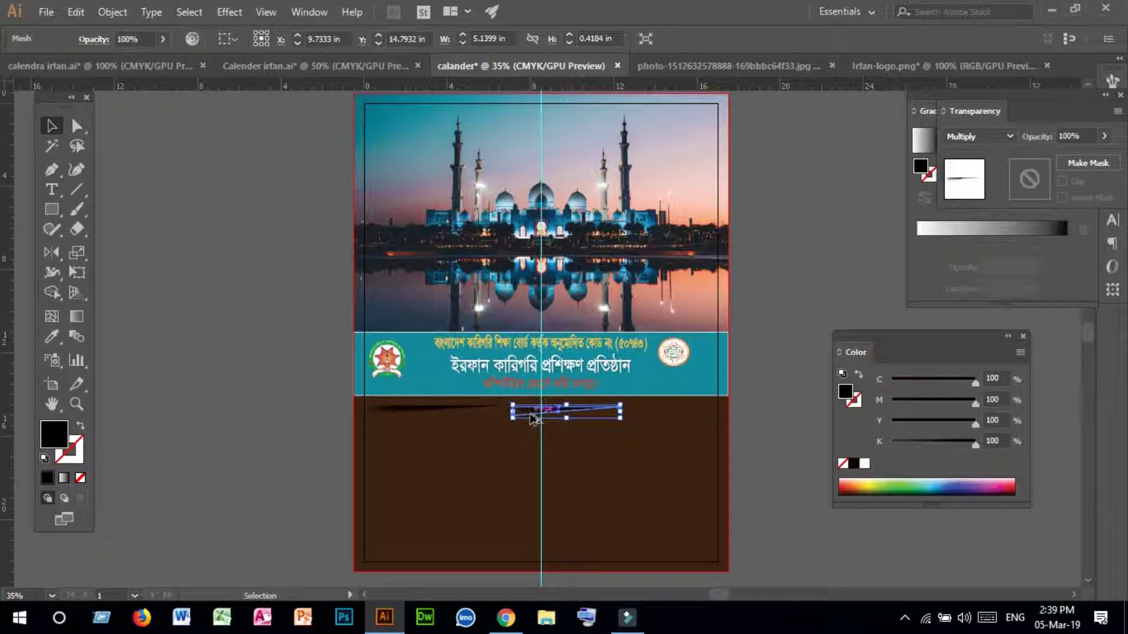
drag(533, 418, 634, 412)
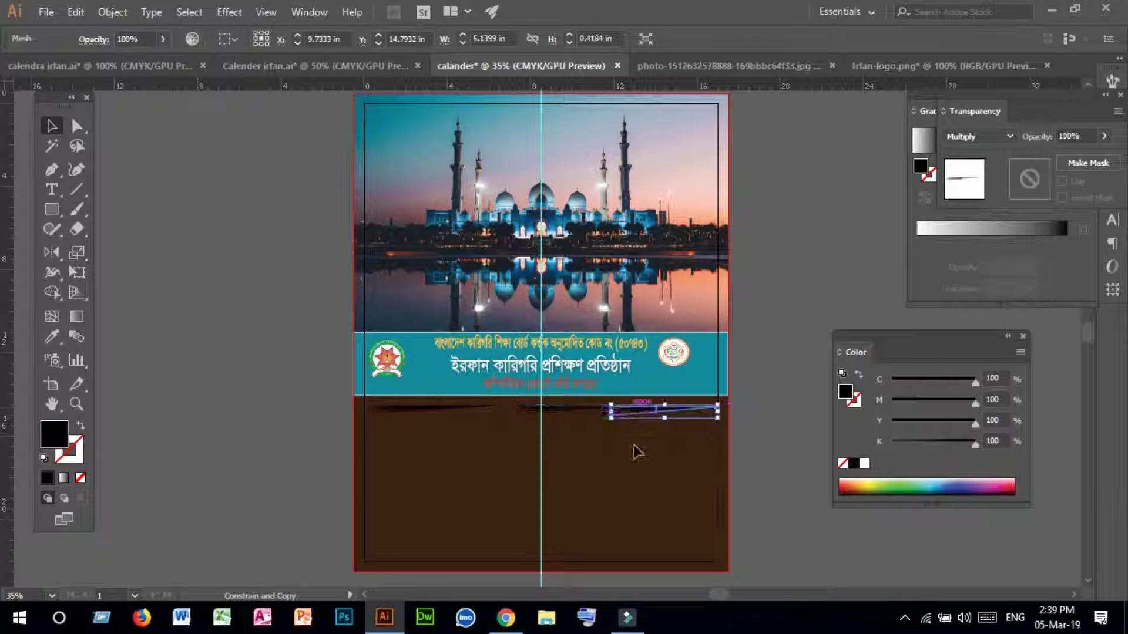
- Align the three shadow strips along their top edges
drag(674, 447, 350, 405)
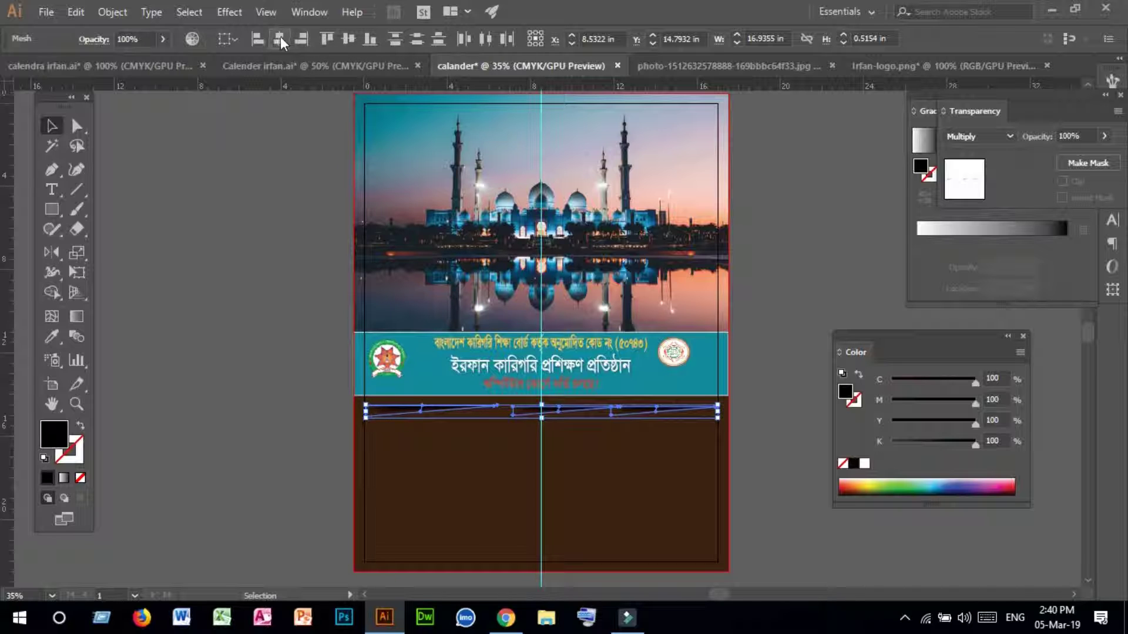
click(326, 39)
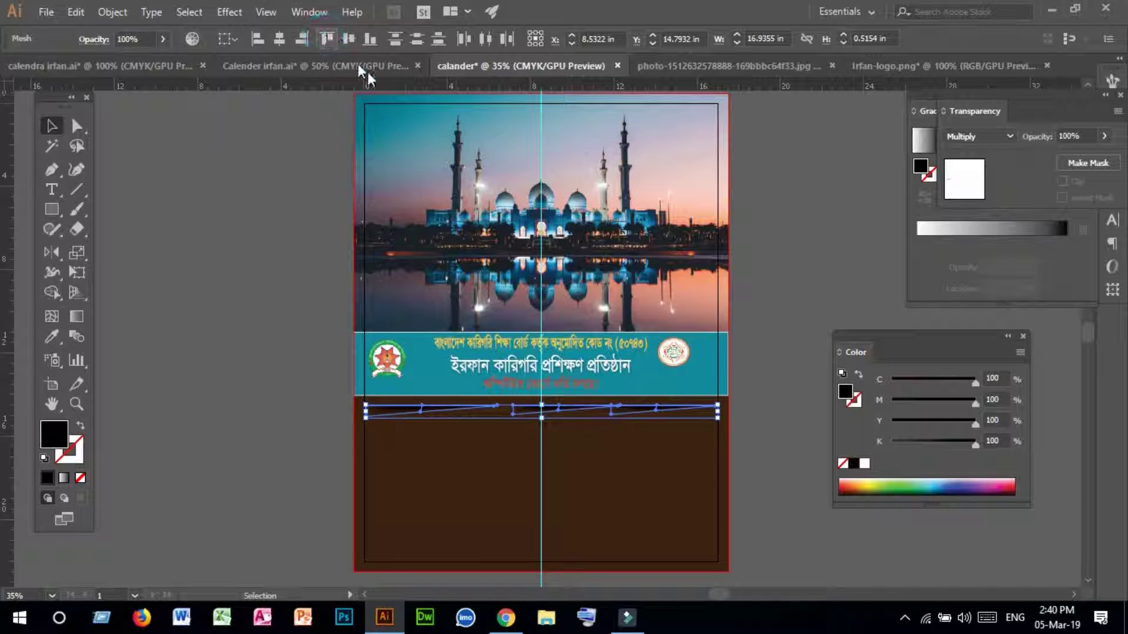
click(145, 392)
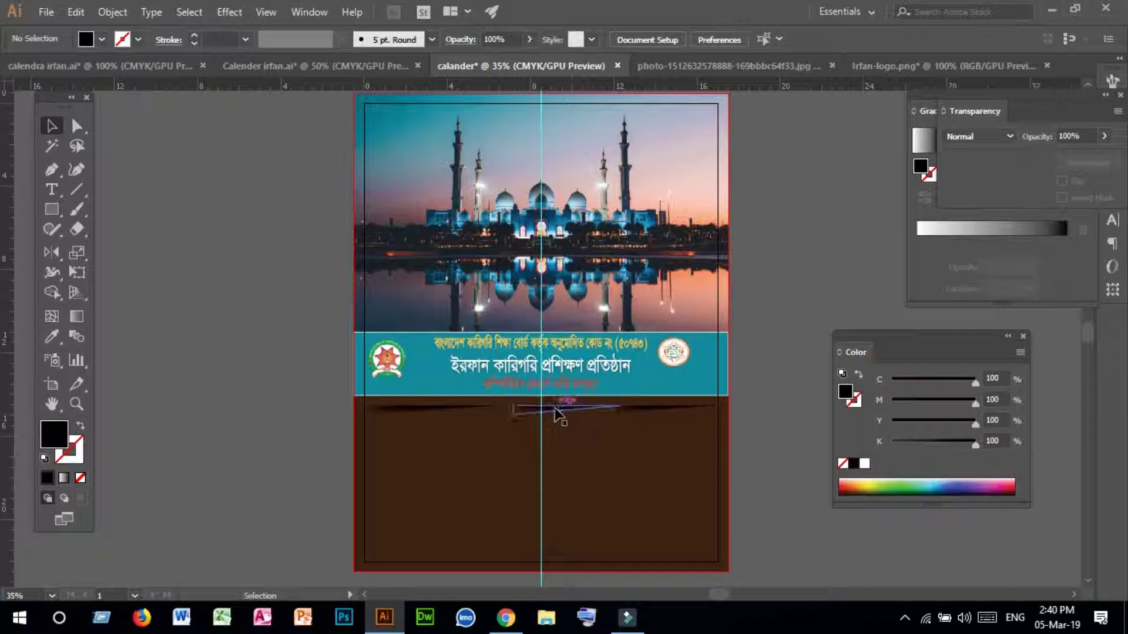
click(561, 414)
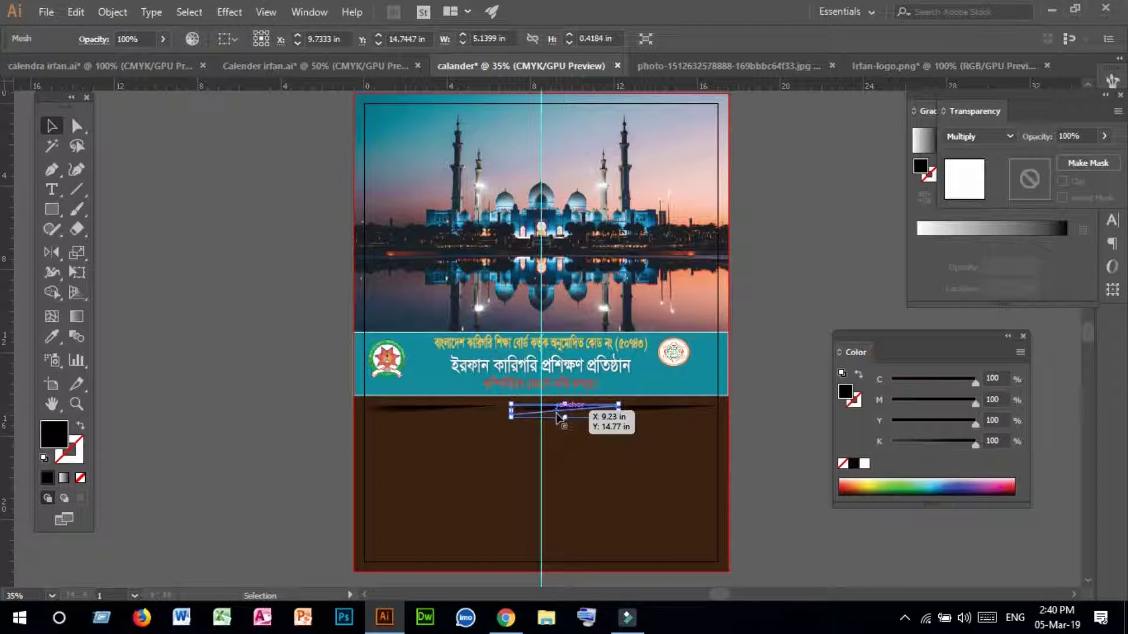
click(427, 439)
- In the Calender irfan.ai document, select and copy the address, phone and website texts together with their icons
click(315, 70)
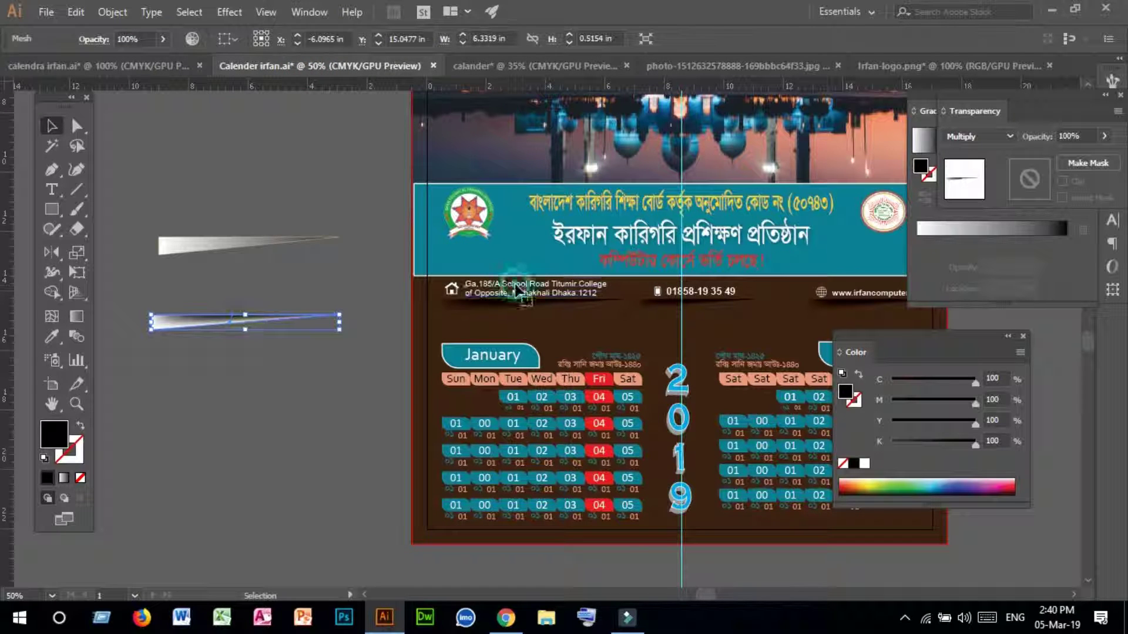
drag(519, 292, 520, 300)
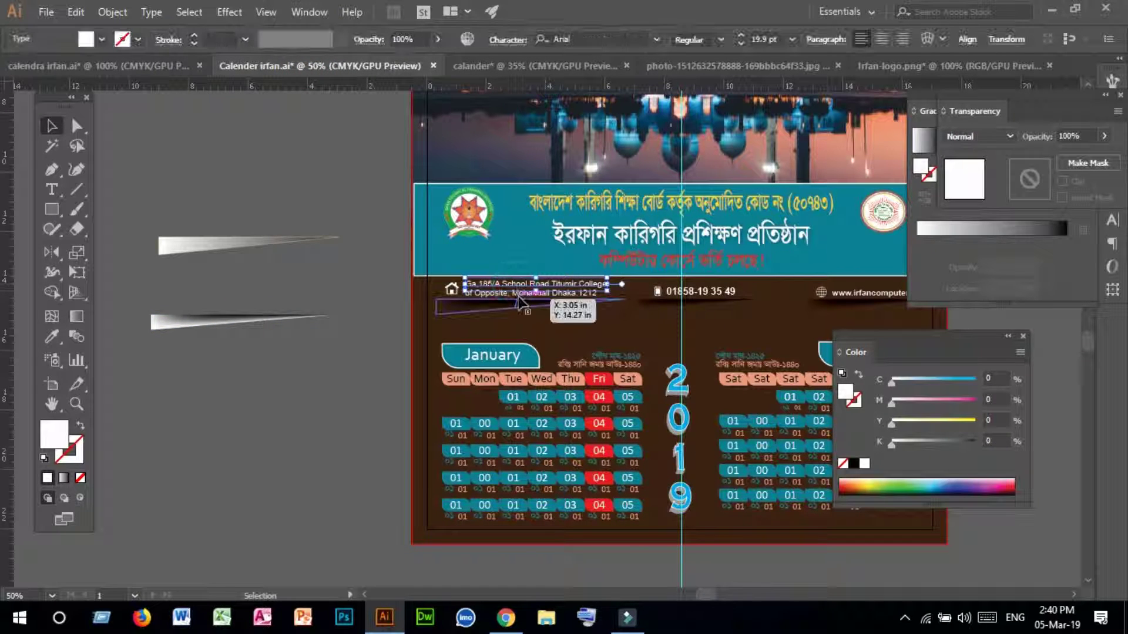
click(332, 260)
click(558, 296)
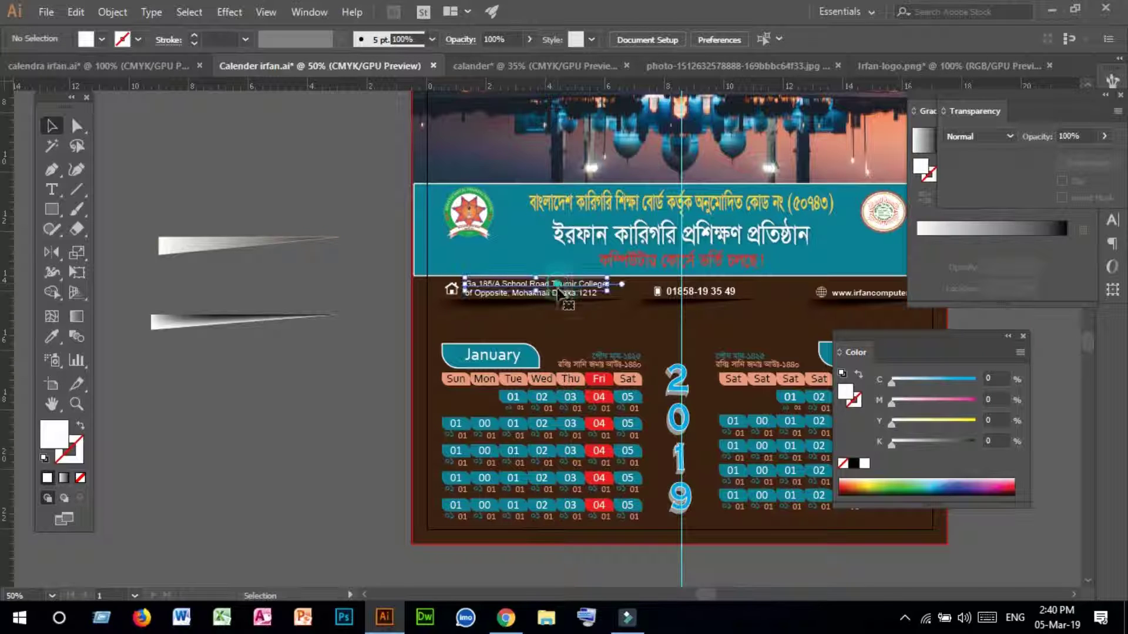
shift+click(696, 293)
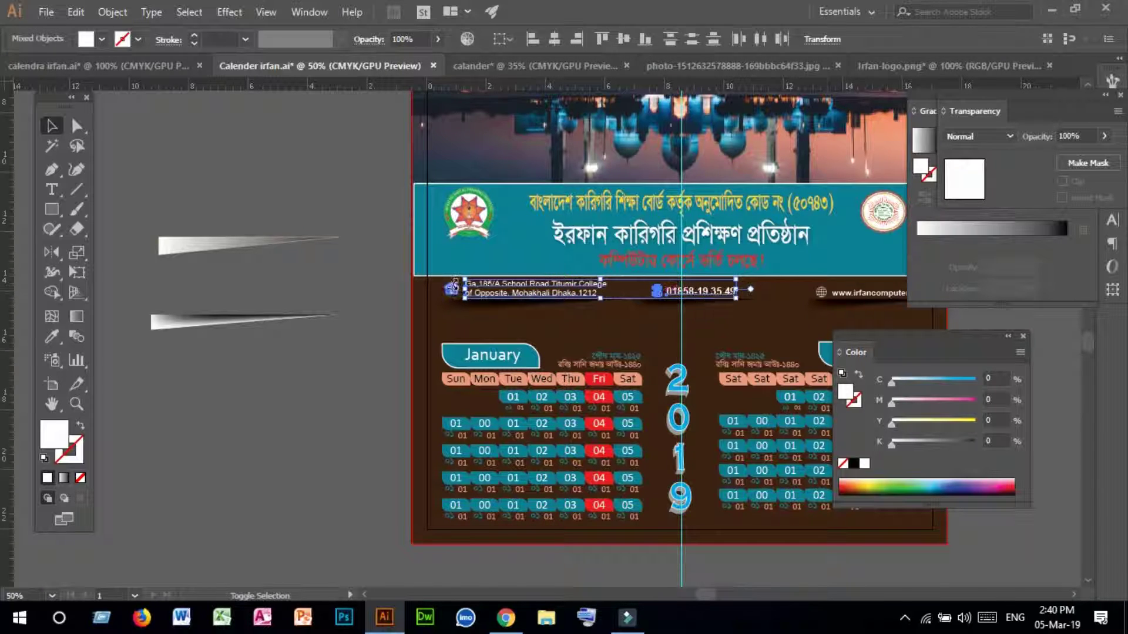
shift+click(452, 291)
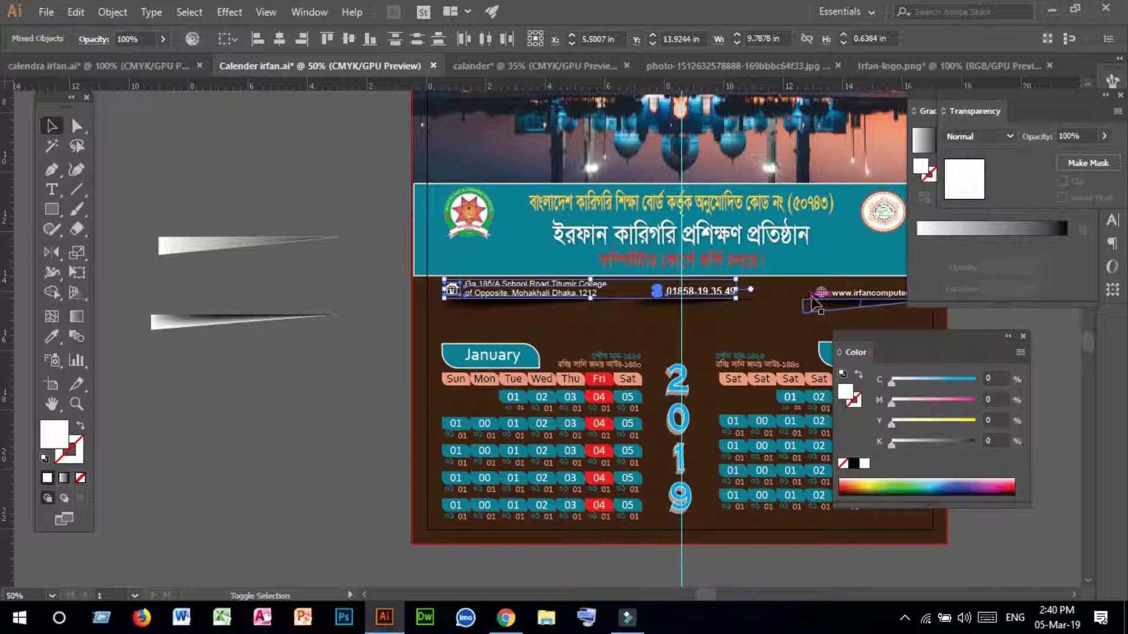
shift+click(855, 297)
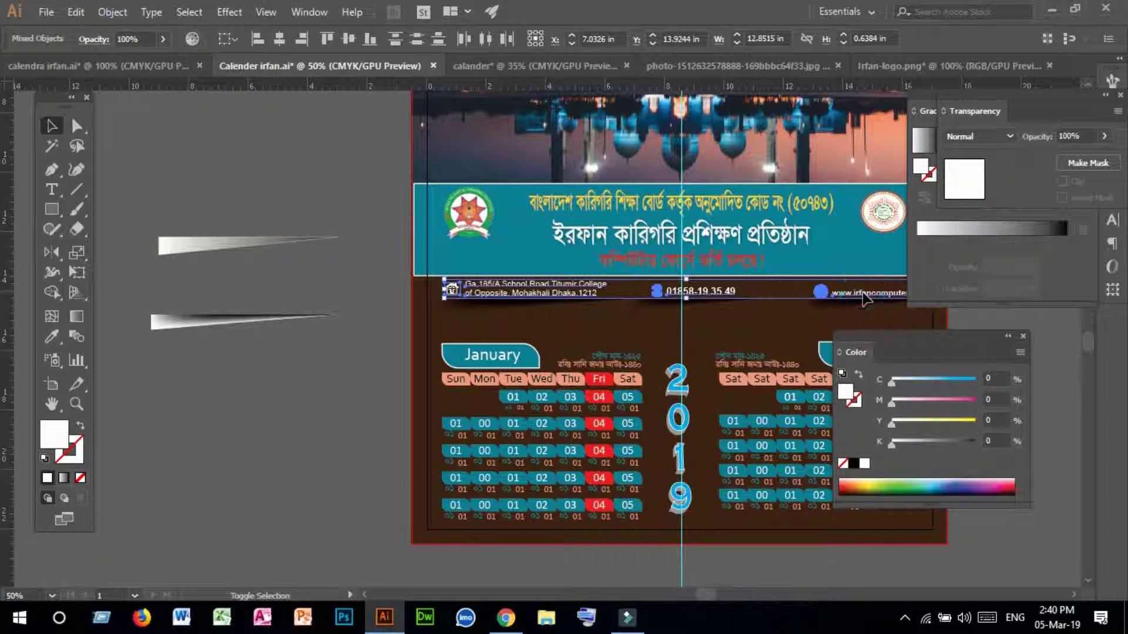
key(a)
key(v)
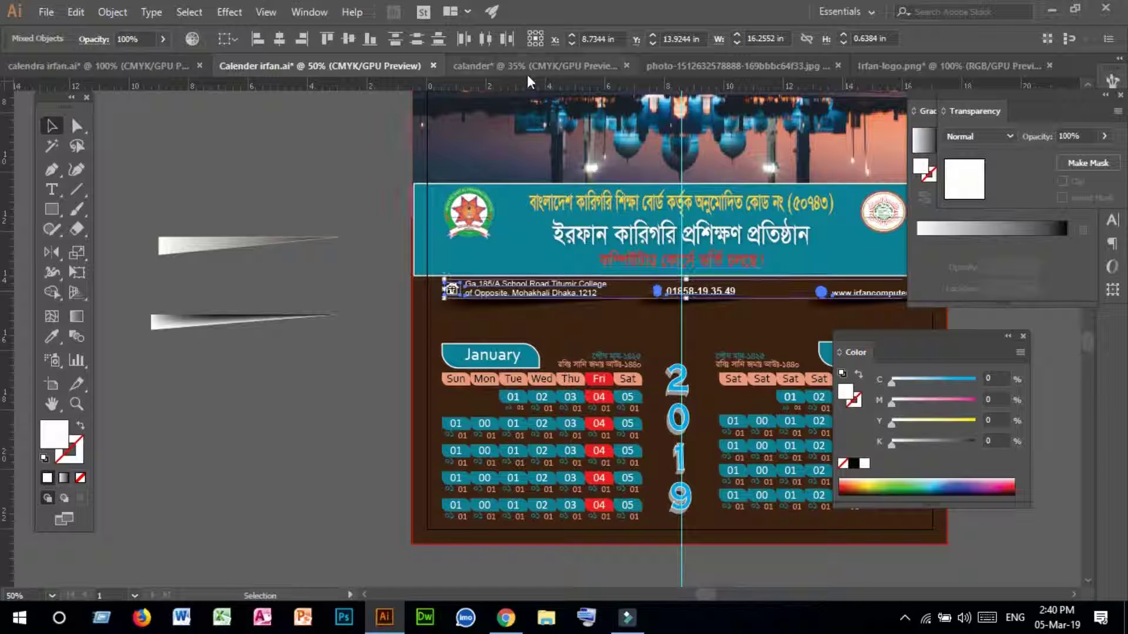
- Paste the contact line into the calander document and position it between the teal band and the shadow strips, starting at the left margin
click(523, 74)
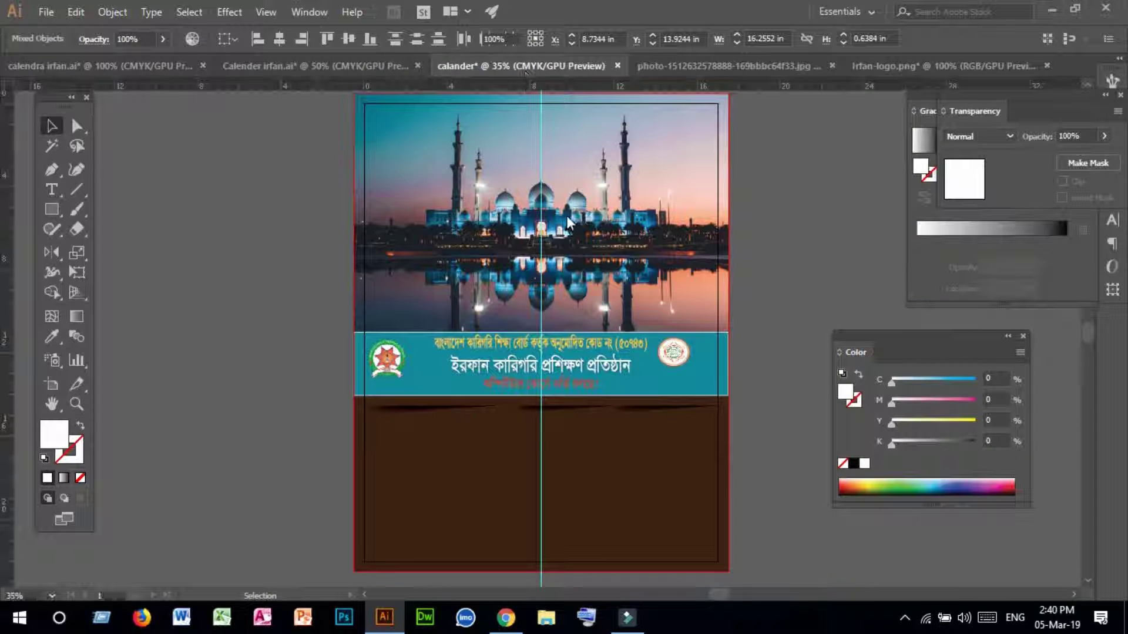
key(ctrl+f)
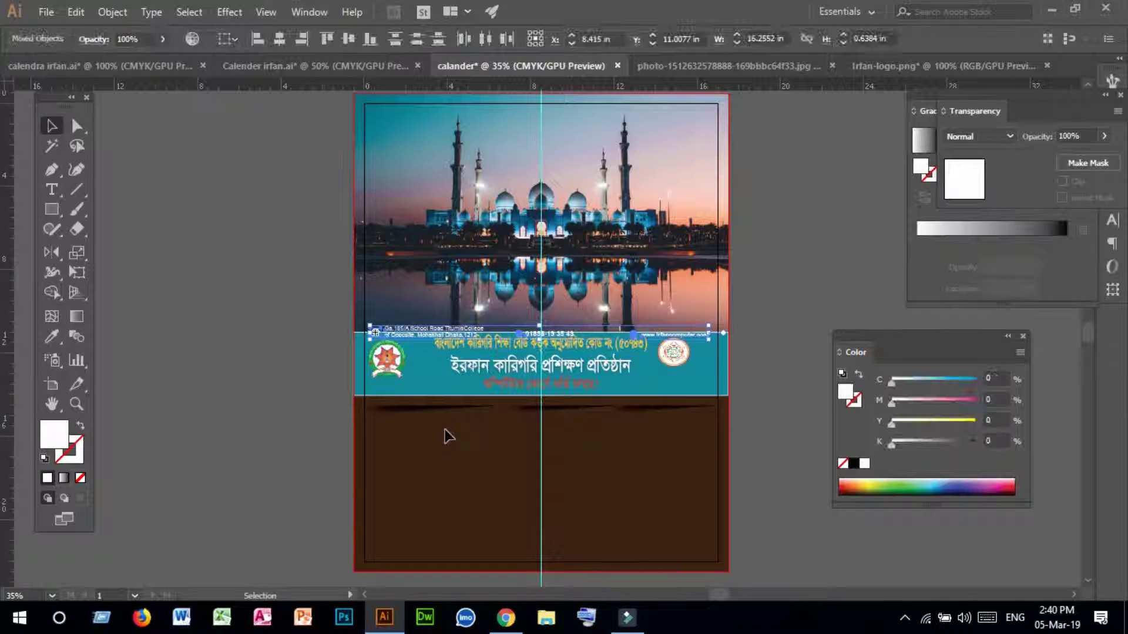
drag(456, 336, 451, 402)
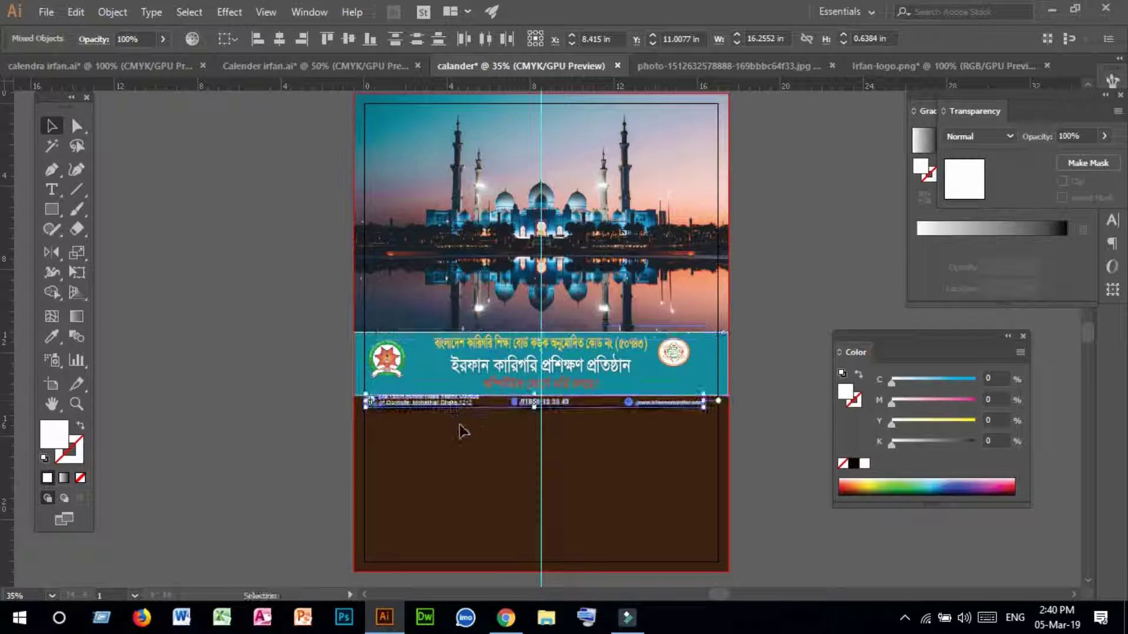
key(Down)
key(Down)
key(Down)
key(Down)
key(Down)
key(Down)
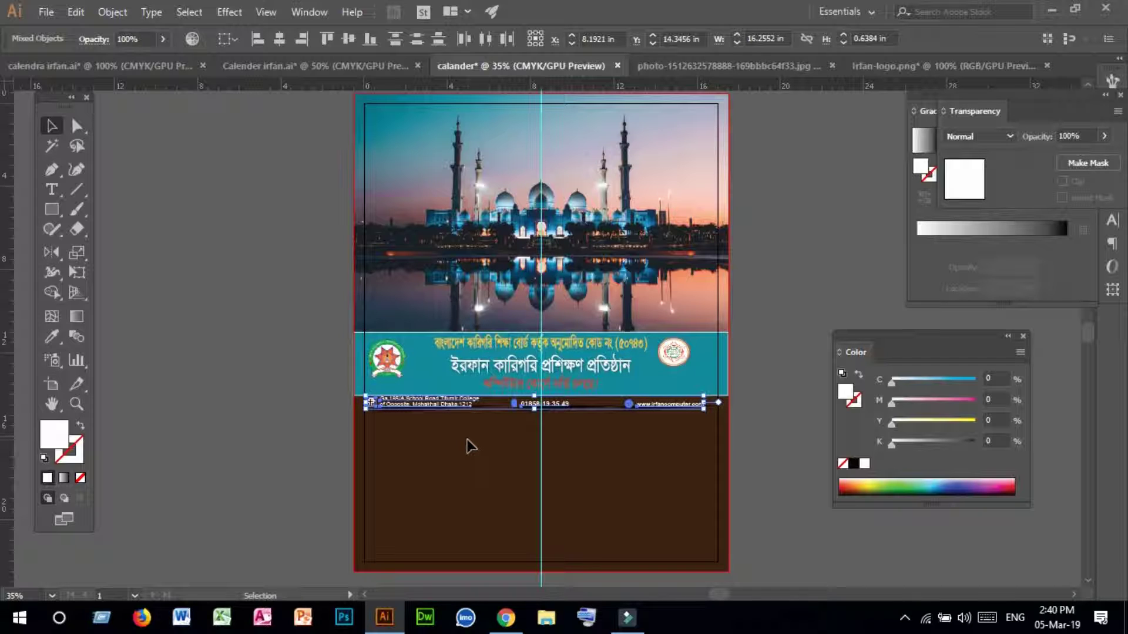
- Nudge the contact line slightly down and right, then lower the three shadow strips a little beneath it
key(Down)
key(Right)
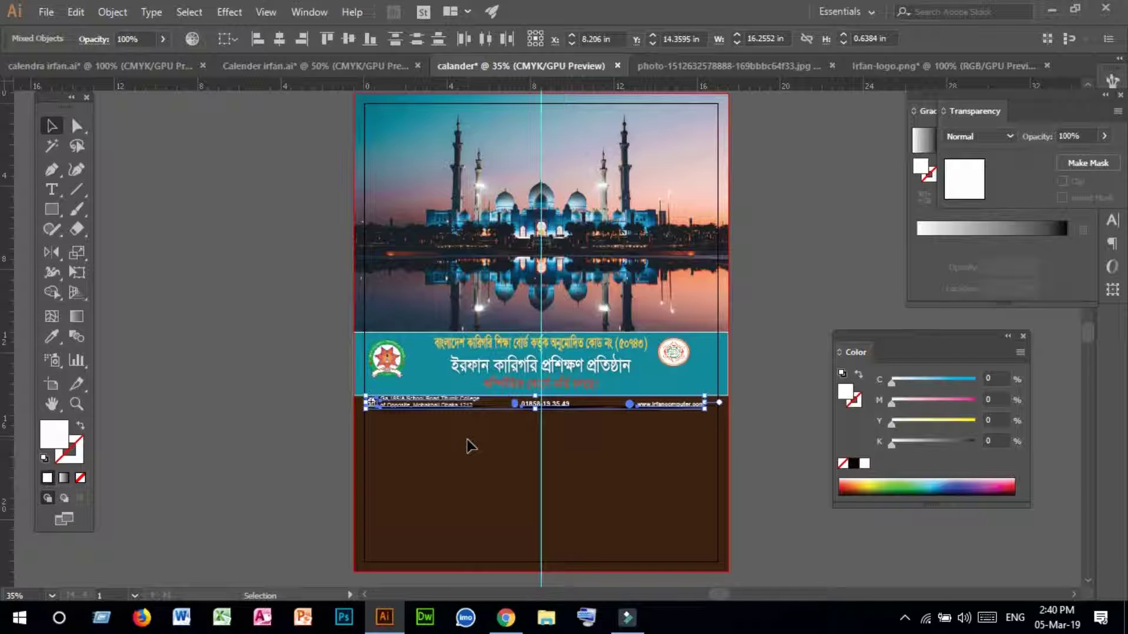
click(470, 451)
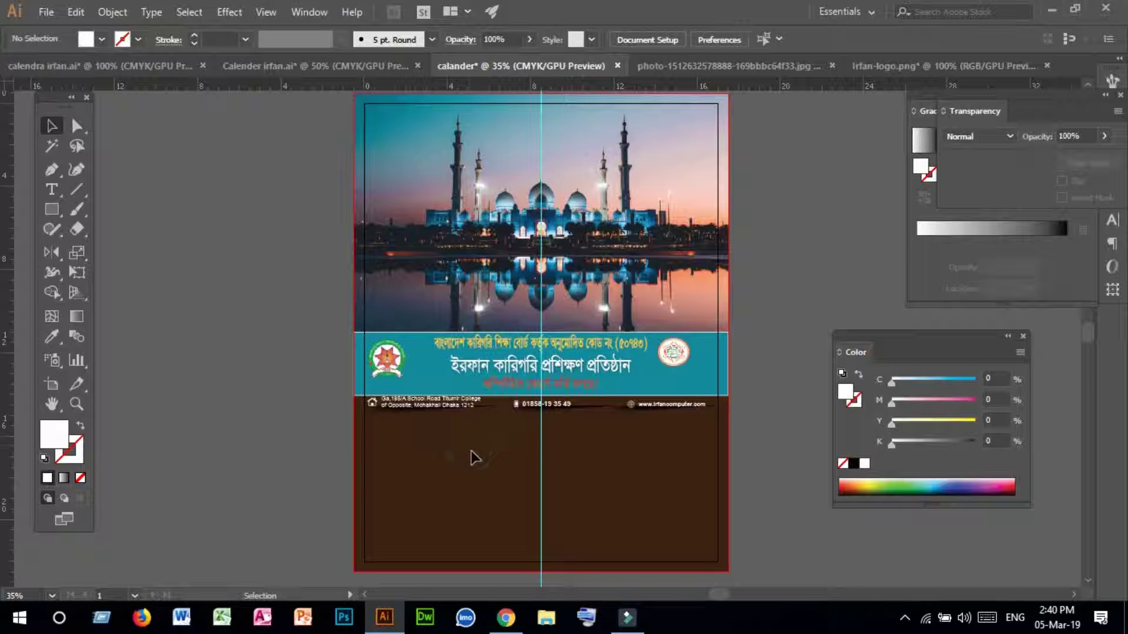
click(485, 415)
shift+click(597, 412)
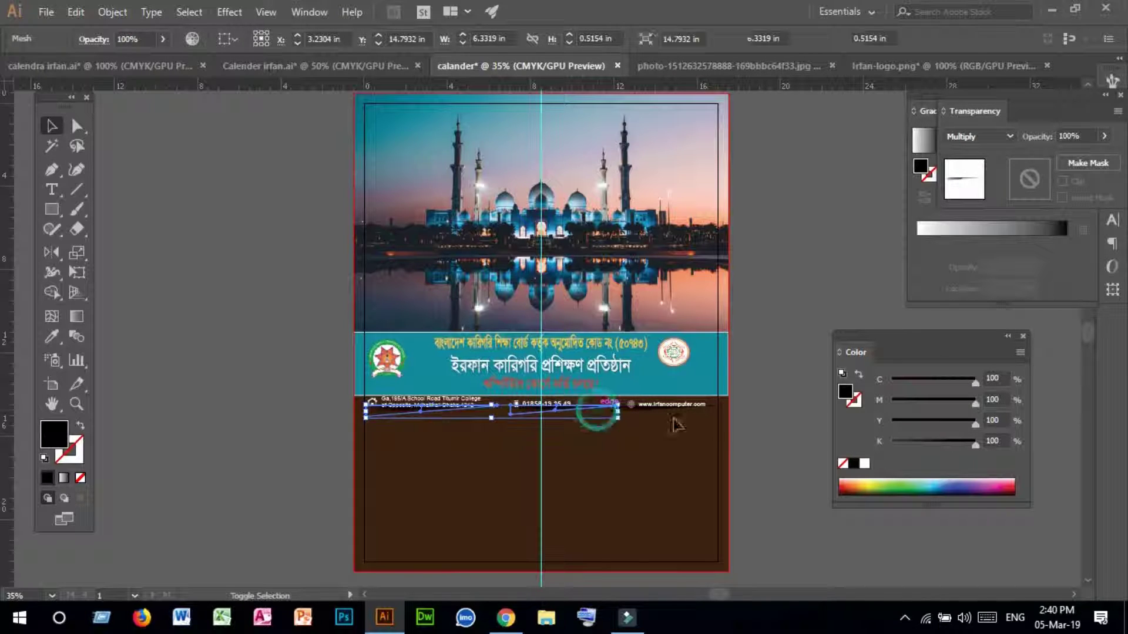
shift+click(713, 415)
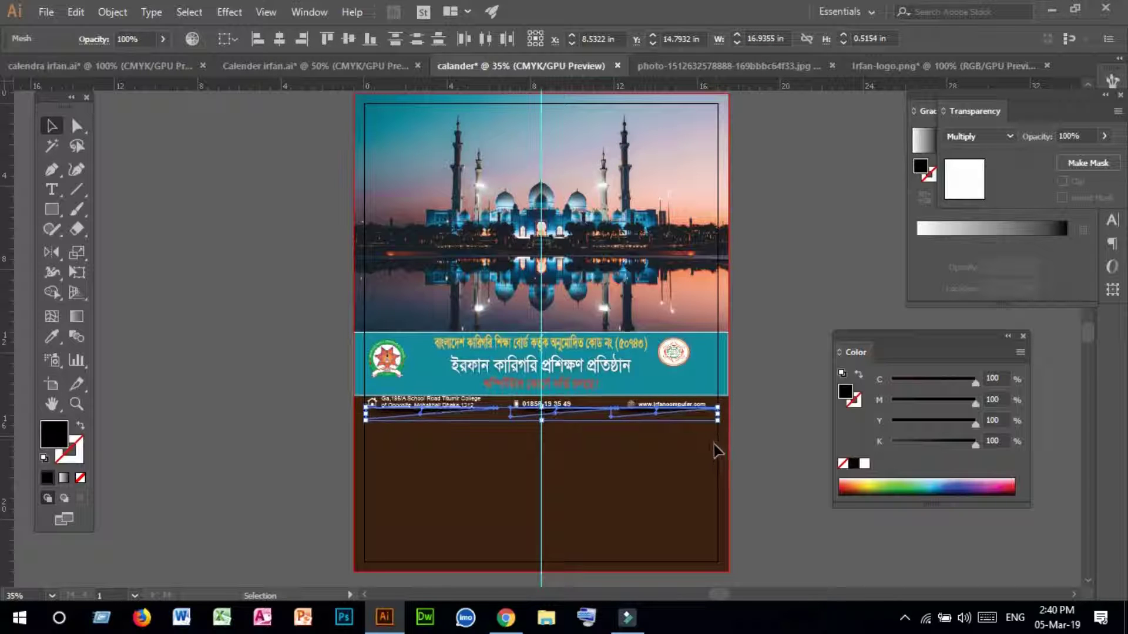
click(498, 488)
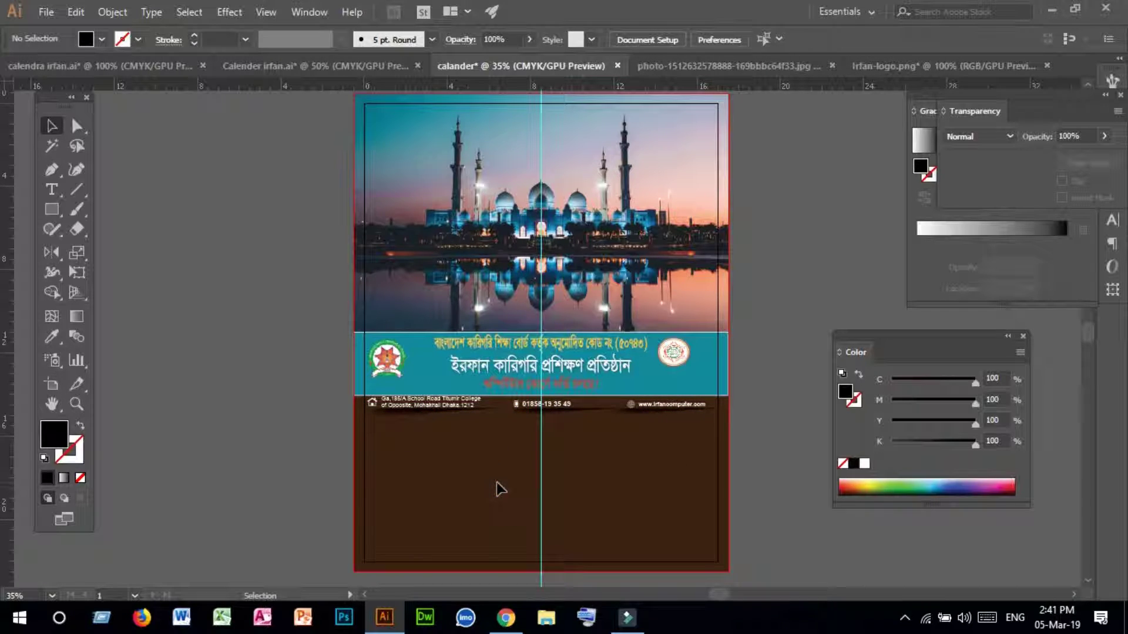
- Move the contact line and its three shadow strips down together, slightly away from the teal band's lower edge
drag(729, 442, 455, 408)
drag(370, 402, 406, 415)
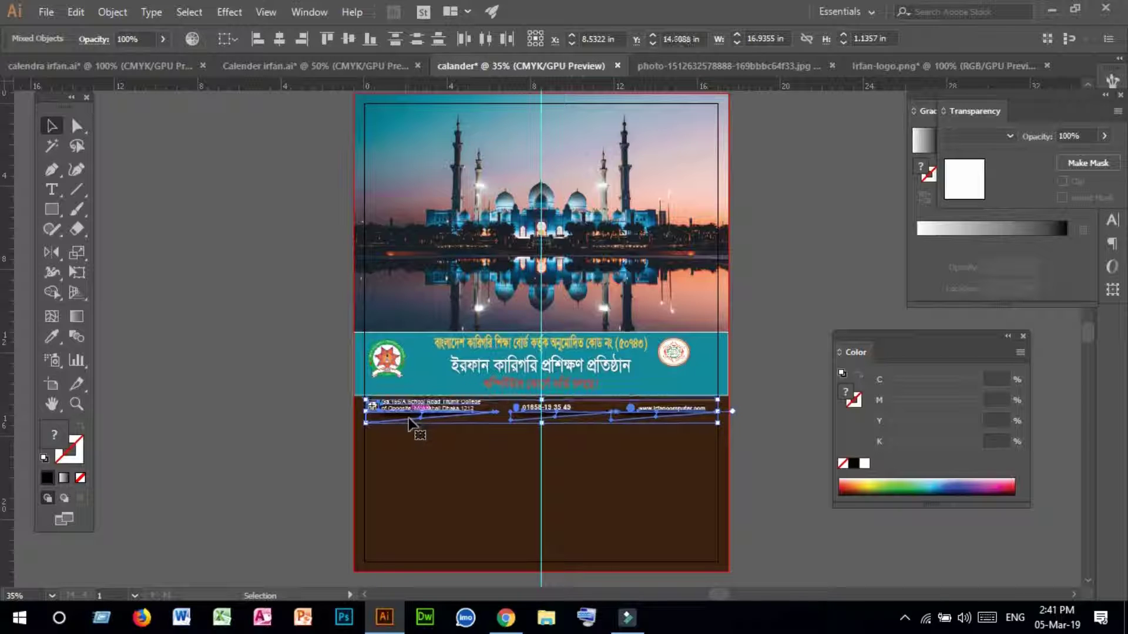
click(479, 466)
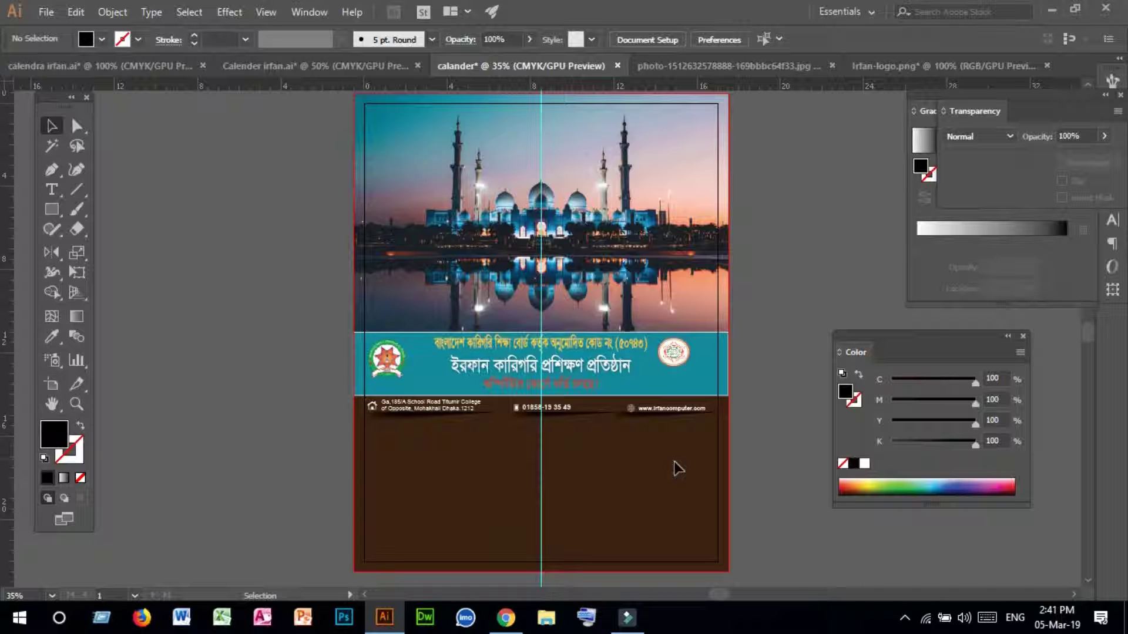
- Draw a rectangle about 3.7 in wide and 1.1 in high below the contact line, starting at the left margin
click(274, 68)
click(510, 354)
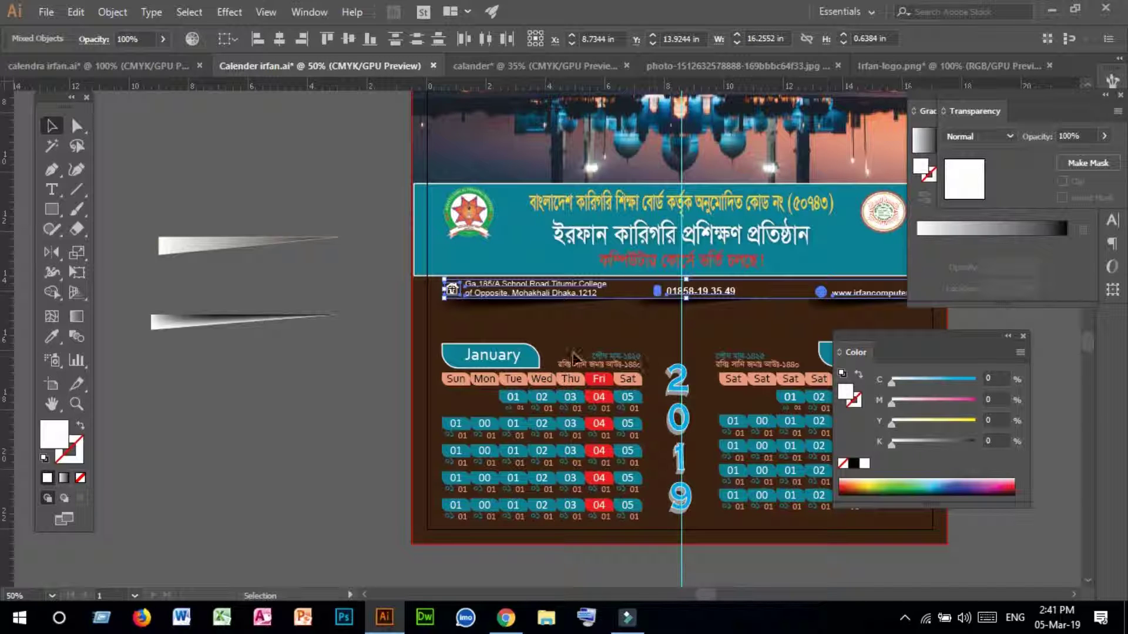
click(548, 68)
click(52, 209)
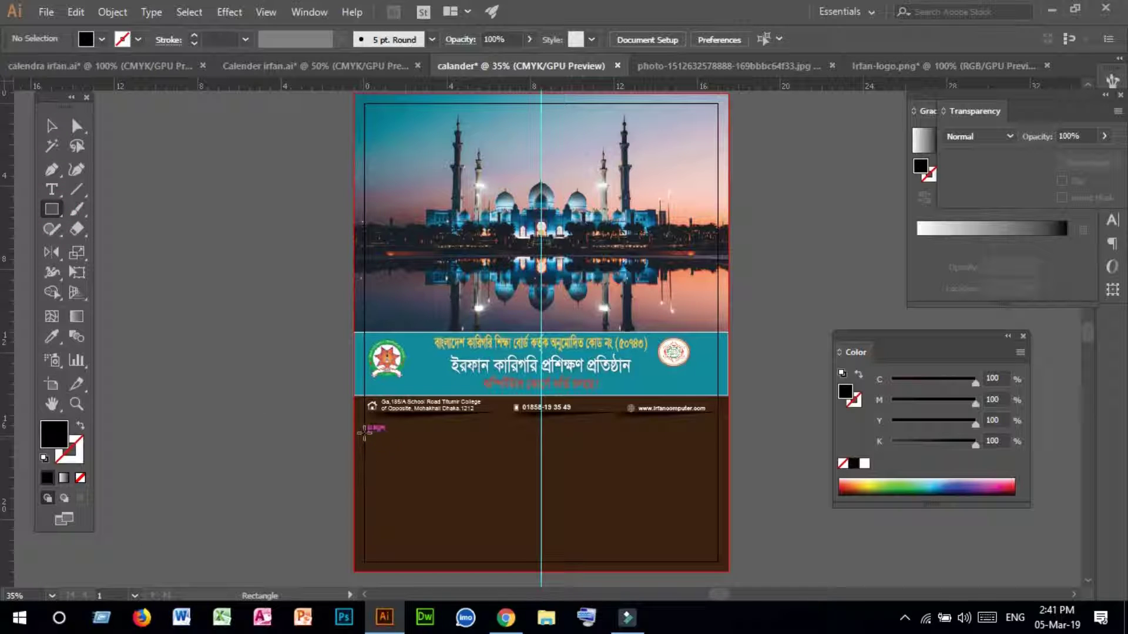
drag(365, 429, 443, 451)
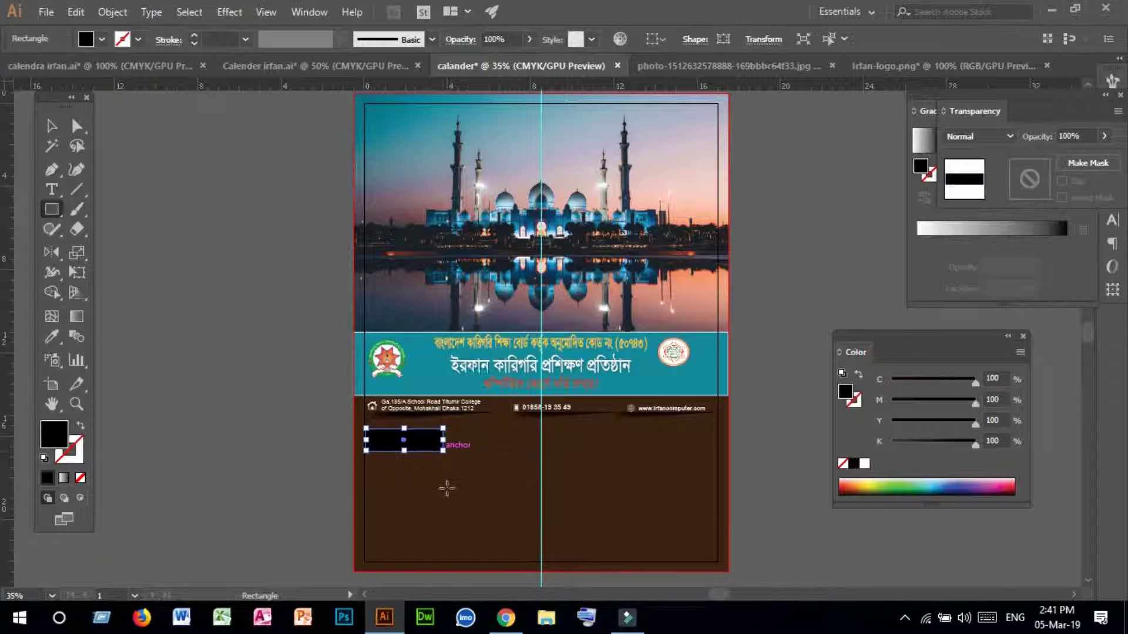
- Copy the teal band's fill and white 3 px stroke onto the new rectangle with the Eyedropper
click(51, 336)
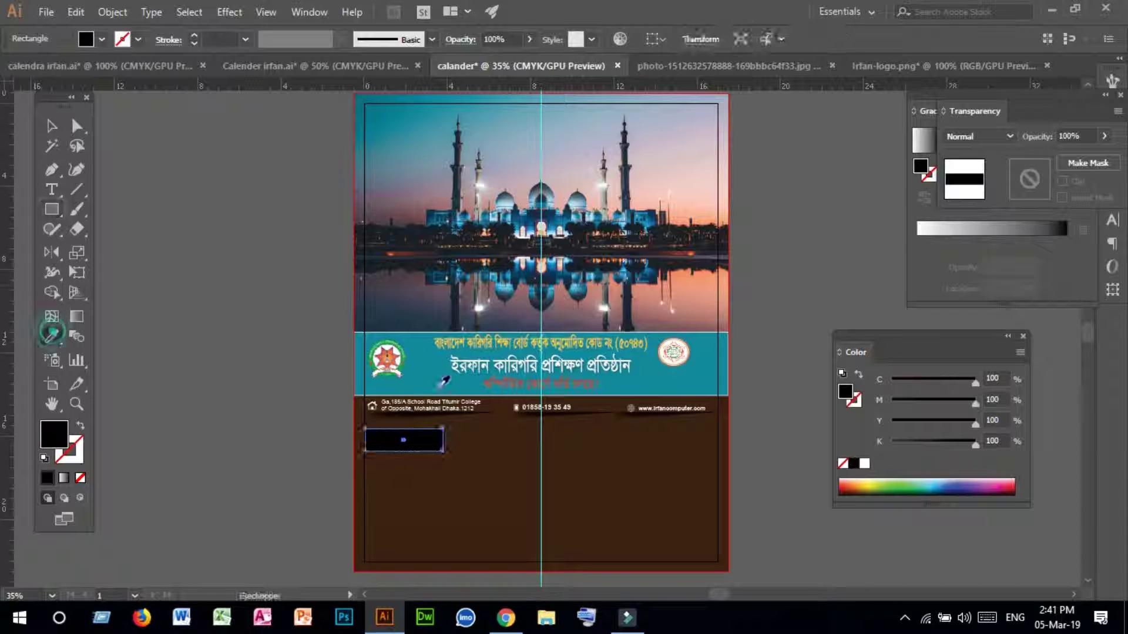
click(432, 370)
click(51, 125)
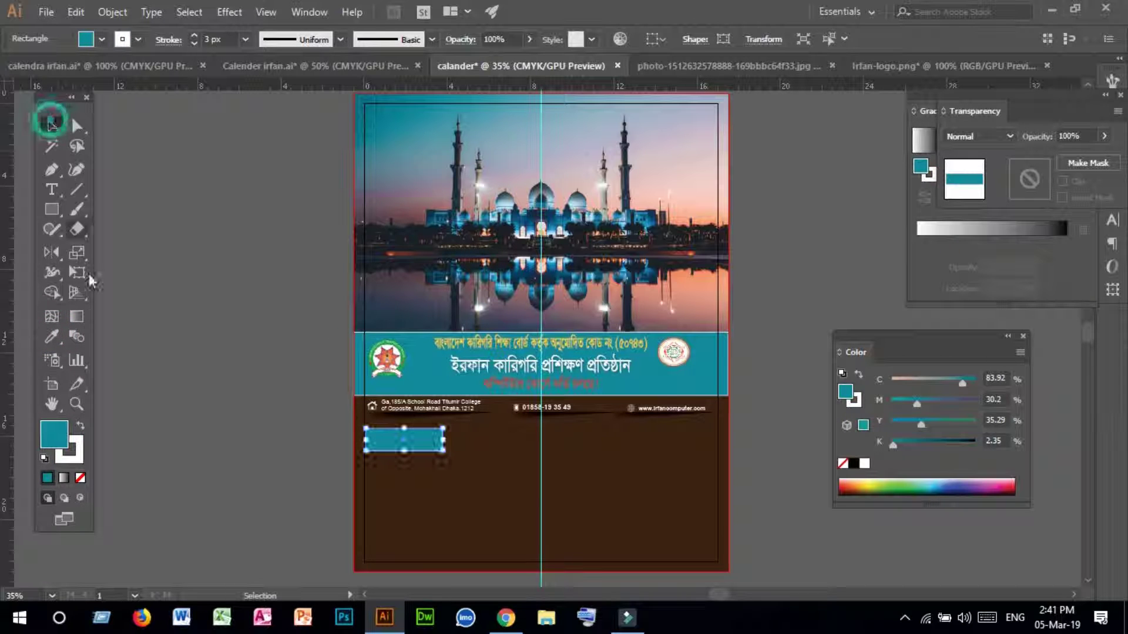
- Round the teal rectangle's upper-right and lower-left corners to the maximum, matching the leaf-shaped month label in Calender irfan.ai
click(77, 404)
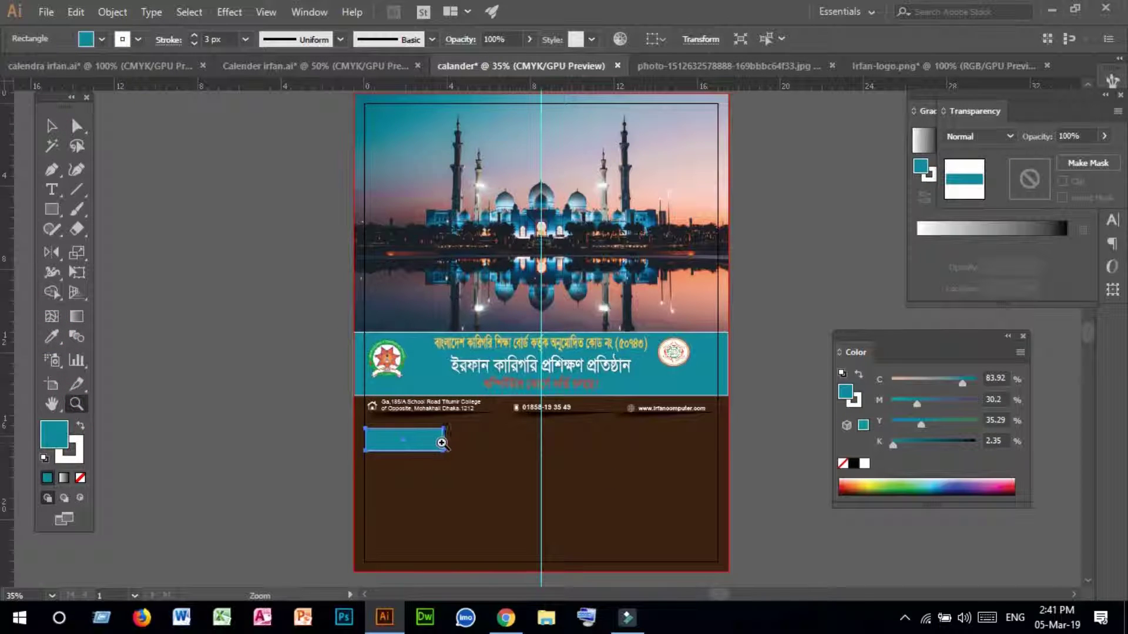
click(444, 440)
click(444, 425)
click(523, 324)
click(516, 345)
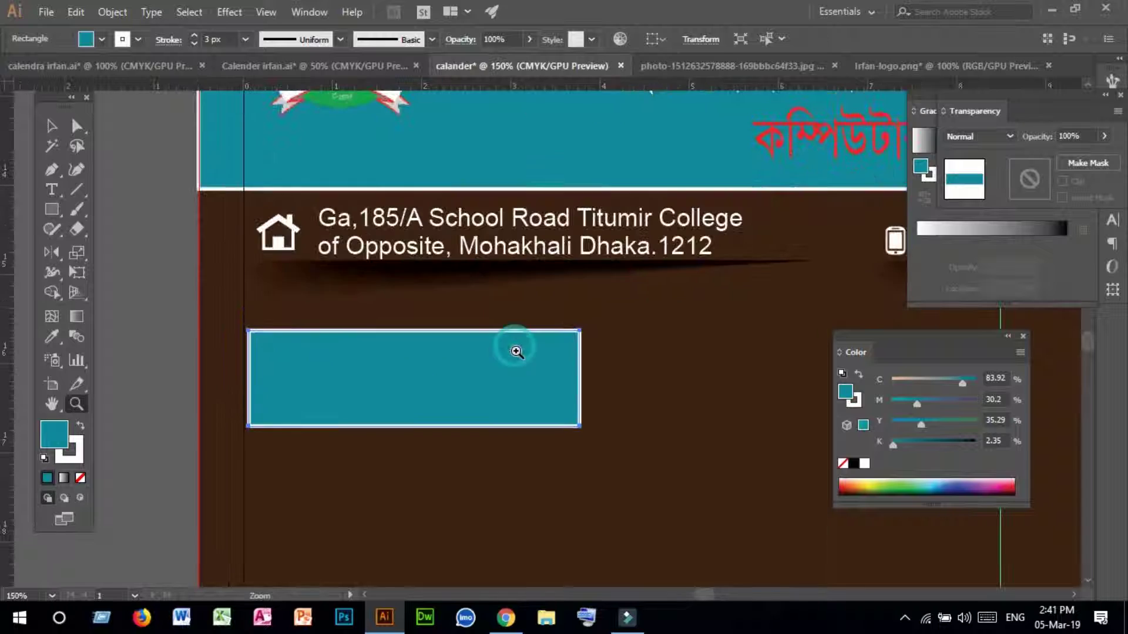
click(52, 126)
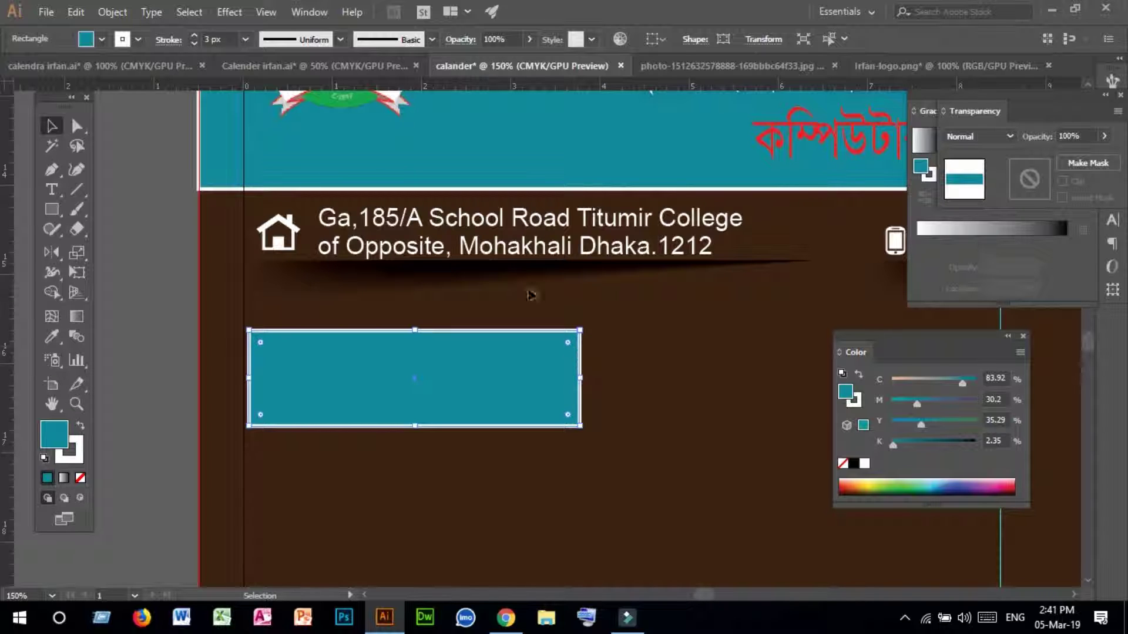
click(289, 65)
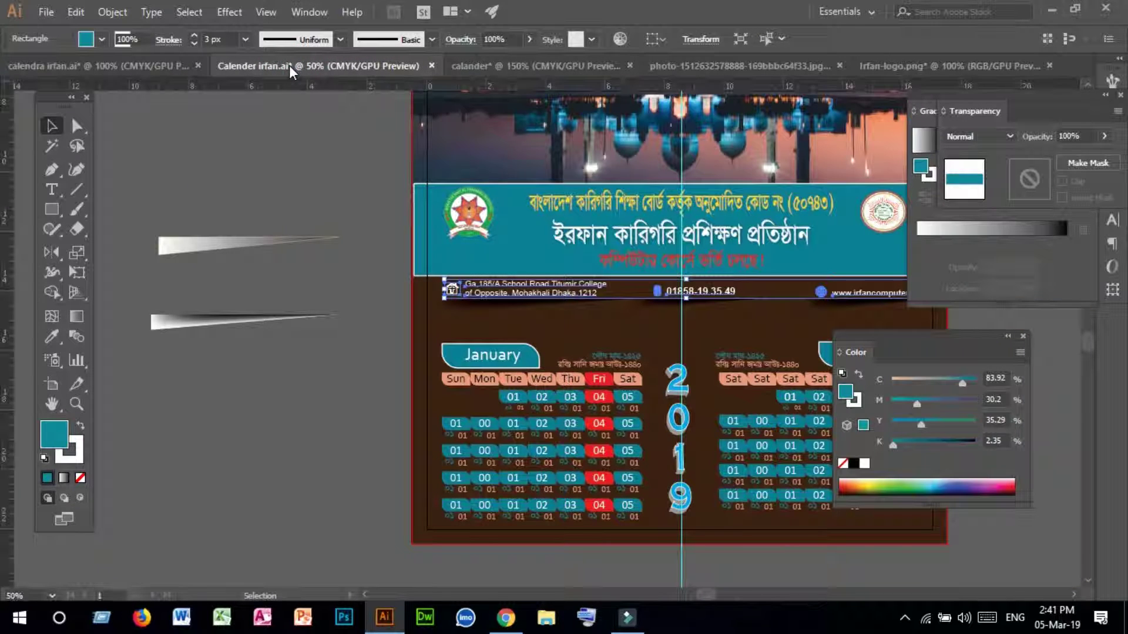
click(552, 67)
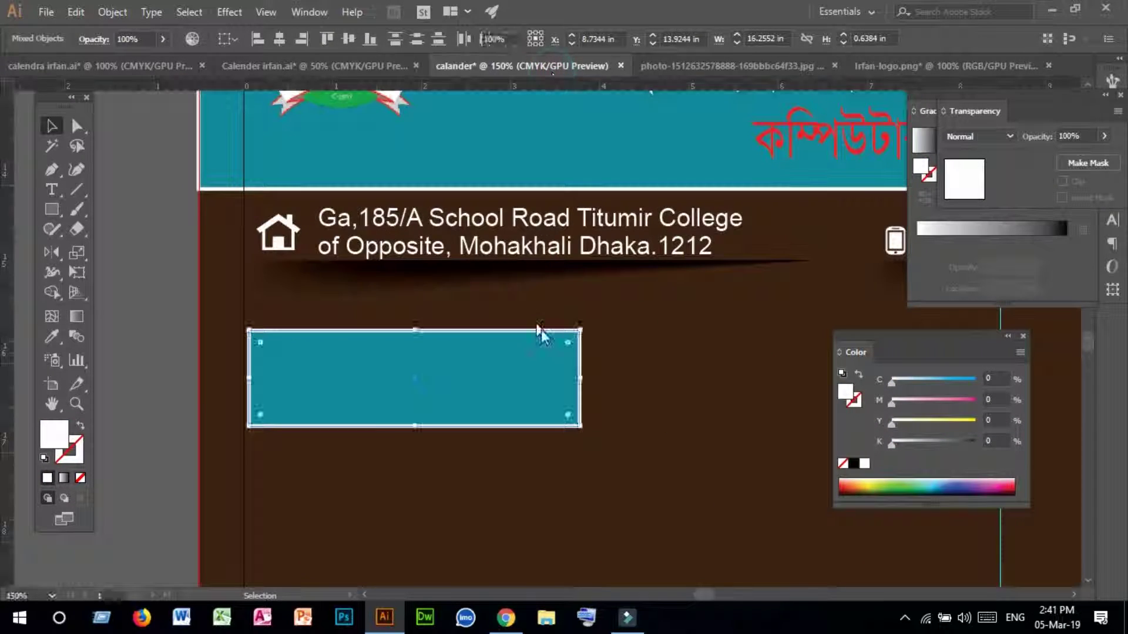
click(541, 331)
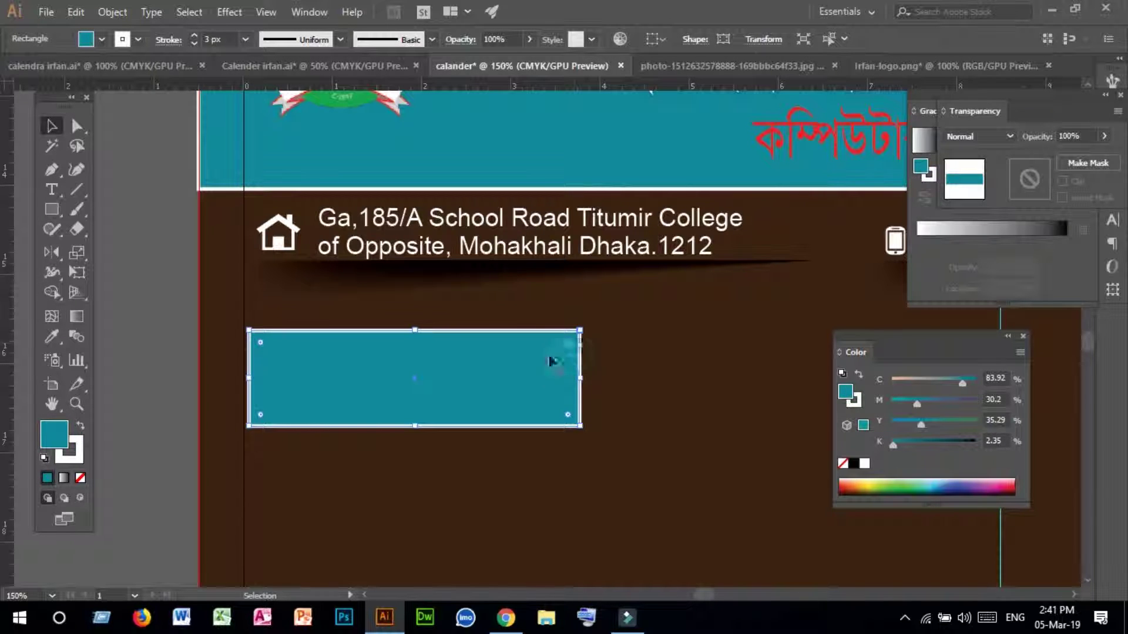
drag(552, 361, 393, 414)
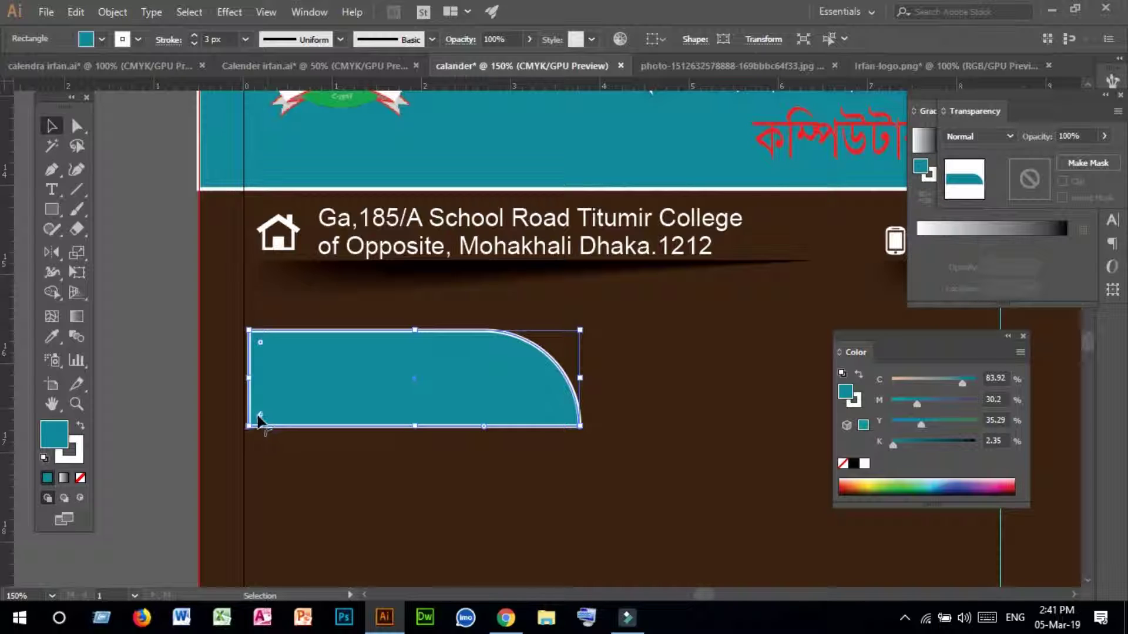
drag(260, 415, 399, 339)
click(139, 327)
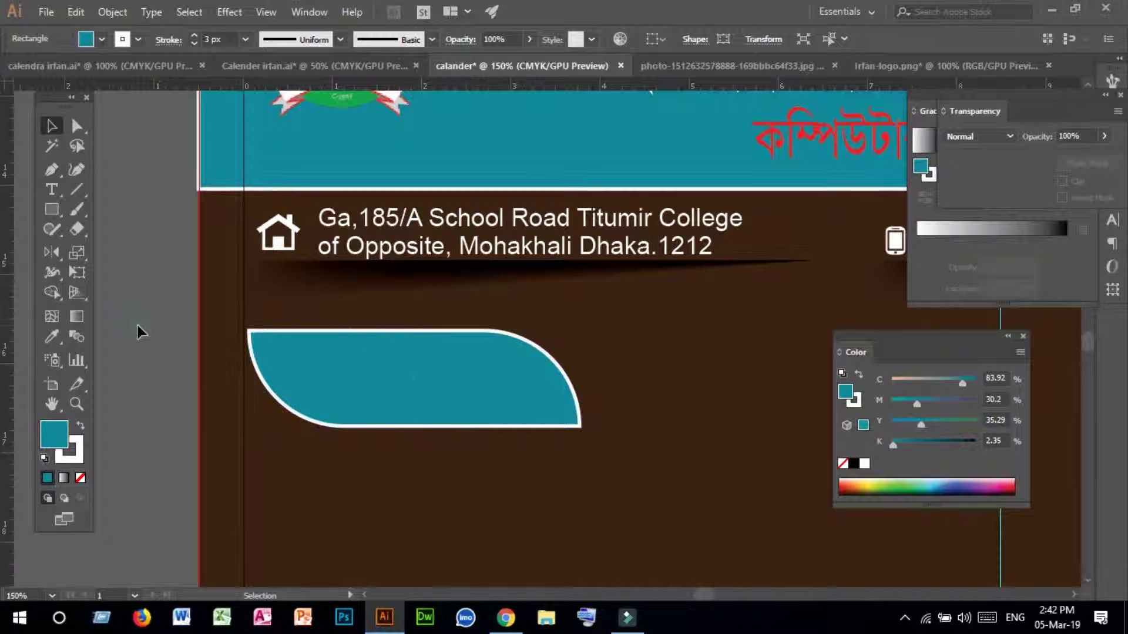
- Decline the incoming imo call and close the messenger window to return to the calander document
click(429, 382)
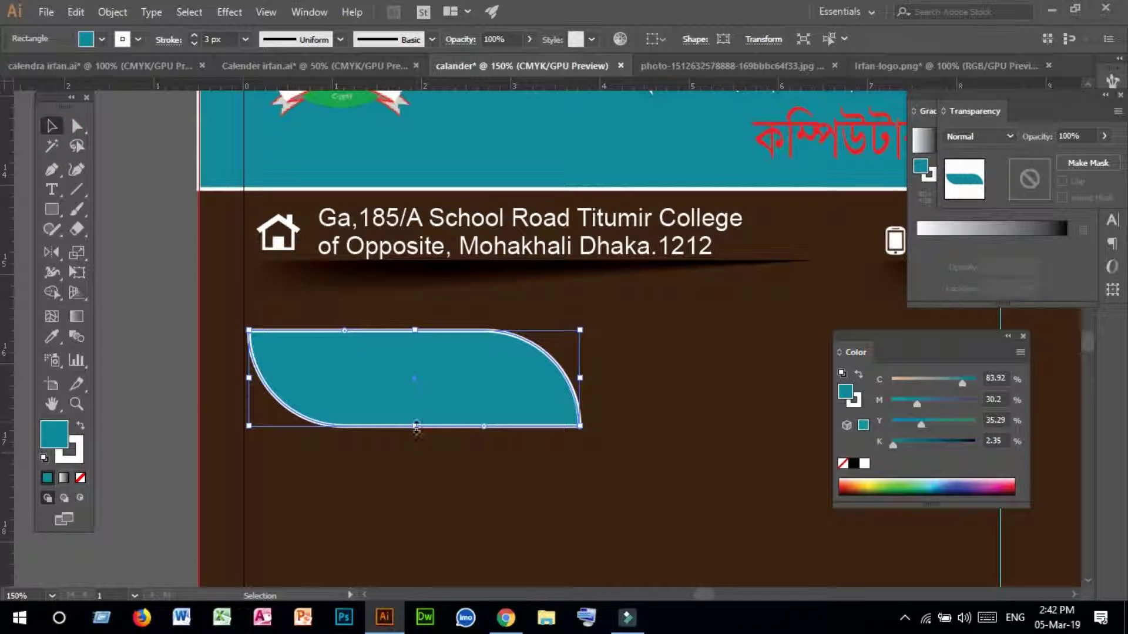
click(416, 427)
click(77, 402)
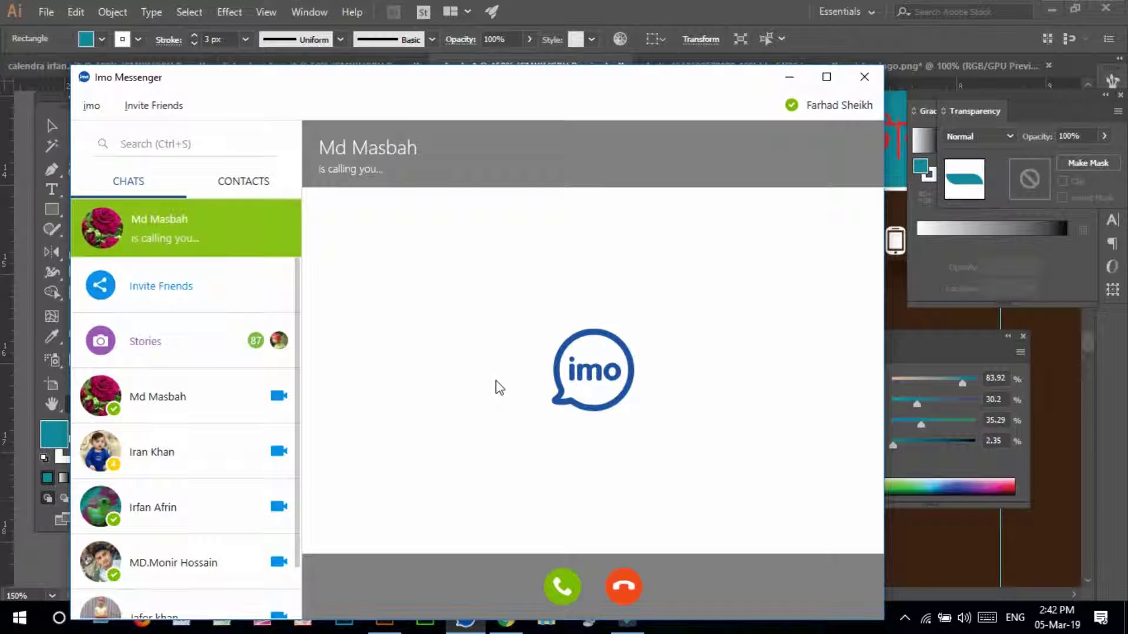
click(626, 585)
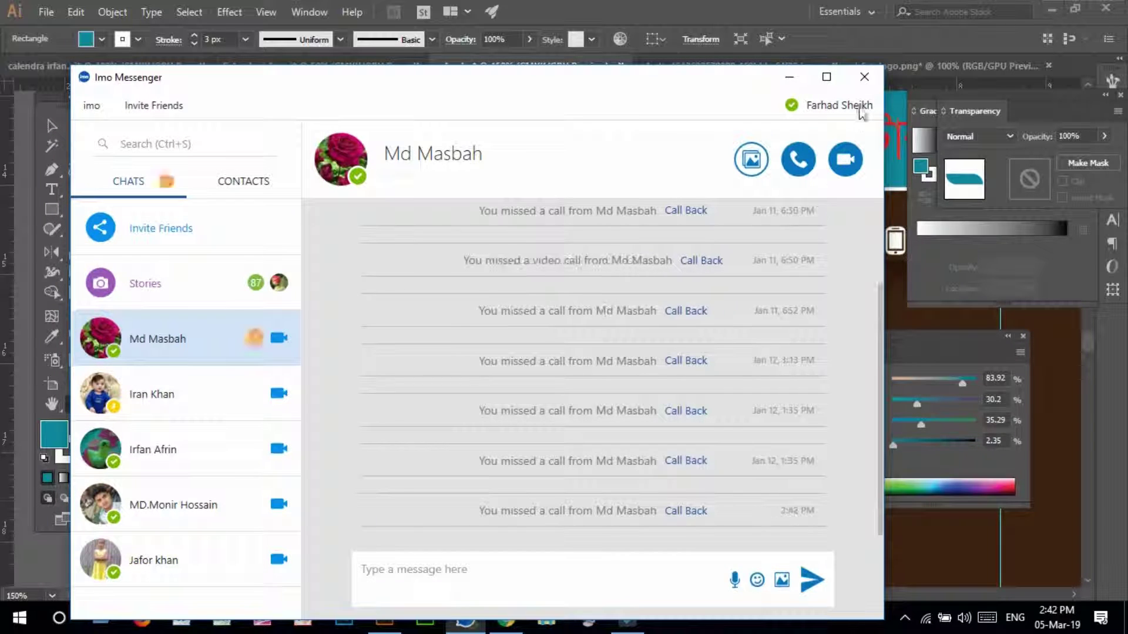
click(864, 77)
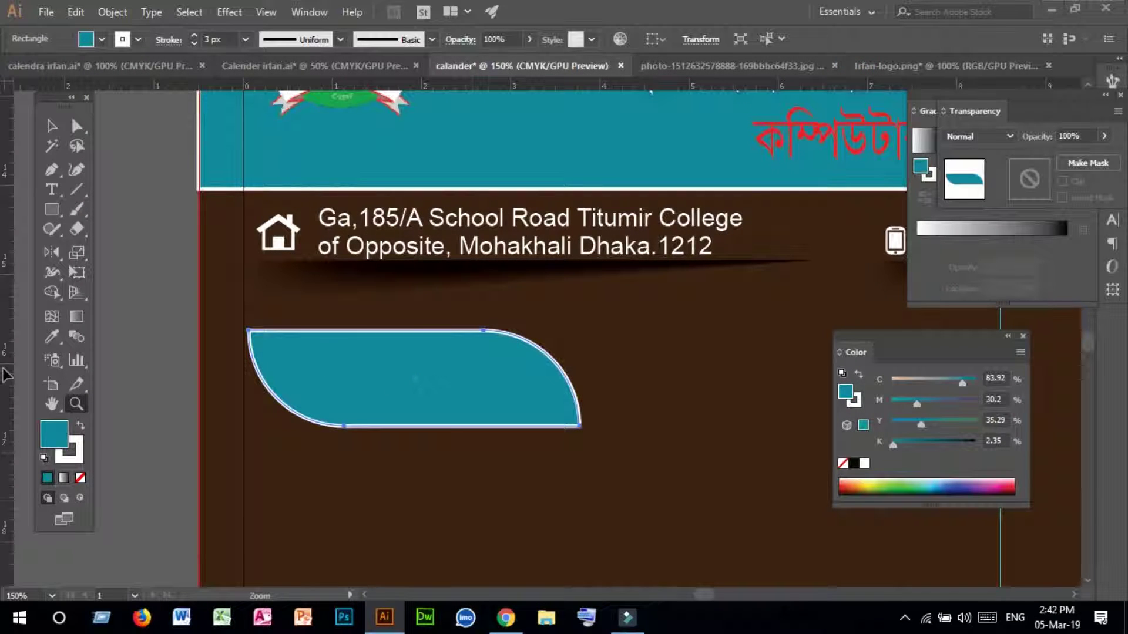
- Show the lower half of the calendar page, decline the second imo call and close the messenger again
alt+click(387, 386)
alt+click(660, 335)
alt+click(597, 328)
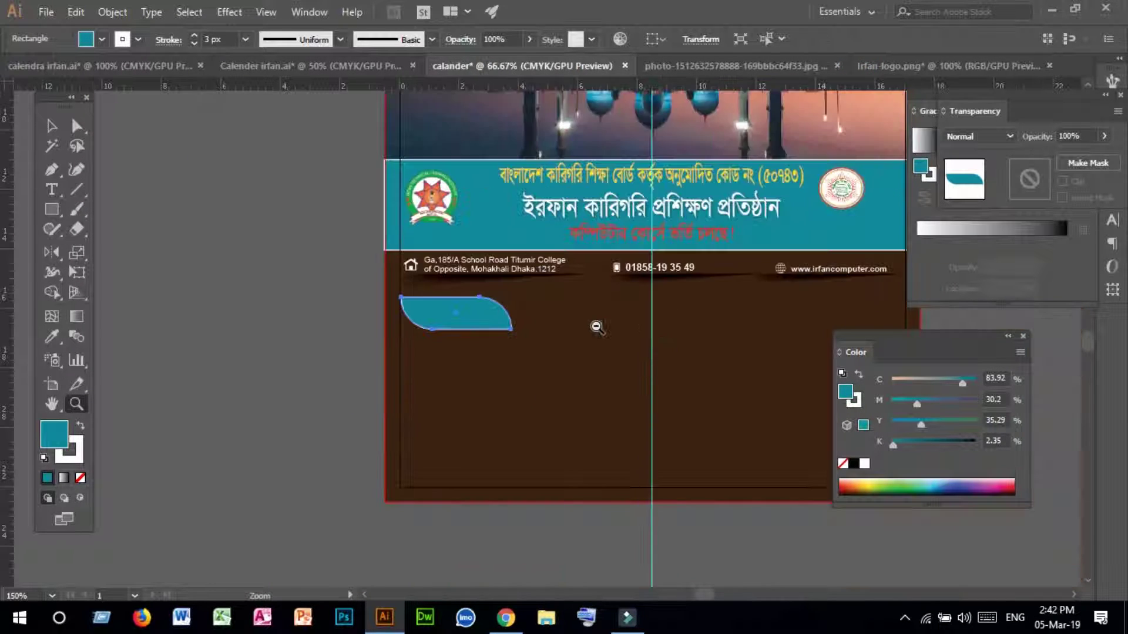
alt+click(597, 327)
alt+click(549, 327)
key(v)
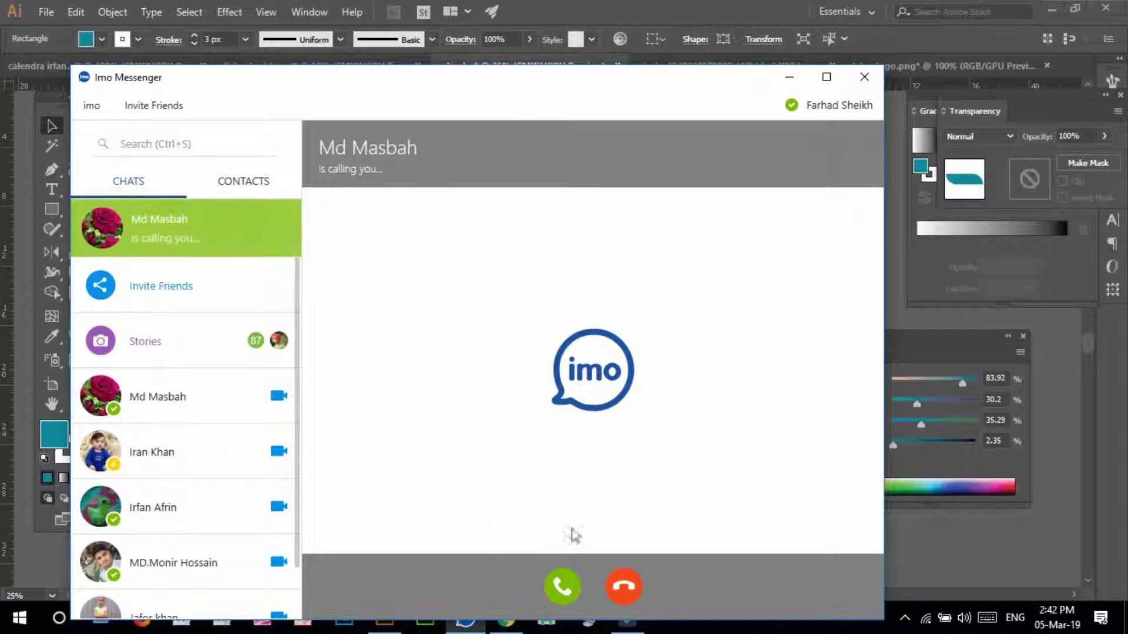
click(626, 586)
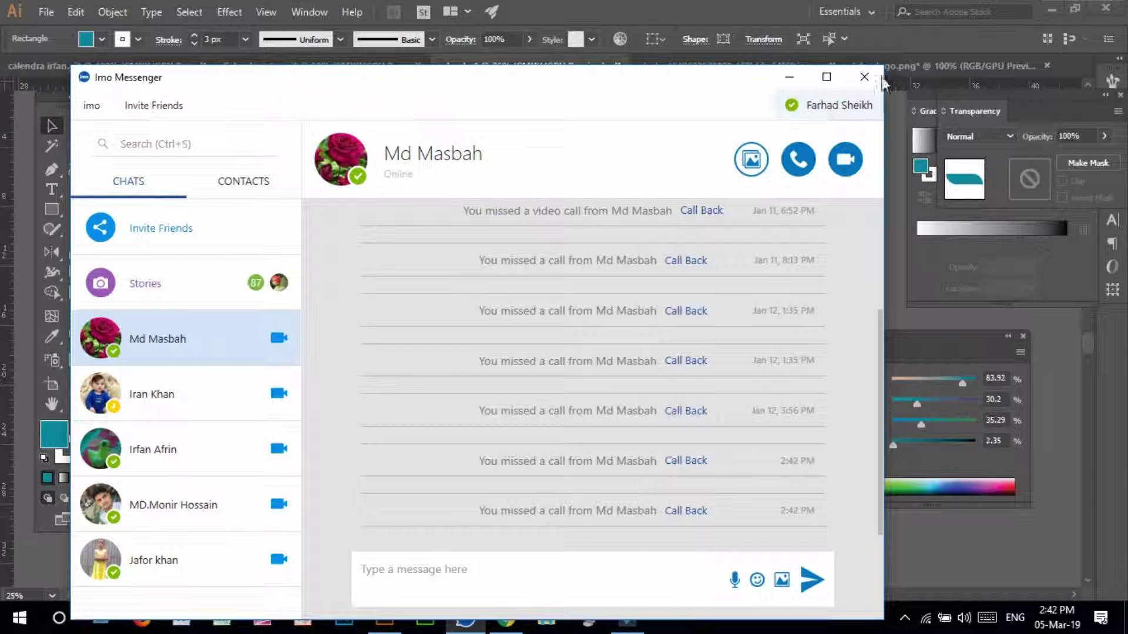
click(866, 82)
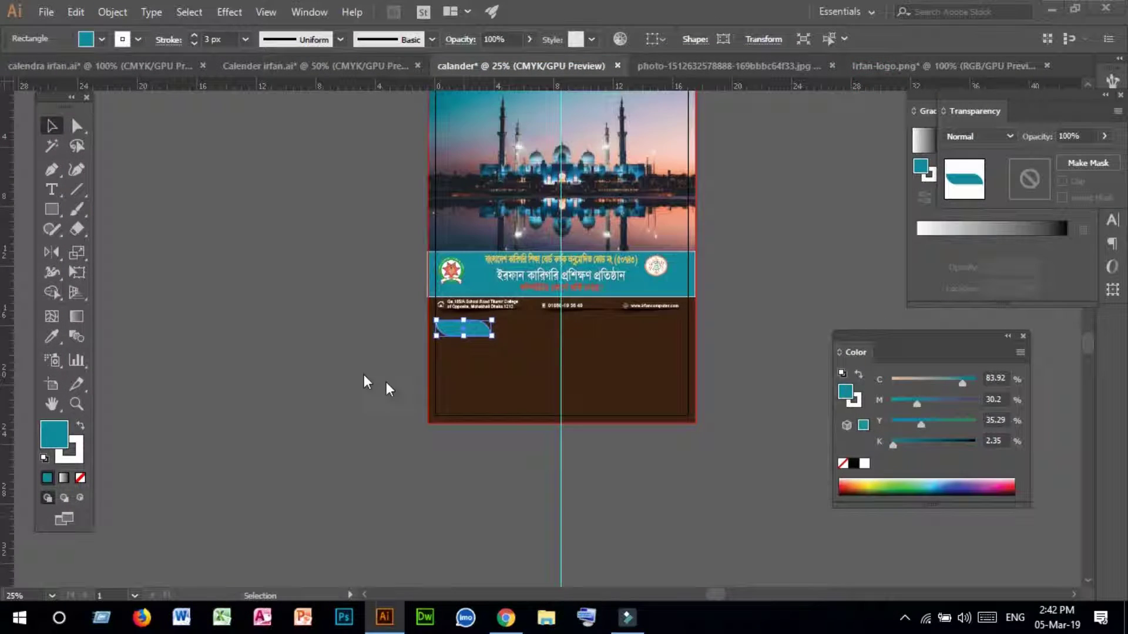
- Start a point text object on the empty canvas beside the page and set the font size to 48 pt
click(480, 344)
click(466, 335)
click(240, 221)
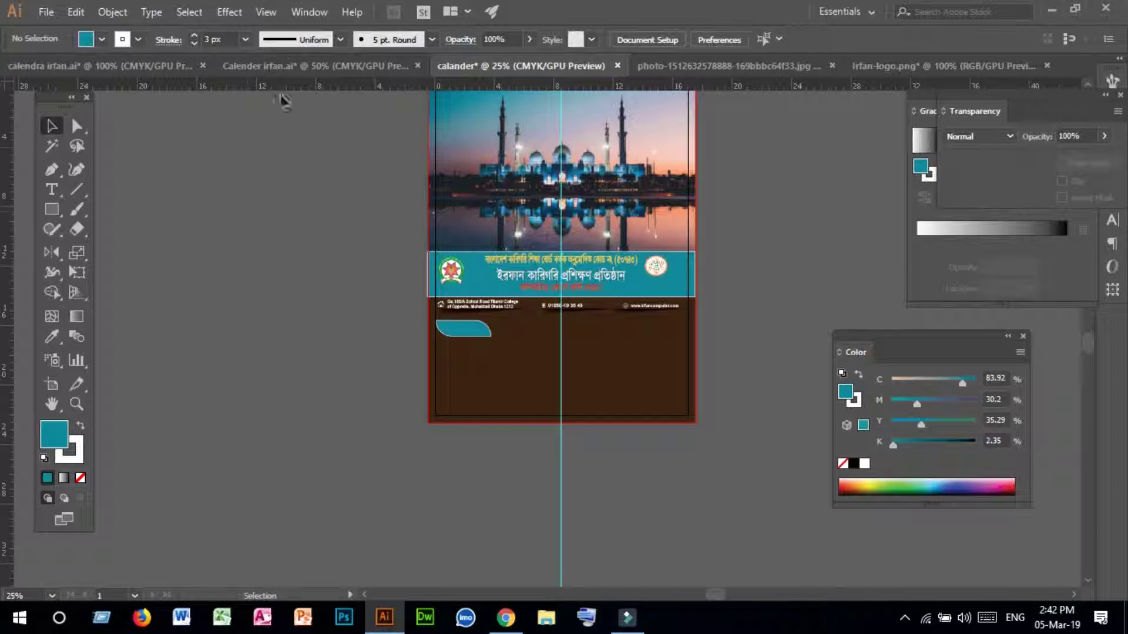
click(52, 189)
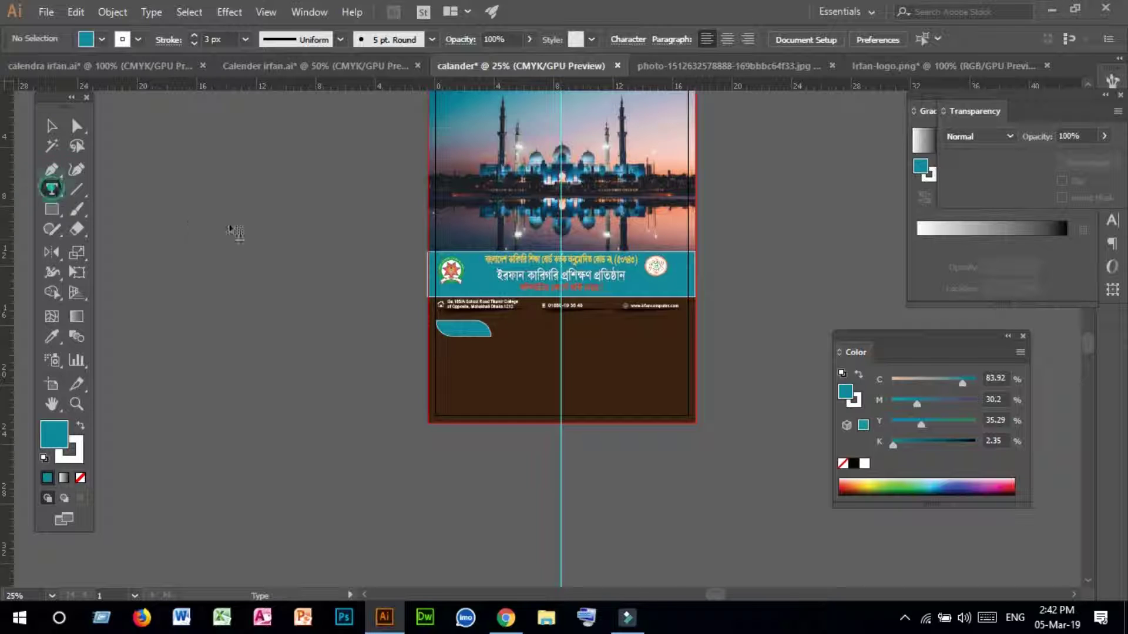
click(307, 235)
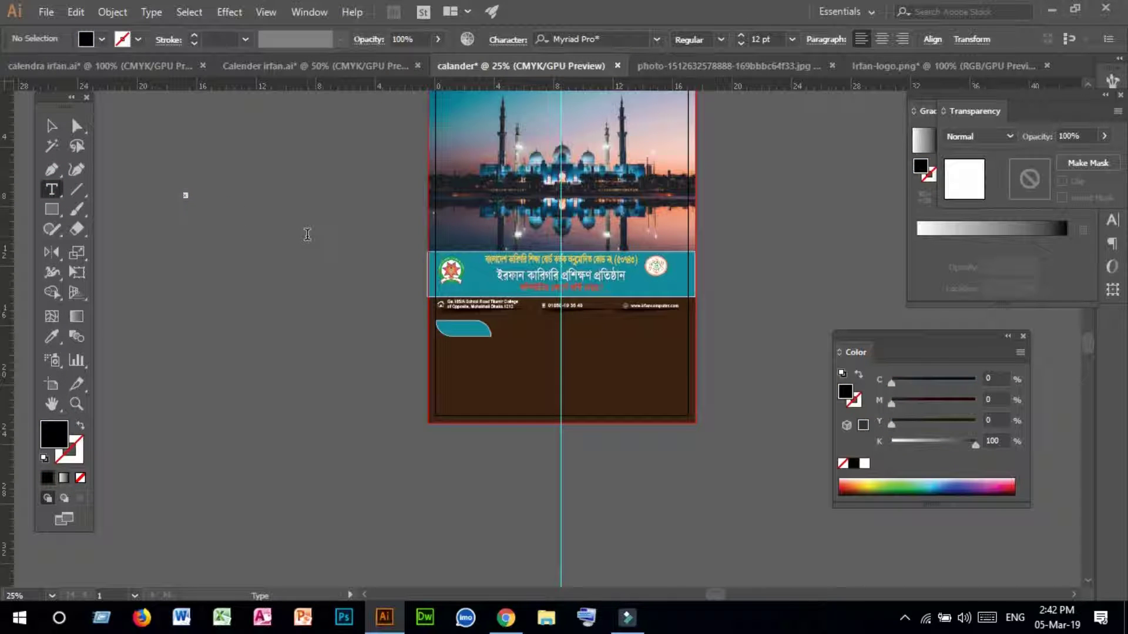
click(793, 40)
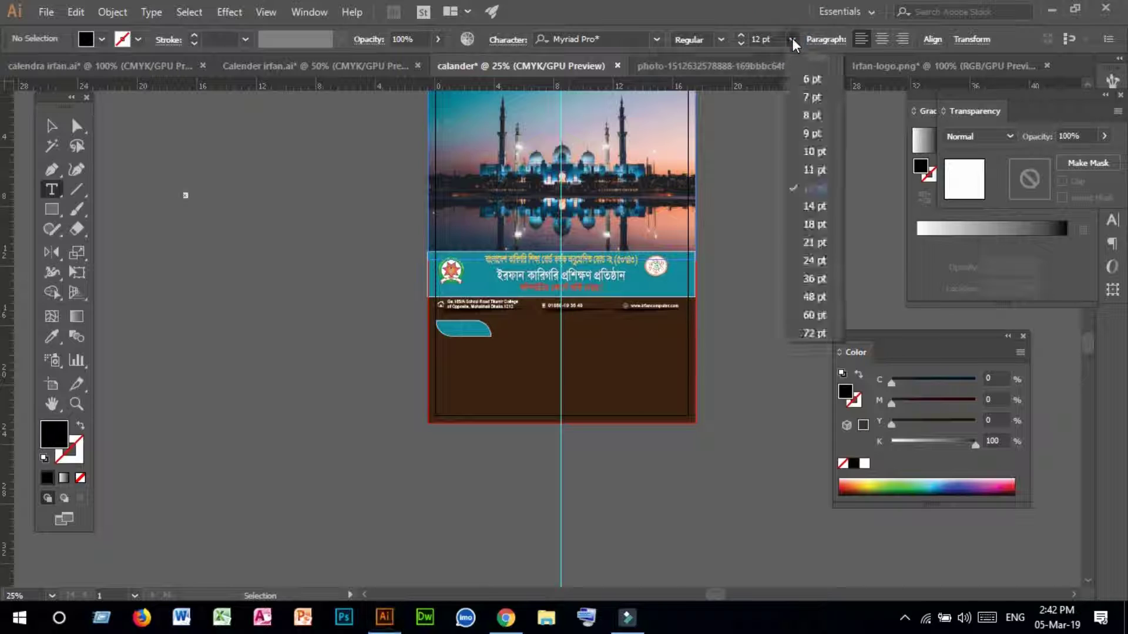
click(816, 298)
- Move the small stray text object on the empty canvas closer to the calendar page and deselect it
click(189, 199)
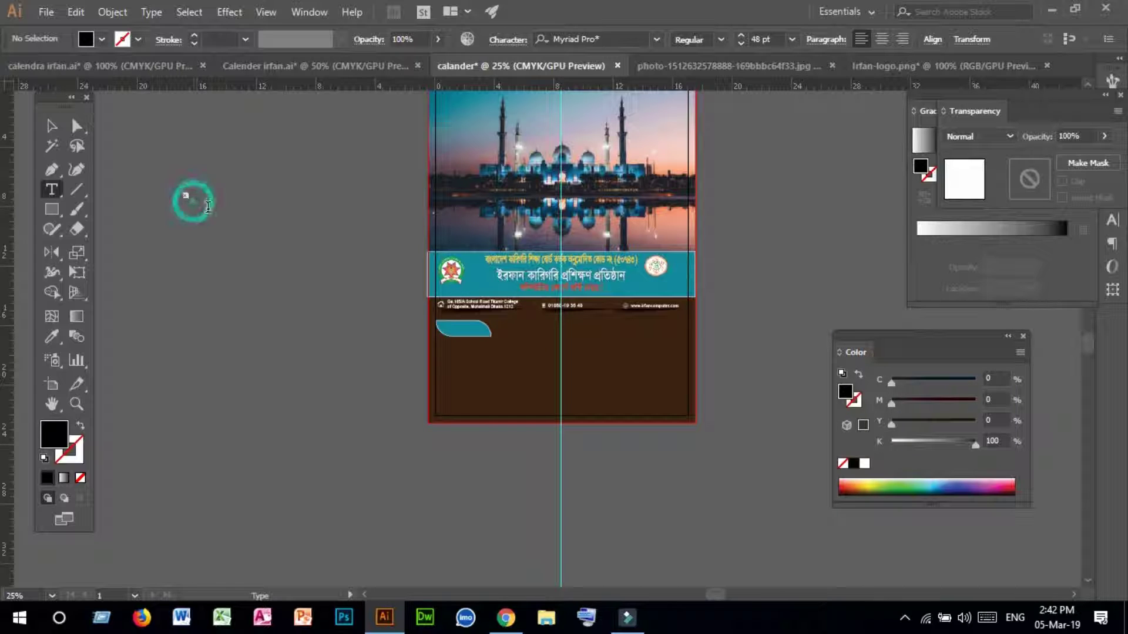
click(52, 134)
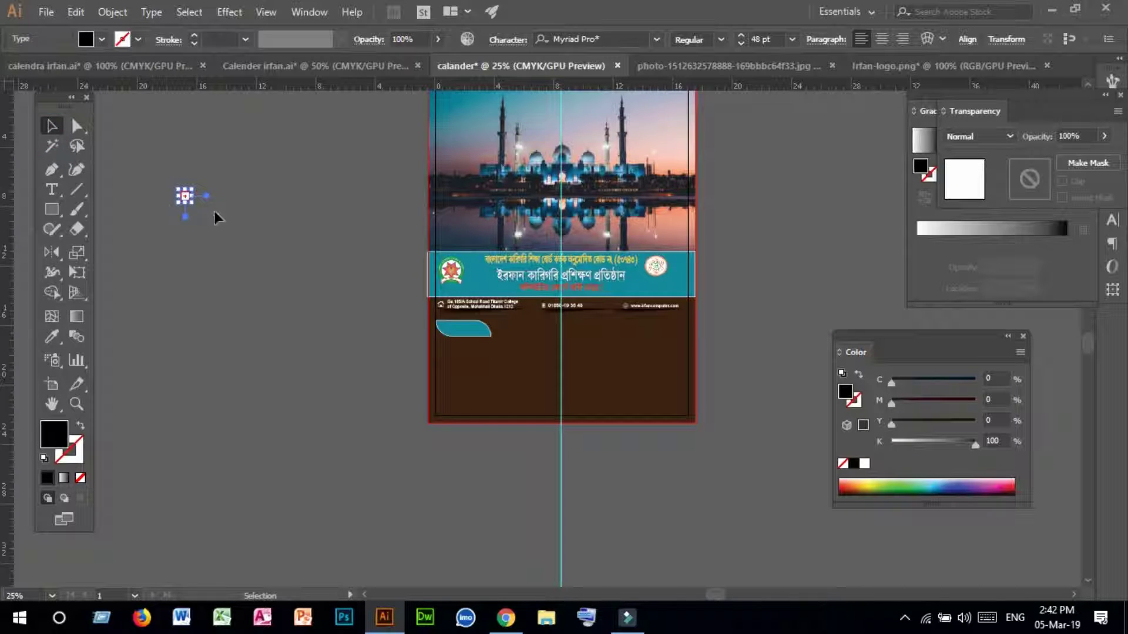
drag(194, 203, 340, 305)
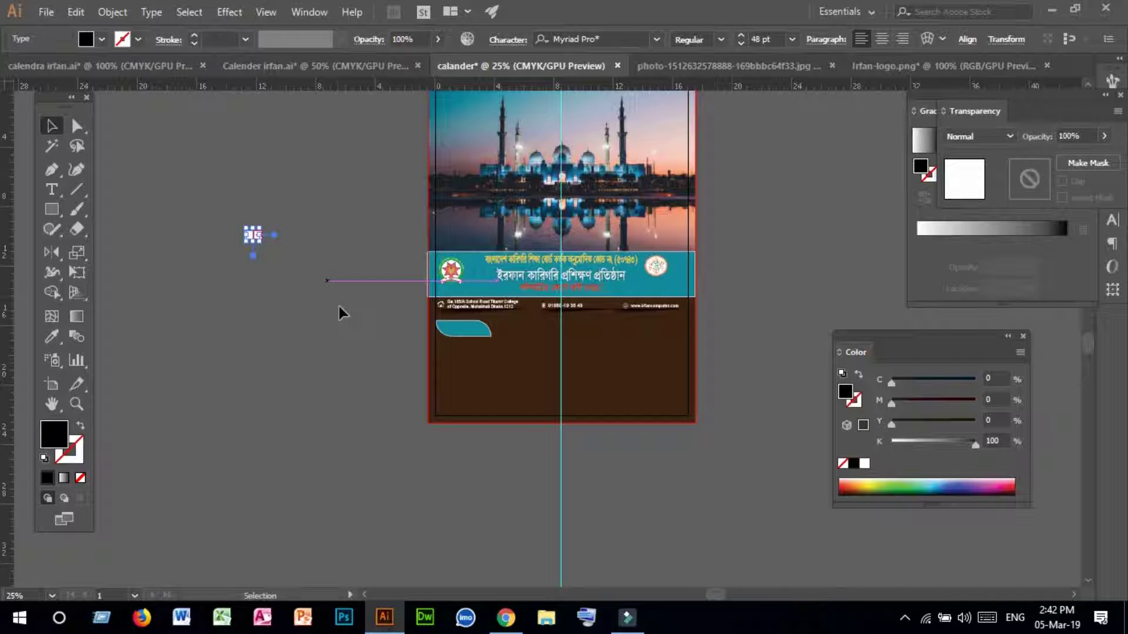
click(267, 255)
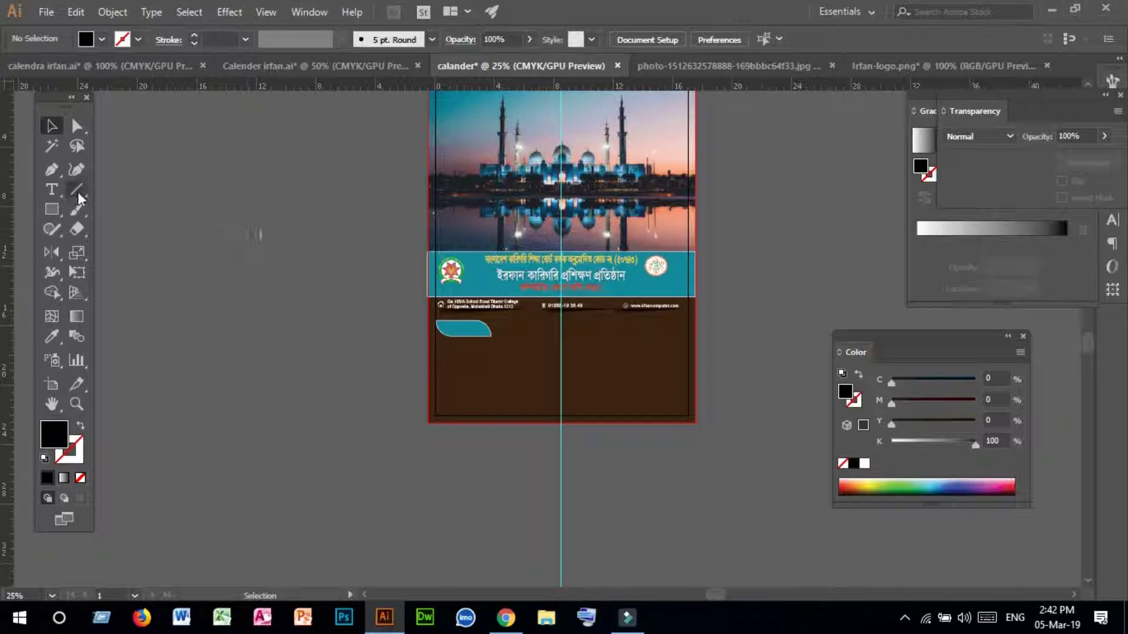
- Add the text "January" on the empty canvas and move it onto the teal leaf-shaped label
click(52, 189)
click(193, 165)
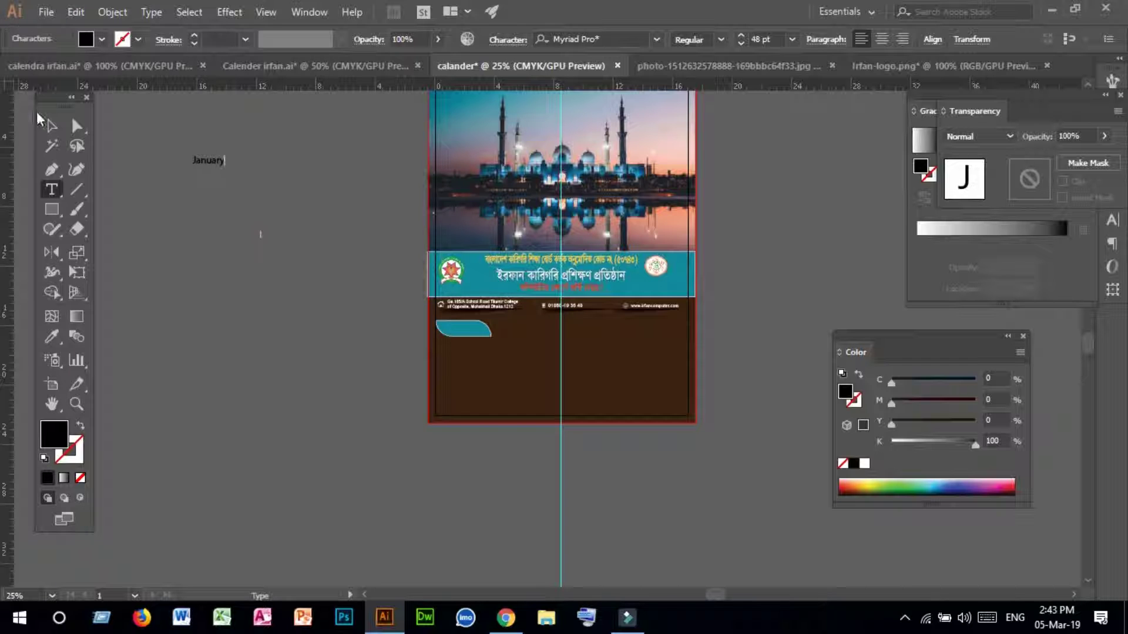
click(50, 124)
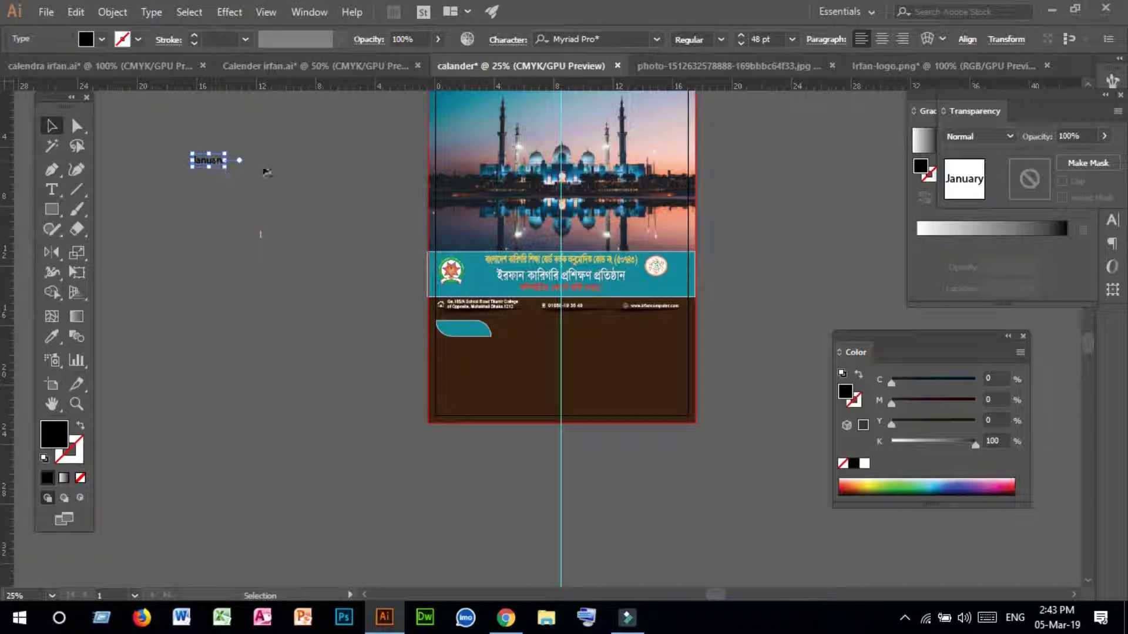
drag(208, 160, 464, 331)
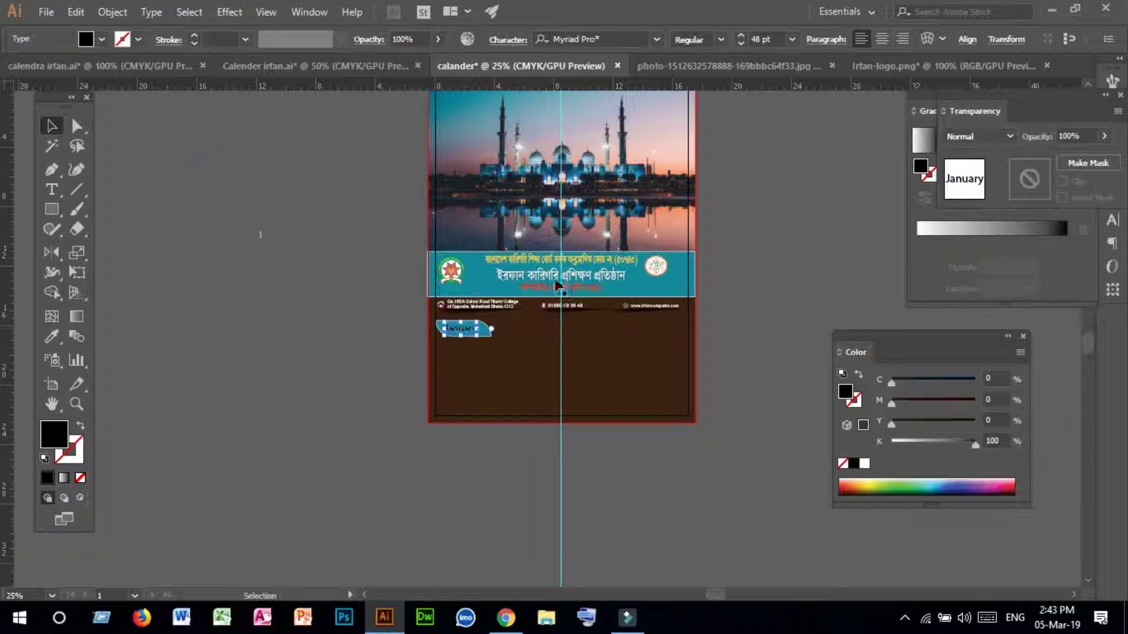
- Open the Character settings and reduce the January text's font size to 42 pt
click(792, 39)
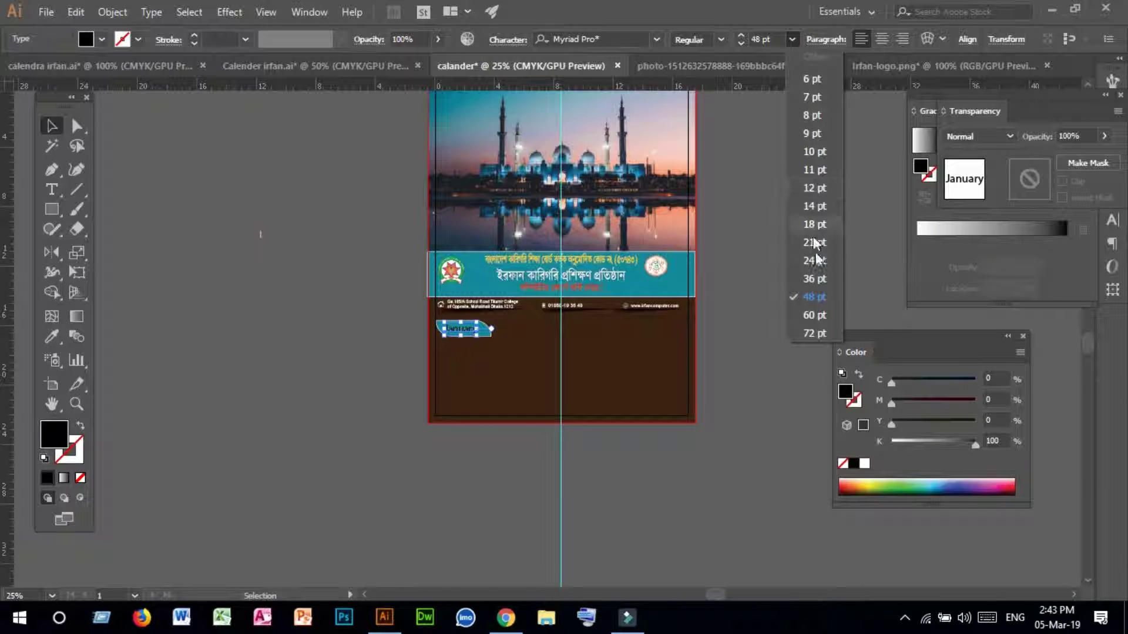
click(813, 299)
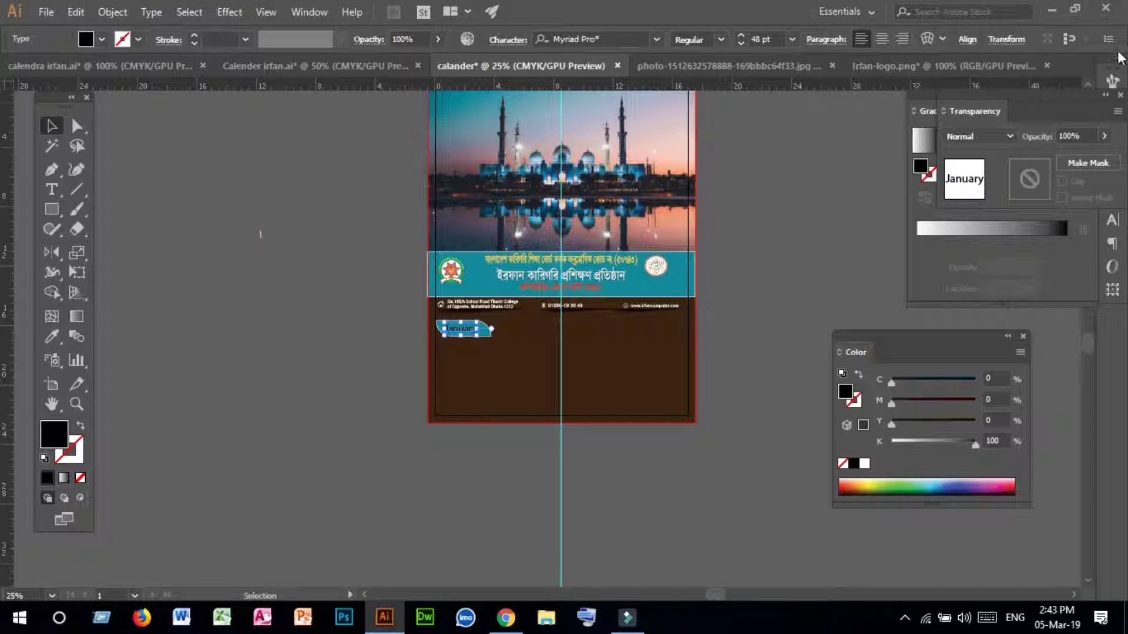
click(316, 15)
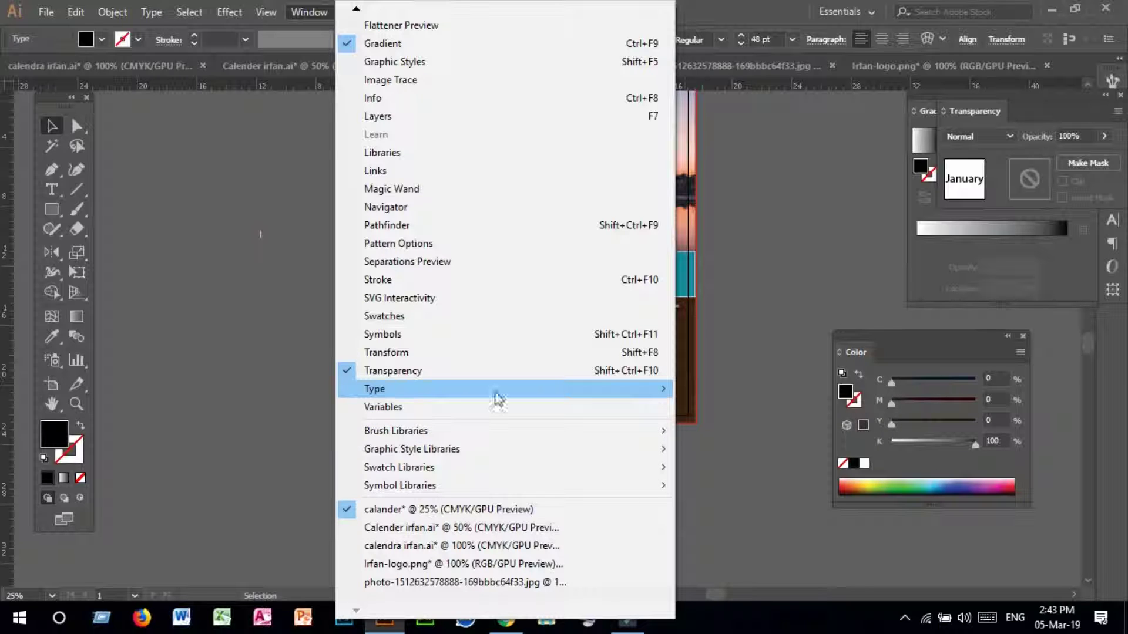
mouse_move(496, 391)
click(731, 390)
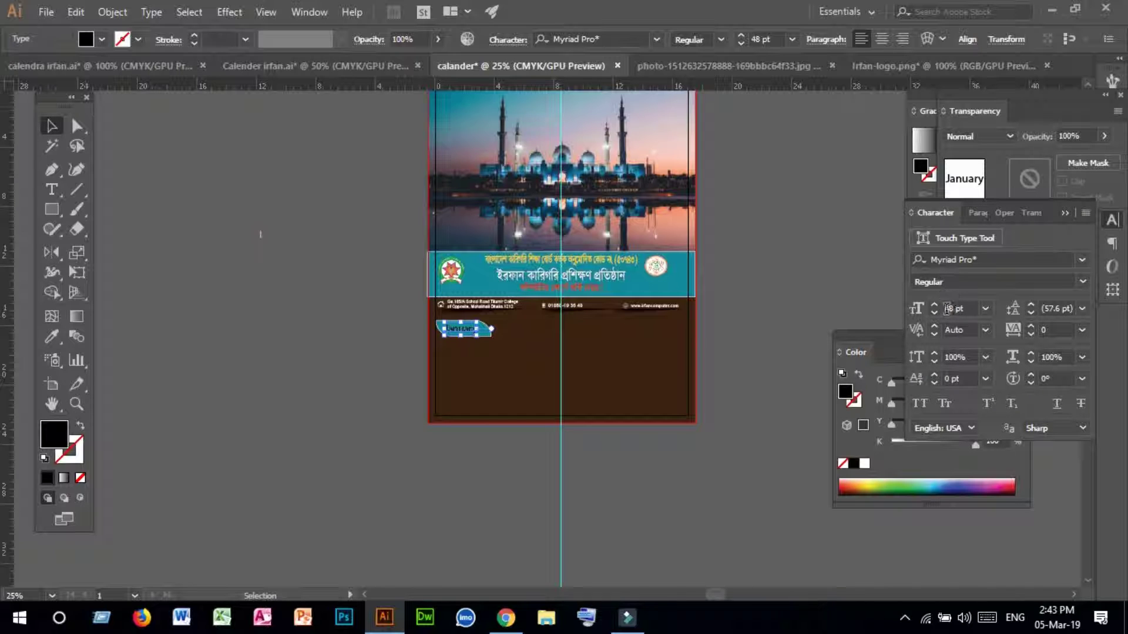
click(934, 316)
click(934, 316)
click(934, 316)
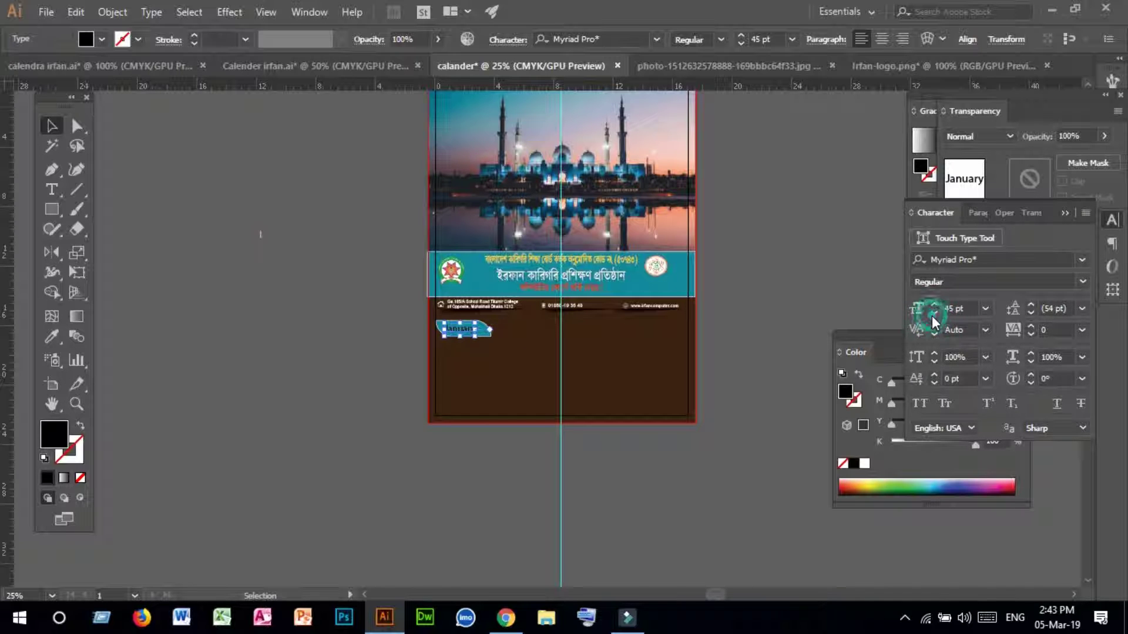
click(934, 316)
click(933, 316)
click(933, 316)
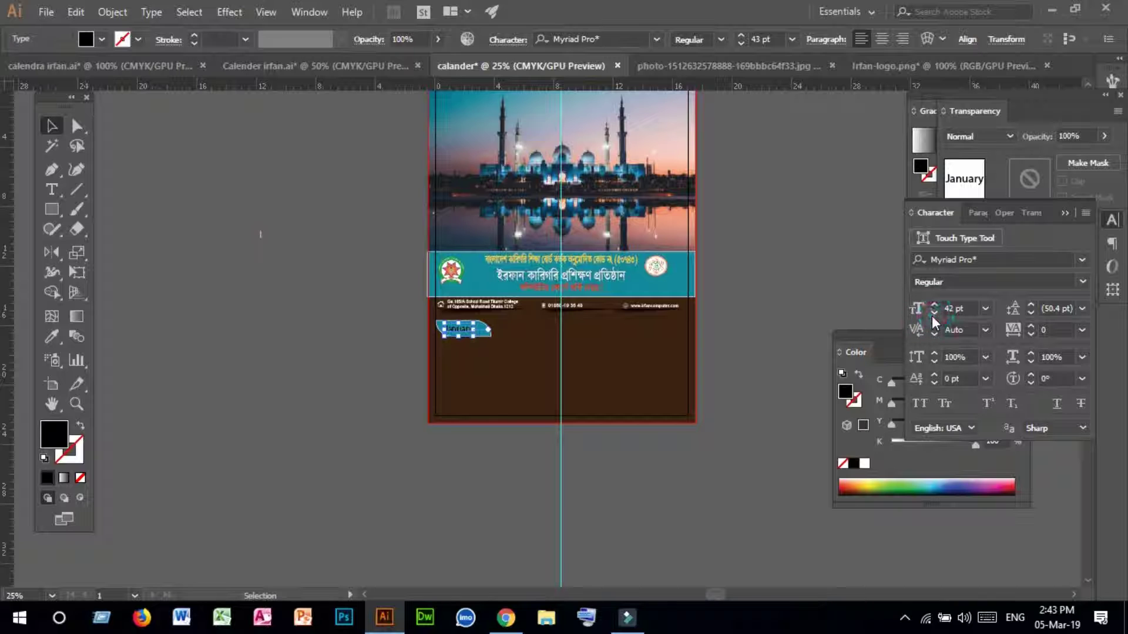
click(361, 354)
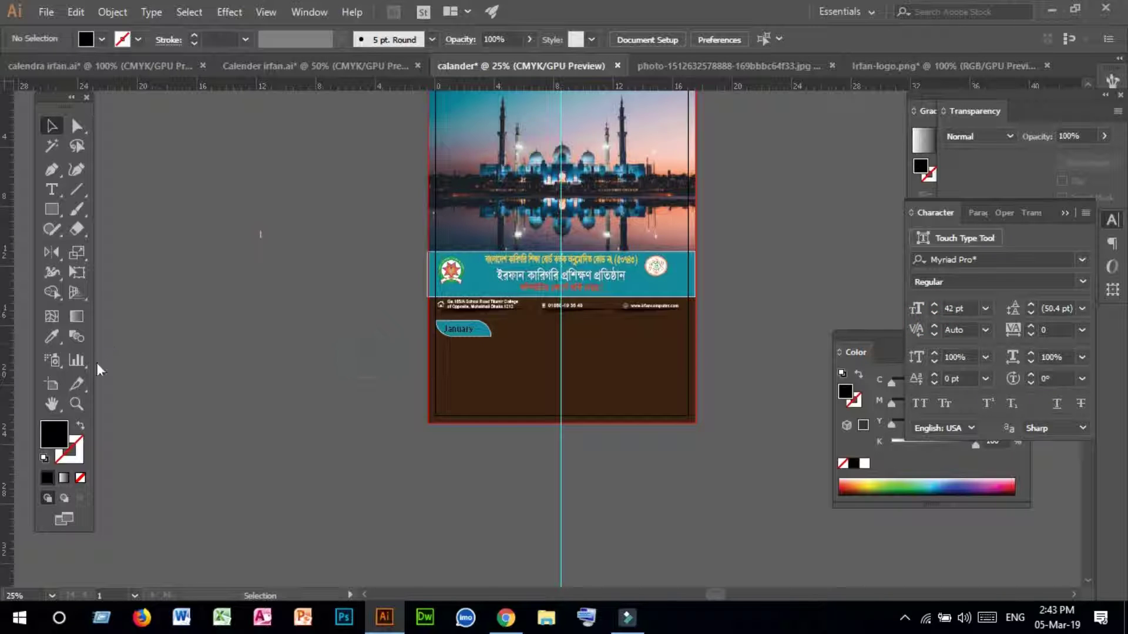
- Select the bottom anchor points of the teal label and nudge them up until the label is about 0.8 in tall
click(75, 404)
click(507, 327)
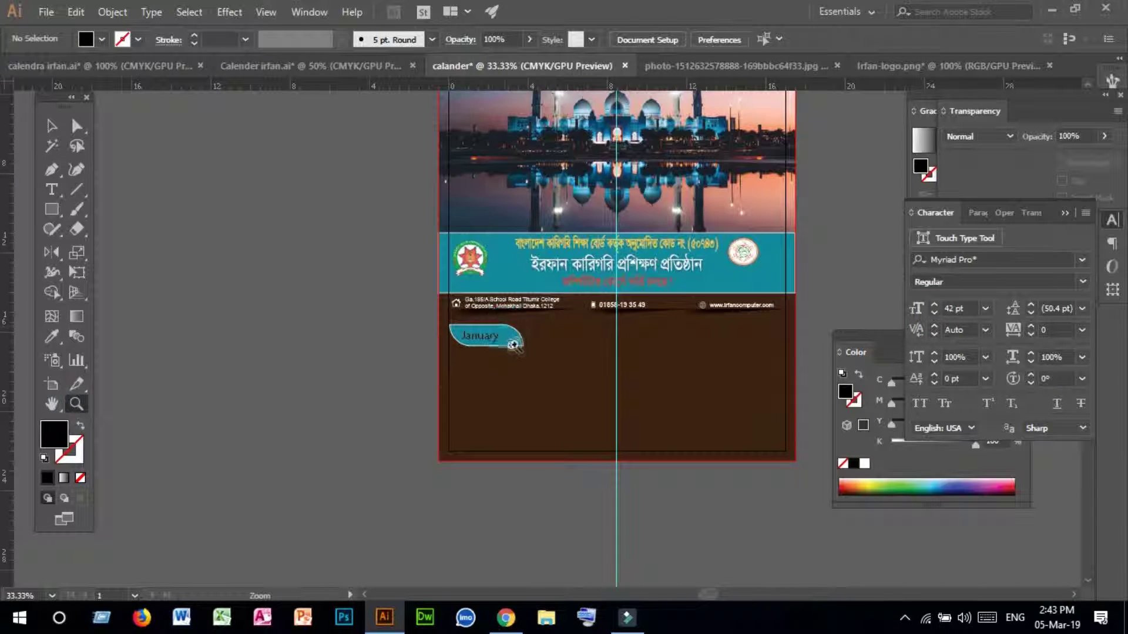
click(511, 336)
click(518, 342)
click(598, 308)
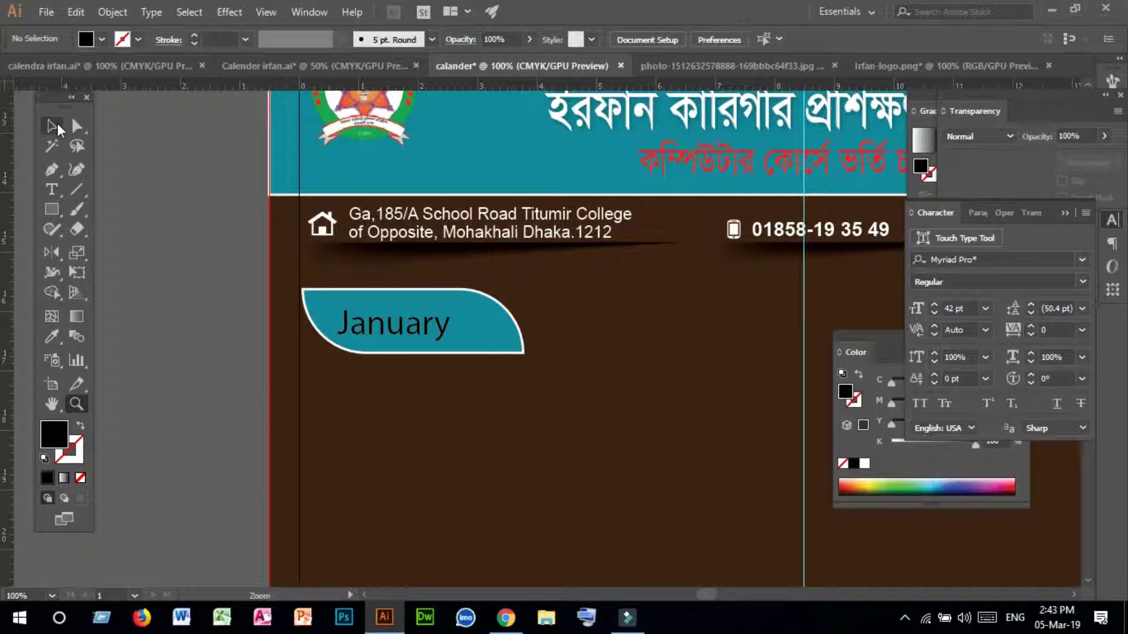
click(57, 128)
click(394, 323)
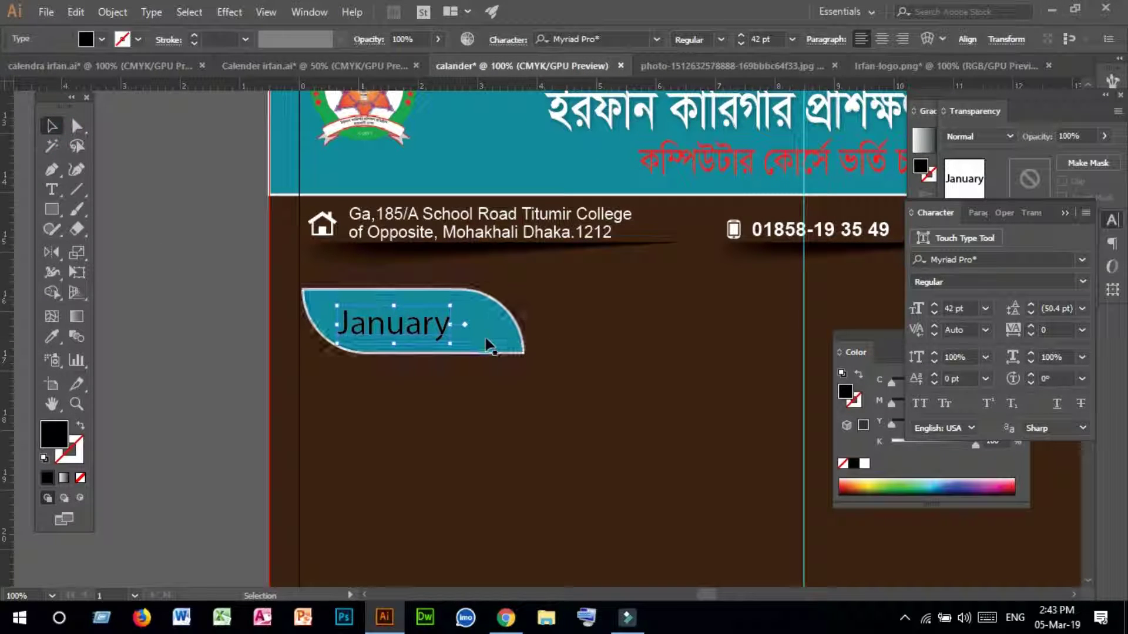
click(463, 323)
click(486, 416)
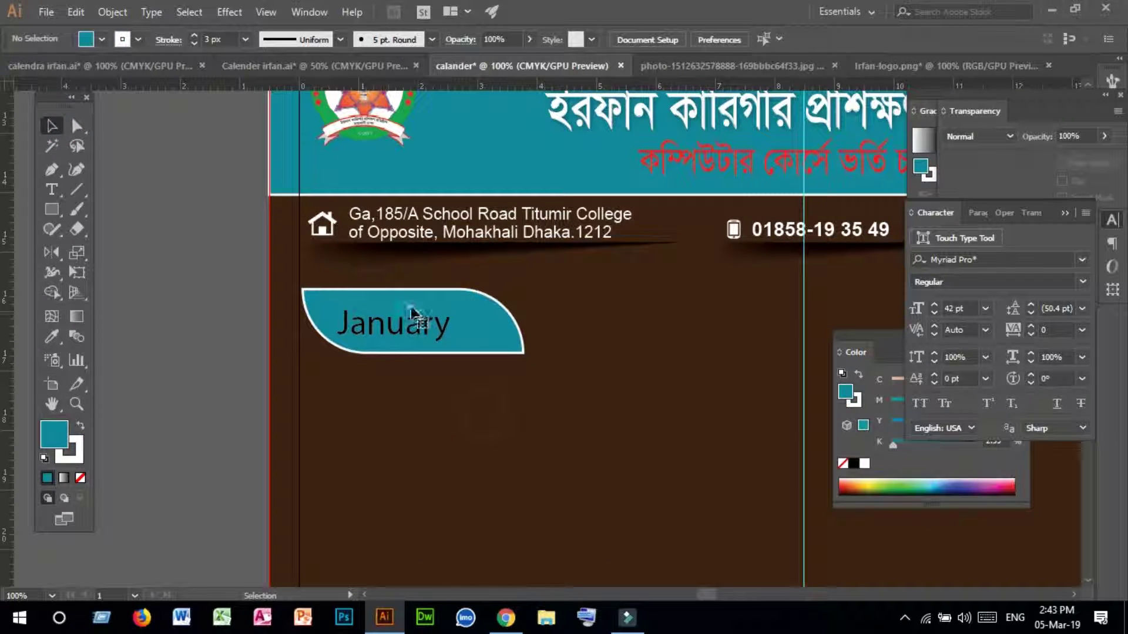
click(414, 314)
click(506, 321)
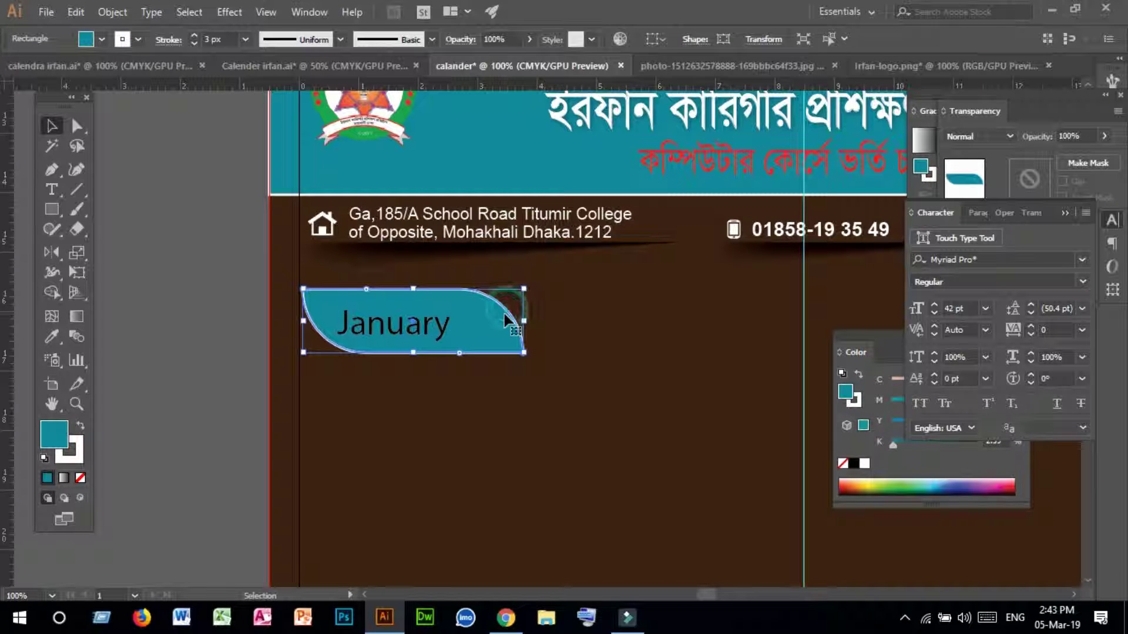
click(77, 125)
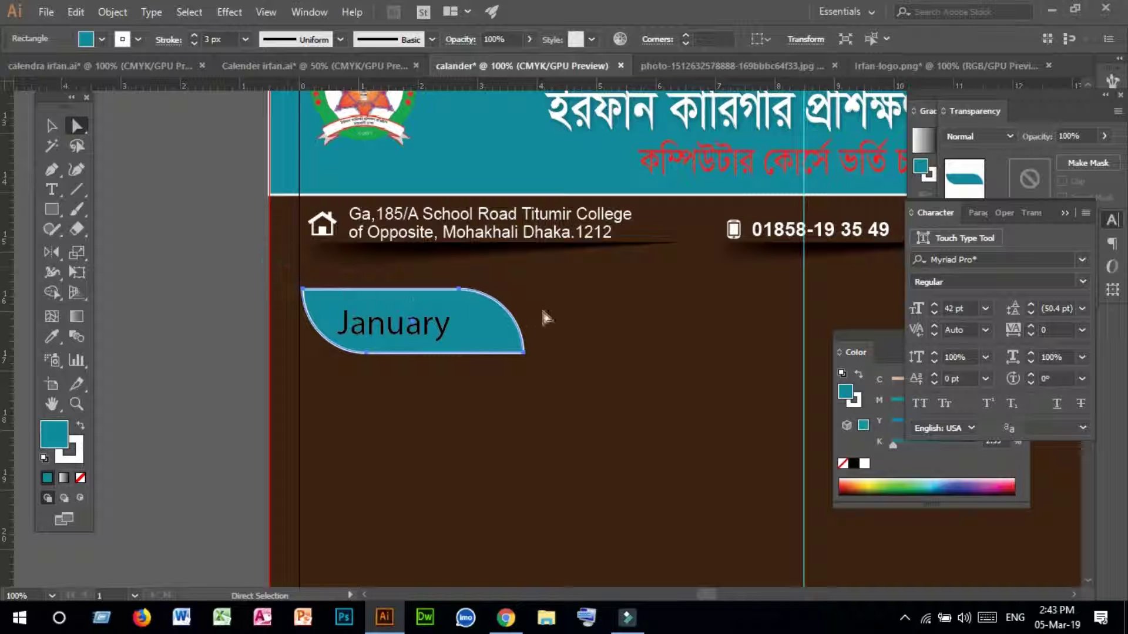
drag(567, 304, 593, 312)
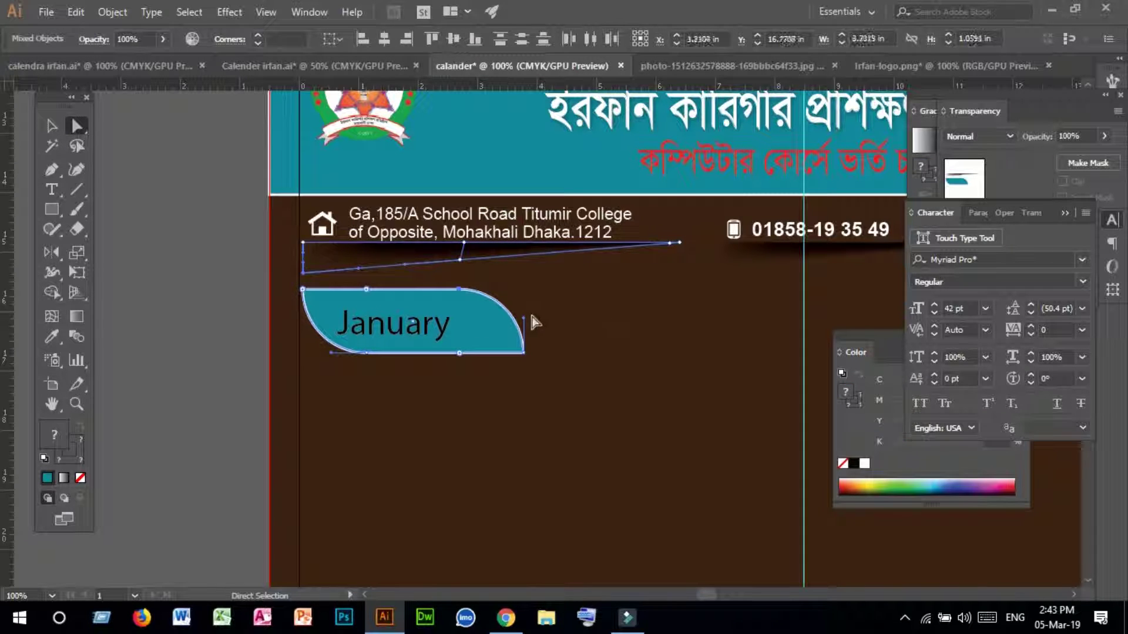
click(600, 374)
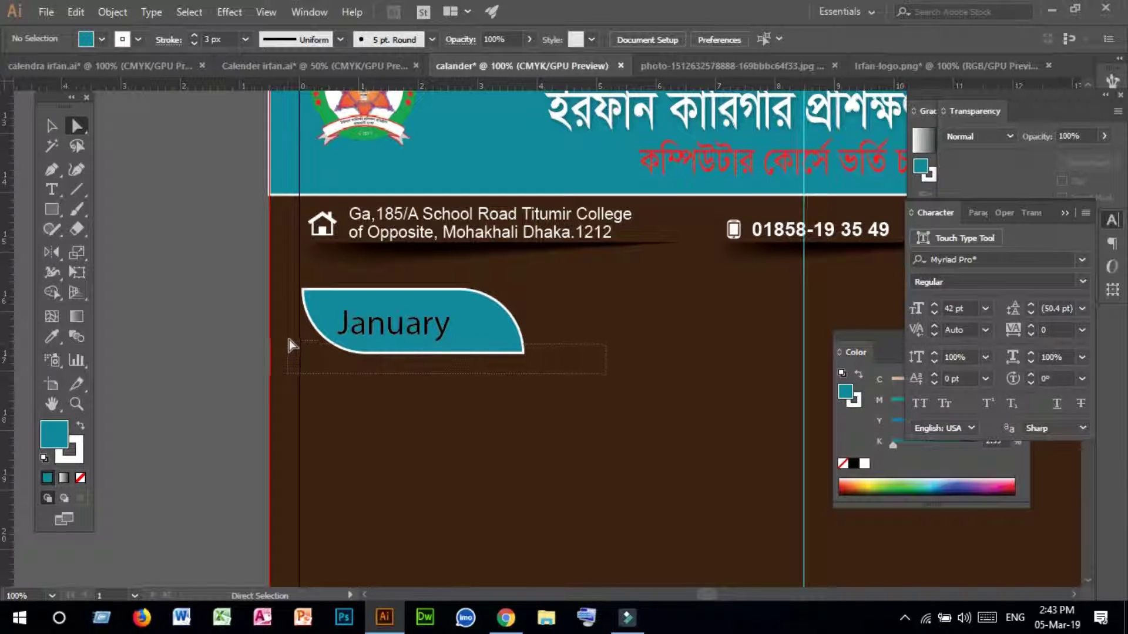
drag(293, 352, 297, 351)
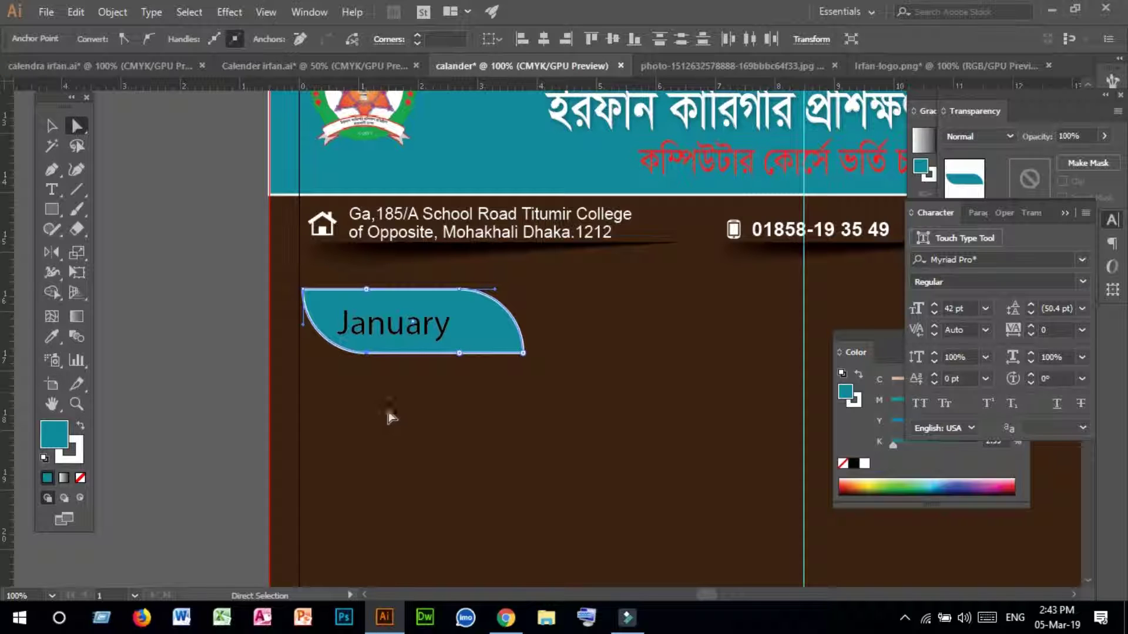
key(Up)
key(Up)
key(Up)
key(Up)
key(Up)
key(Up)
key(Up)
key(Up)
key(Up)
key(Up)
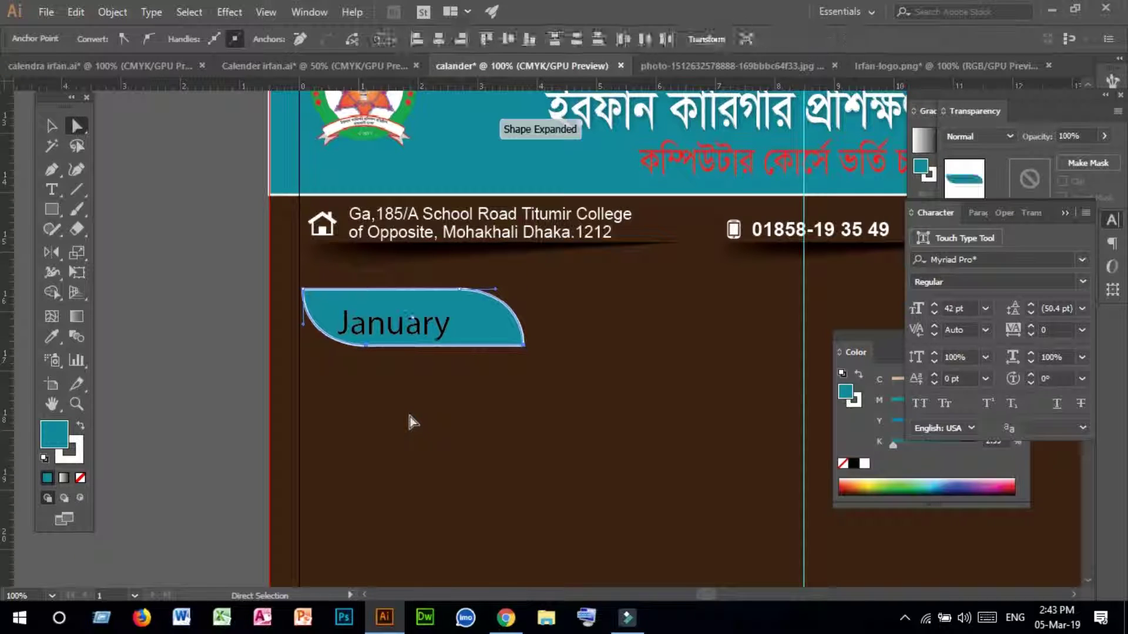
key(Up)
key(Up)
key(Up)
key(Up)
key(Up)
key(Up)
key(Up)
key(Up)
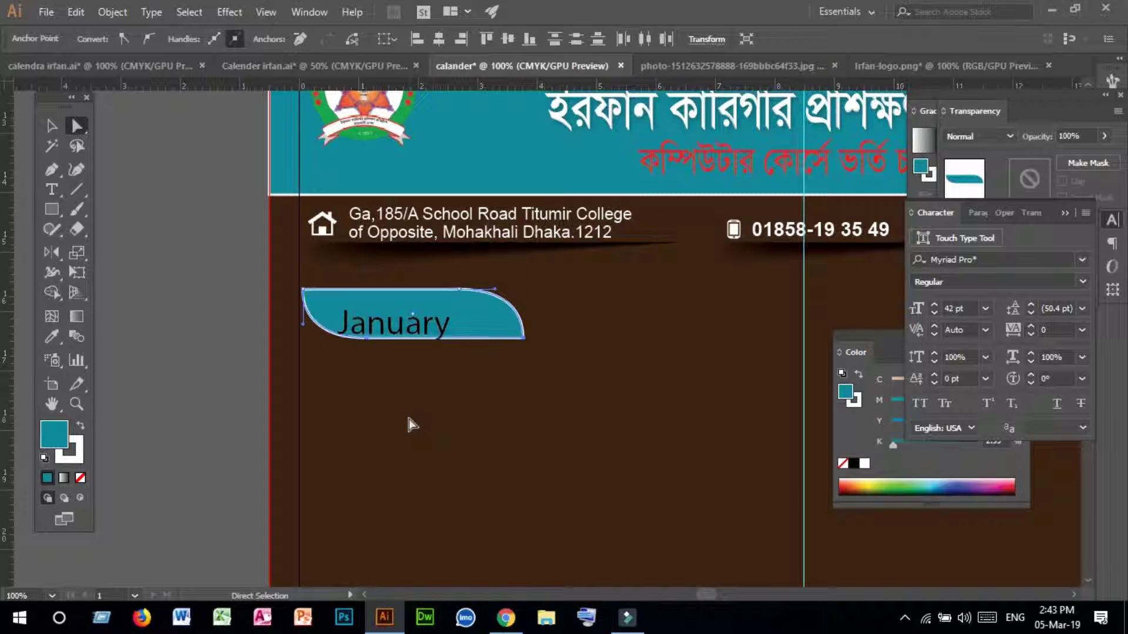
- Move the January text up so it sits in the vertical middle of the shortened label
click(51, 125)
click(176, 249)
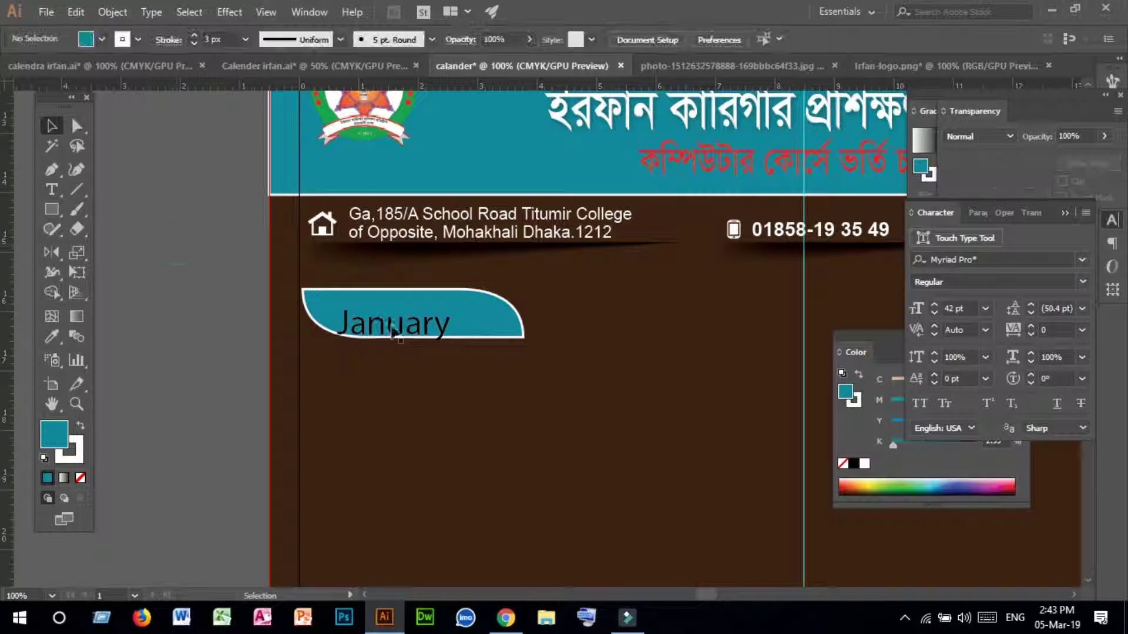
click(379, 331)
drag(379, 333, 381, 318)
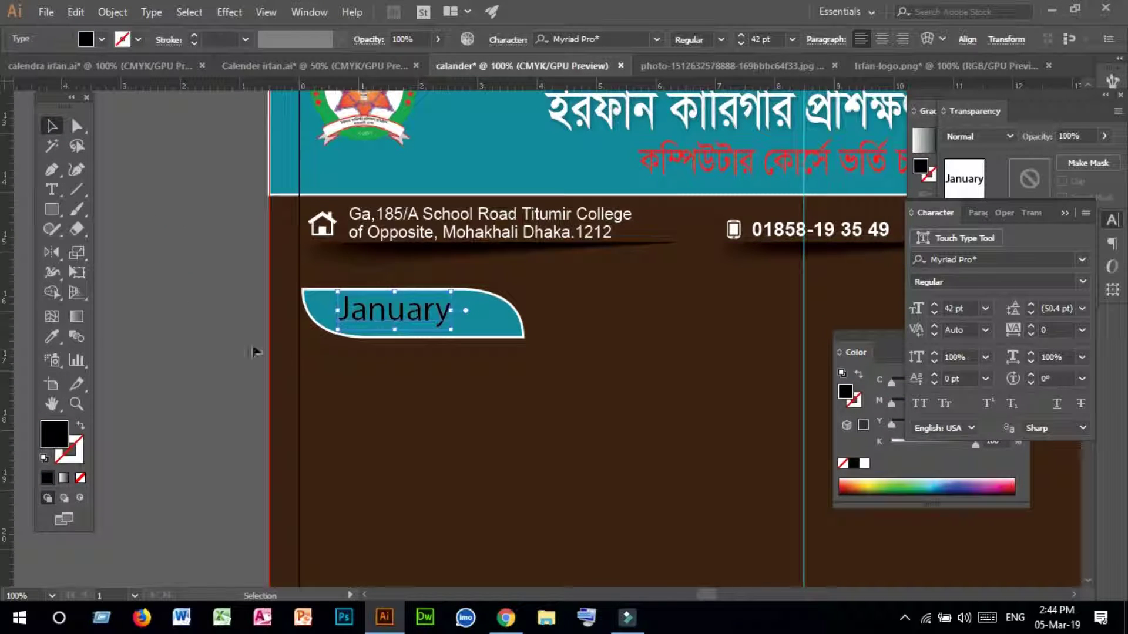
click(213, 333)
- Narrow the teal label from its right side to about 3 in wide, leaving its left edge in place
click(508, 322)
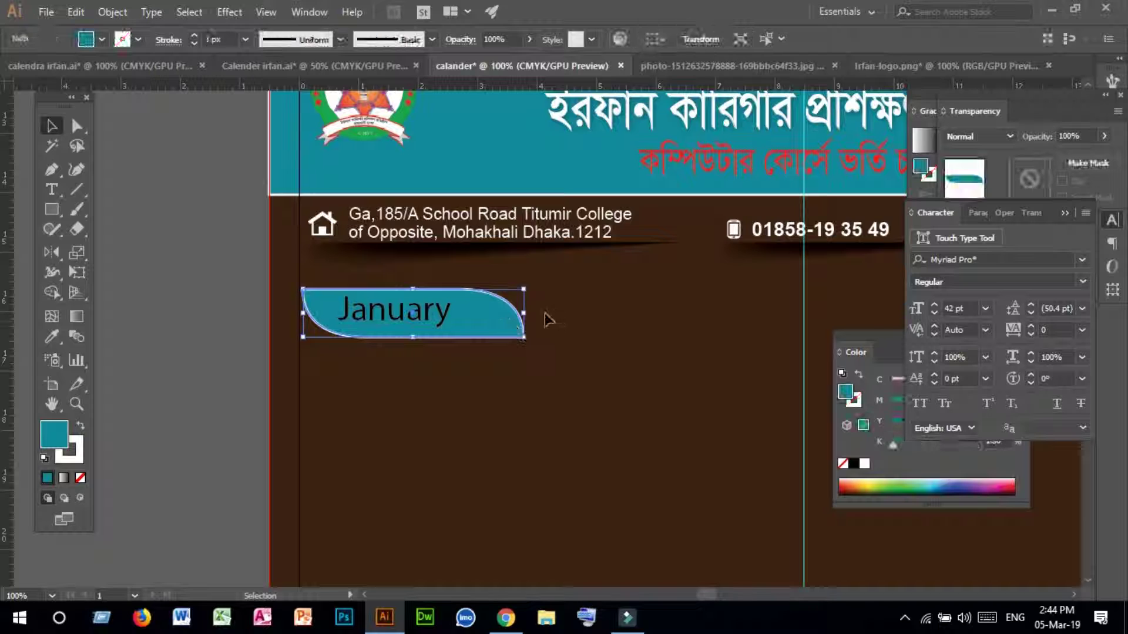
drag(528, 315, 489, 317)
click(506, 380)
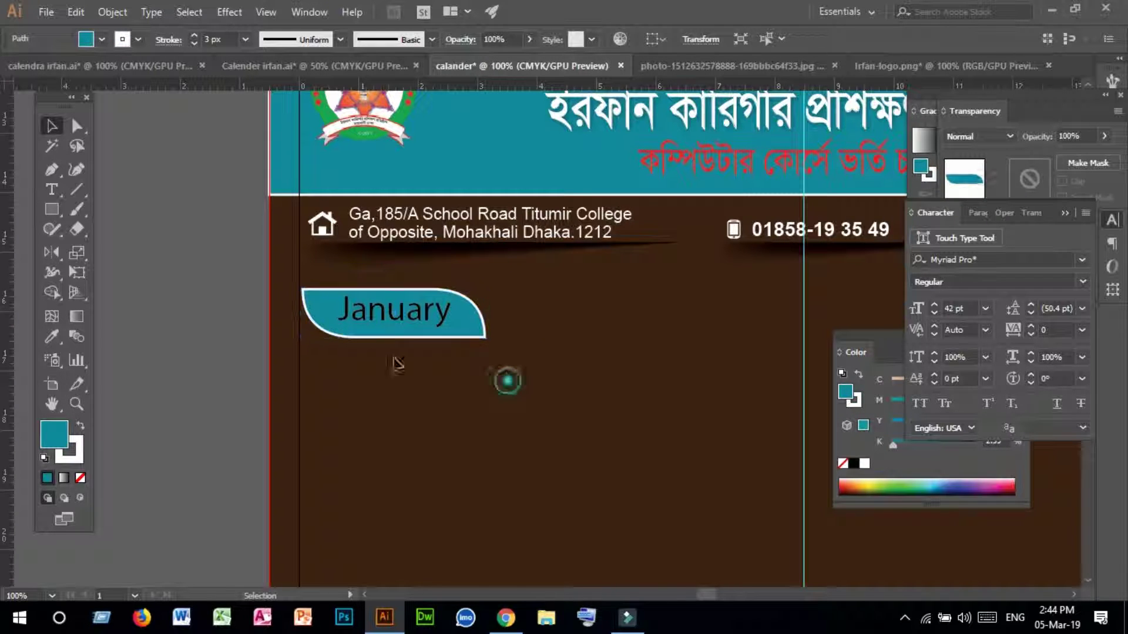
- Select the January text together with the teal label and align their horizontal centers
click(392, 315)
drag(497, 372, 335, 301)
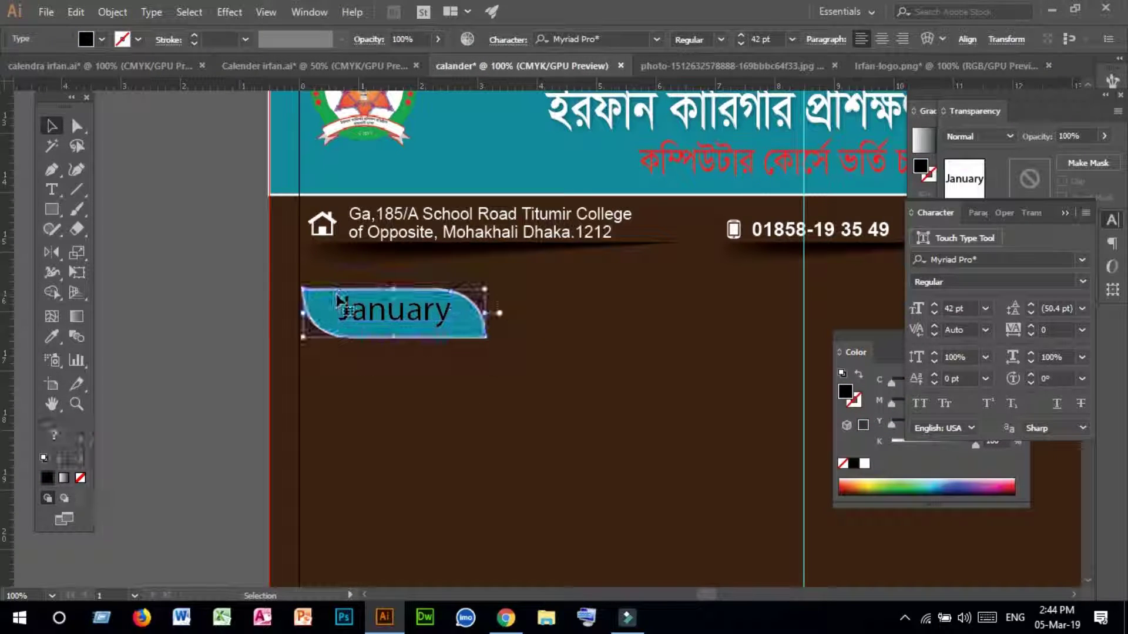
click(559, 43)
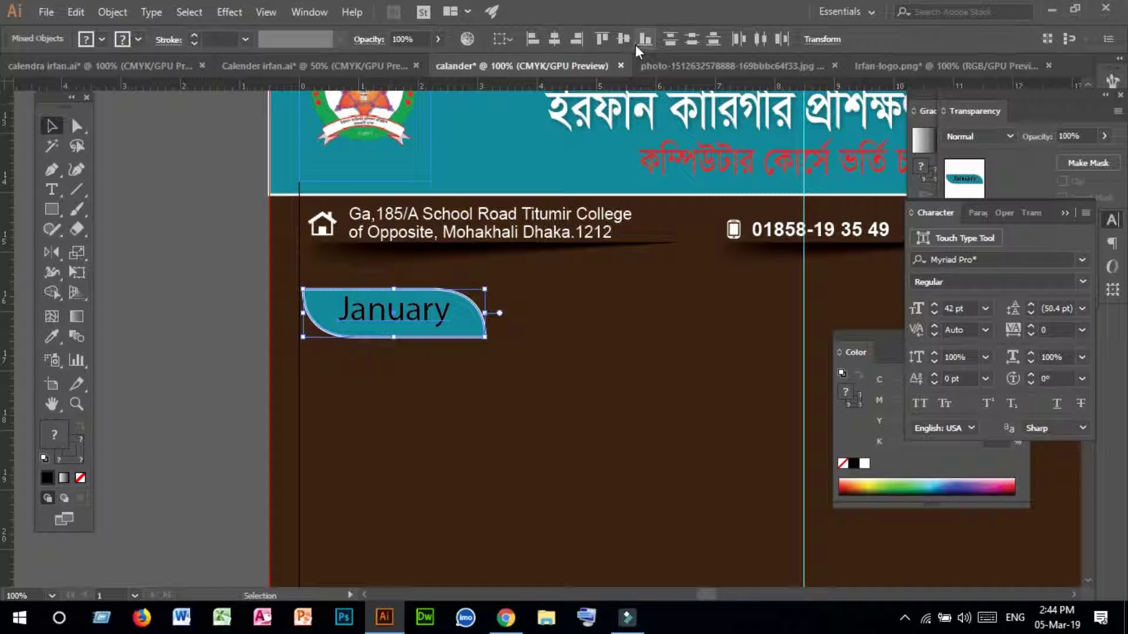
- Align the vertical centers of the January text and teal label, and set the text to centered paragraph alignment
click(625, 41)
click(511, 390)
click(398, 334)
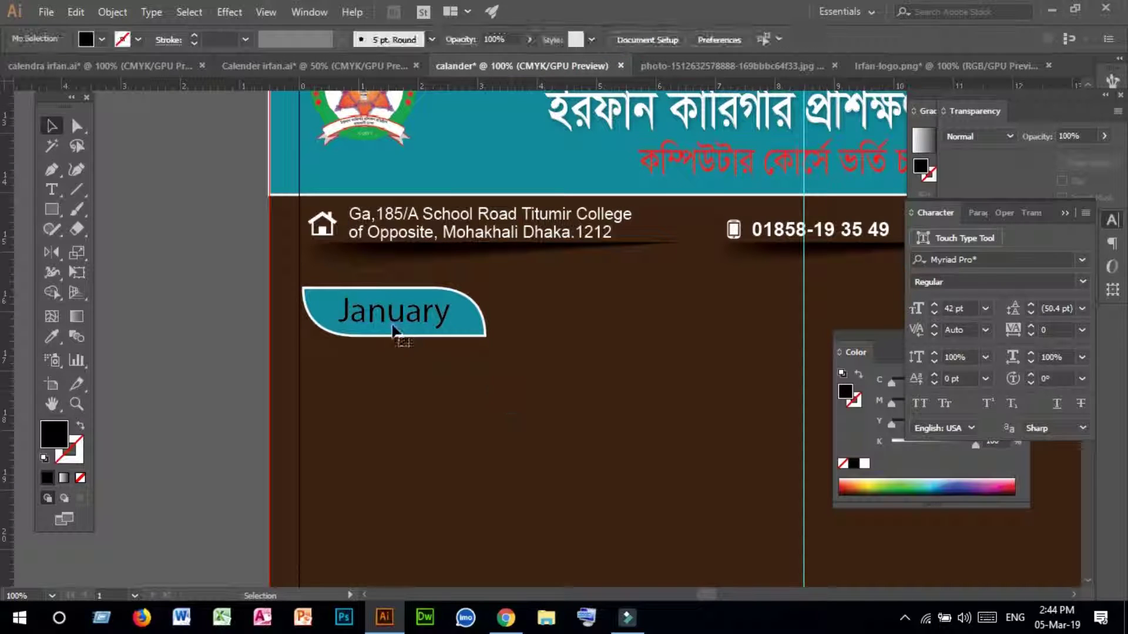
click(882, 39)
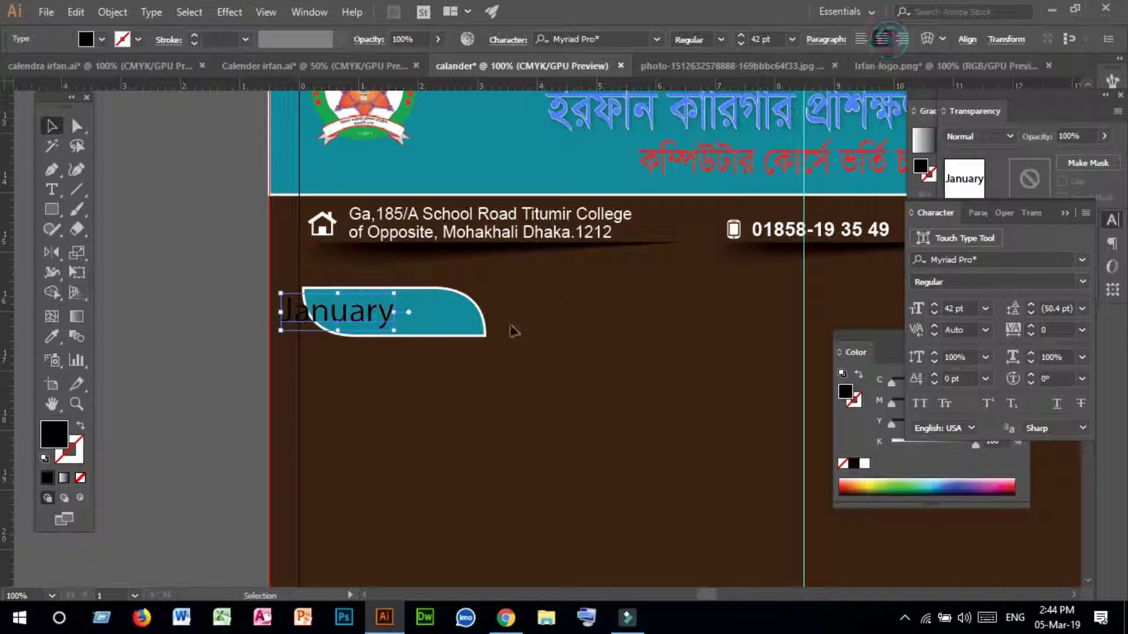
click(509, 387)
- Select the January text together with the teal label and realign their horizontal and vertical centers
drag(509, 390, 272, 307)
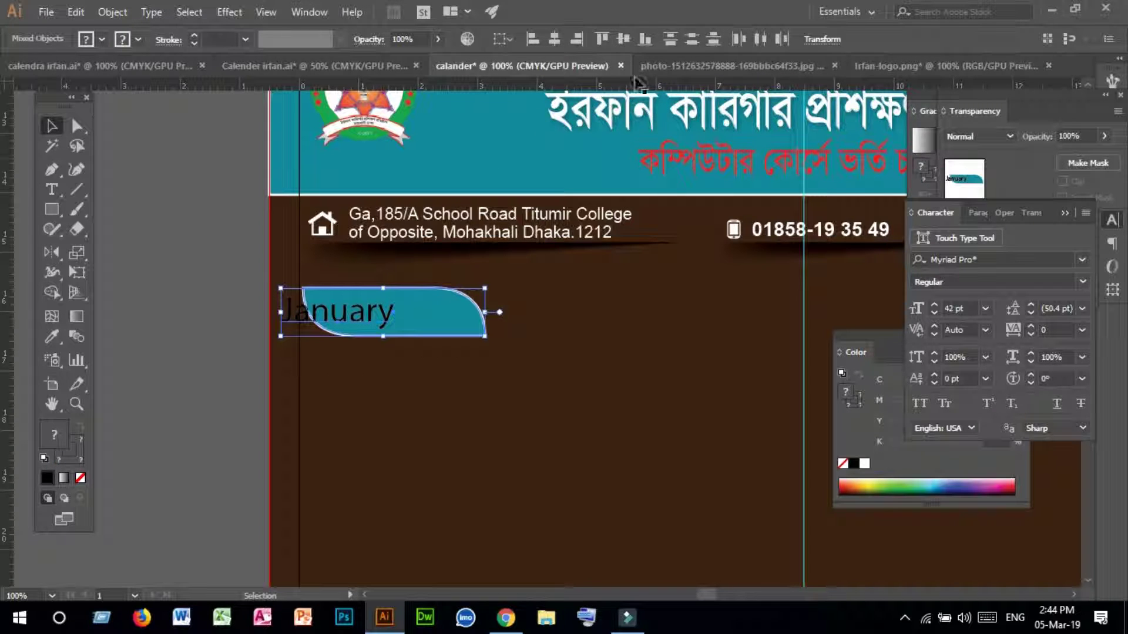
click(557, 36)
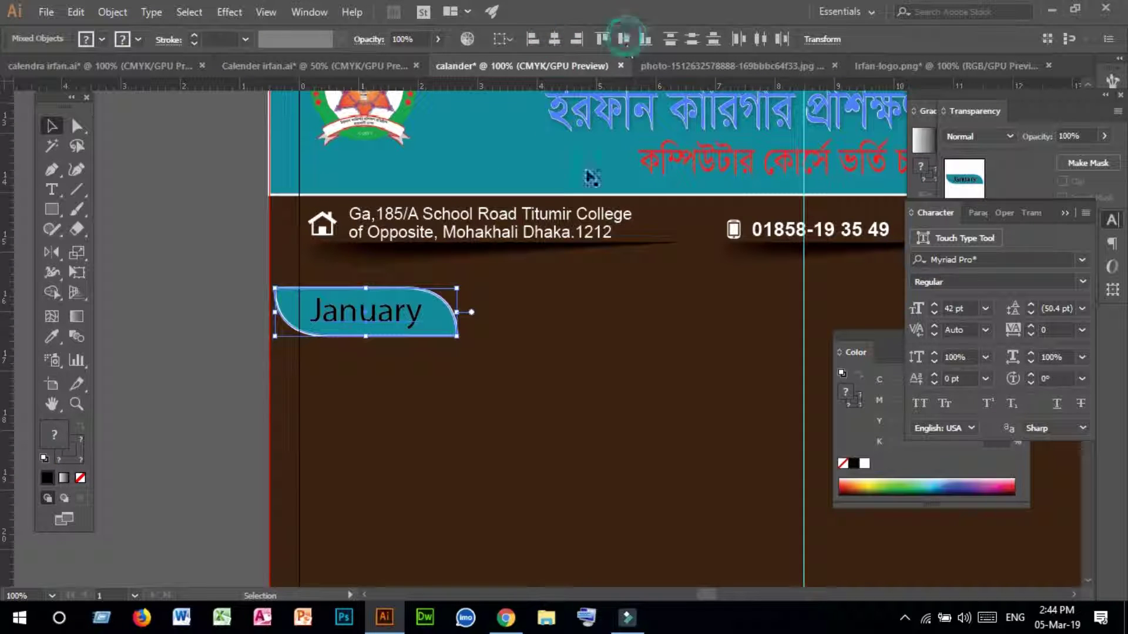
click(444, 496)
drag(472, 384, 229, 267)
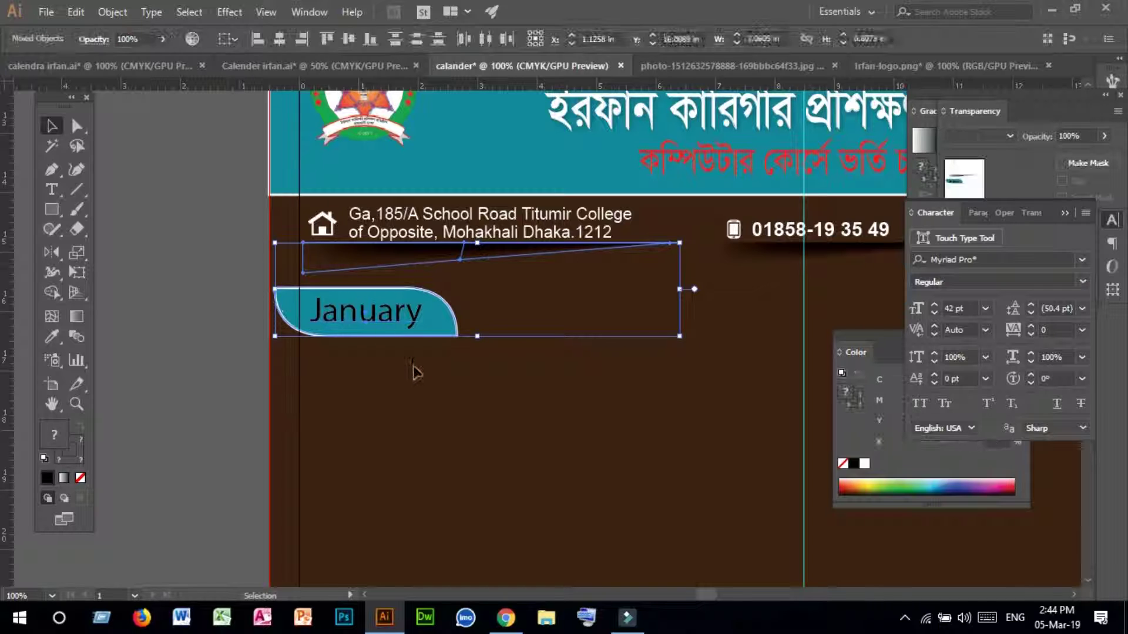
click(416, 367)
- Change the January text's fill color to white
click(383, 317)
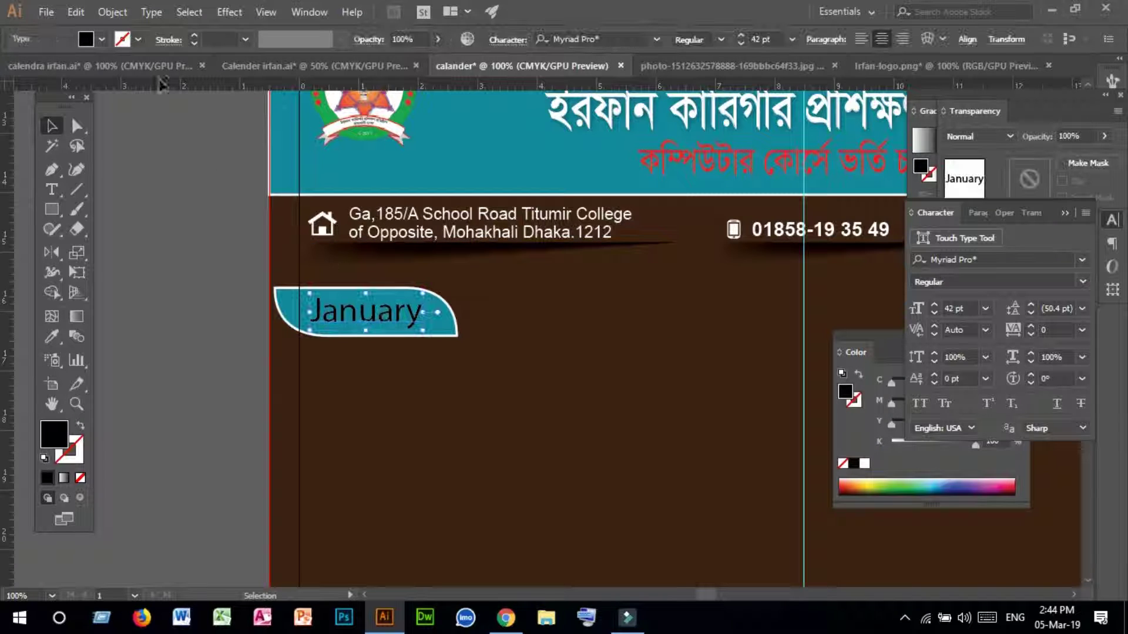
click(101, 41)
click(37, 67)
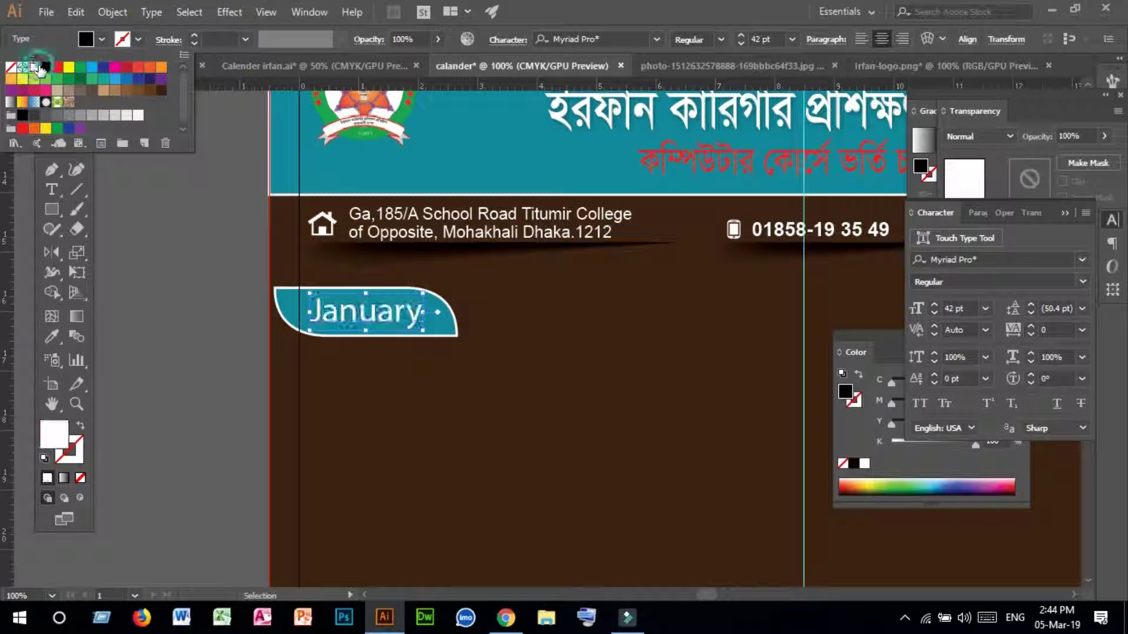
click(169, 269)
drag(474, 378, 284, 306)
click(593, 446)
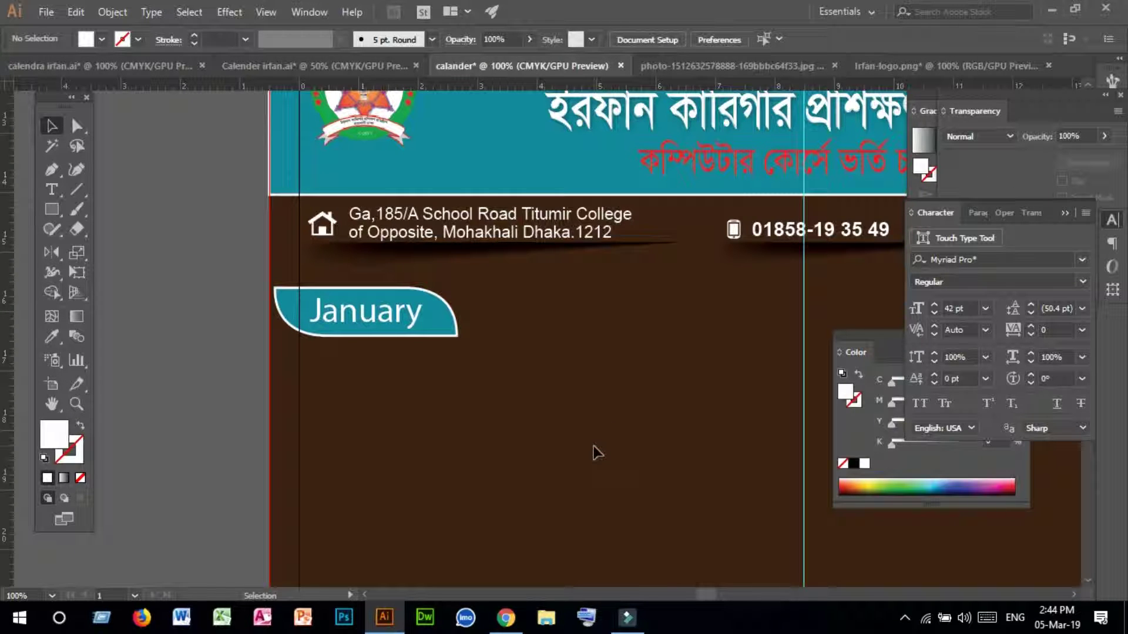
drag(504, 371, 313, 303)
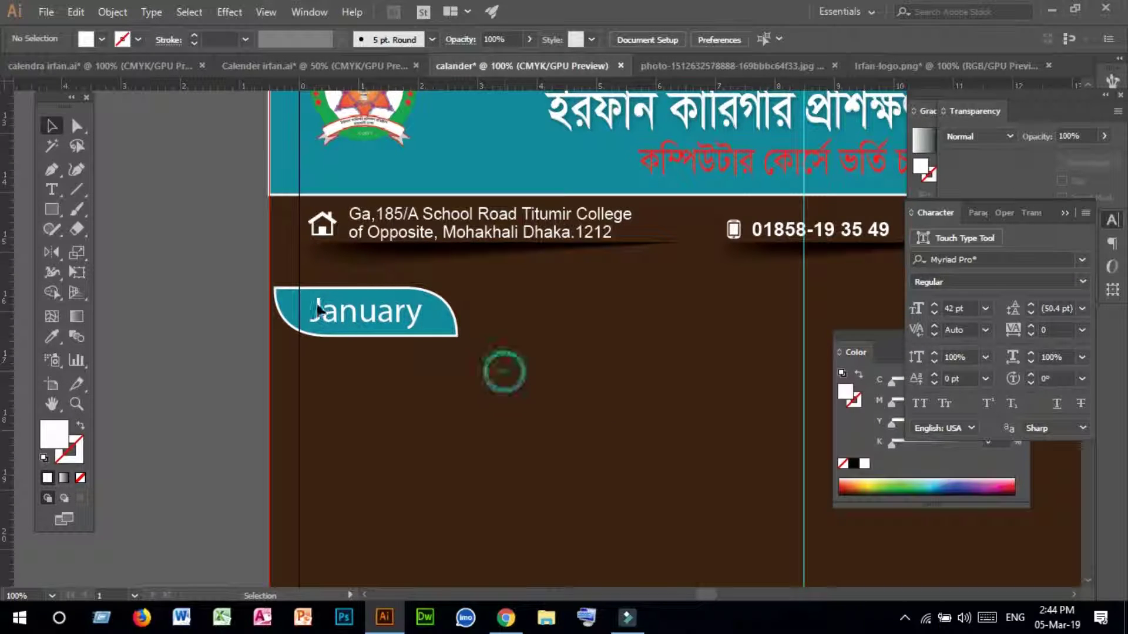
click(394, 394)
- Duplicate the teal label below the January label and scale the copy down to about 1 in wide
click(423, 333)
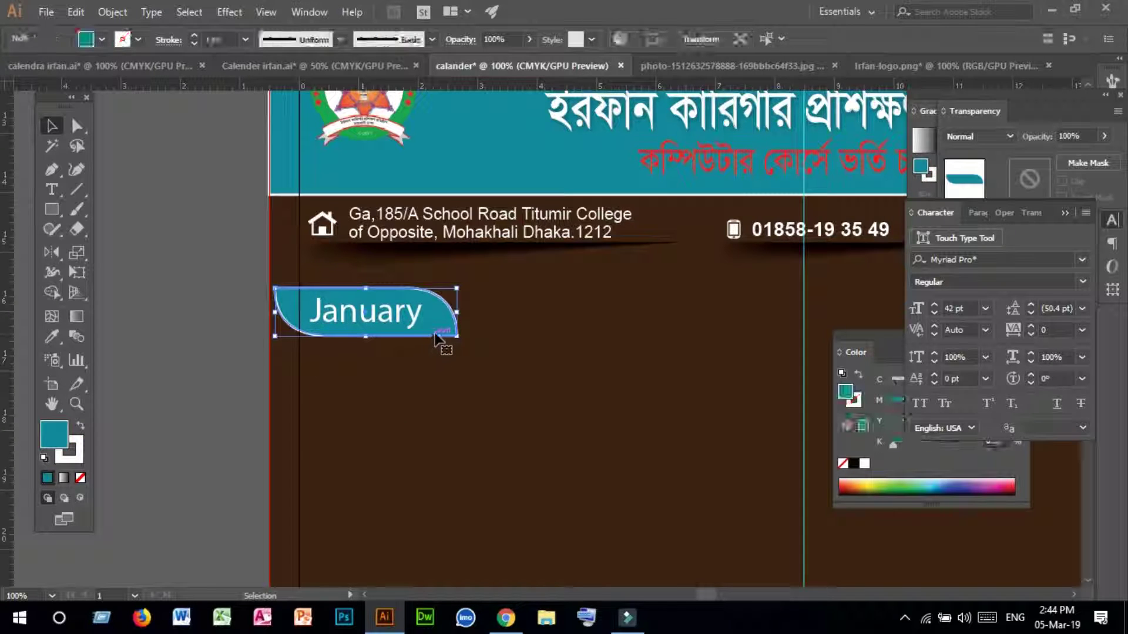
drag(439, 338, 466, 411)
drag(491, 351, 424, 364)
click(436, 424)
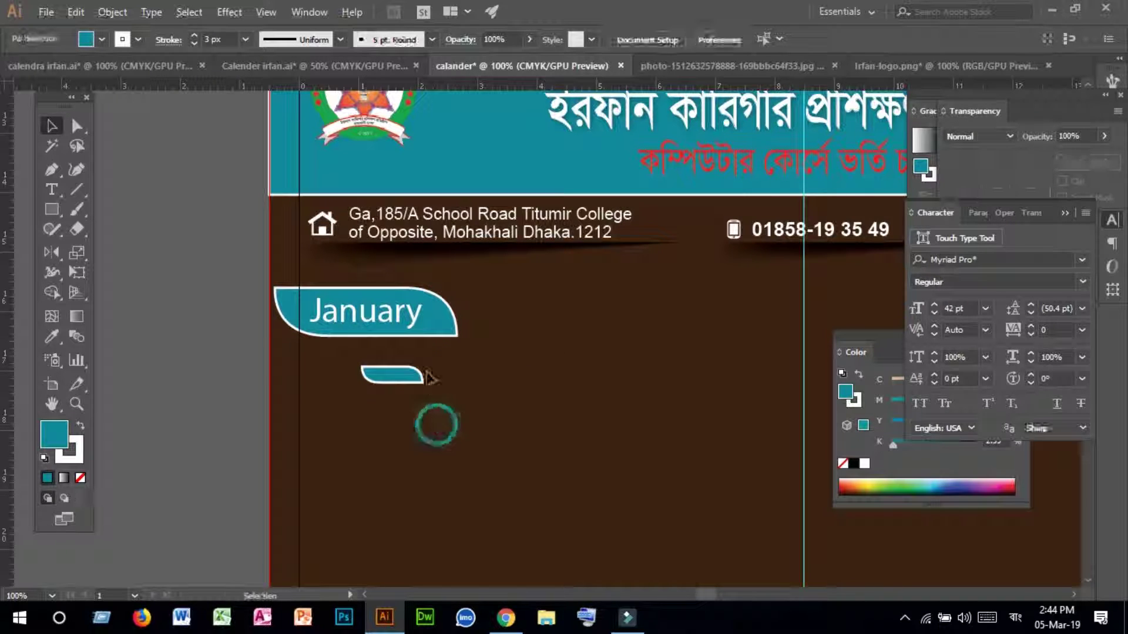
click(413, 385)
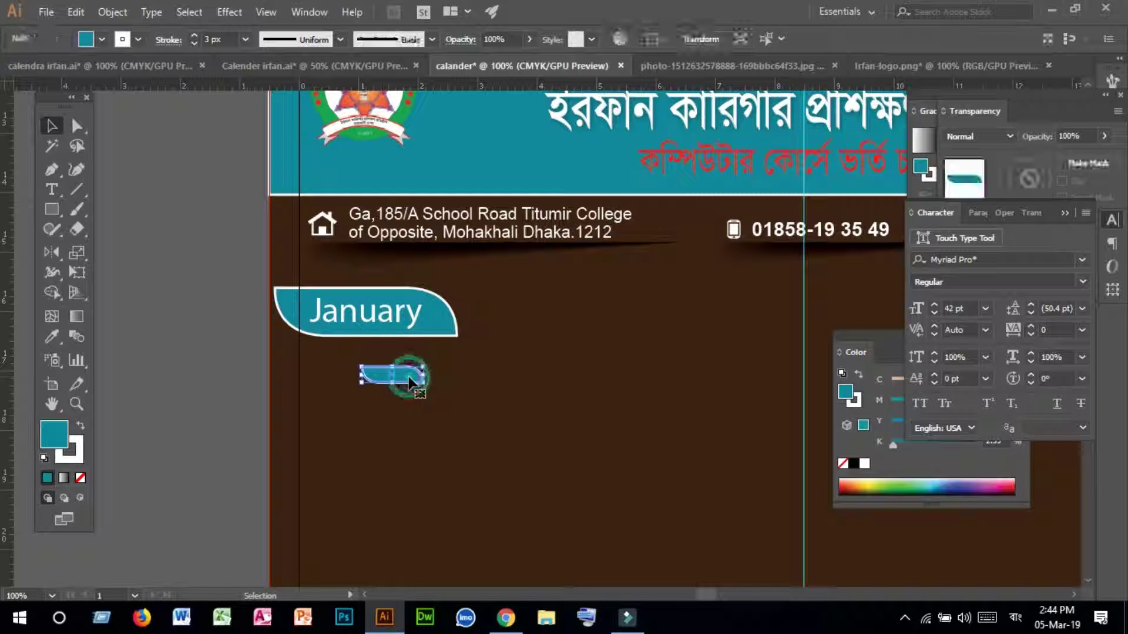
- Narrow the small teal leaf shape below the January banner and move it left toward the vertical guide
drag(425, 375, 390, 375)
click(408, 405)
click(390, 380)
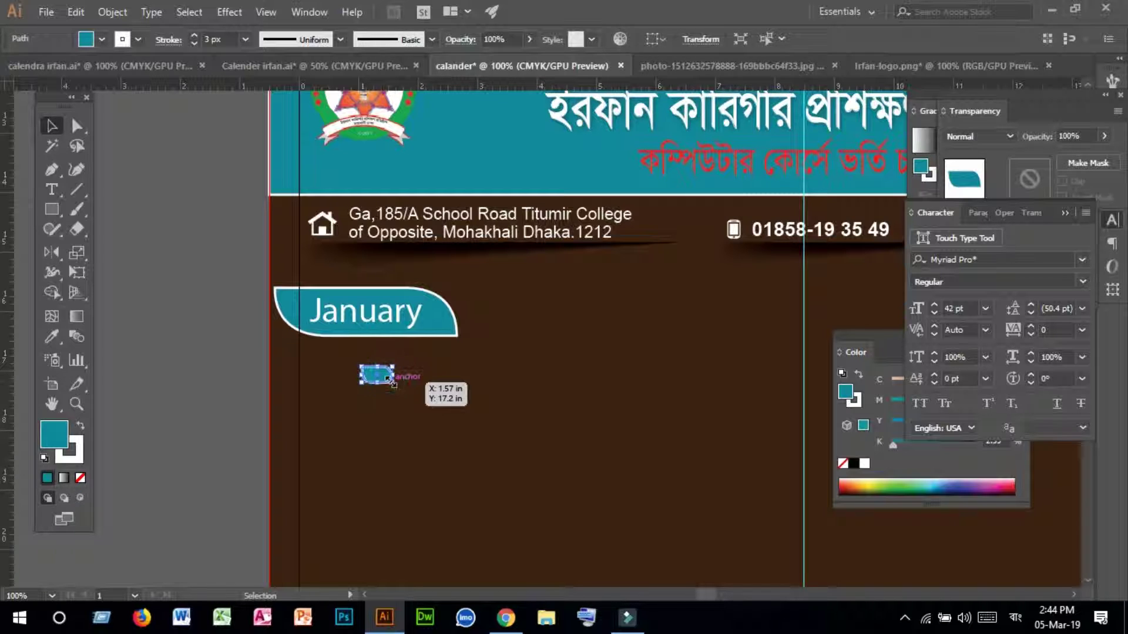
click(408, 398)
drag(363, 381, 321, 380)
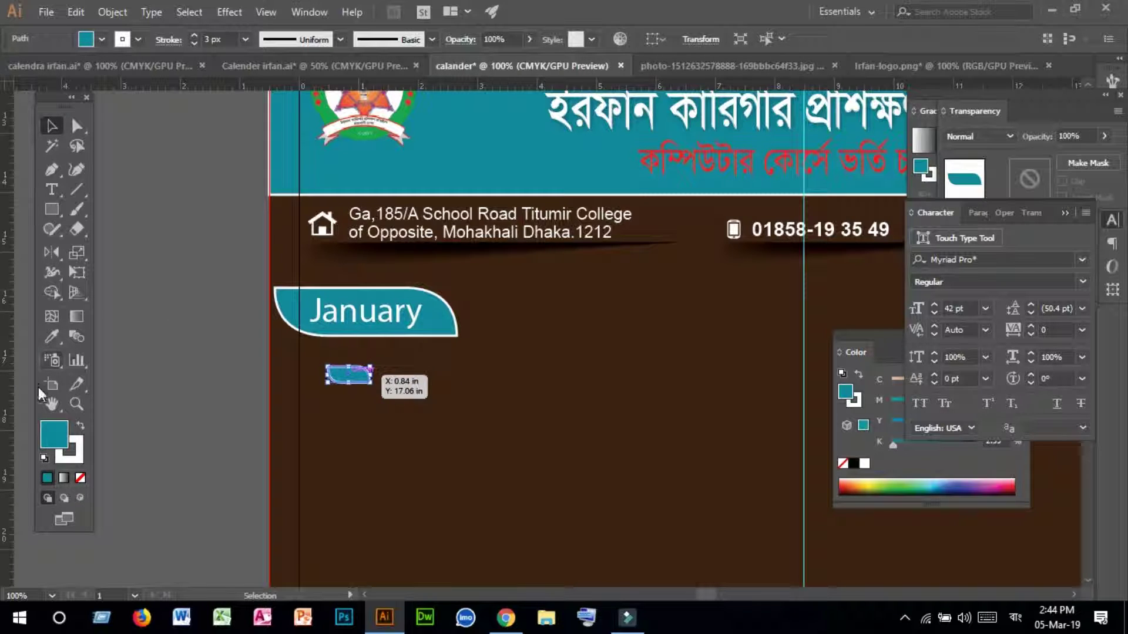
click(78, 437)
click(77, 428)
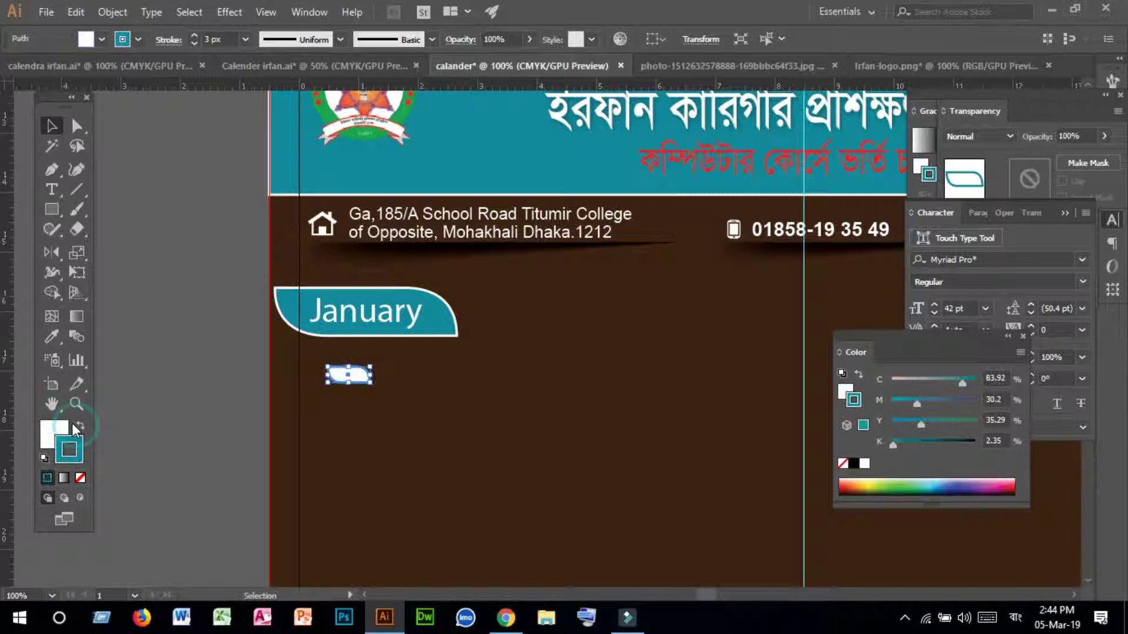
click(66, 433)
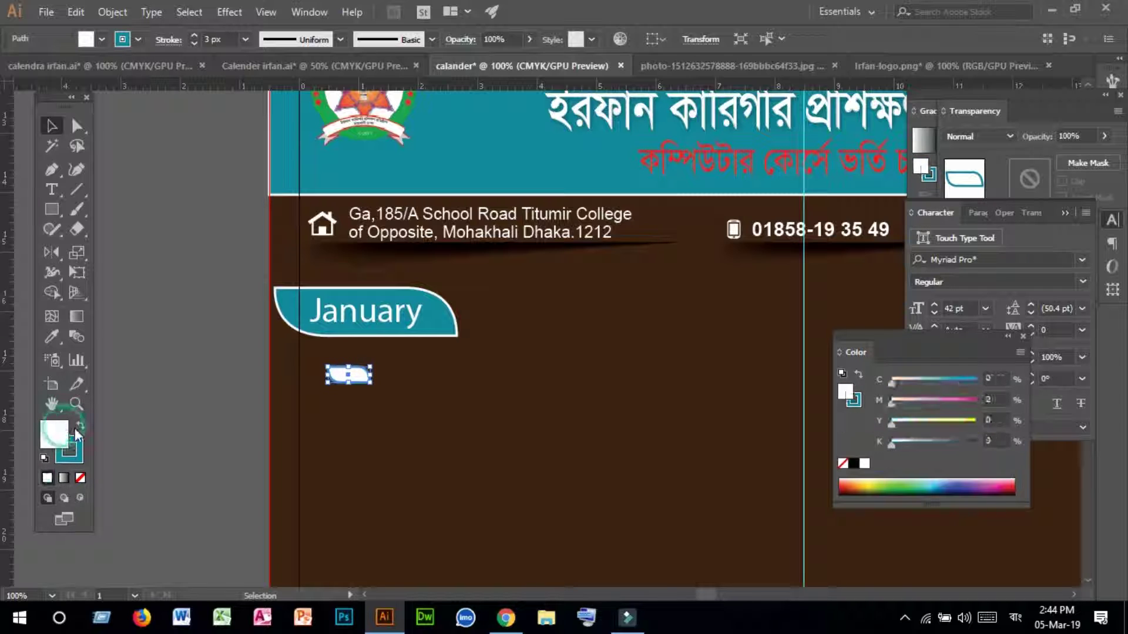
click(85, 433)
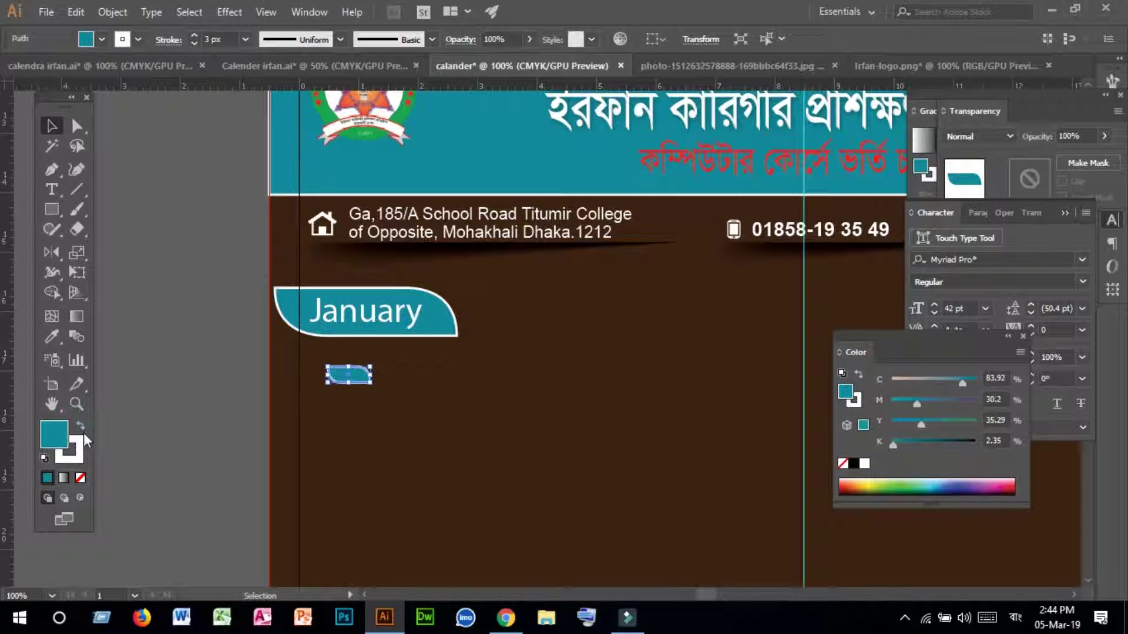
- Remove the white stroke from the small leaf shape, keeping its teal fill
click(78, 448)
click(80, 476)
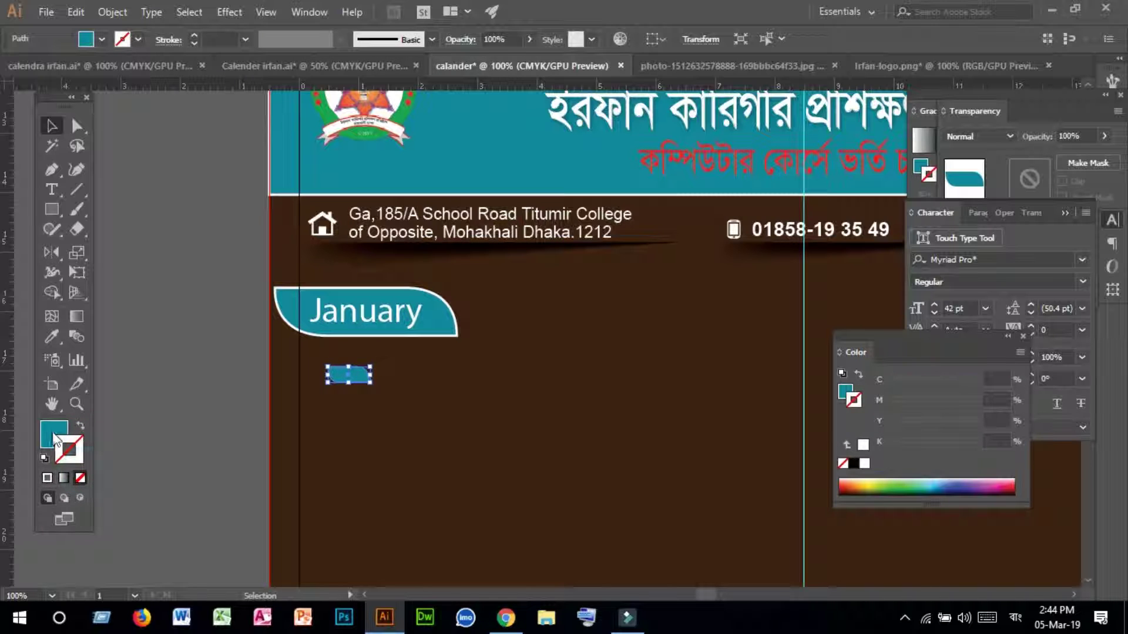
click(55, 434)
click(300, 433)
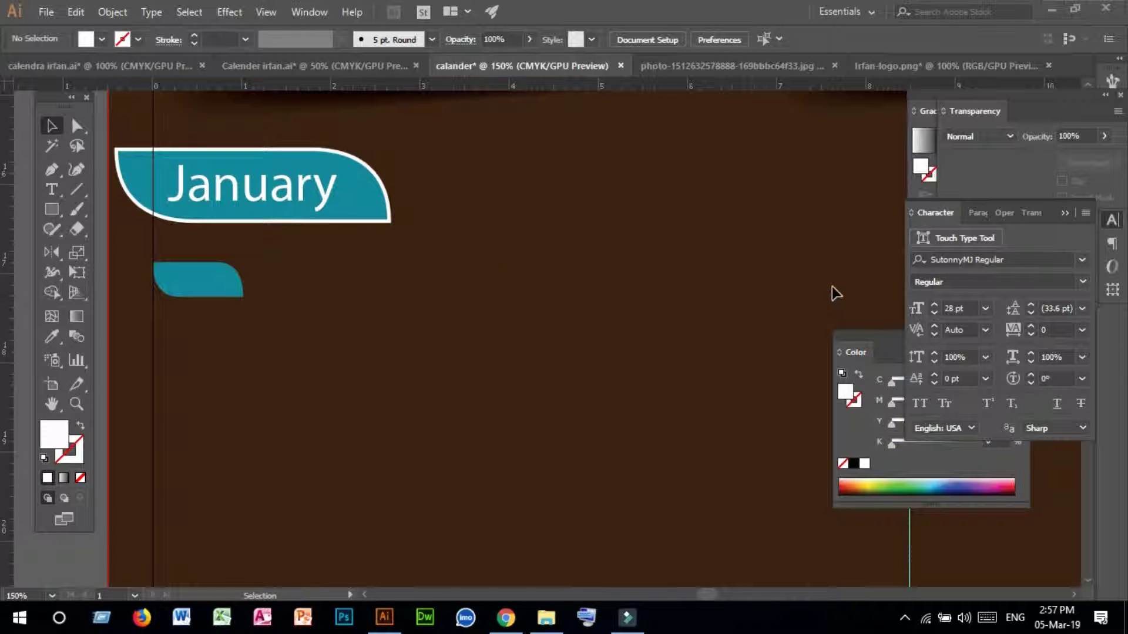
- Duplicate the January text below the small leaf shape and replace the copy's wording with "Sat"
click(54, 193)
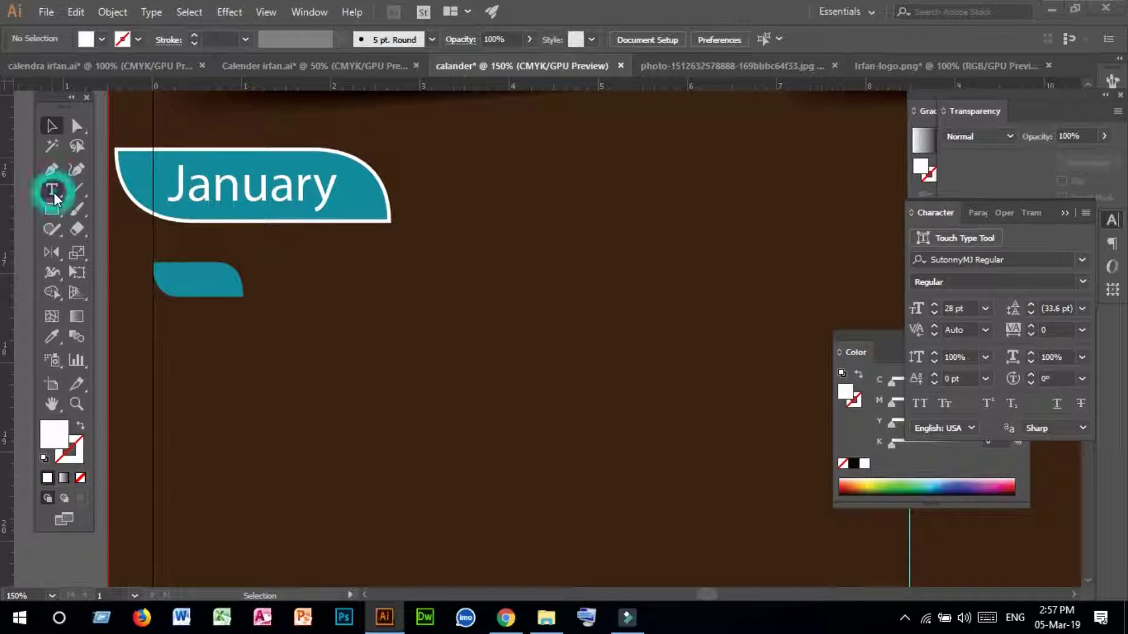
click(56, 126)
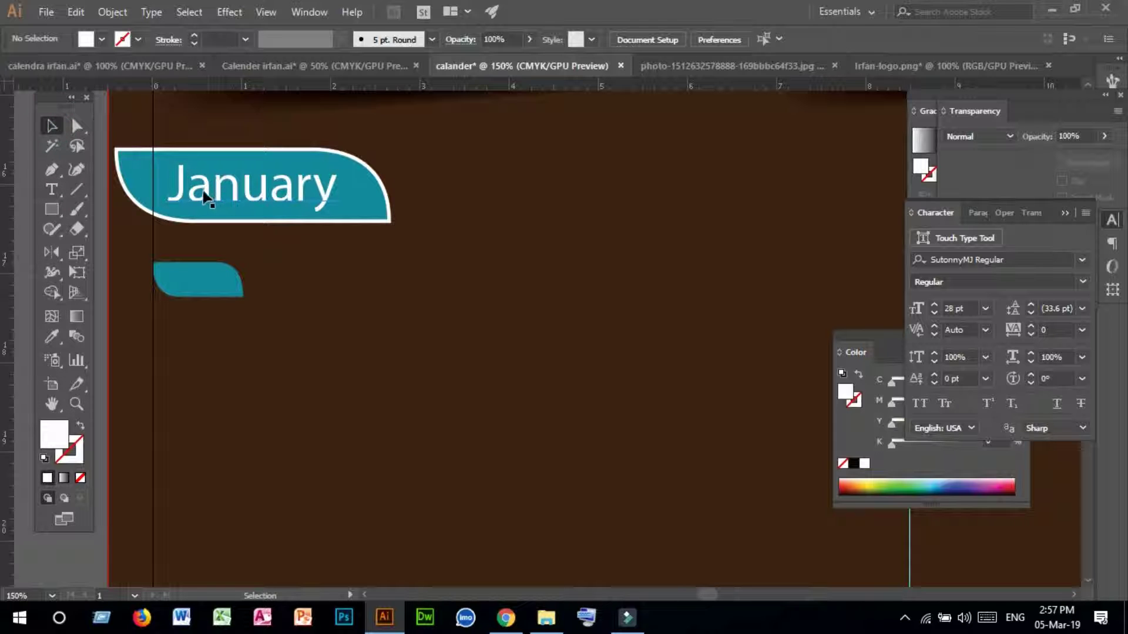
click(202, 195)
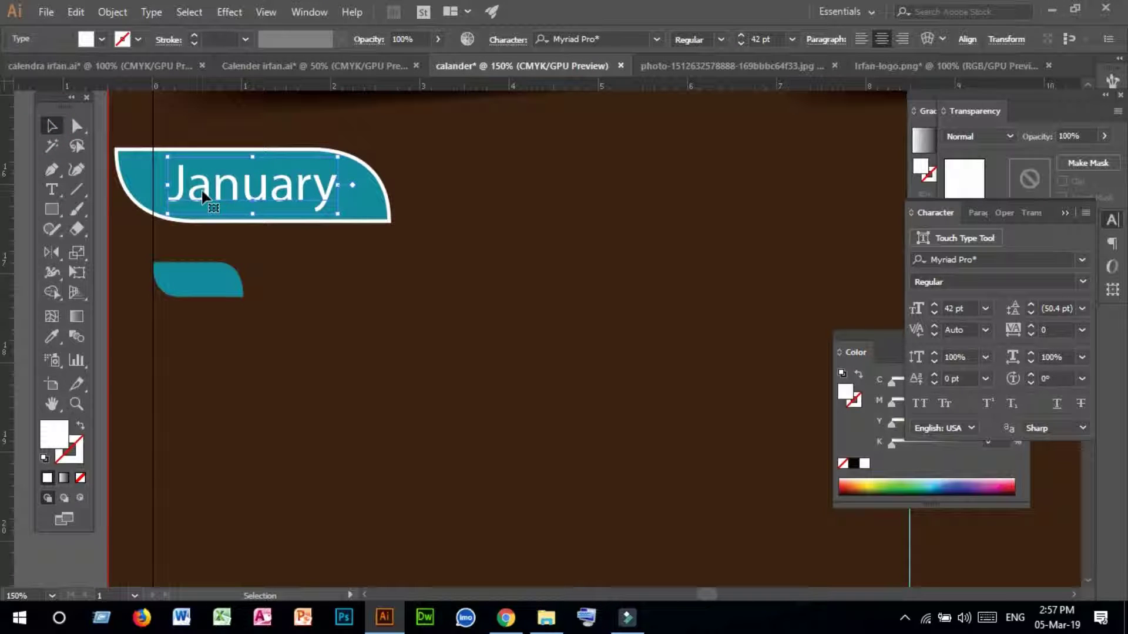
drag(205, 196, 366, 345)
key(t)
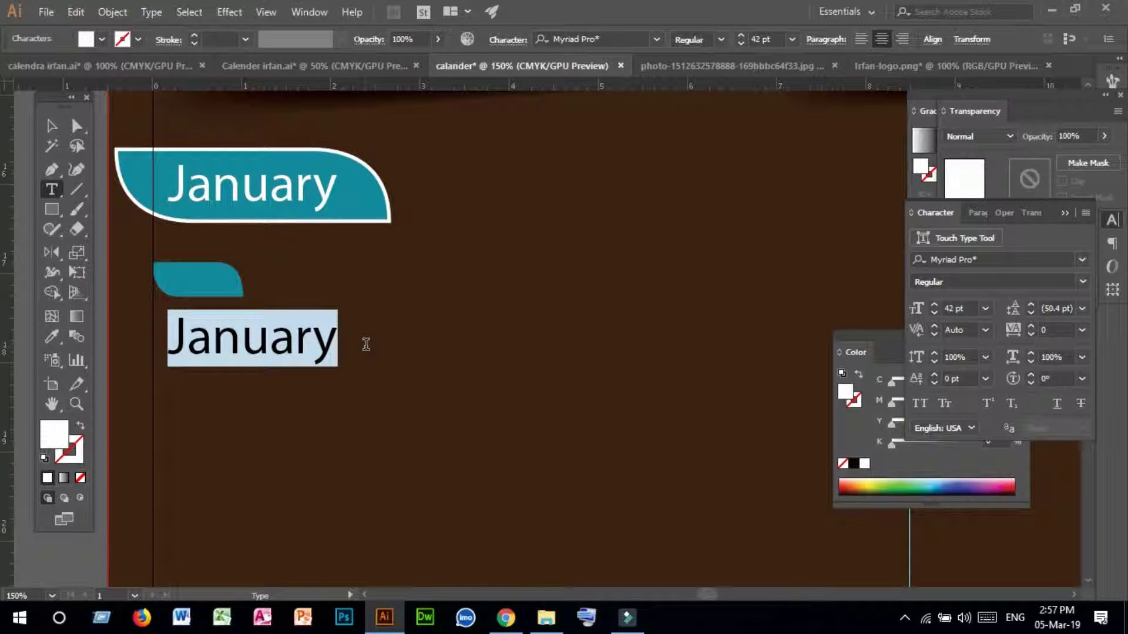
text(Sat)
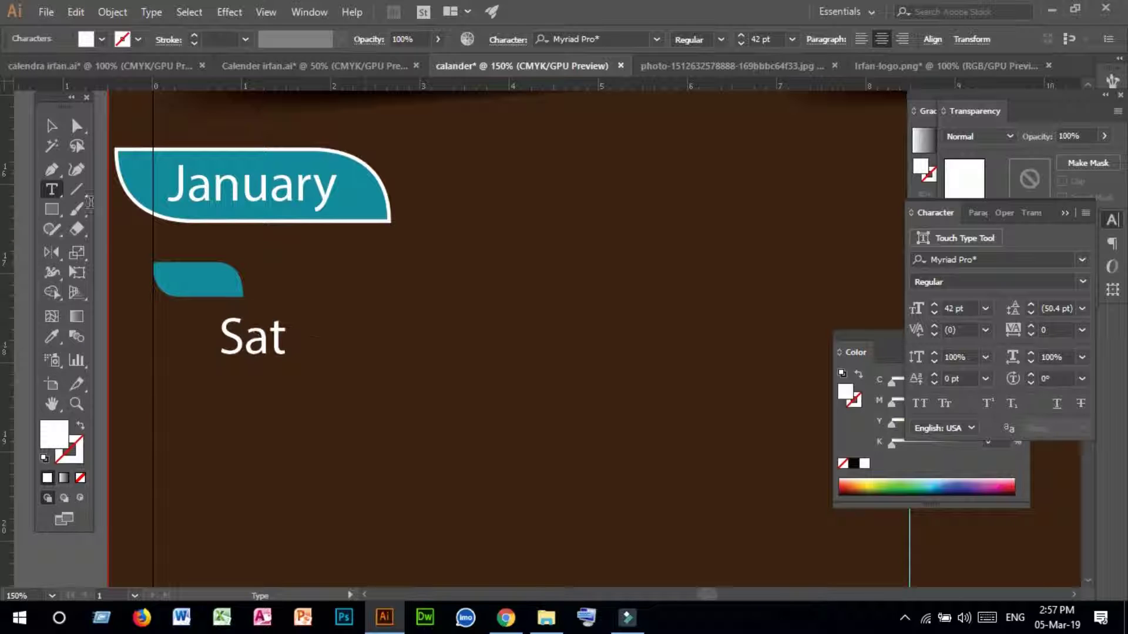
click(50, 127)
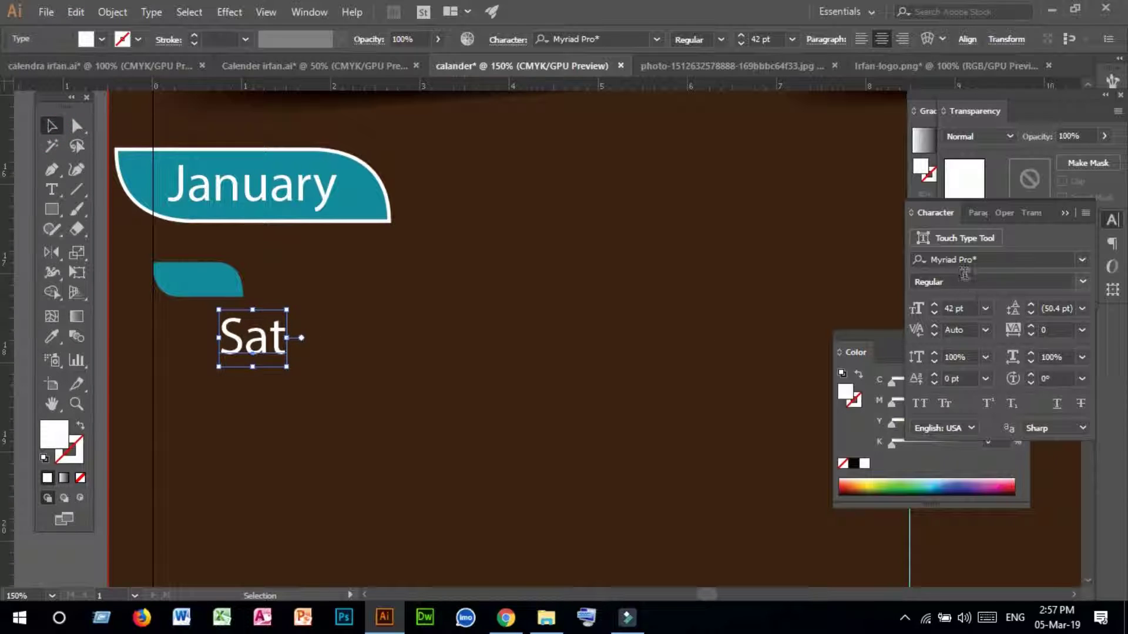
- Set the font size of the Sat text to 28 pt
click(986, 309)
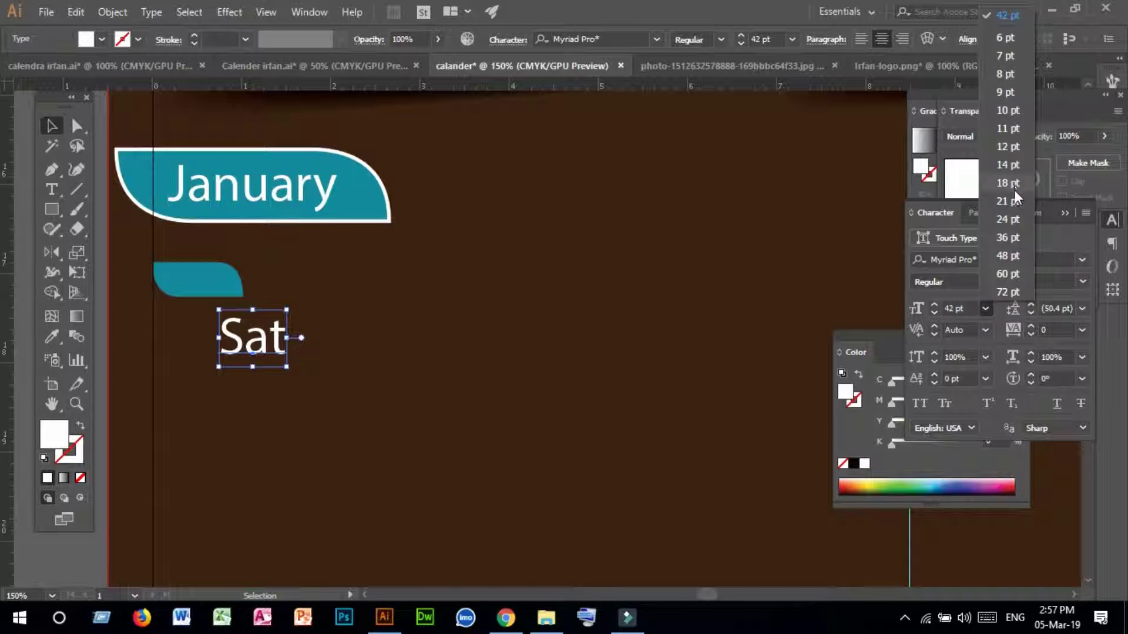
click(1007, 221)
click(934, 305)
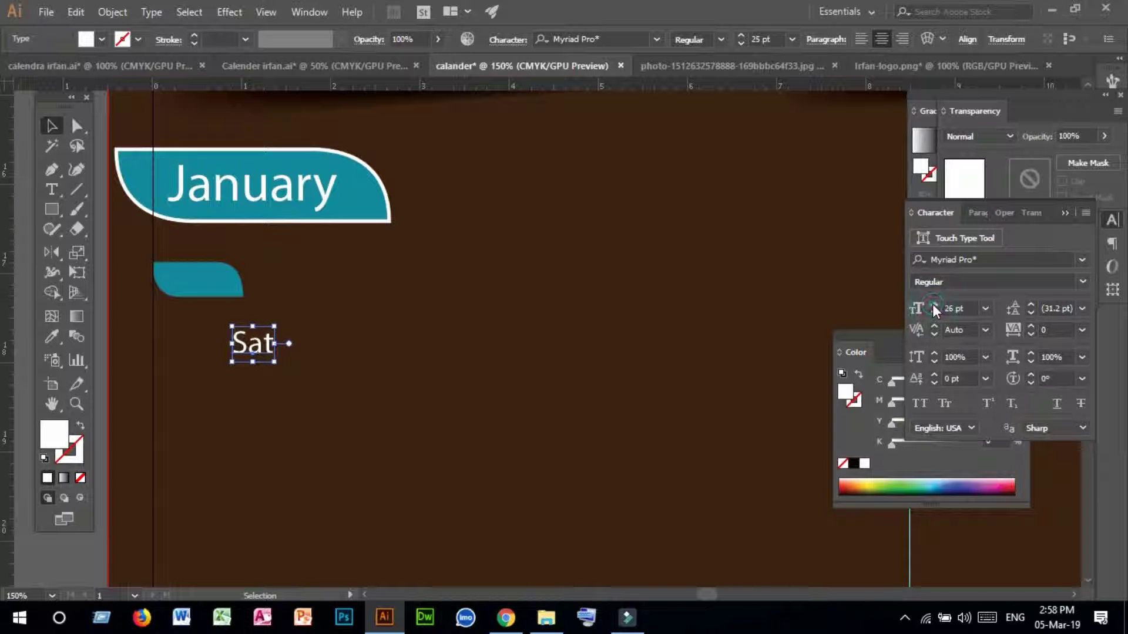
click(934, 305)
click(934, 306)
click(934, 305)
click(365, 329)
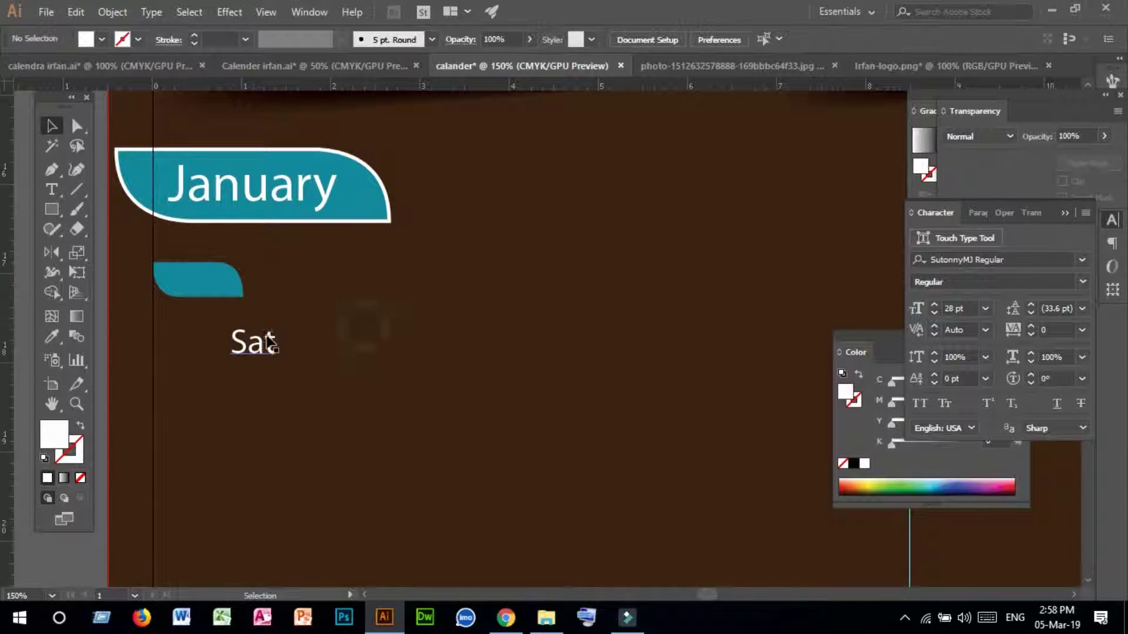
- Move the Sat text onto the small teal leaf shape and center the two on each other horizontally and vertically
click(267, 338)
drag(270, 335, 149, 280)
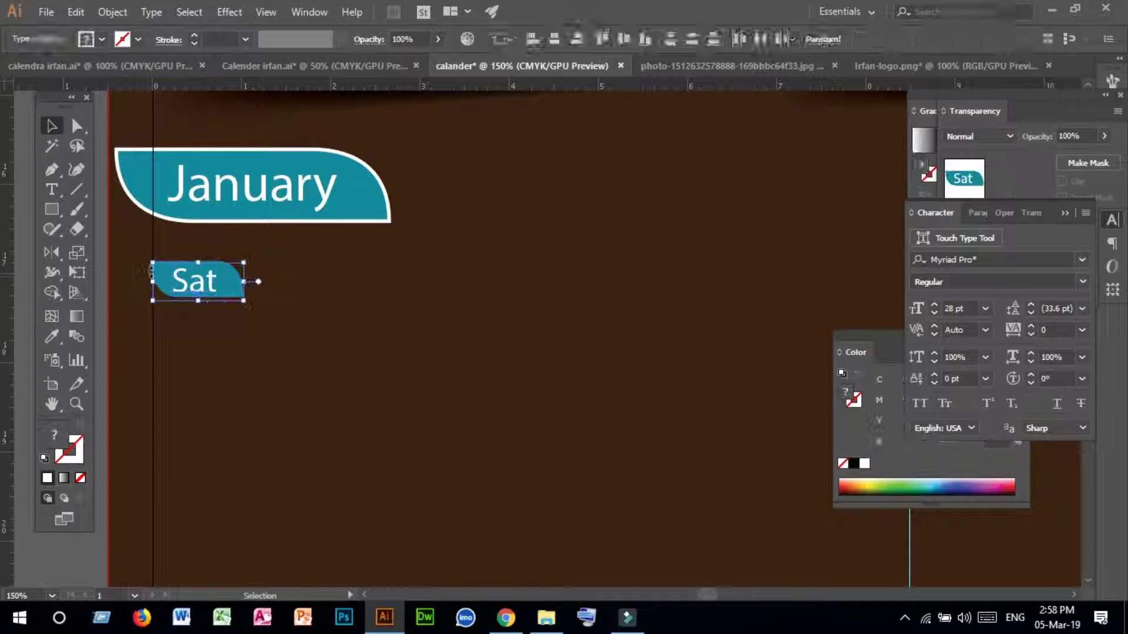
click(552, 40)
click(624, 39)
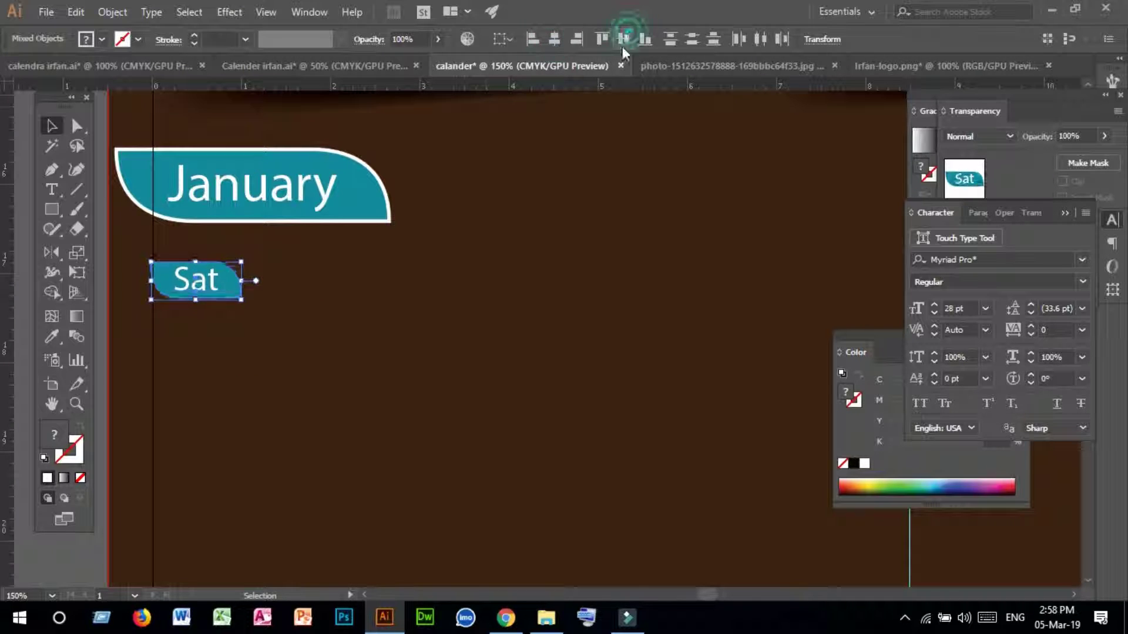
click(264, 313)
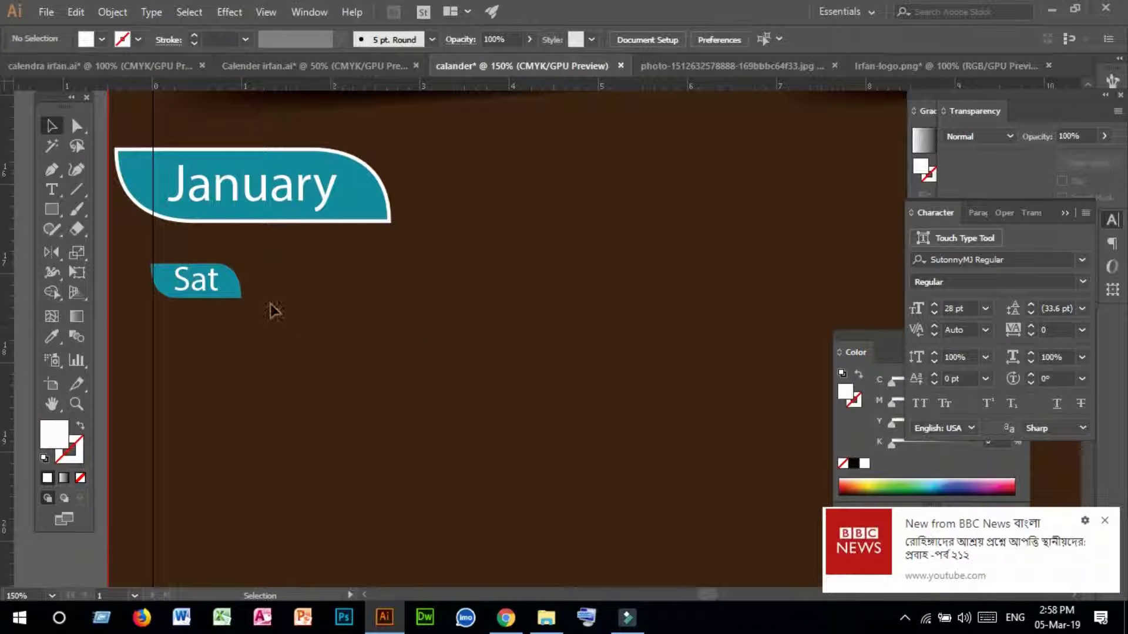
- Duplicate the Sat text below its label, change the copy to "01" and shift it slightly to the right
click(207, 286)
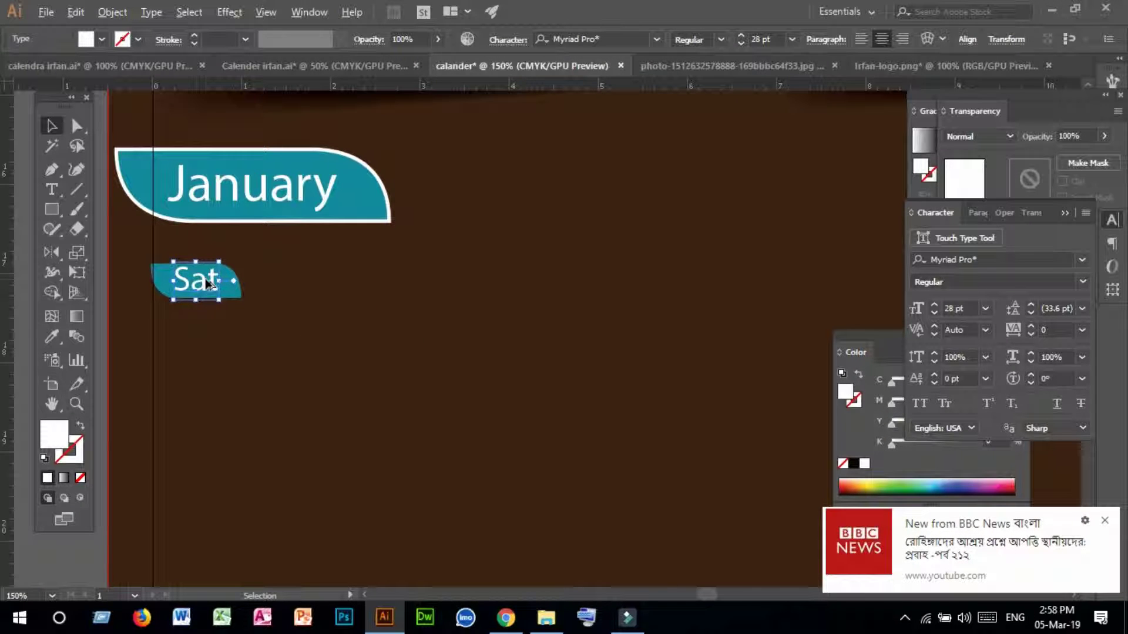
drag(207, 283, 208, 331)
click(210, 373)
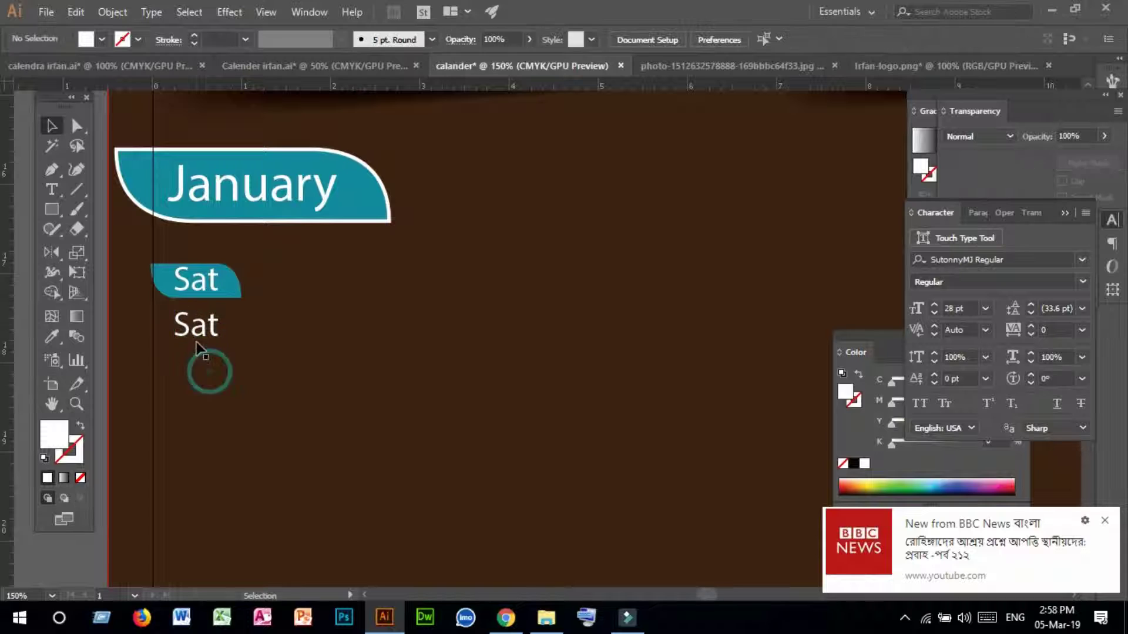
double_click(197, 338)
drag(170, 327, 279, 324)
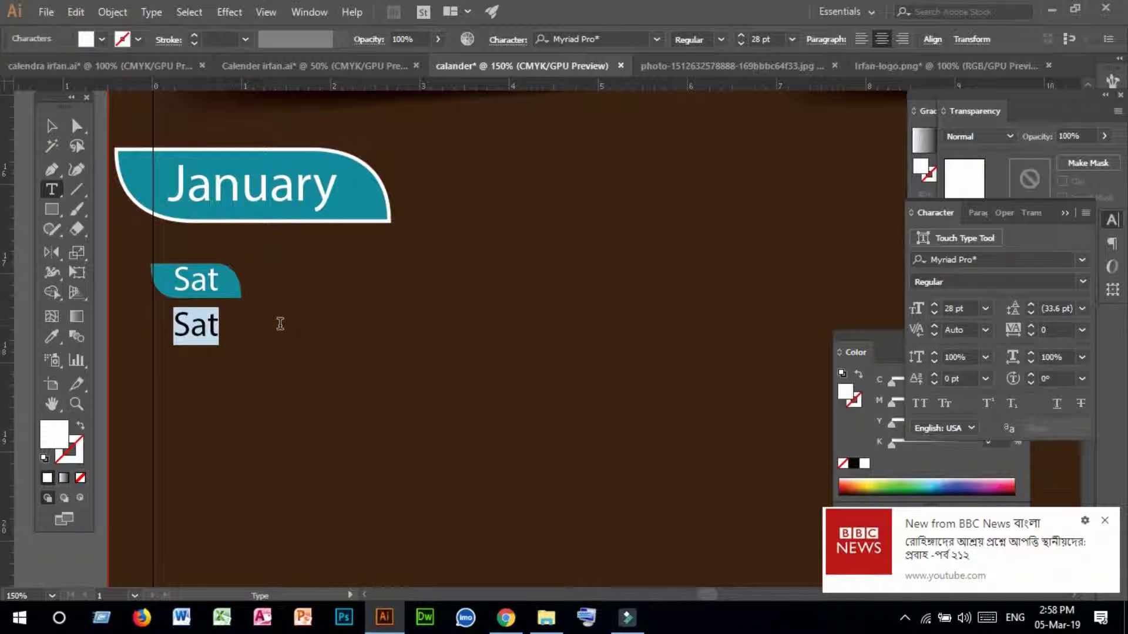
text(01)
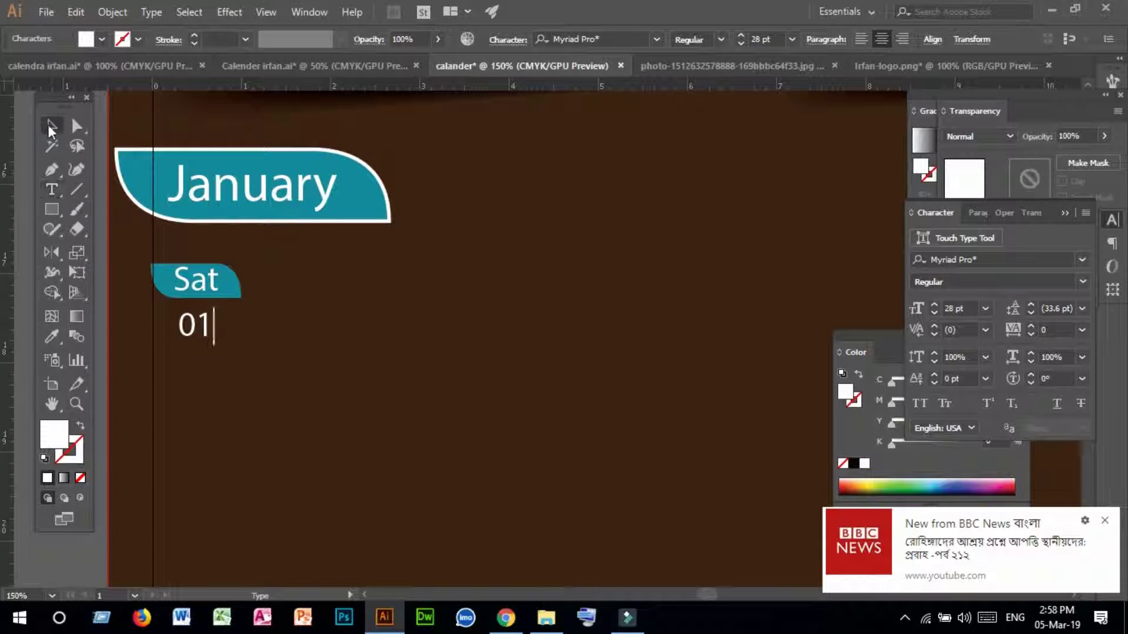
click(51, 126)
drag(211, 325, 234, 325)
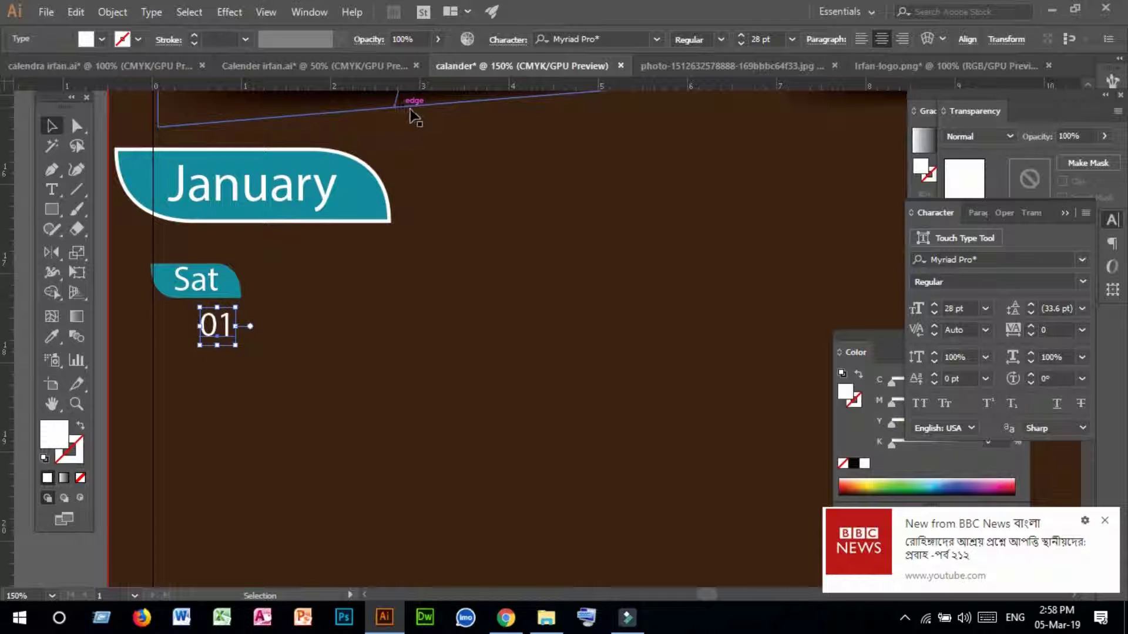
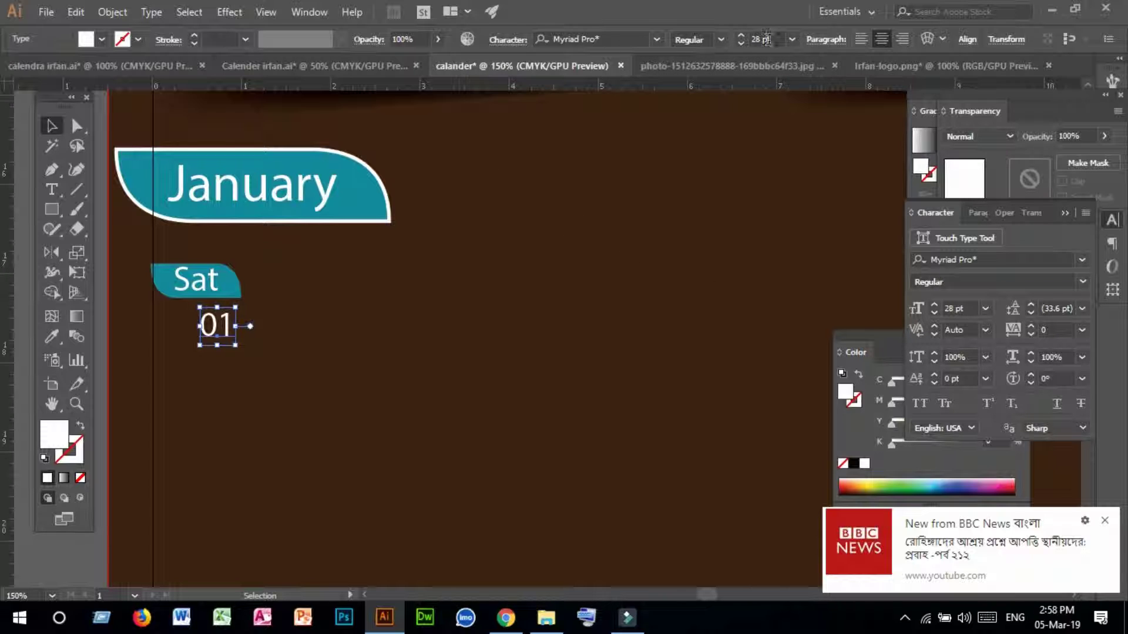
- Set the font size of the 01 date text to 16 pt
click(793, 41)
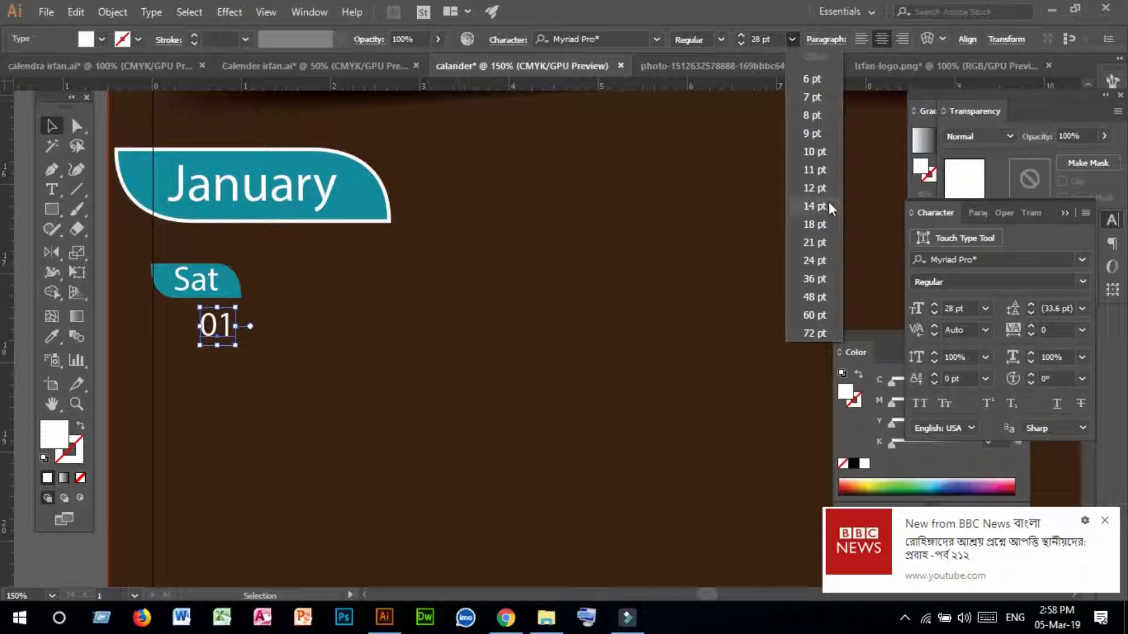
click(814, 206)
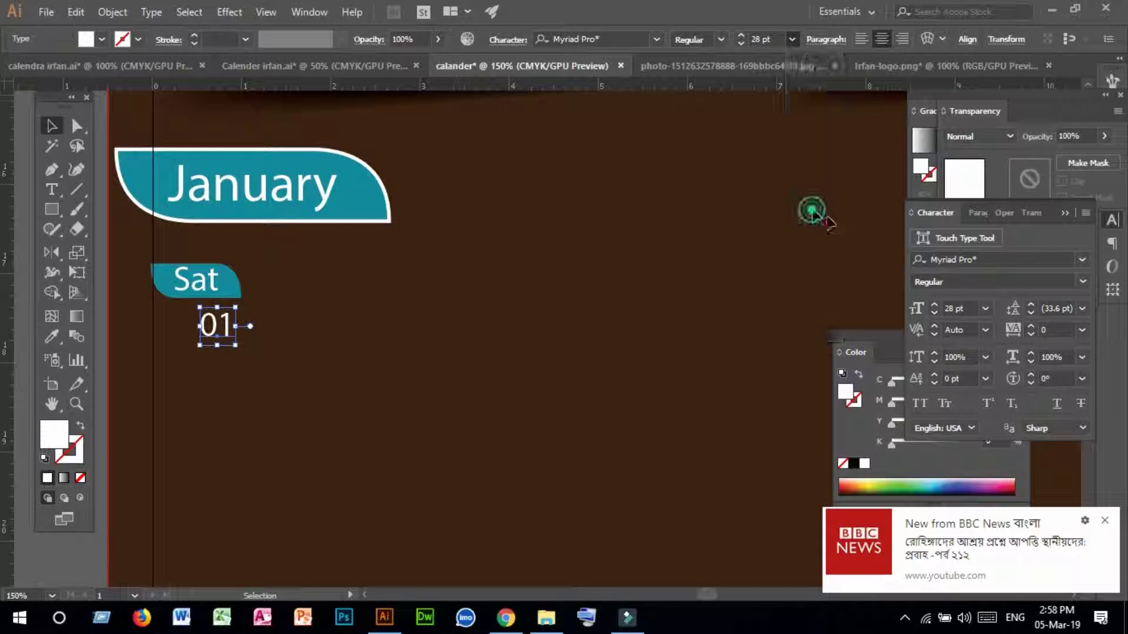
click(934, 303)
click(933, 303)
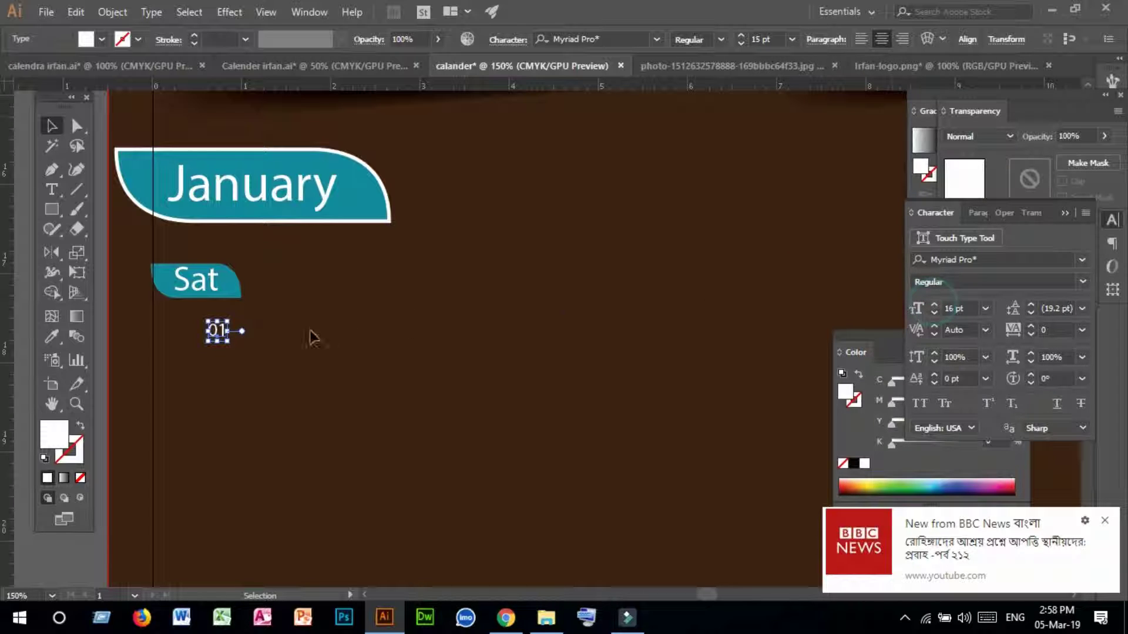
click(310, 331)
click(215, 333)
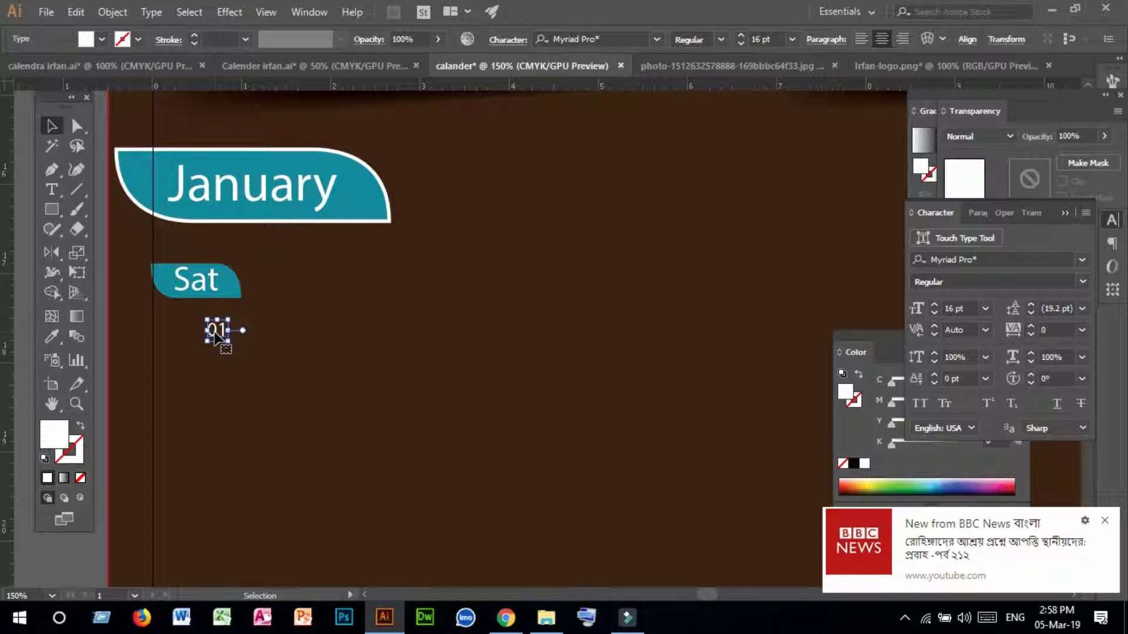
drag(205, 331, 182, 331)
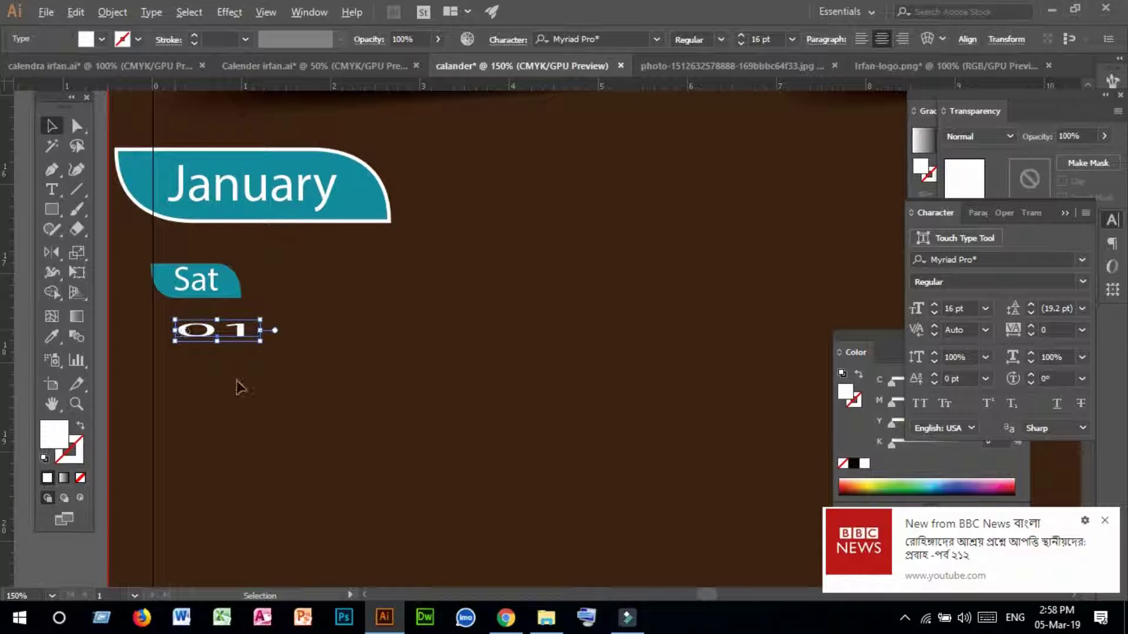
key(ctrl+z)
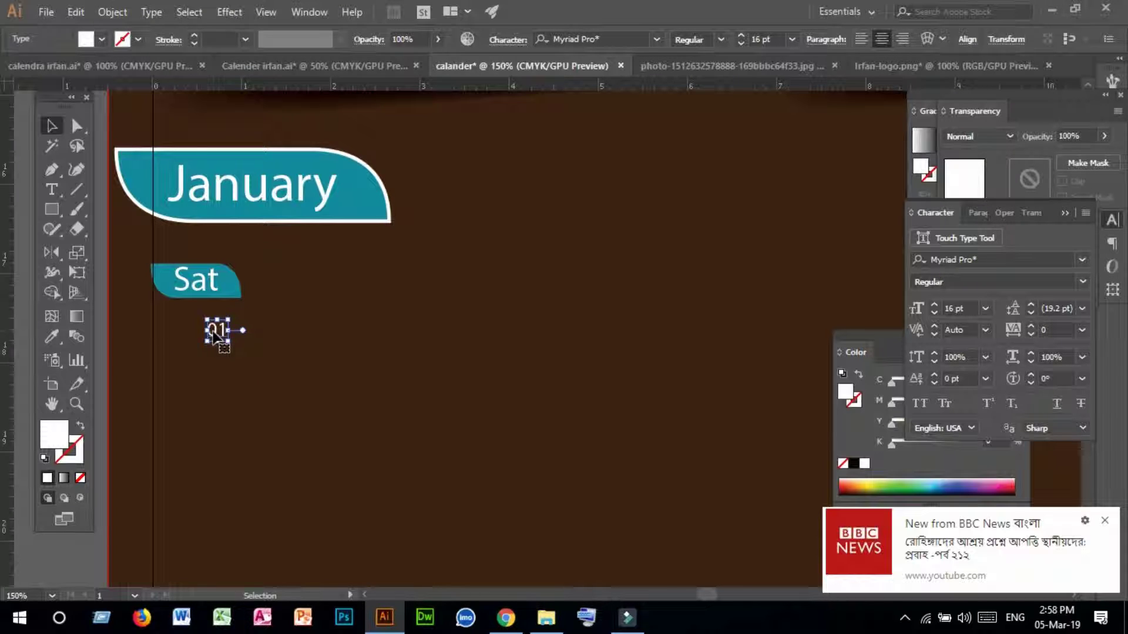
- Duplicate the 01 date text a short distance to its left, below the start of the Sat label
drag(215, 334, 170, 336)
click(179, 358)
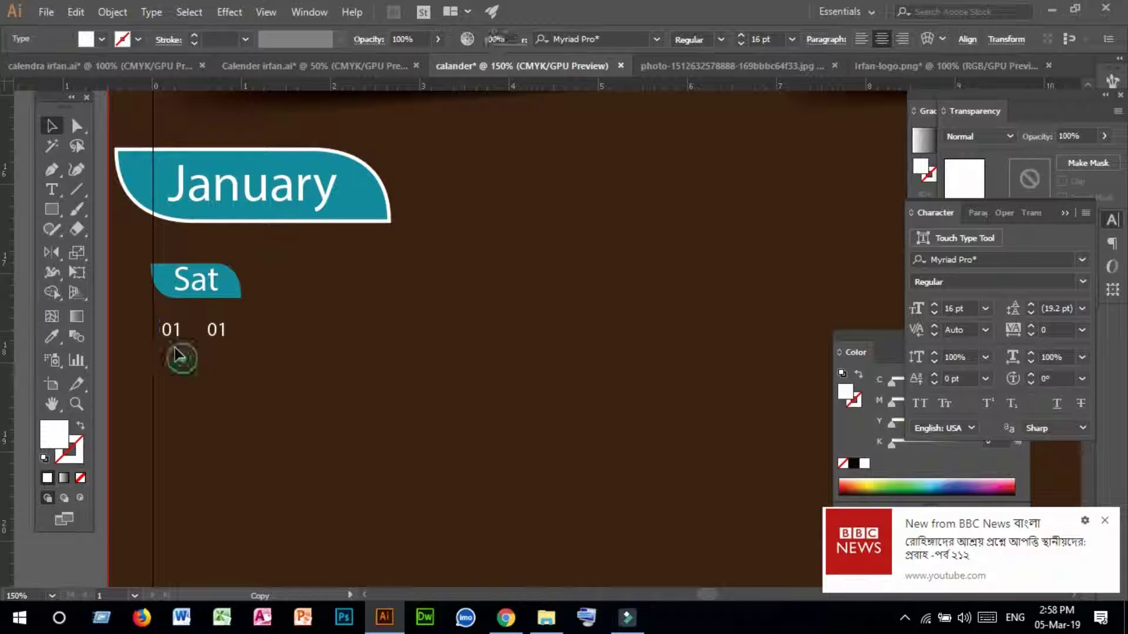
click(170, 335)
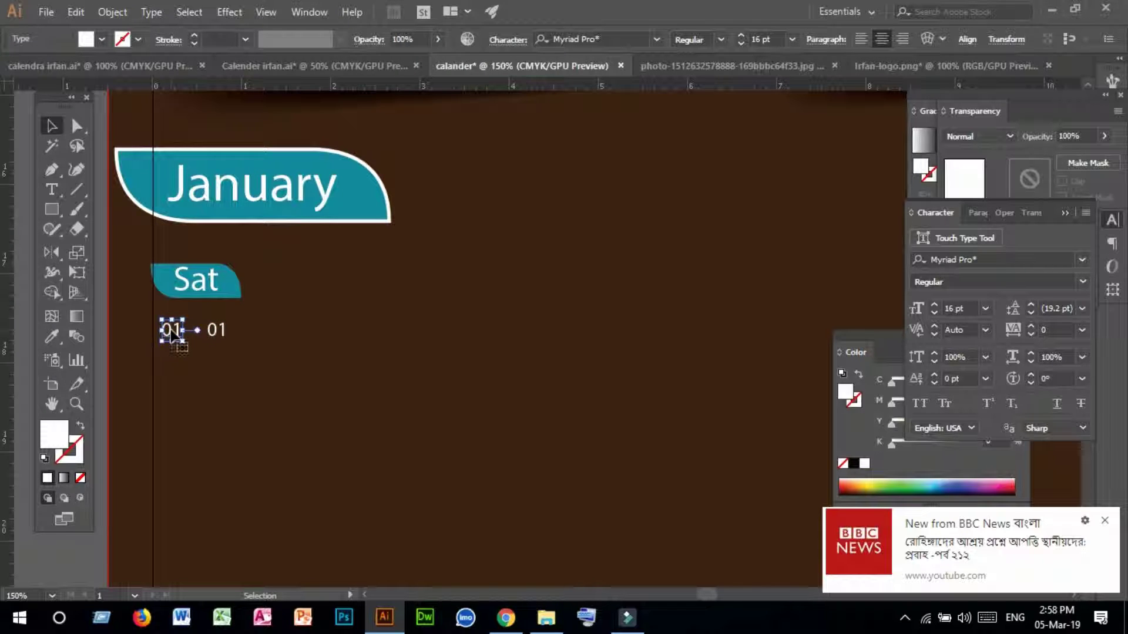
- Change the font of the left 01 copy to SutonnyMJ Regular
double_click(171, 330)
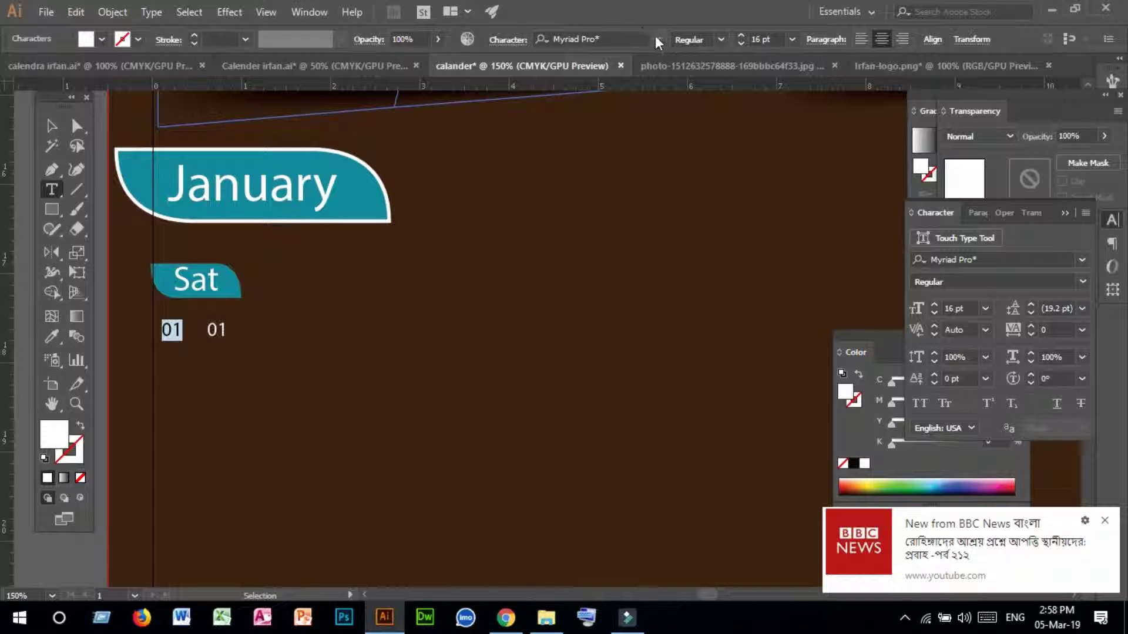
click(657, 39)
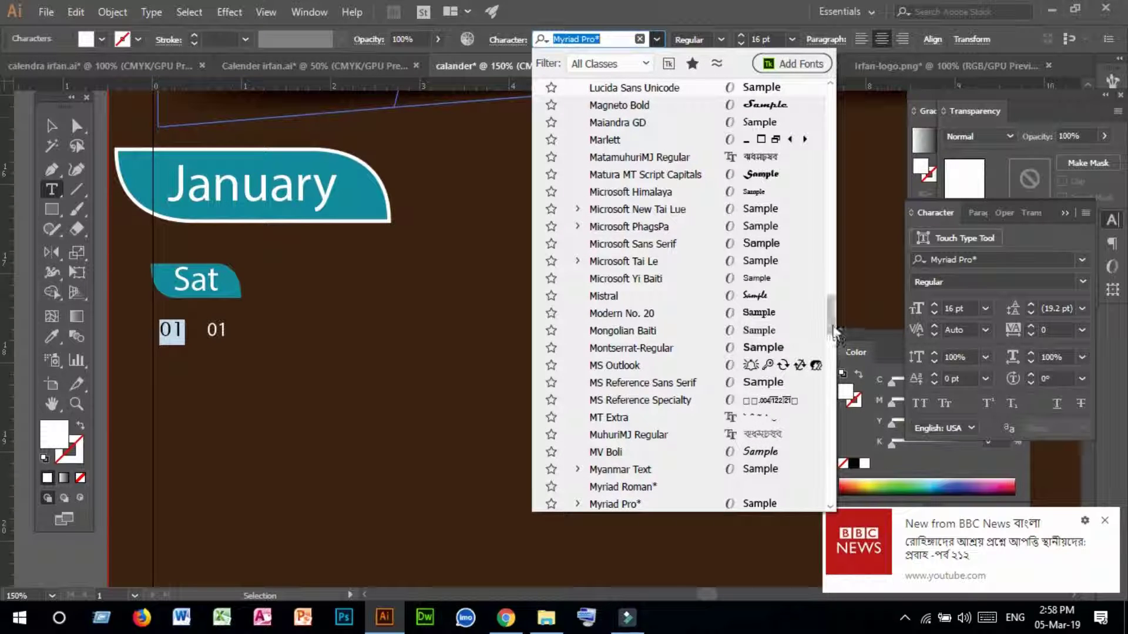
drag(834, 332, 834, 108)
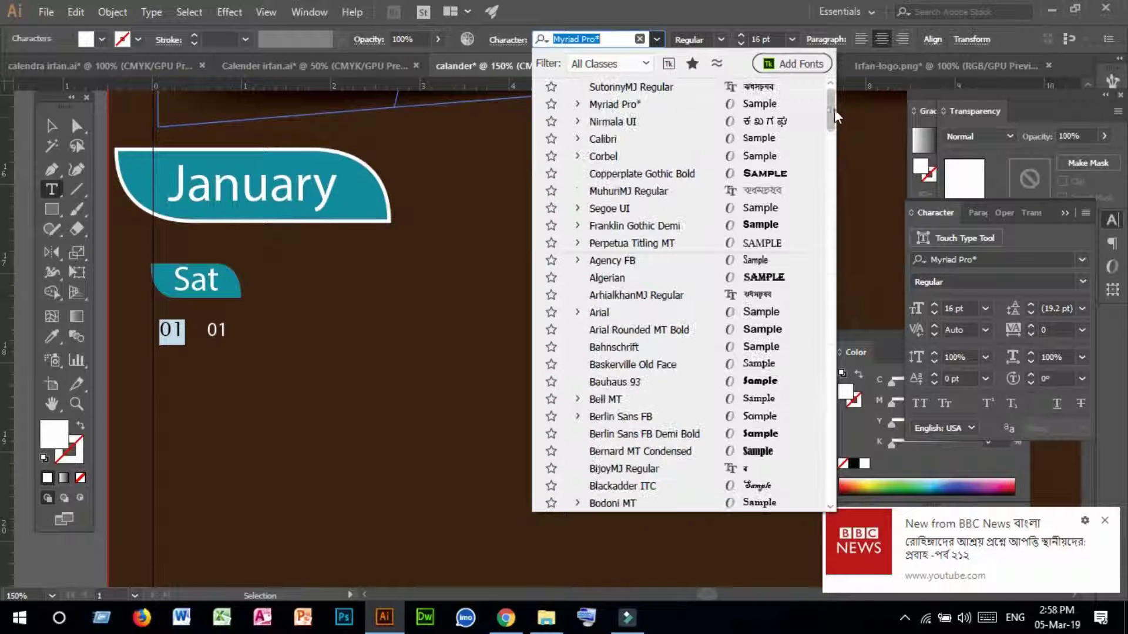
click(784, 89)
click(51, 125)
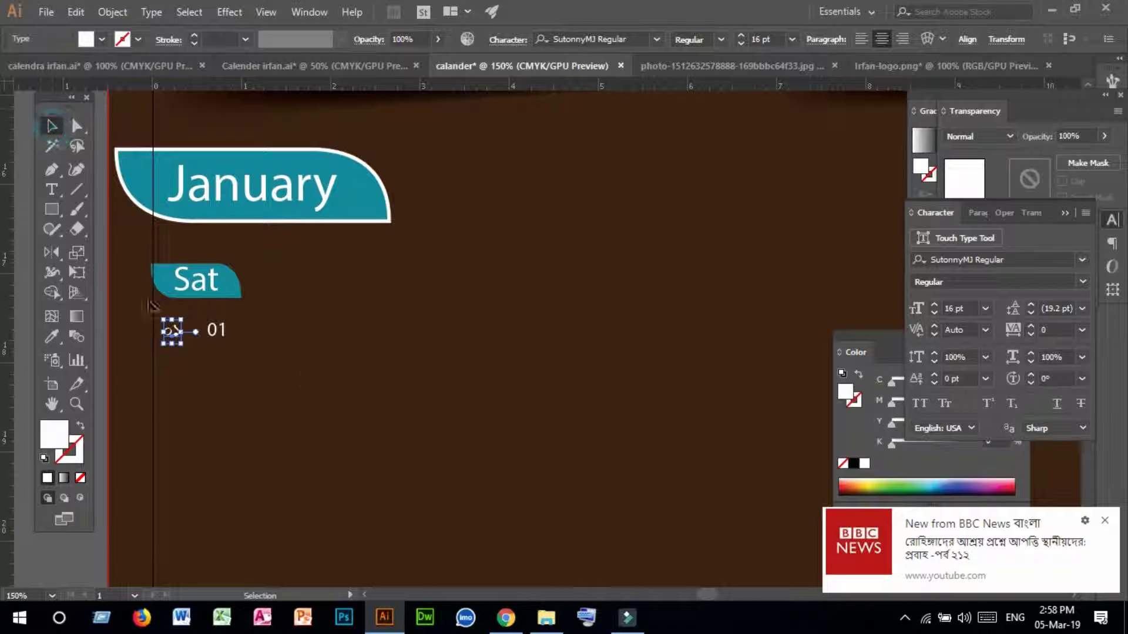
click(346, 380)
- Apply the teal banner's appearance to the Bangla date number with the Eyedropper
click(172, 330)
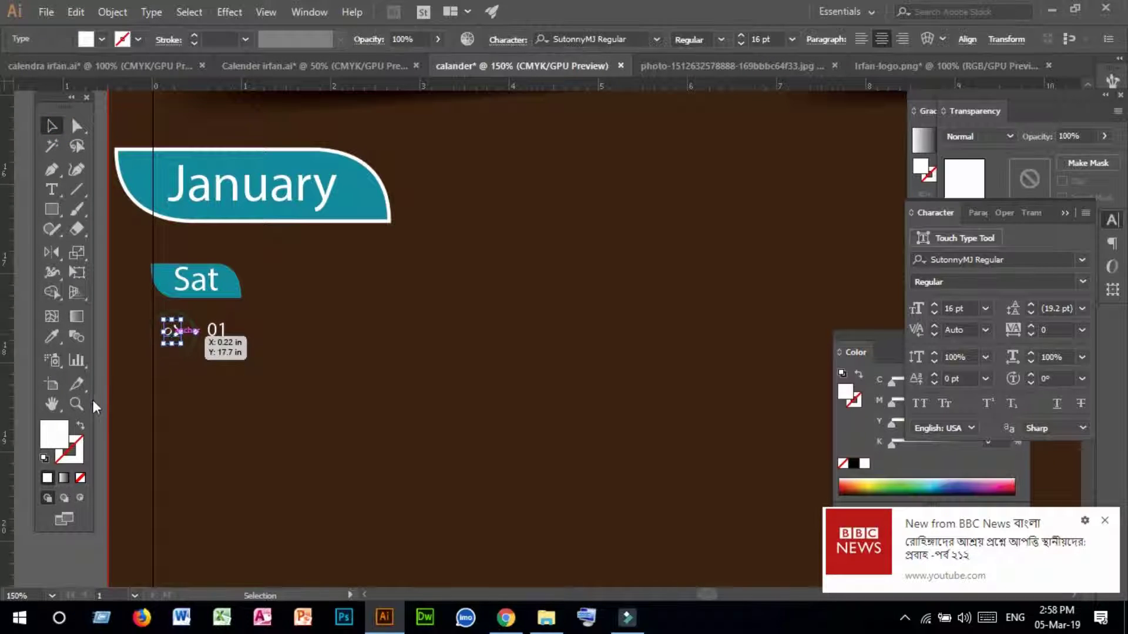
click(76, 404)
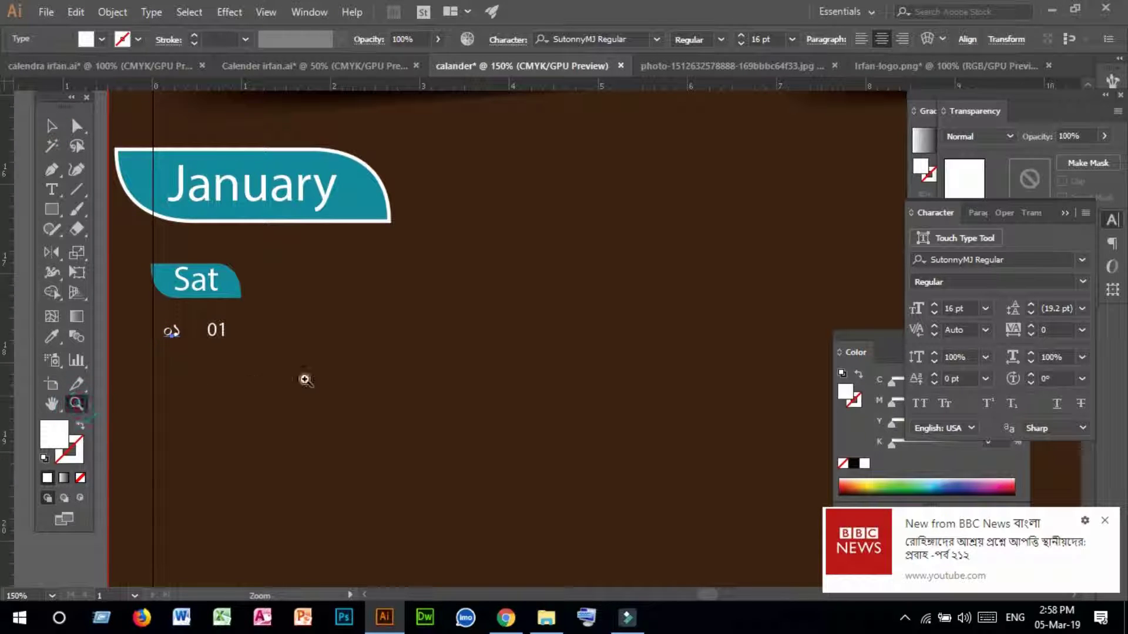
alt+click(330, 366)
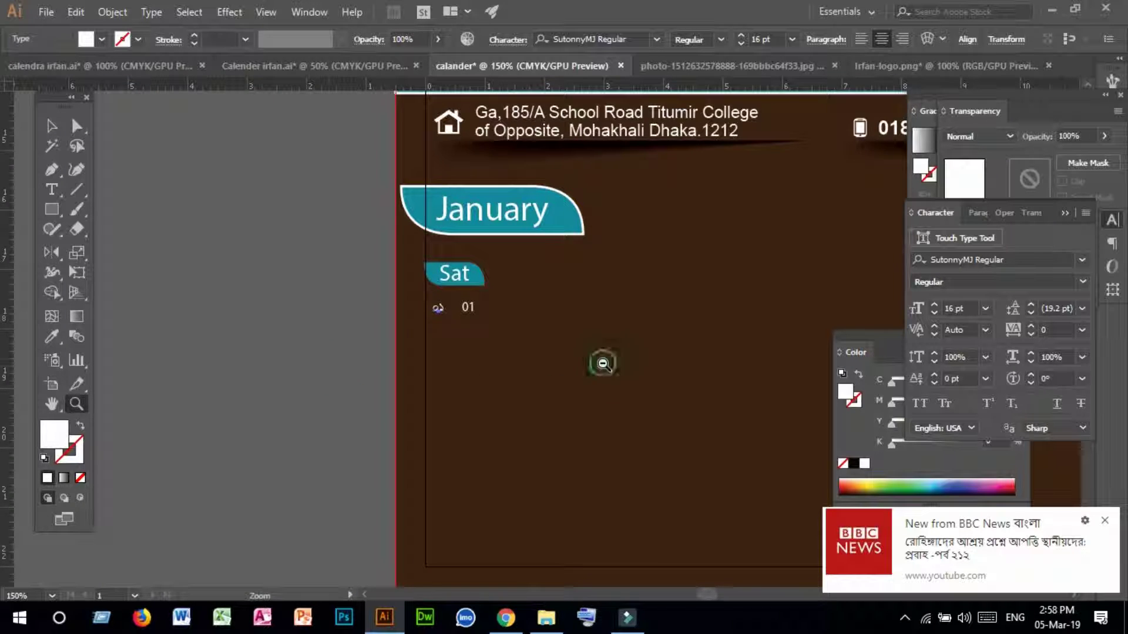
alt+click(595, 319)
alt+click(629, 334)
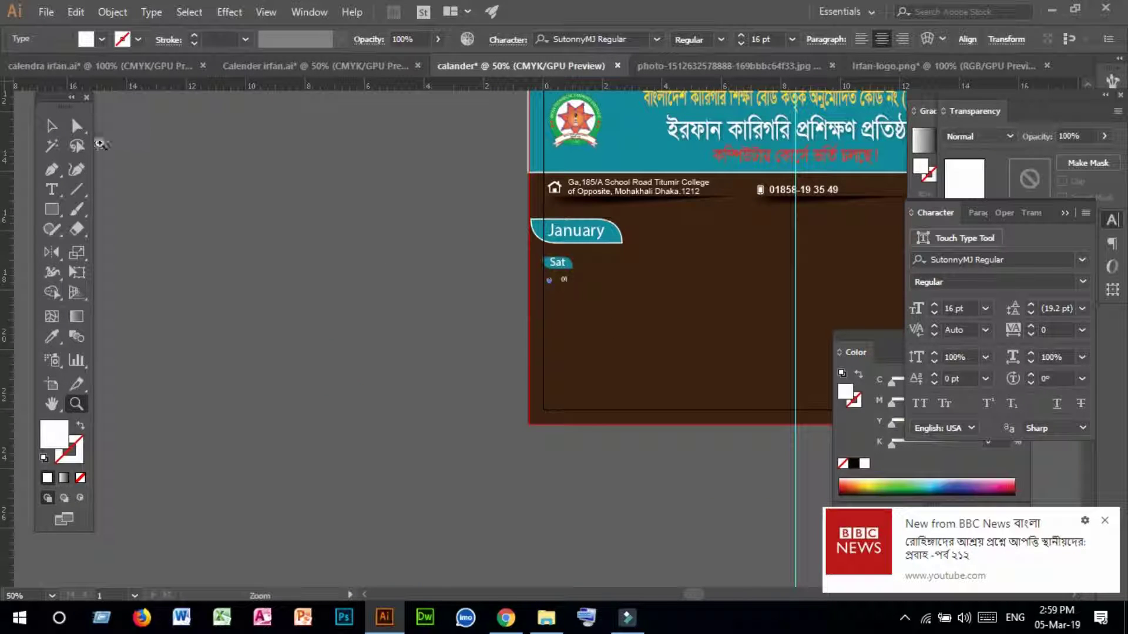
click(48, 125)
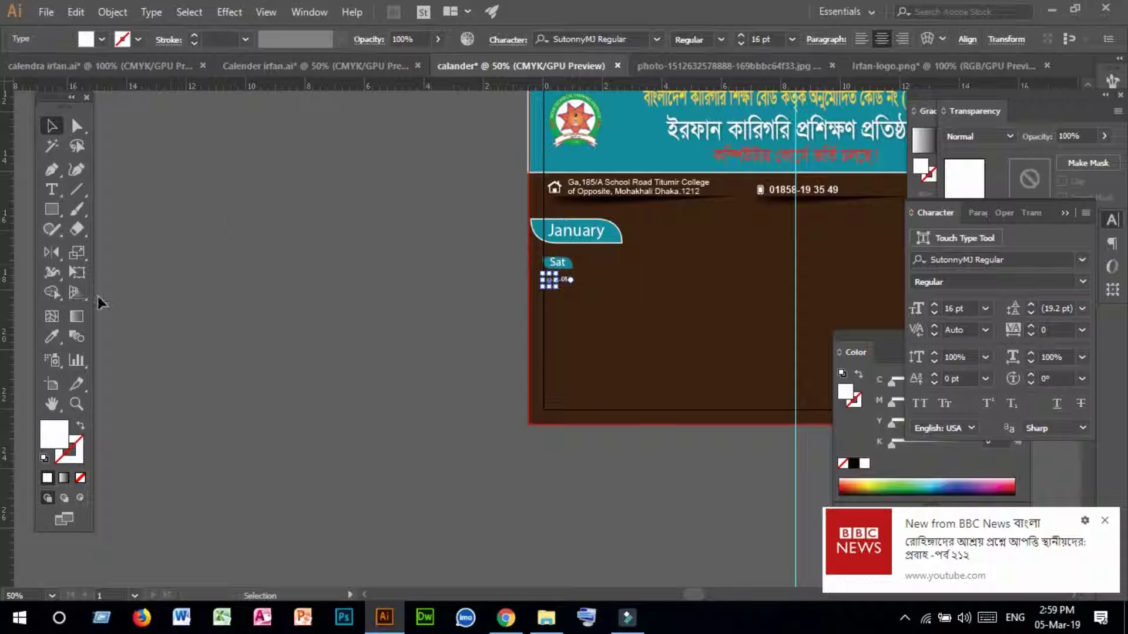
click(54, 339)
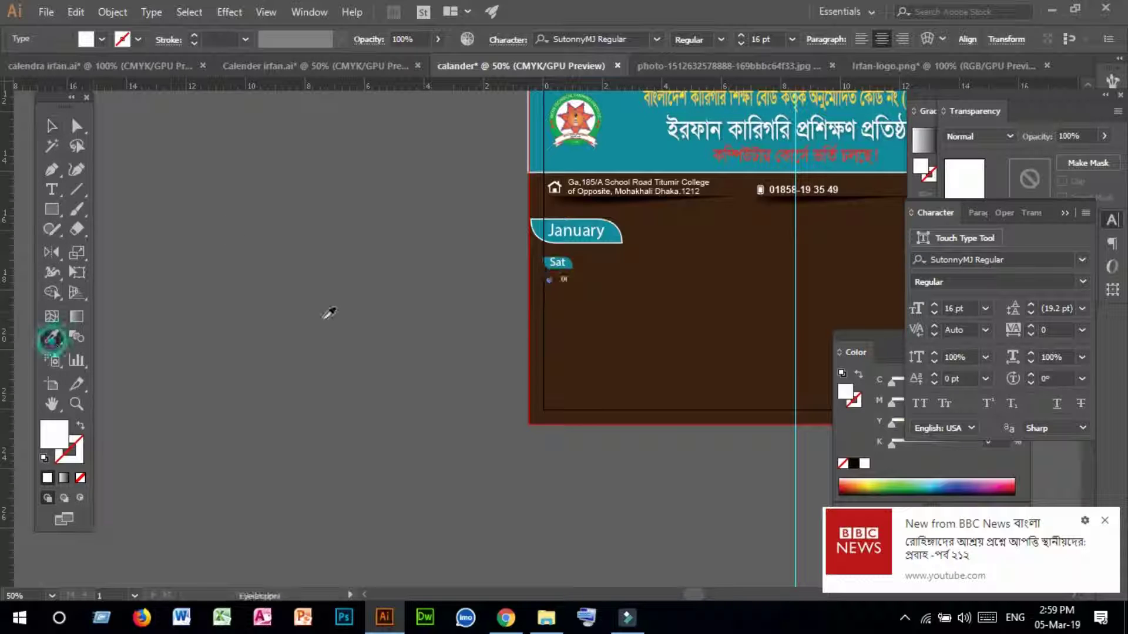
click(620, 151)
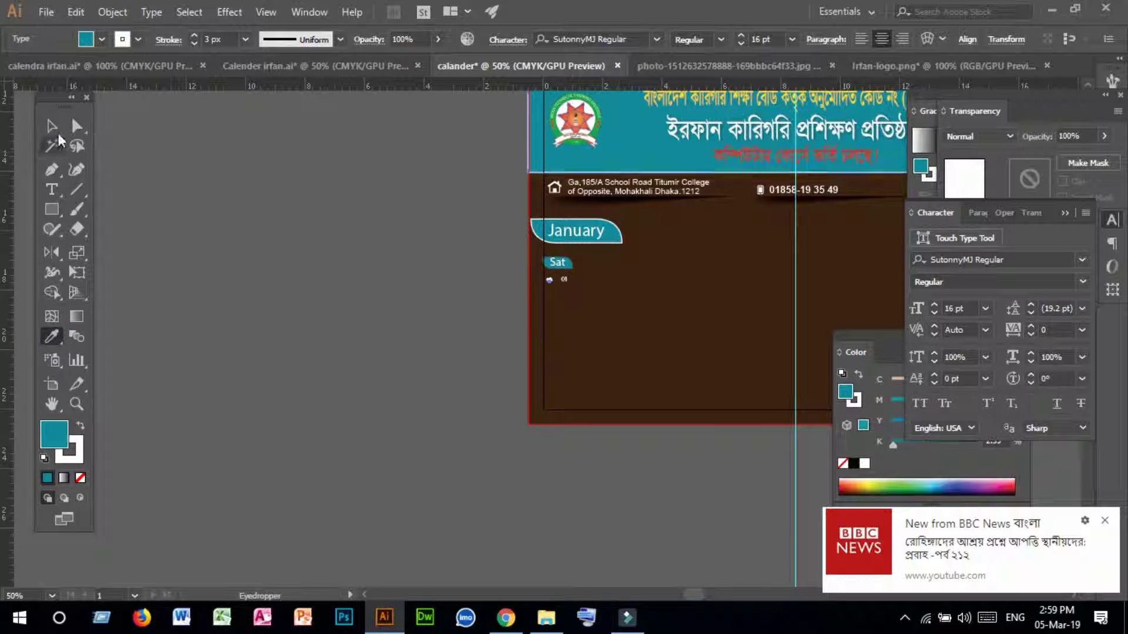
click(51, 125)
click(232, 206)
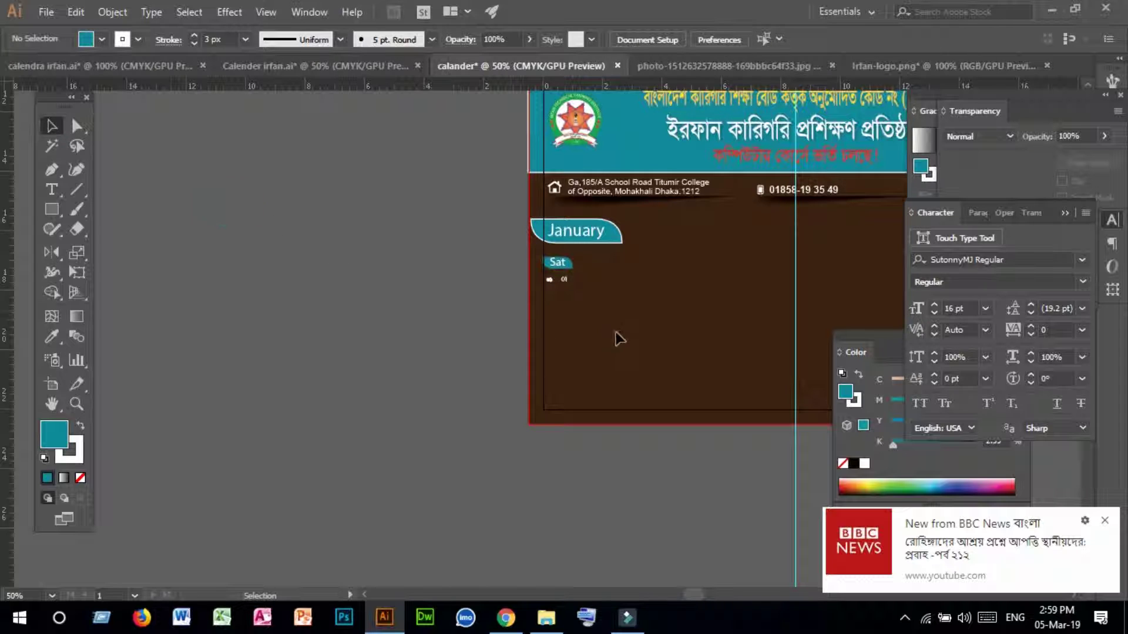
- Color the English 01 date with the peach tone sampled from the sky in the photo using the Eyedropper
click(563, 280)
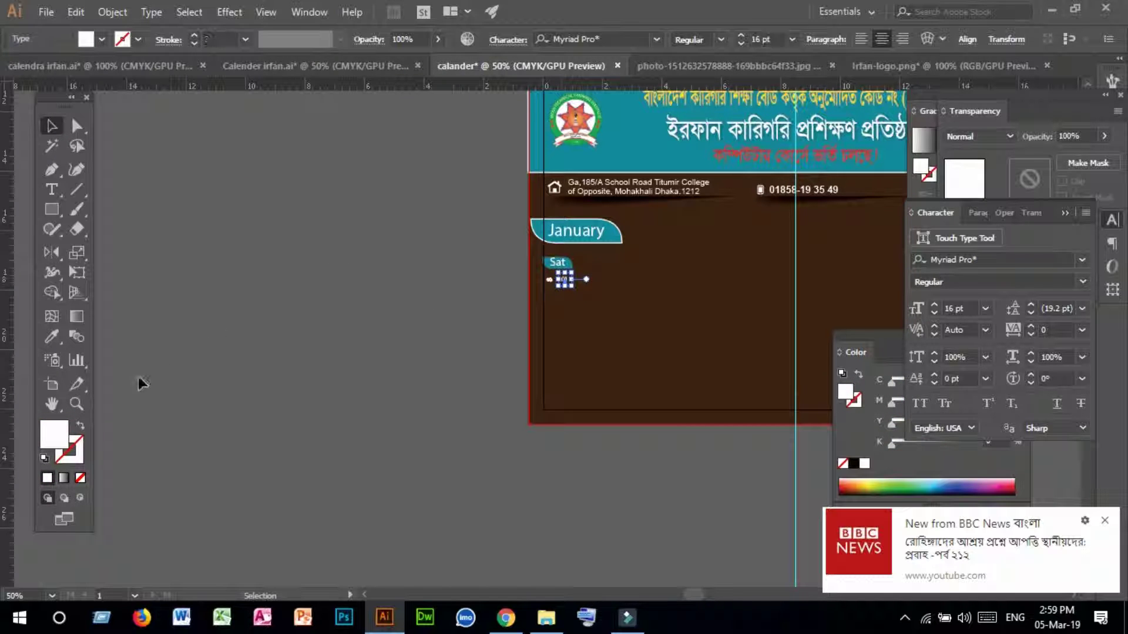
click(57, 404)
drag(574, 285, 352, 393)
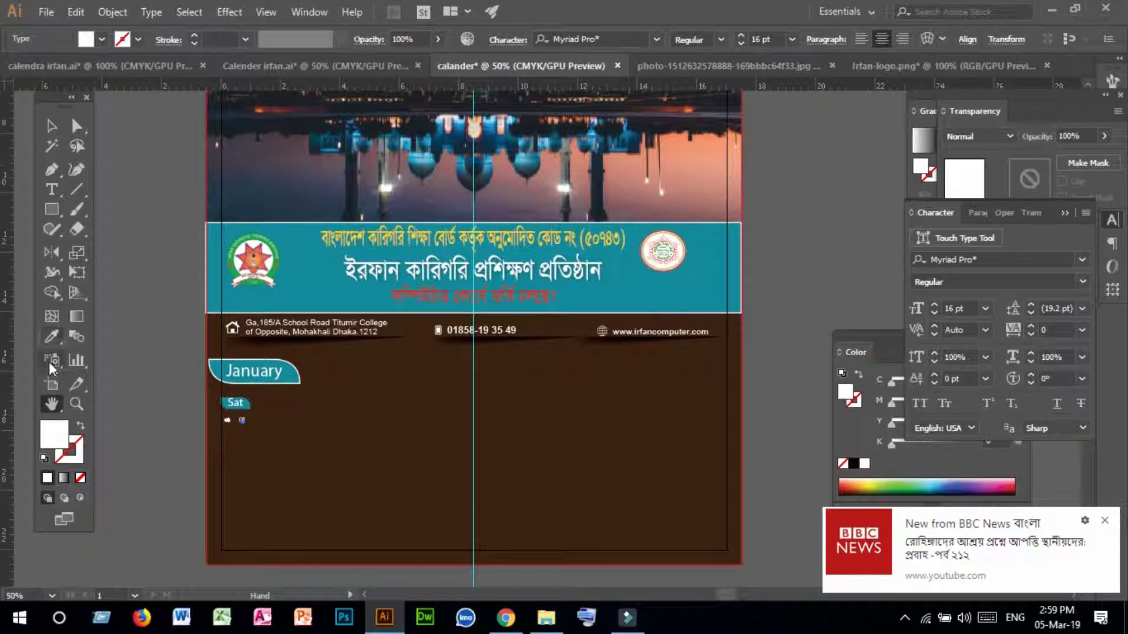
click(51, 342)
click(699, 164)
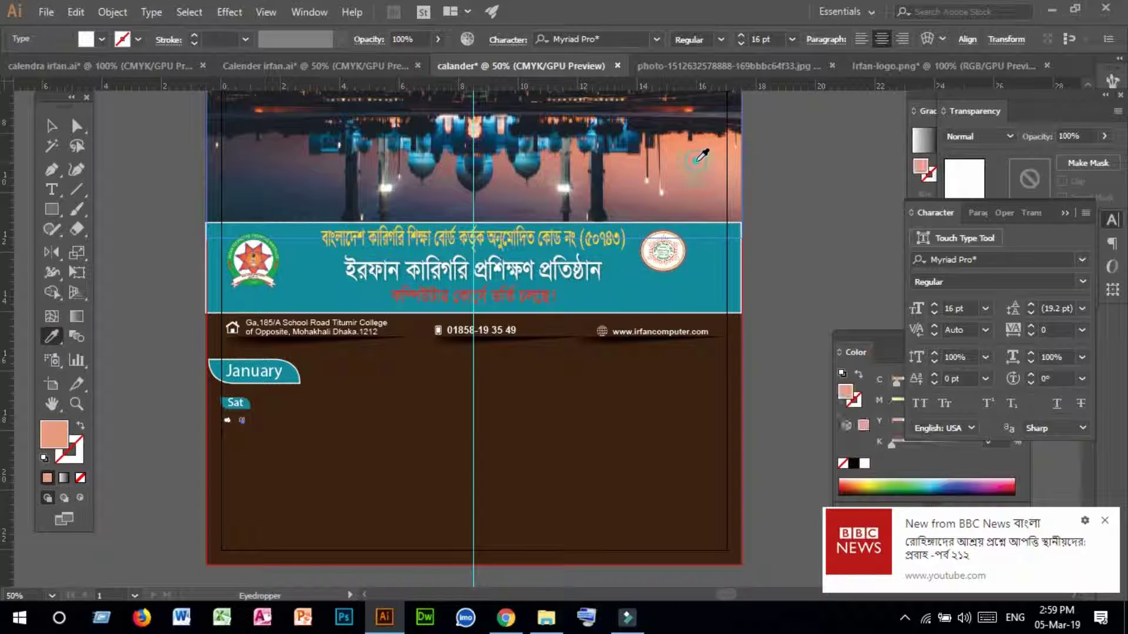
click(51, 125)
click(137, 253)
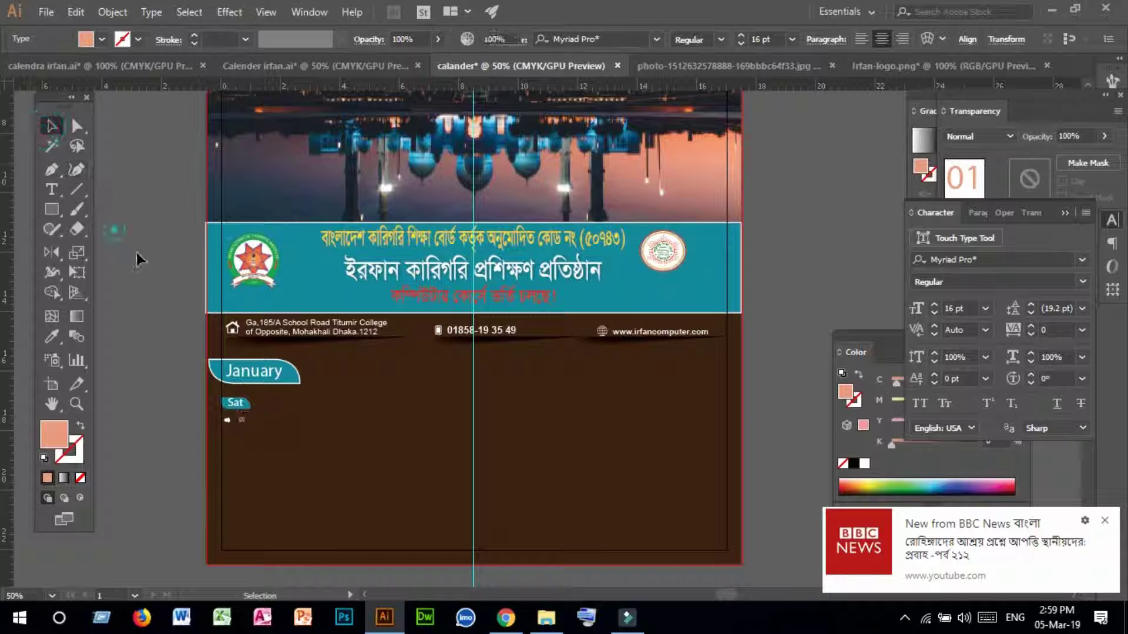
- Remove the white stroke from the Bangla date number, keeping its teal fill
click(75, 406)
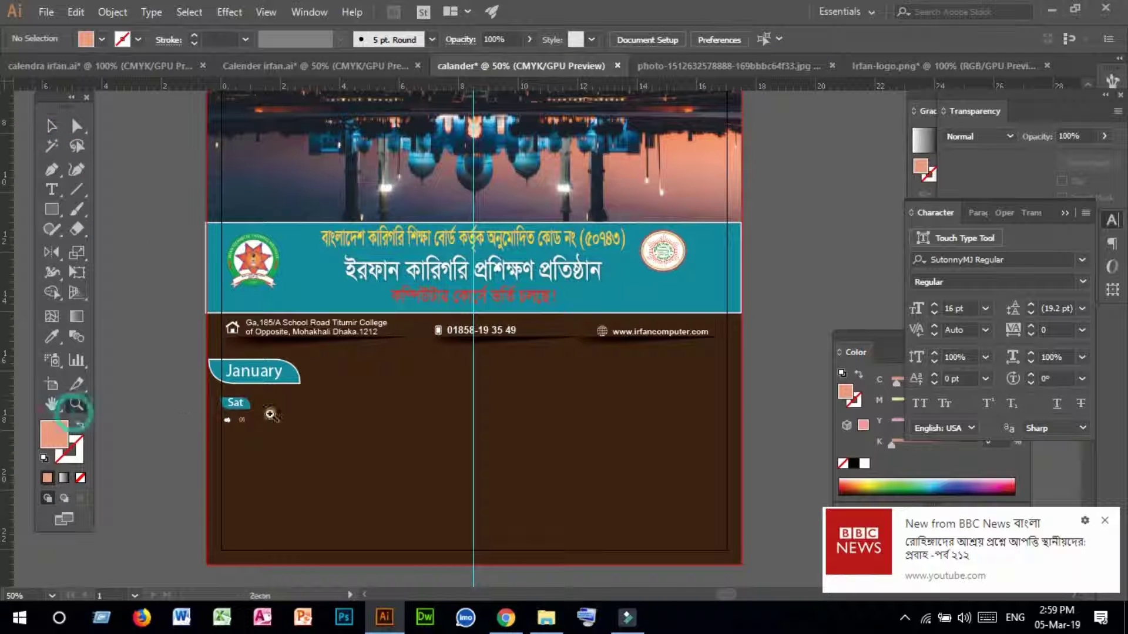
click(268, 410)
click(537, 339)
click(529, 335)
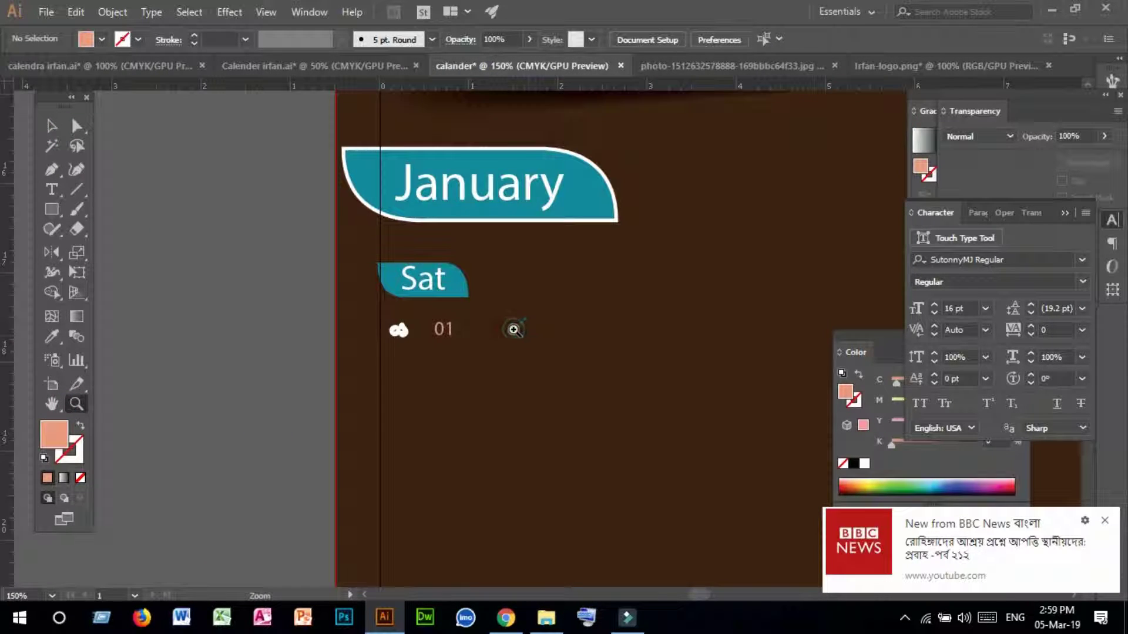
click(513, 327)
click(513, 325)
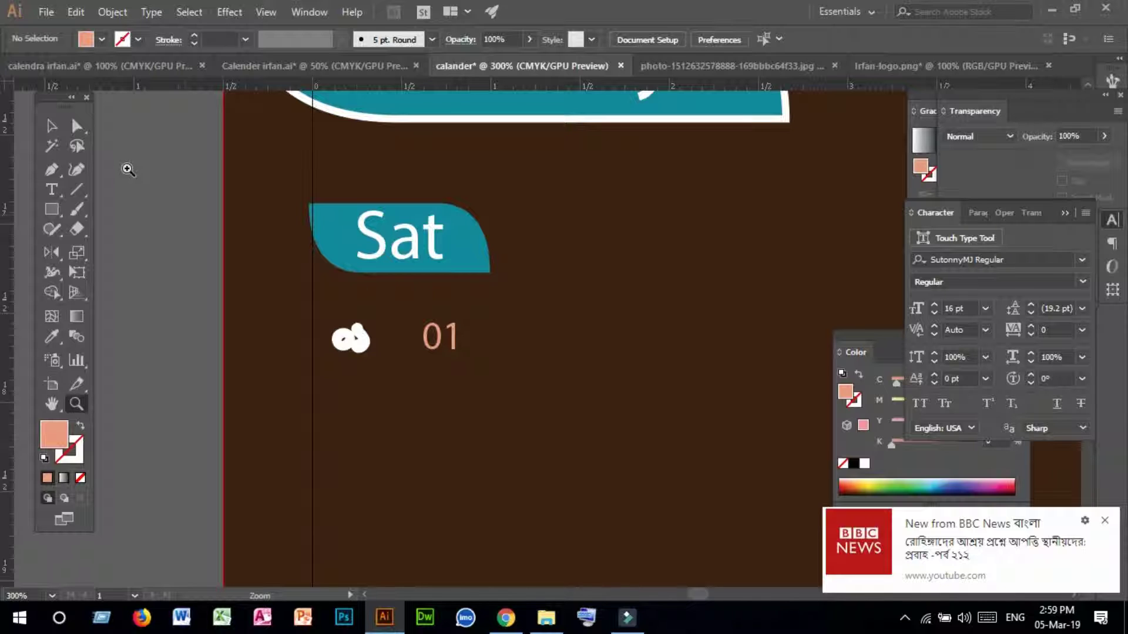
click(54, 129)
drag(371, 379, 326, 312)
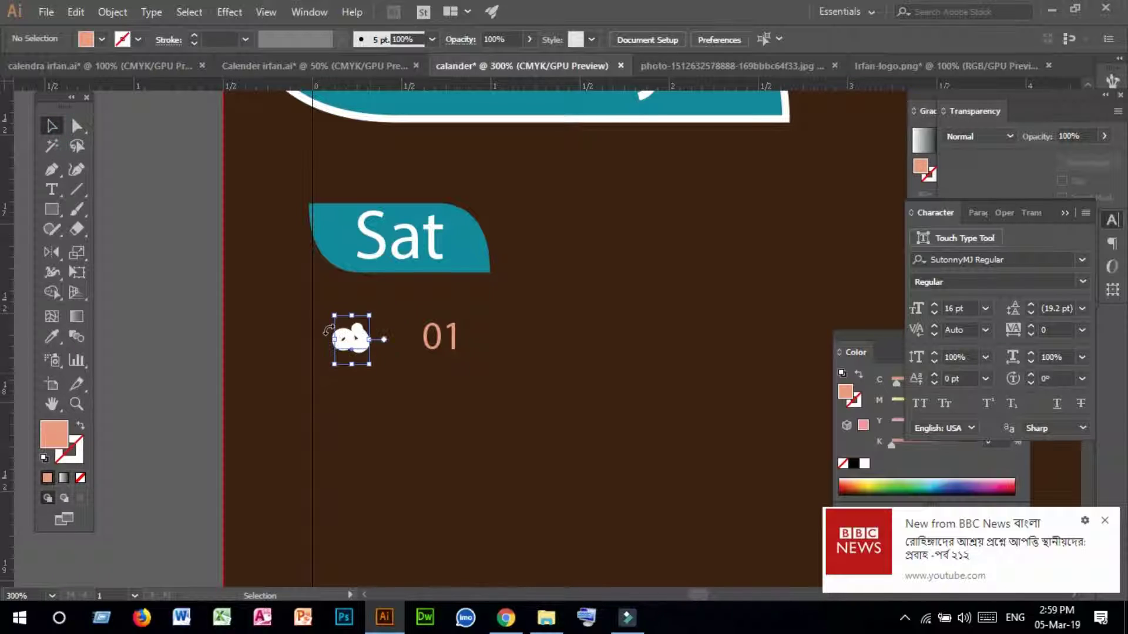
click(71, 455)
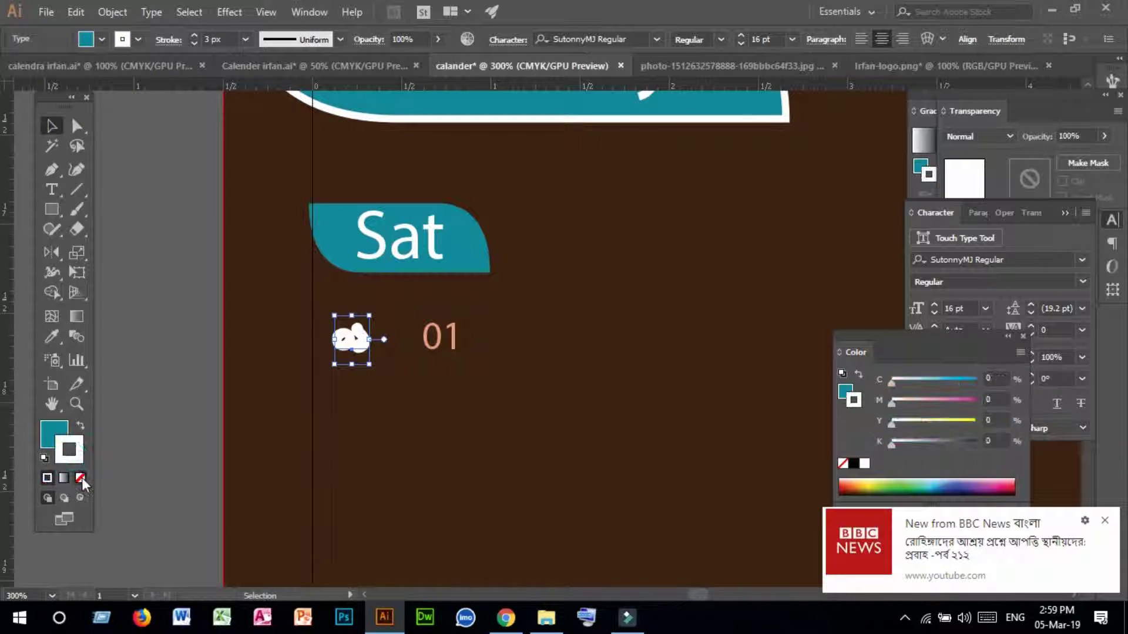
click(80, 478)
click(49, 436)
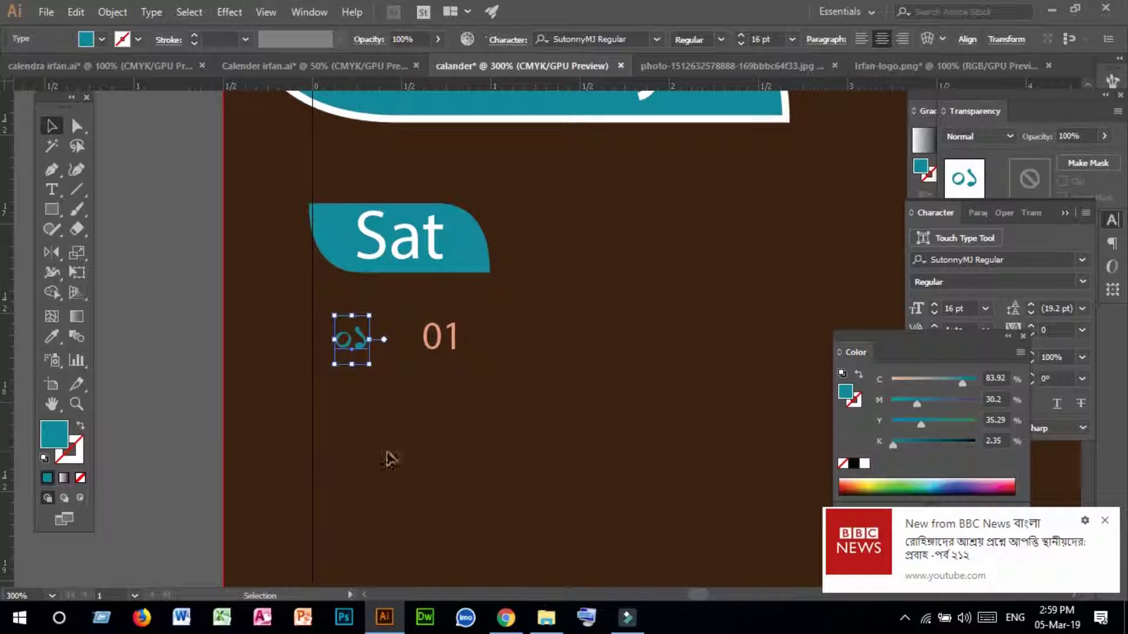
click(388, 460)
- Move the Bangla and English date numbers up so they sit directly beneath the Sat label
drag(352, 343, 358, 302)
drag(442, 336, 450, 306)
click(489, 344)
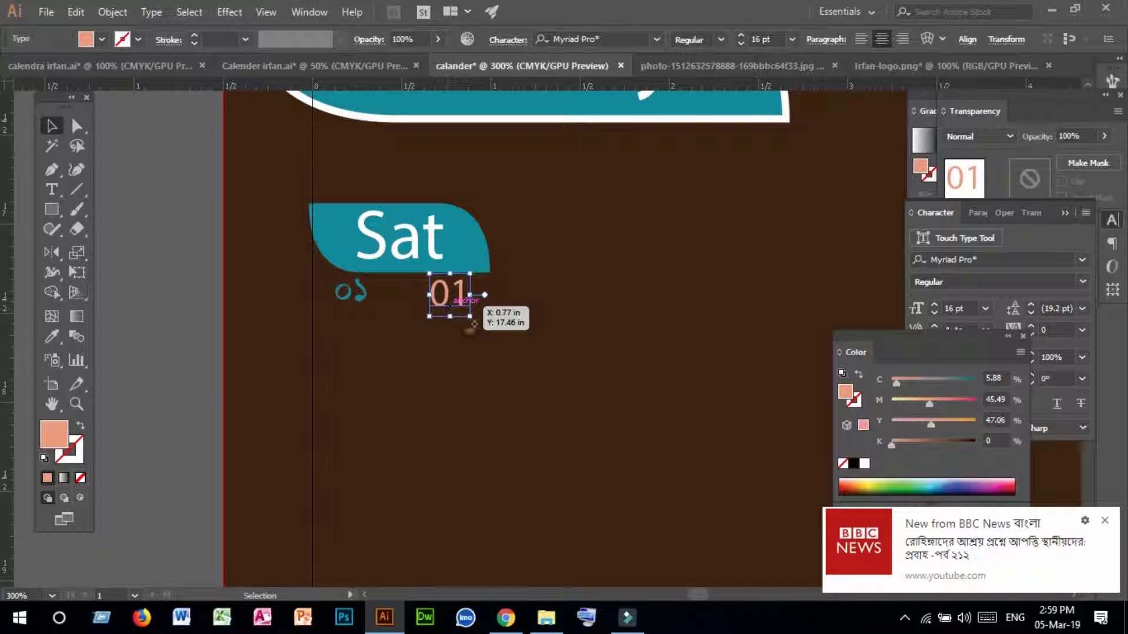
click(497, 336)
- Align the vertical centers of the Bangla and English date numbers
drag(514, 338, 331, 282)
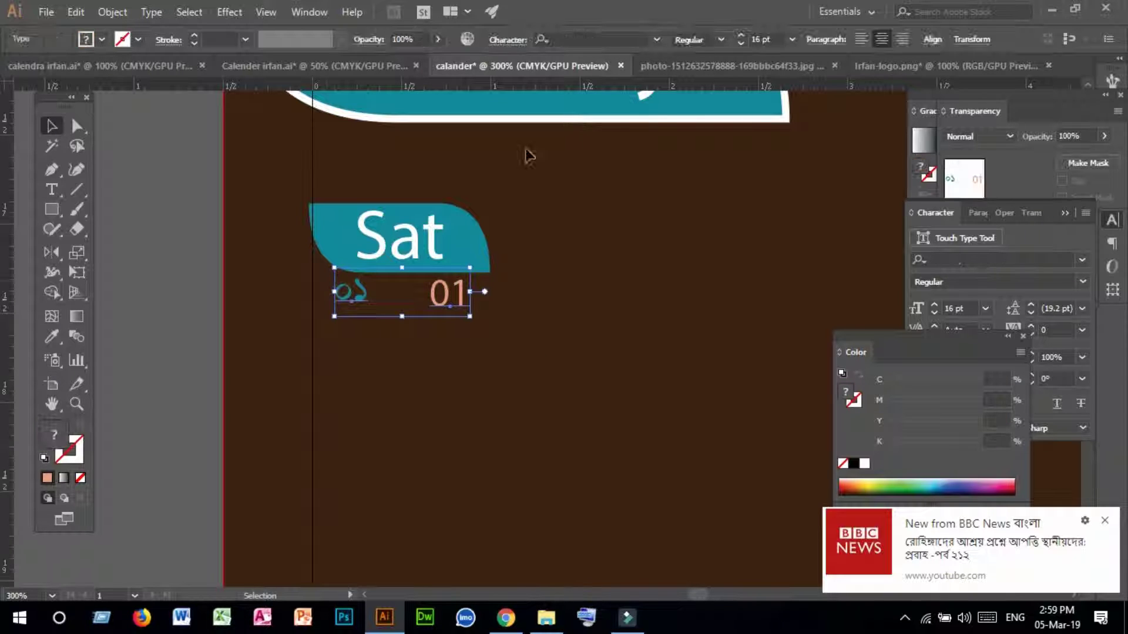
click(934, 40)
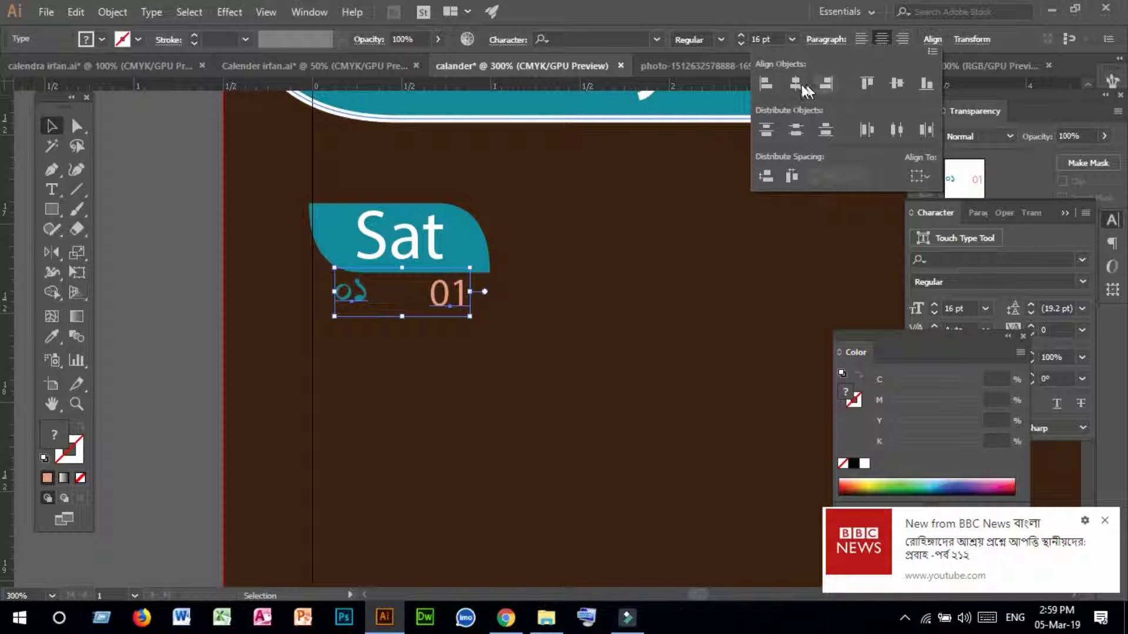
click(890, 84)
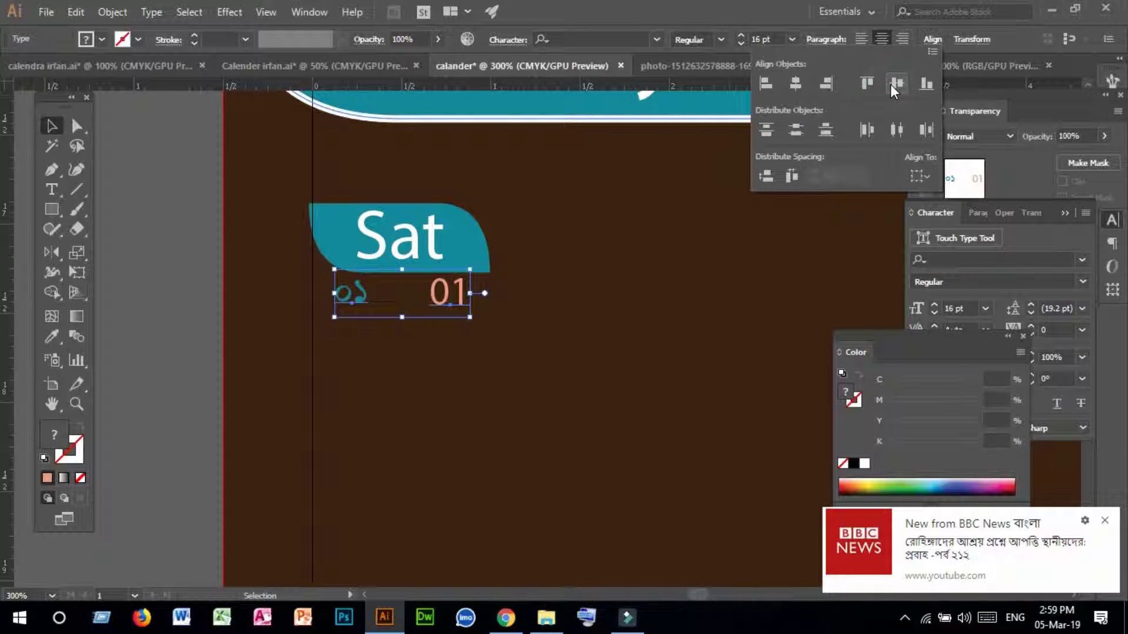
click(605, 282)
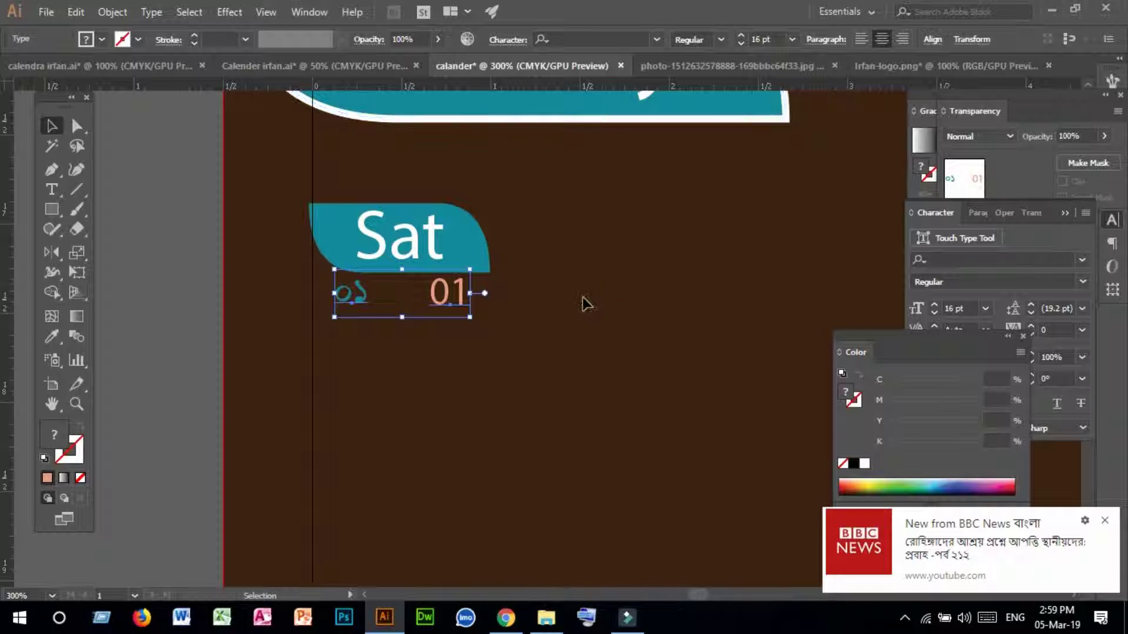
click(584, 301)
- Set the font size of the Bangla date number to 18 pt
click(450, 297)
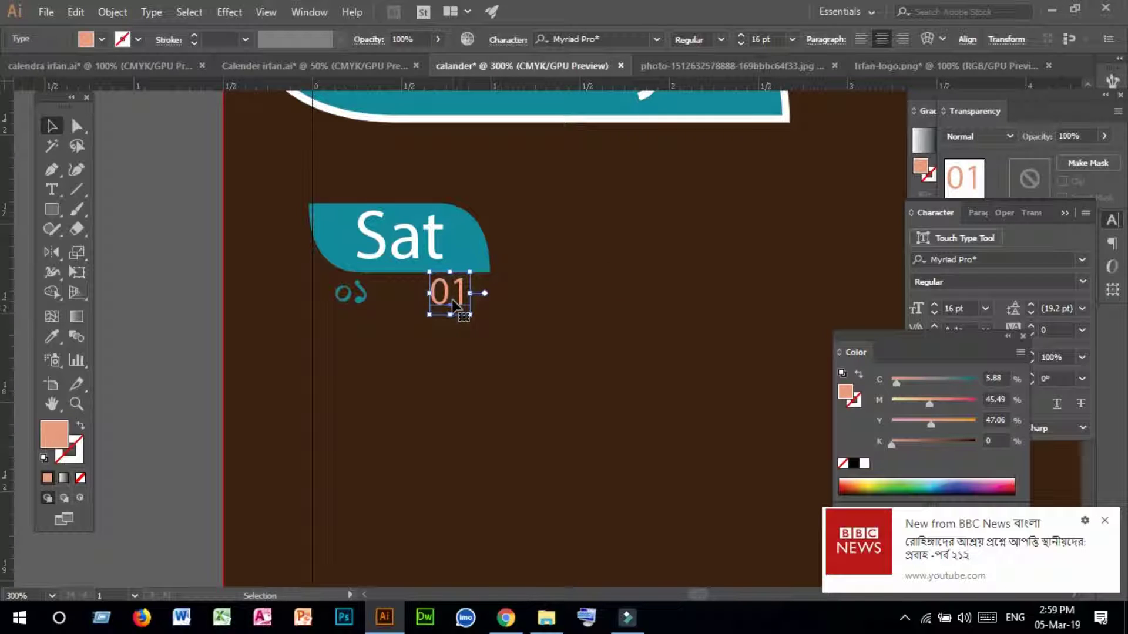
click(359, 295)
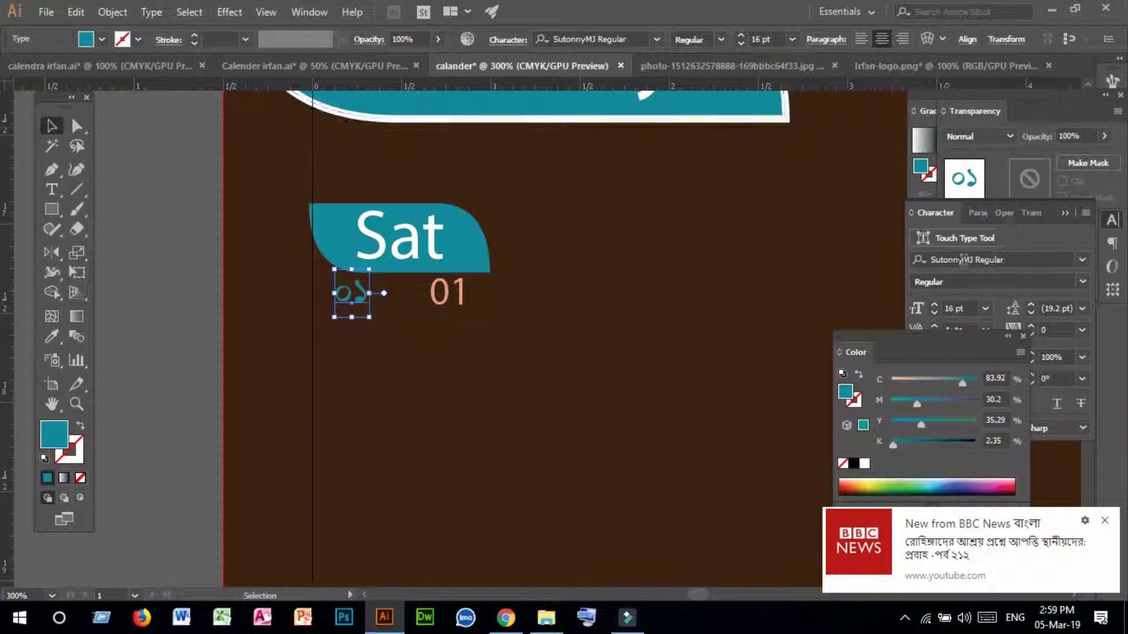
click(934, 305)
click(934, 305)
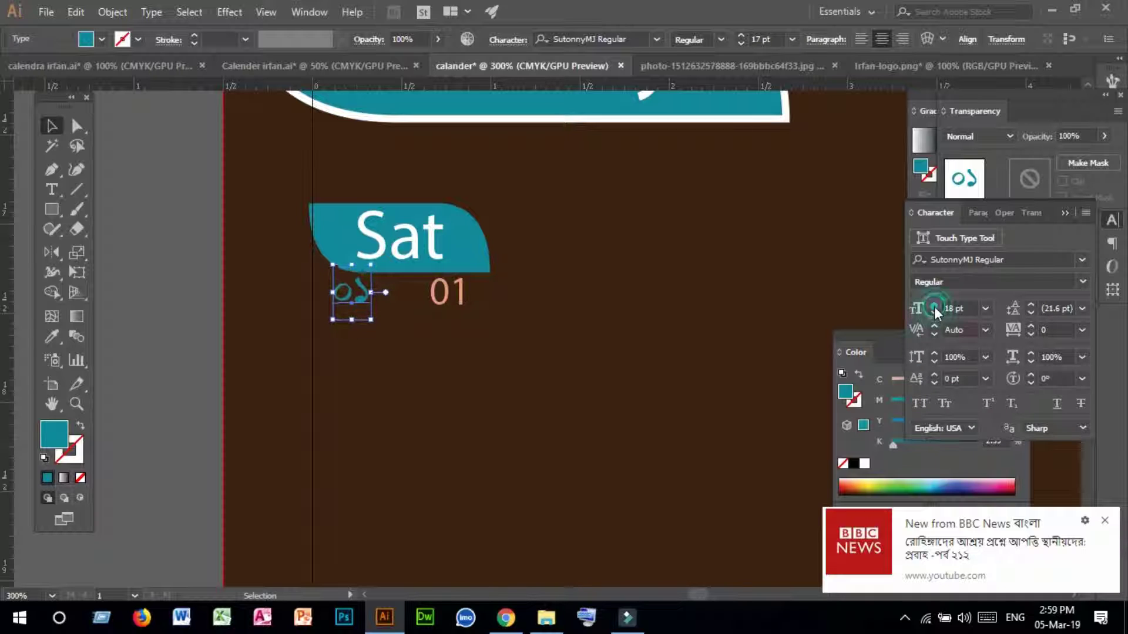
- Realign the enlarged Bangla date number and the English 01 on their vertical centers
drag(537, 324, 305, 290)
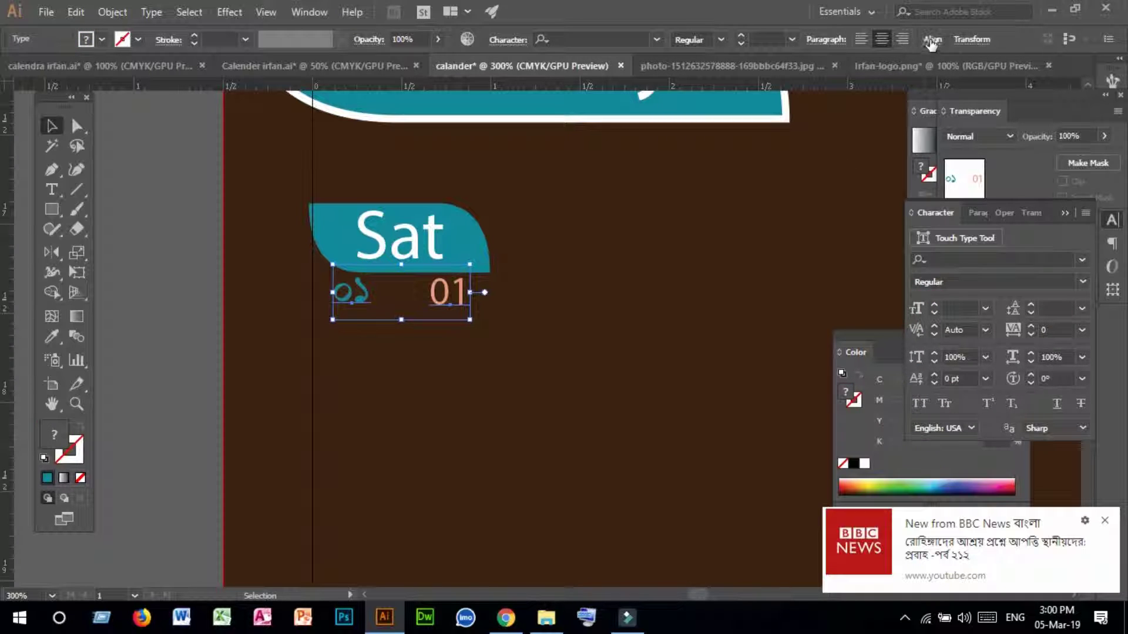
click(931, 40)
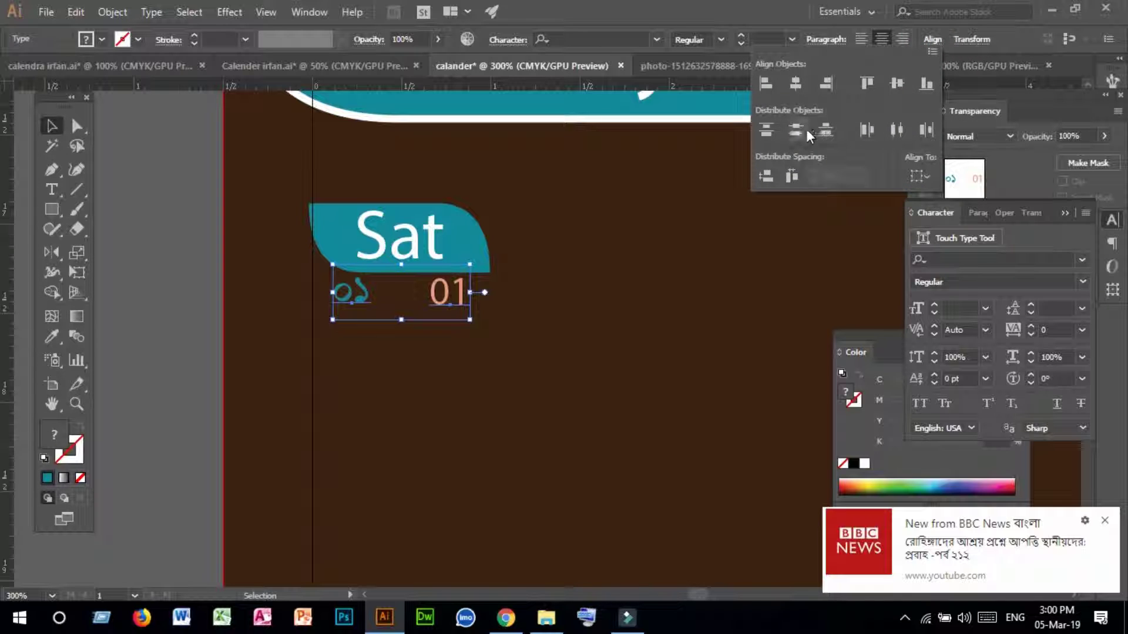
click(890, 83)
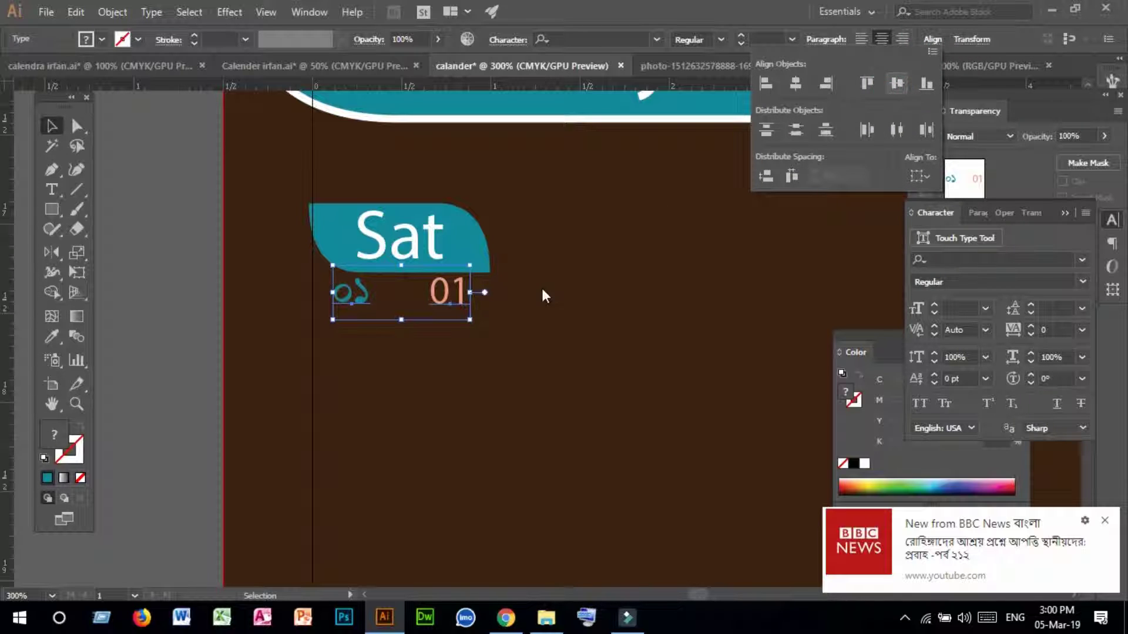
- Group the Bangla date number and the English 01 beneath the Sat label
click(544, 327)
click(535, 324)
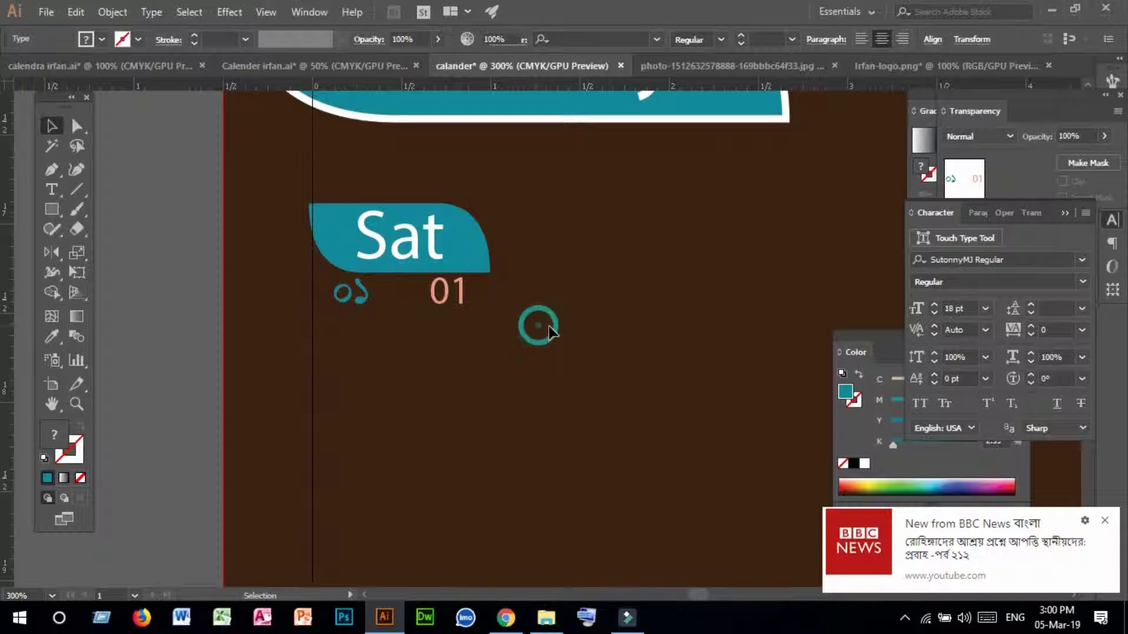
click(494, 319)
click(345, 297)
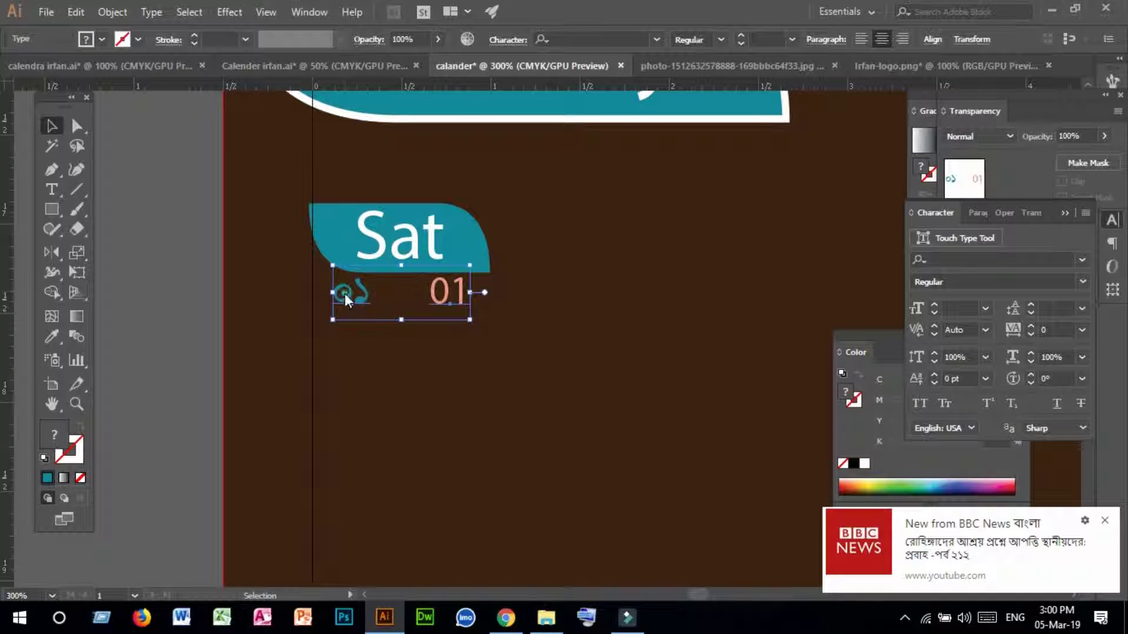
right_click(344, 293)
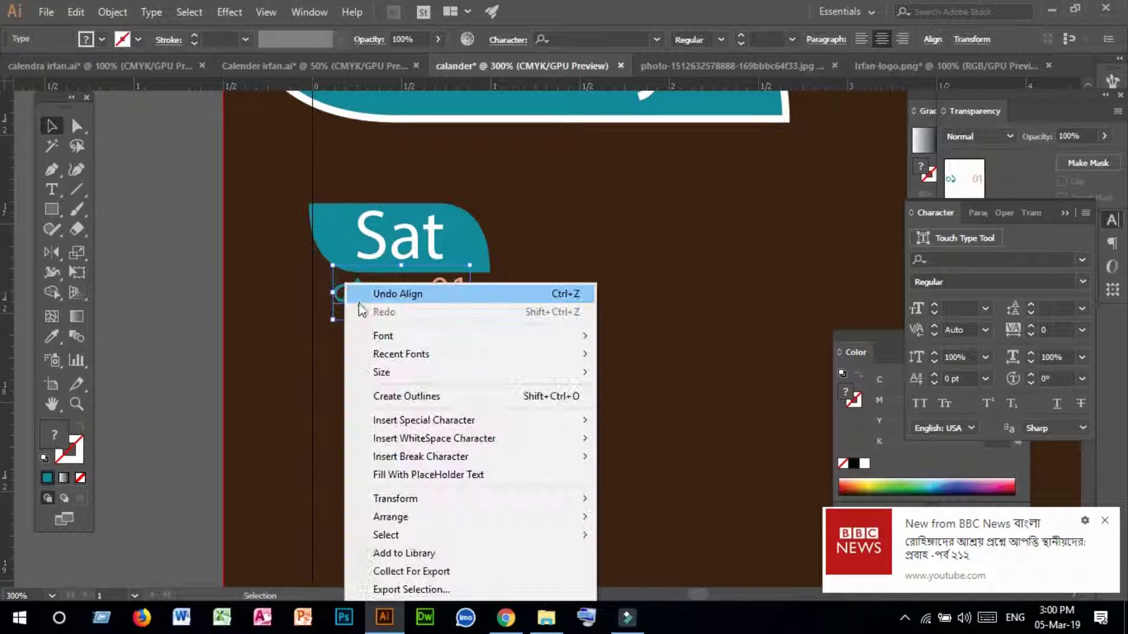
click(112, 12)
click(169, 53)
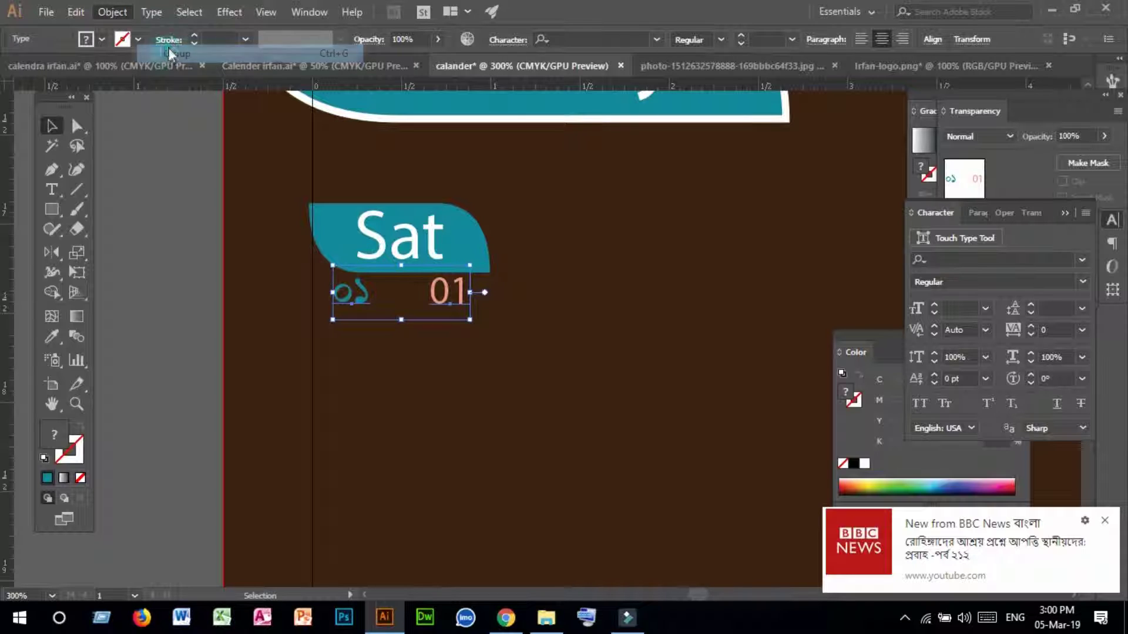
click(492, 355)
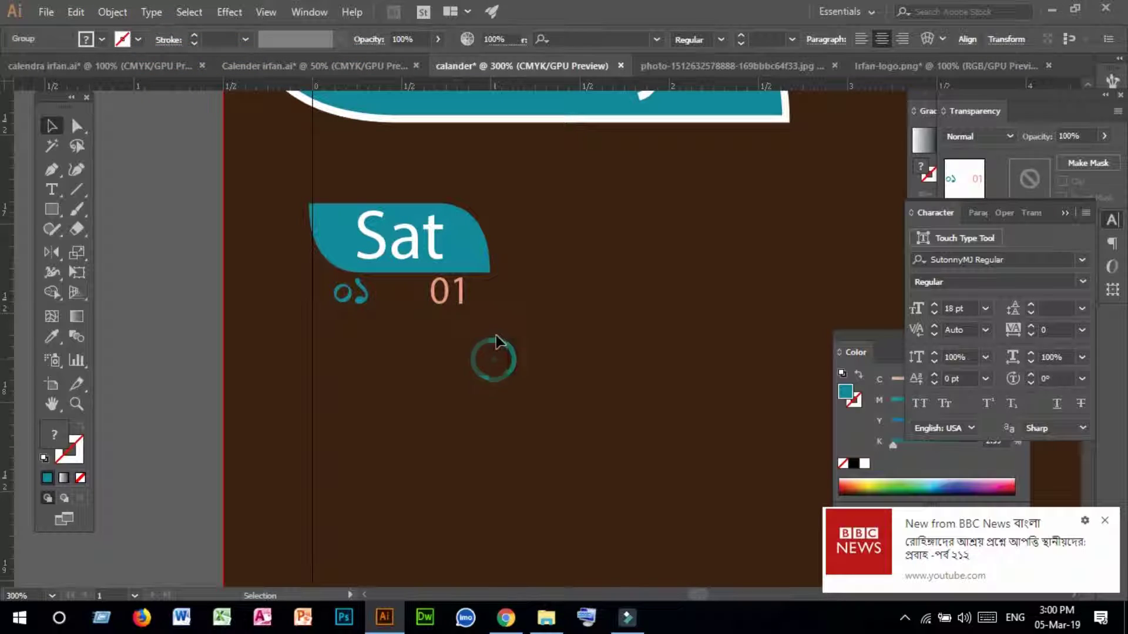
- Center the grouped date numbers horizontally with the teal shape behind Sat
click(344, 292)
shift+click(458, 238)
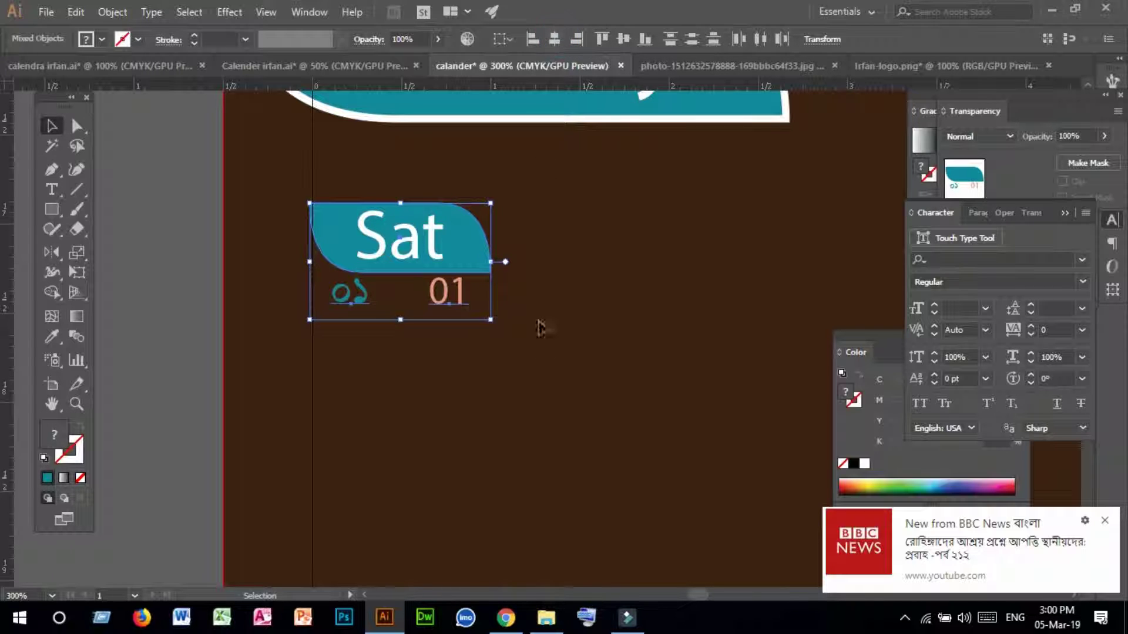
click(541, 367)
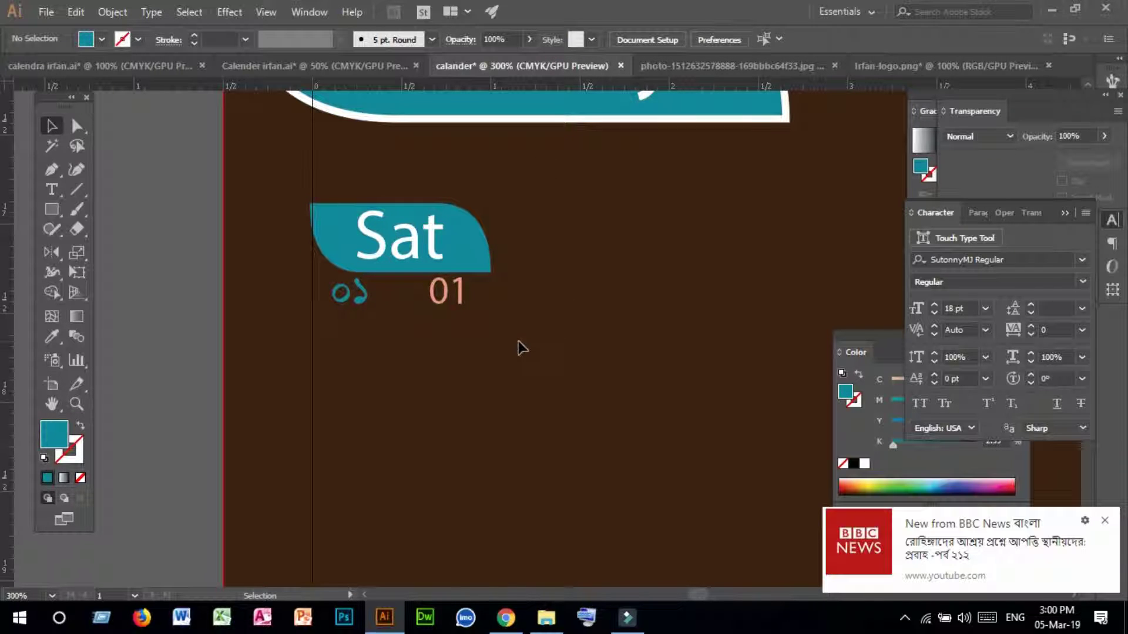
- Duplicate the Sat label and its date numbers sideways at equal spacing to make a row of seven
drag(576, 362, 343, 235)
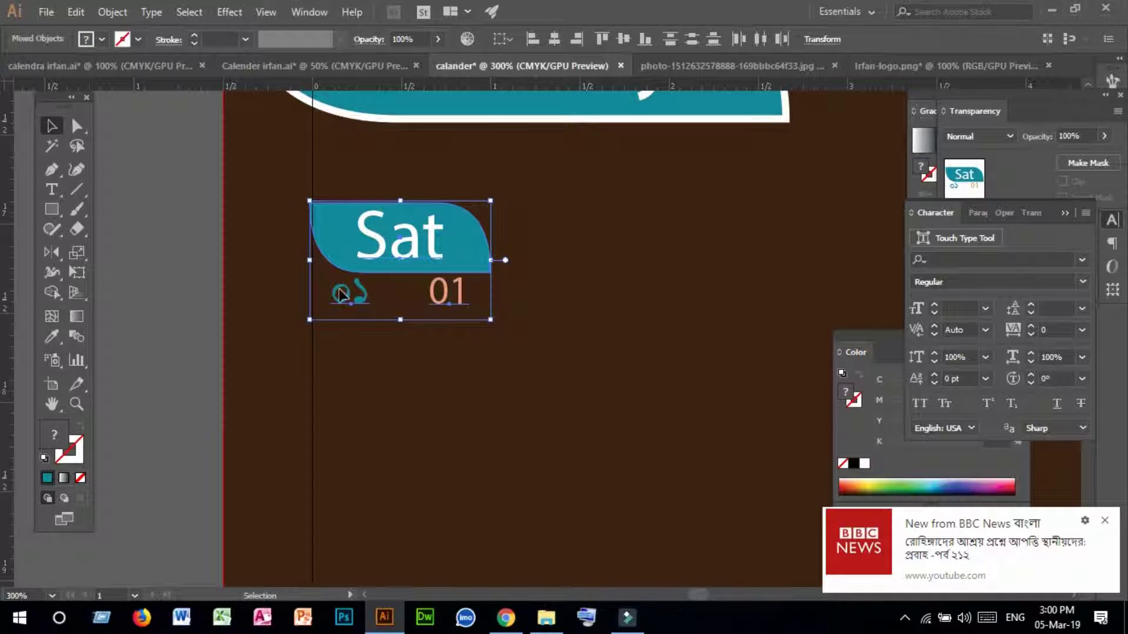
drag(464, 254, 662, 248)
key(ctrl+d)
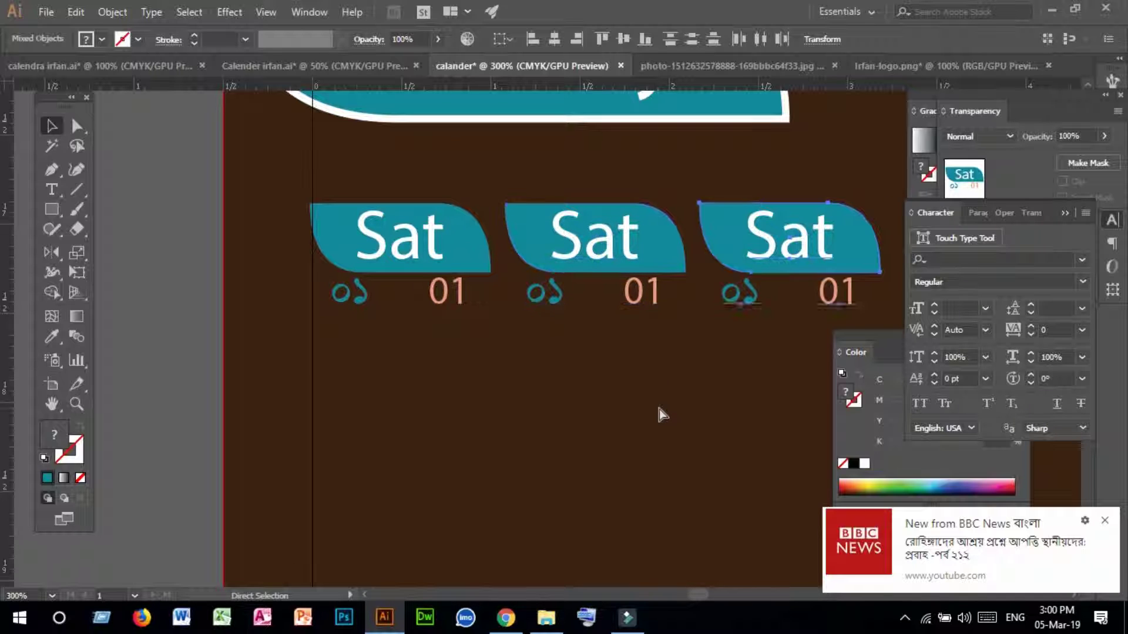
key(ctrl+d)
click(659, 409)
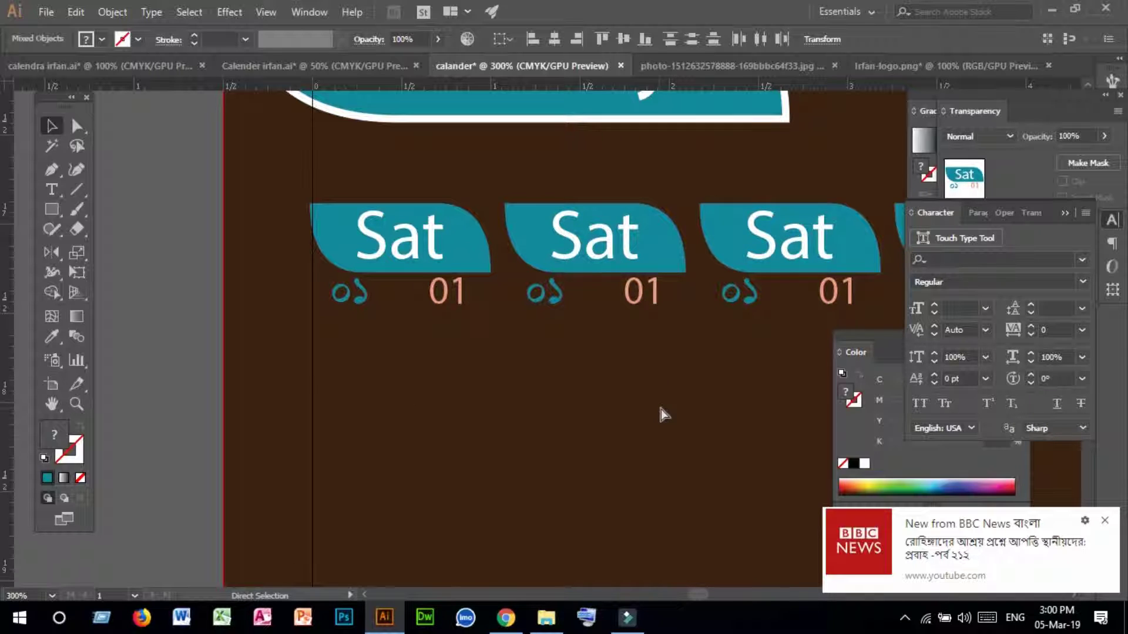
click(76, 410)
alt+click(642, 317)
alt+click(662, 346)
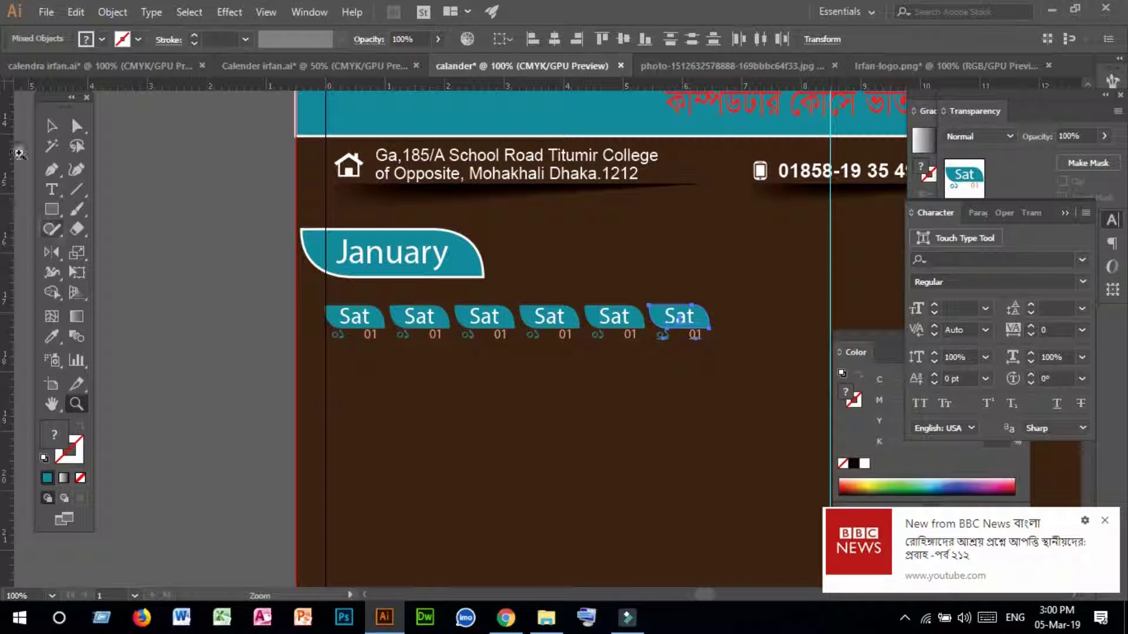
click(52, 126)
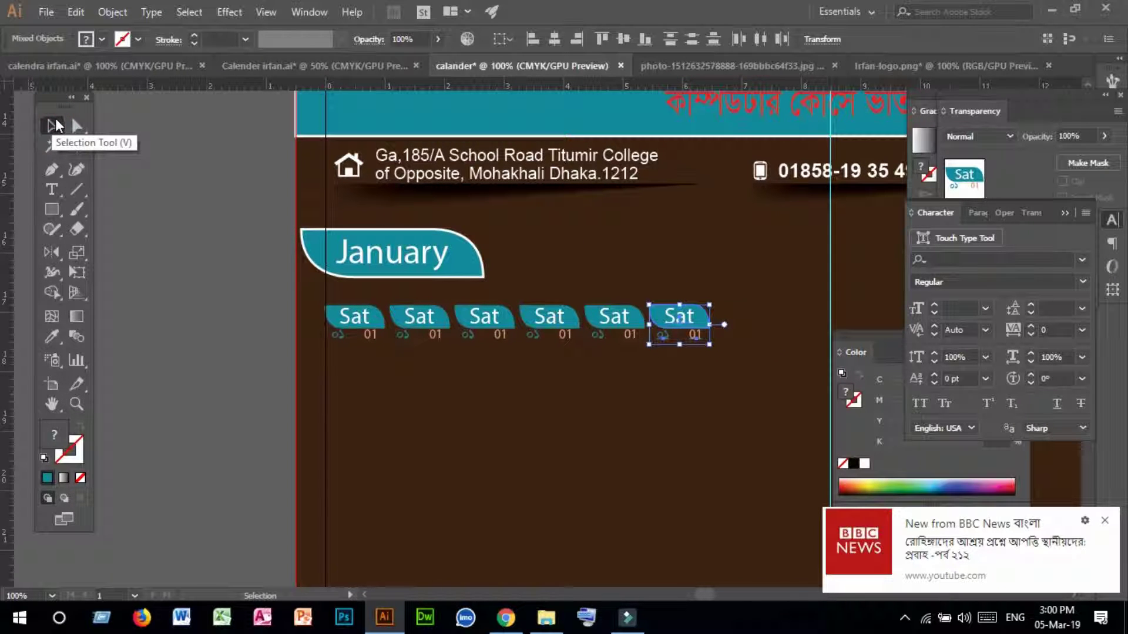
key(ctrl+d)
click(604, 461)
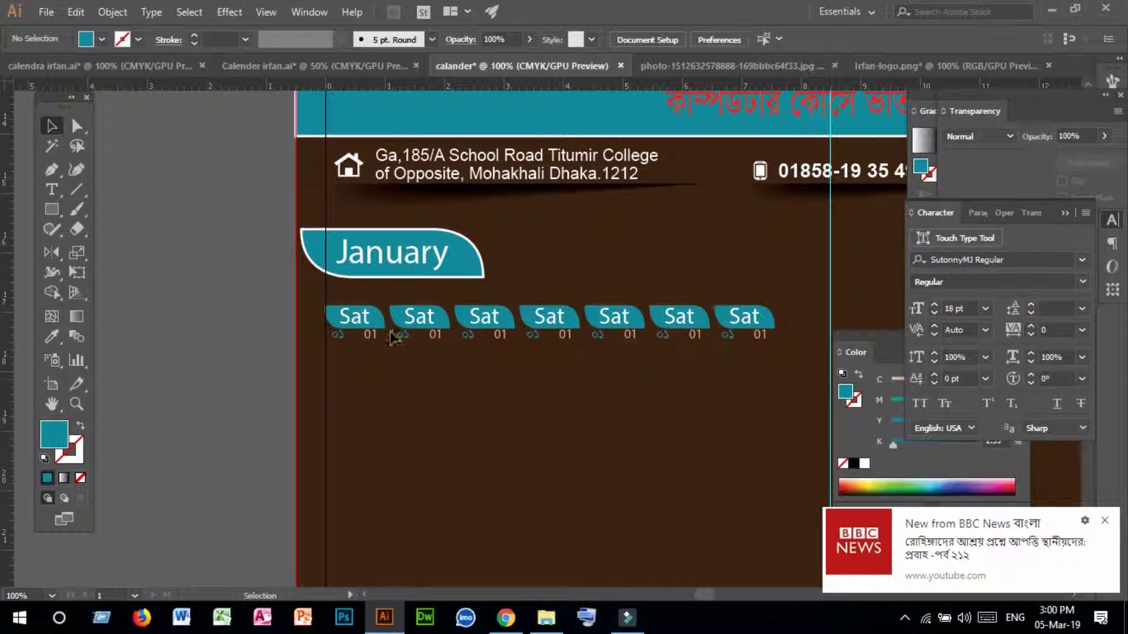
- Change the text of the first three weekday labels to Sun, Mon and Tue
double_click(420, 322)
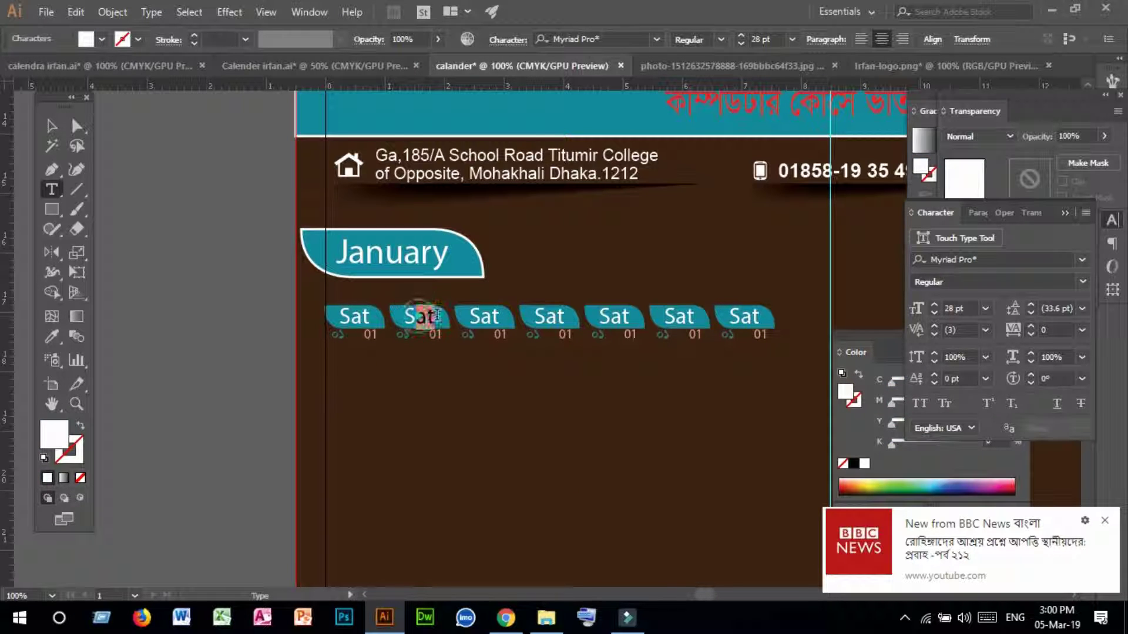
drag(436, 315, 417, 317)
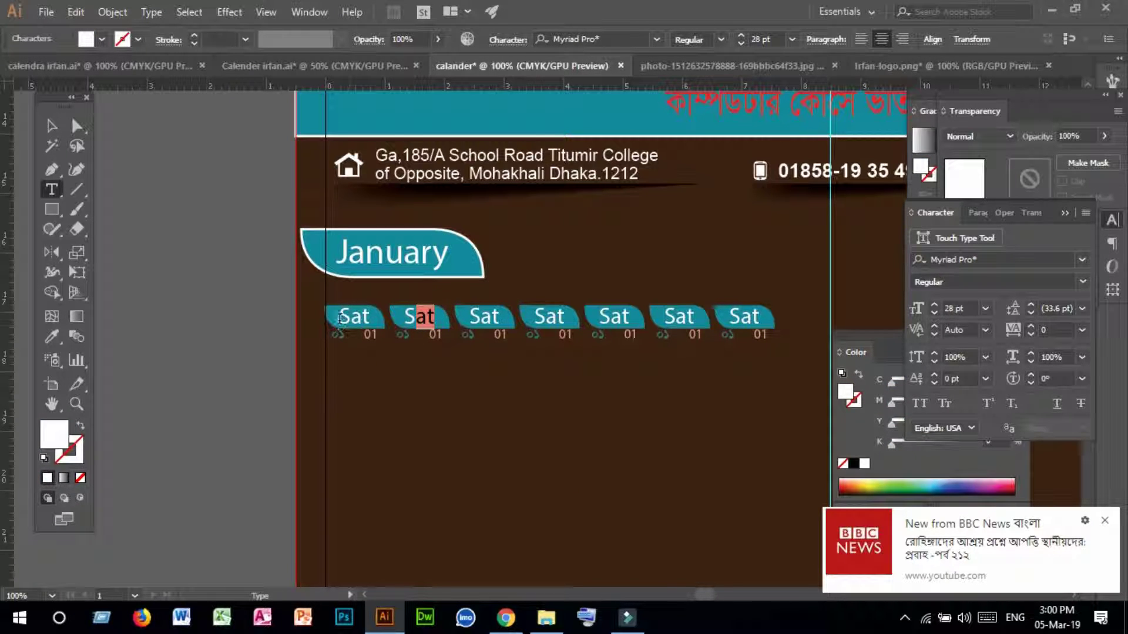
key(Left)
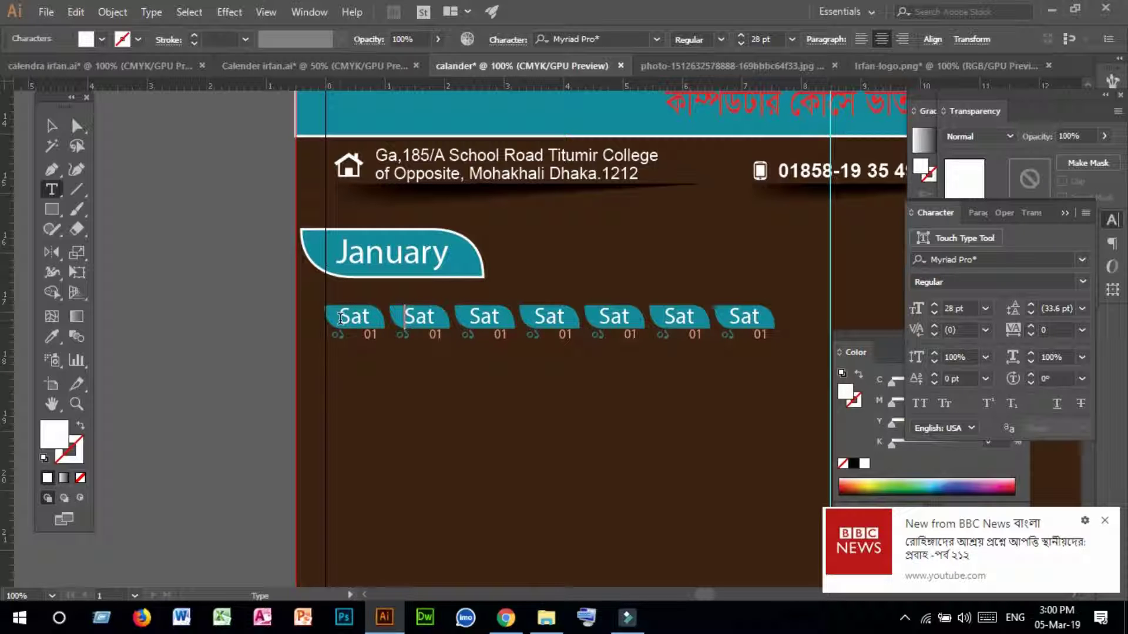
drag(380, 318, 333, 308)
text(Sun)
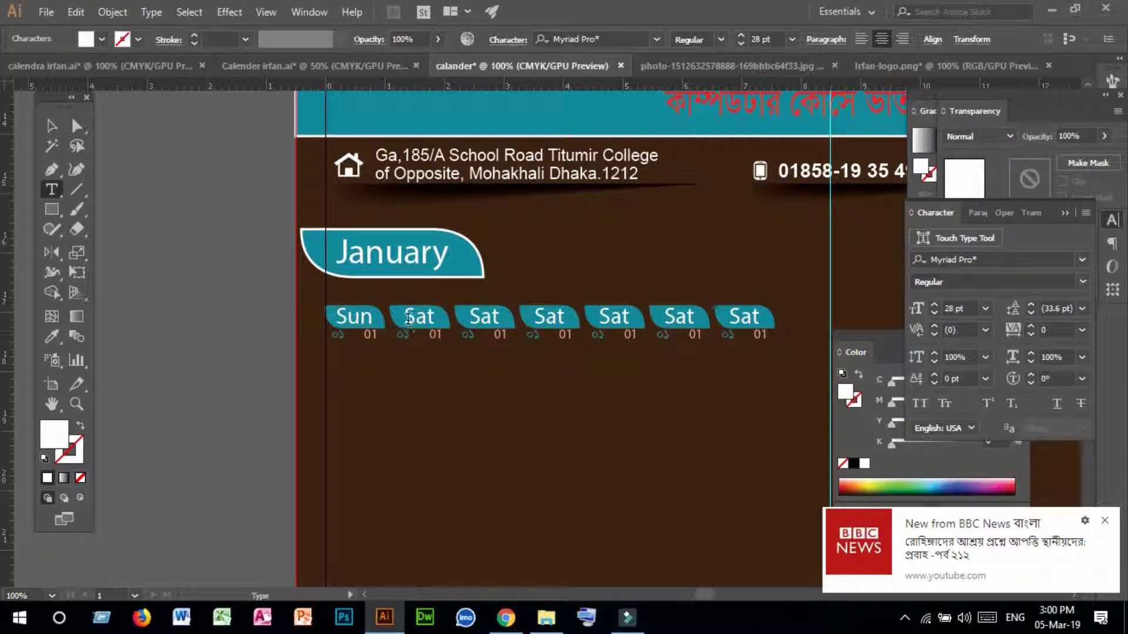
double_click(409, 318)
text(Mon)
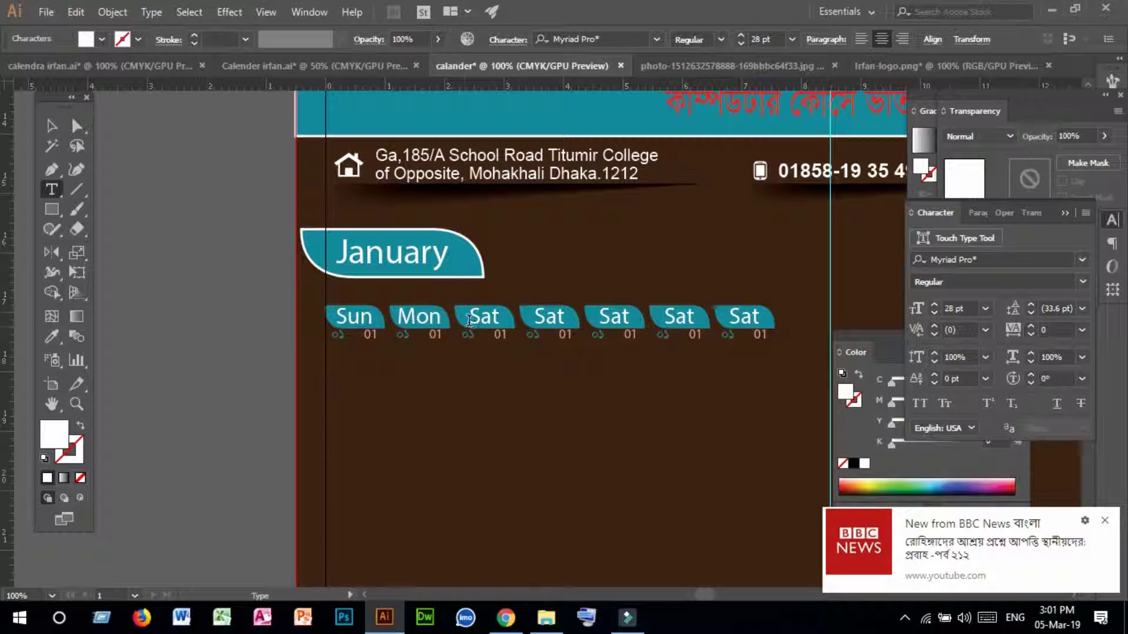
double_click(470, 319)
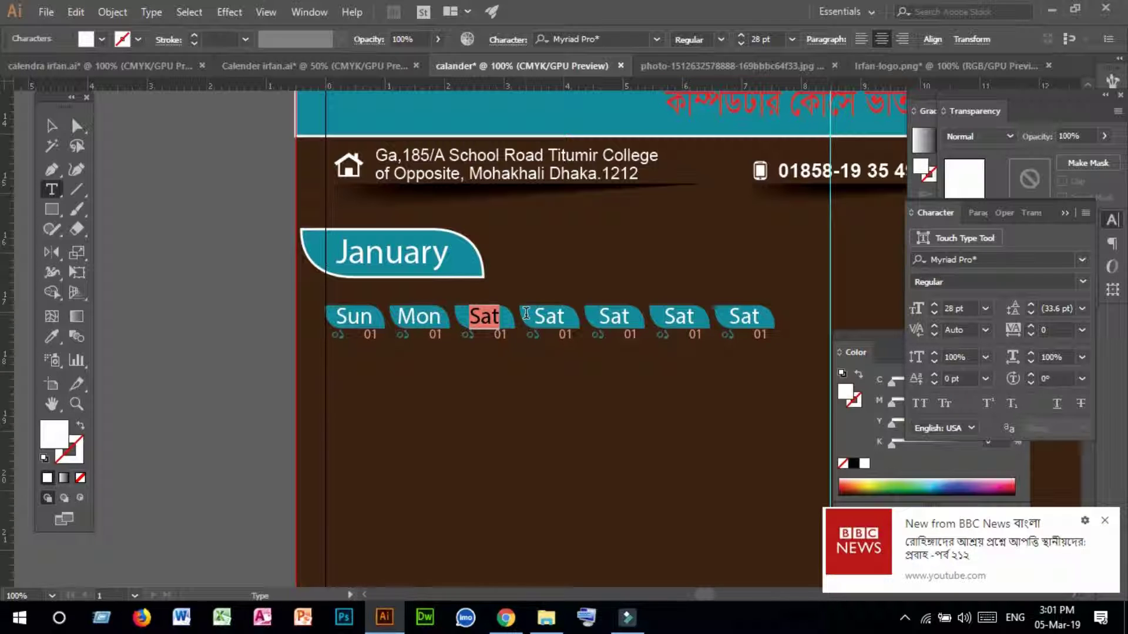
text(Tue)
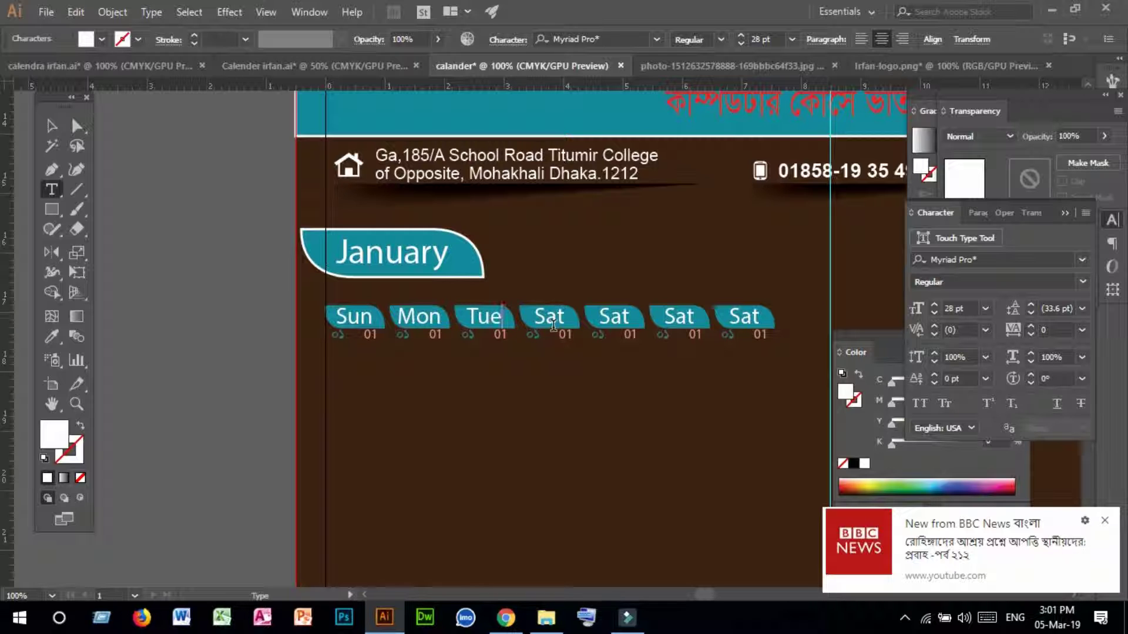
- Change the text of the fourth, fifth and sixth weekday labels to Wed, Thu and Fri
double_click(551, 319)
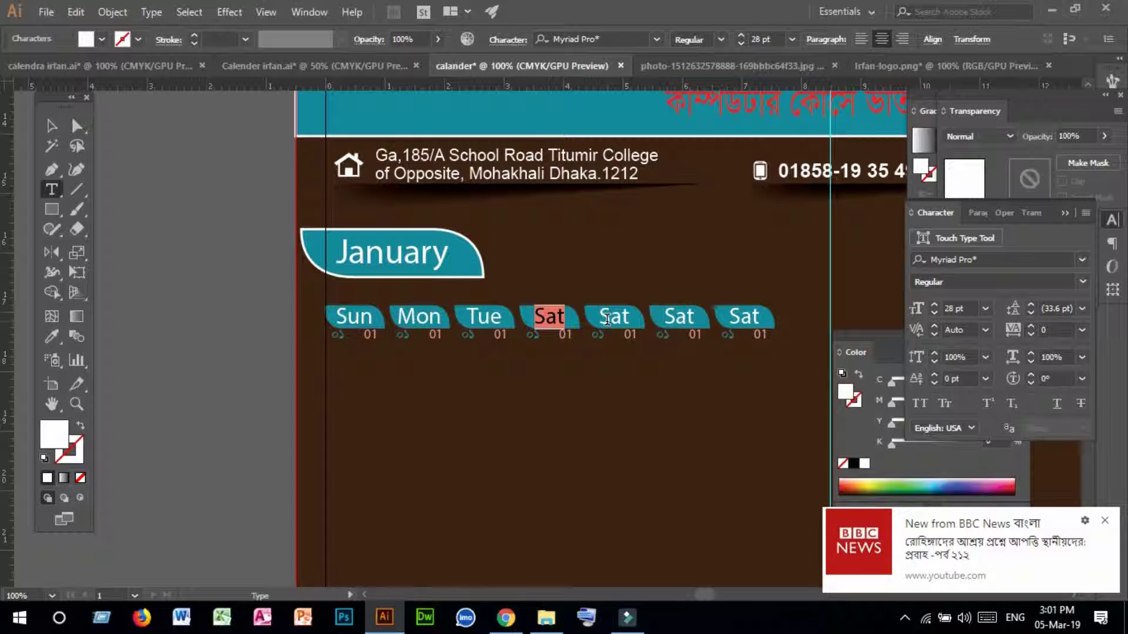
text(Wed)
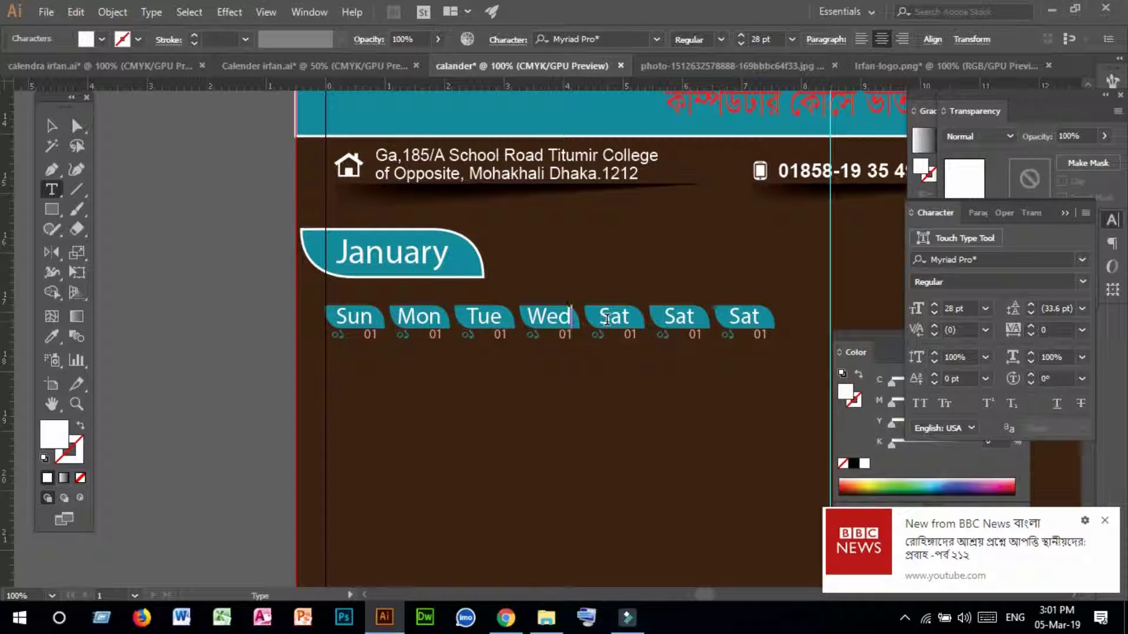
double_click(607, 319)
text(Thu)
double_click(693, 318)
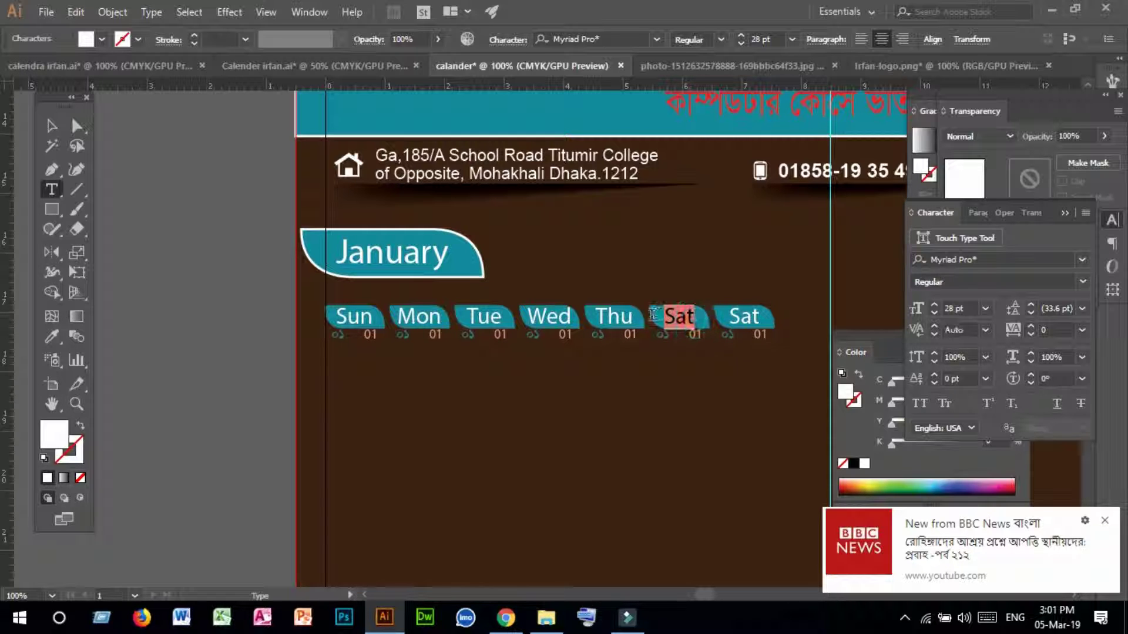
text(Fr)
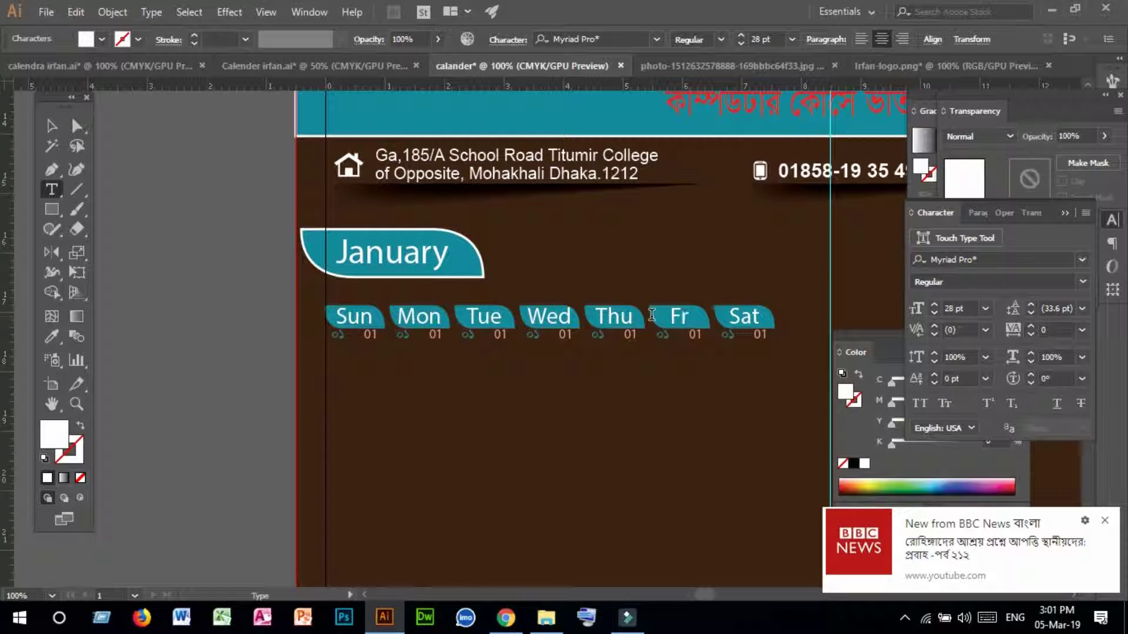
text(i)
click(51, 125)
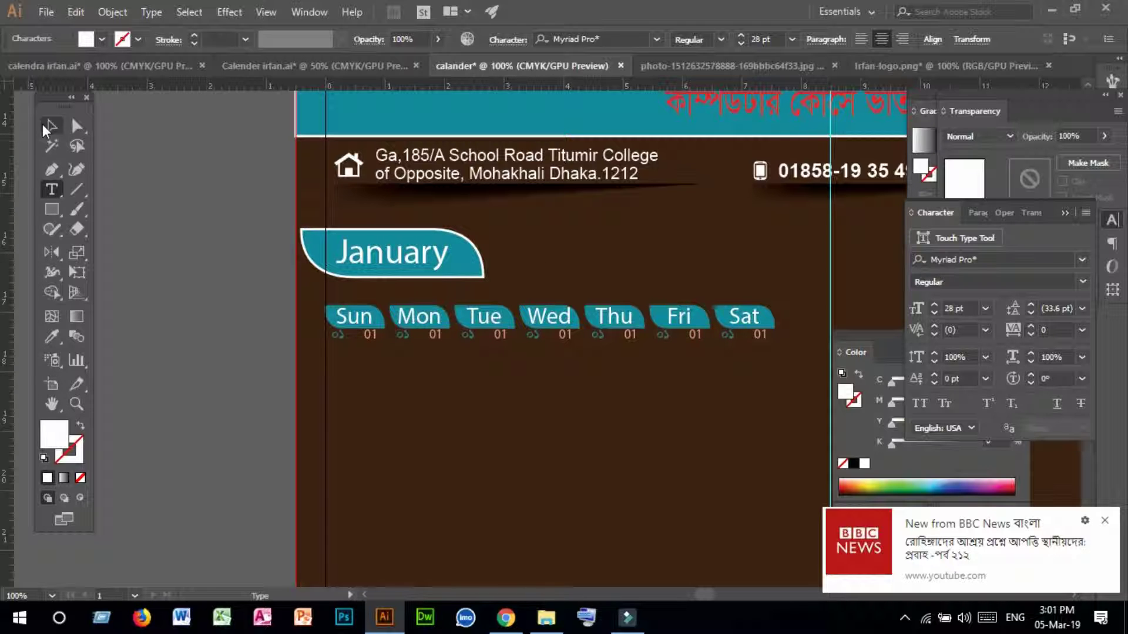
click(418, 451)
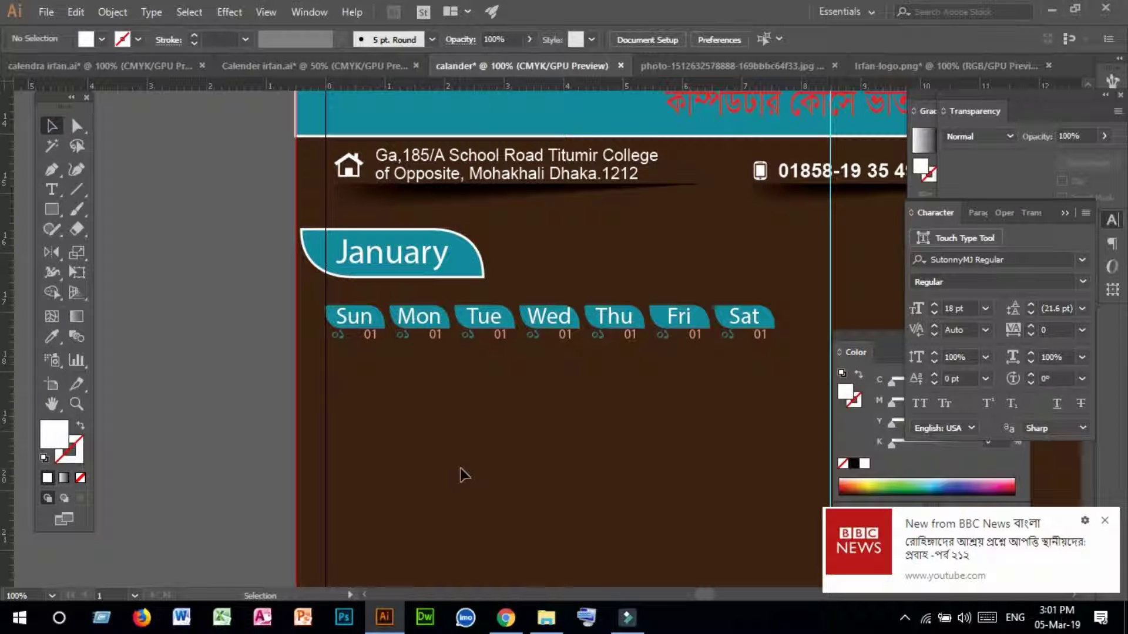
- Fill the shape behind the Fri label with red
click(664, 320)
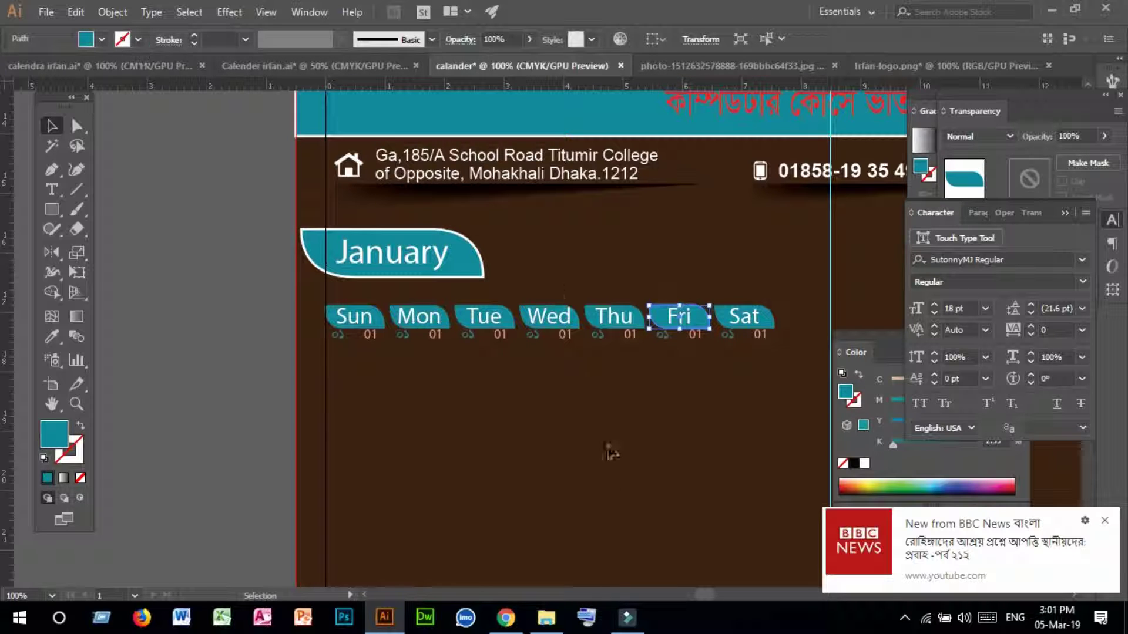
click(629, 460)
click(661, 324)
click(102, 39)
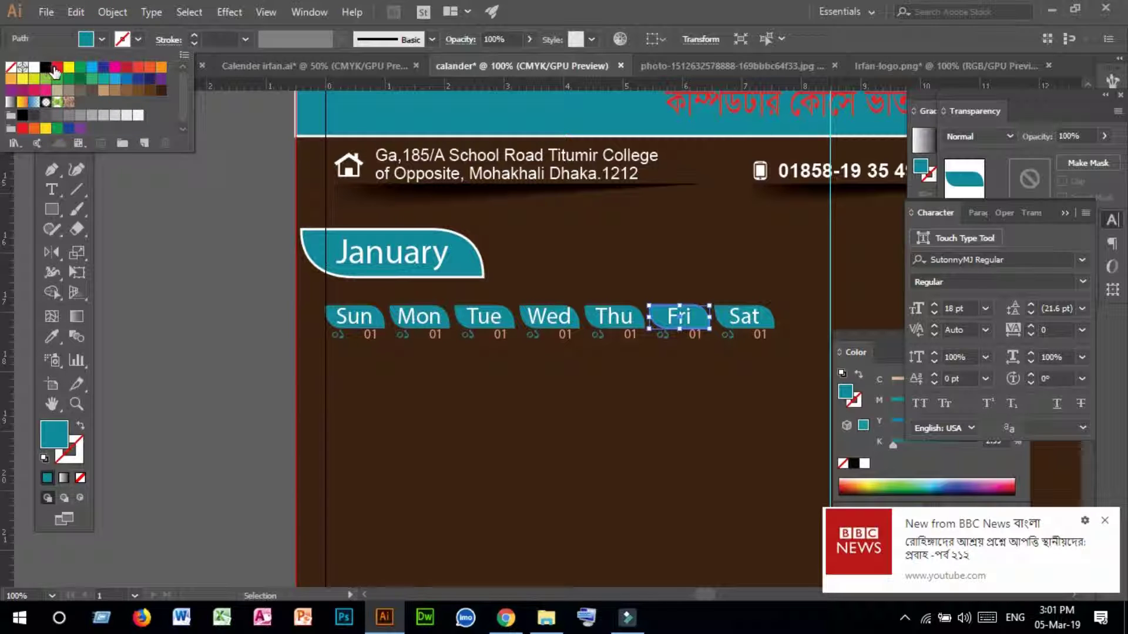
click(57, 68)
click(520, 397)
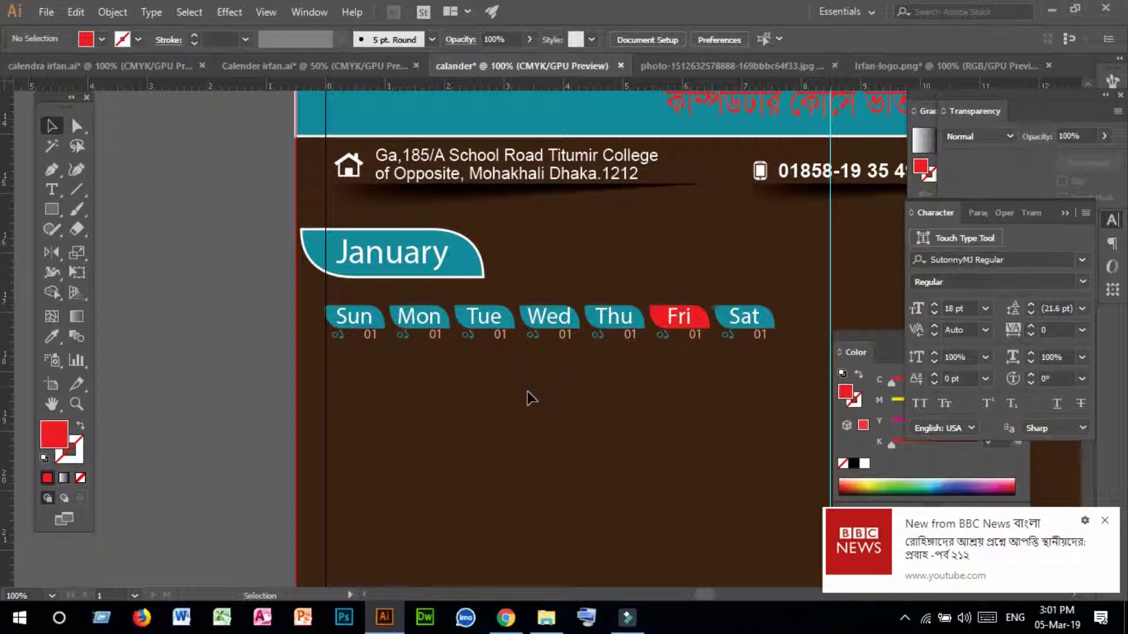
- Duplicate the whole weekday row with its date numbers straight down beneath the original row
drag(788, 360, 316, 303)
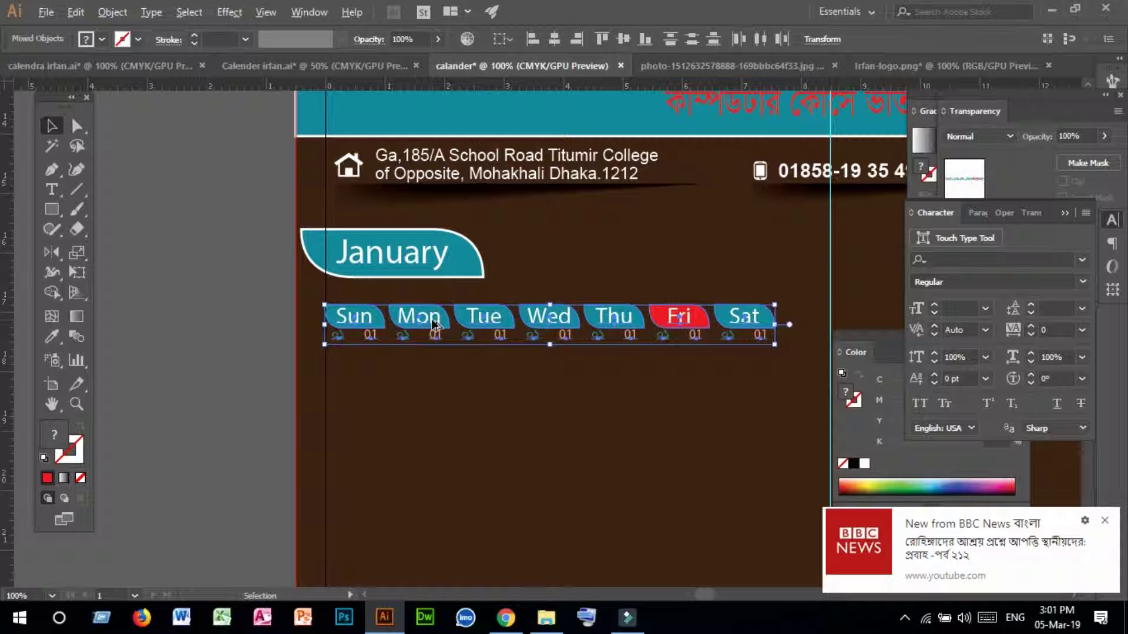
drag(434, 325, 432, 356)
drag(456, 441, 457, 443)
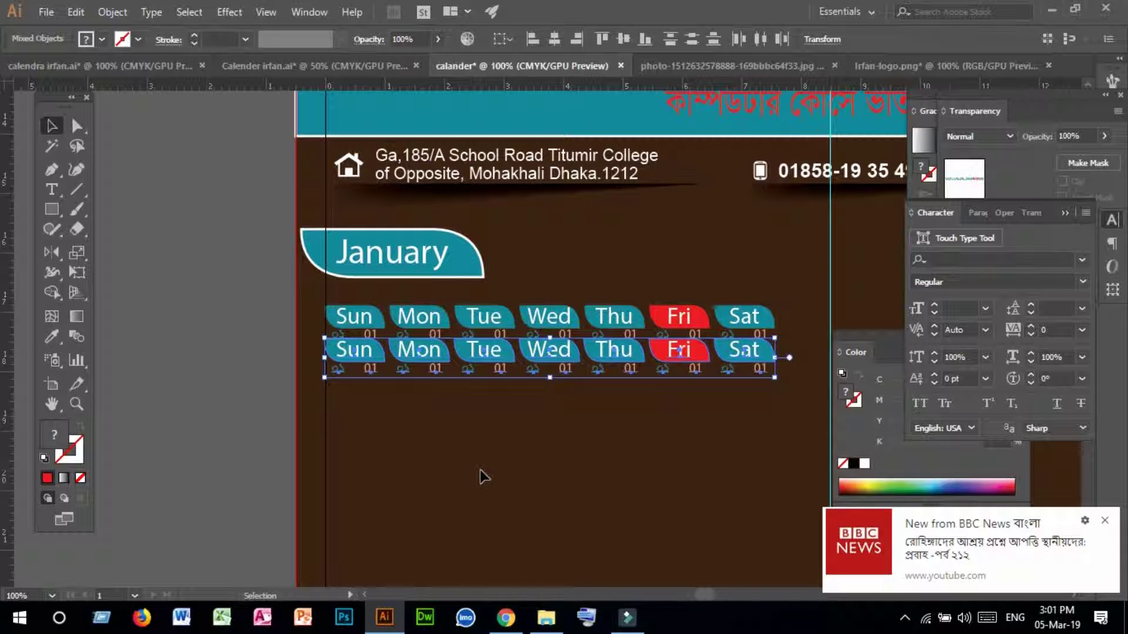
click(478, 436)
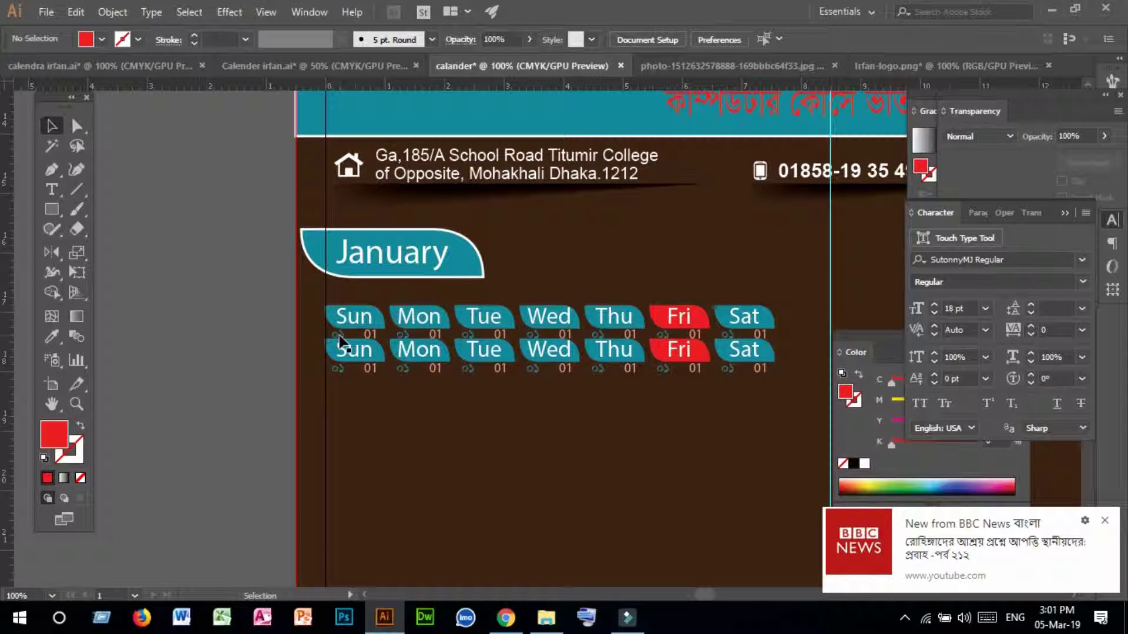
- Move the duplicated weekday row slightly further down so it clears the first row's date numbers
drag(301, 353, 593, 385)
drag(789, 424, 789, 424)
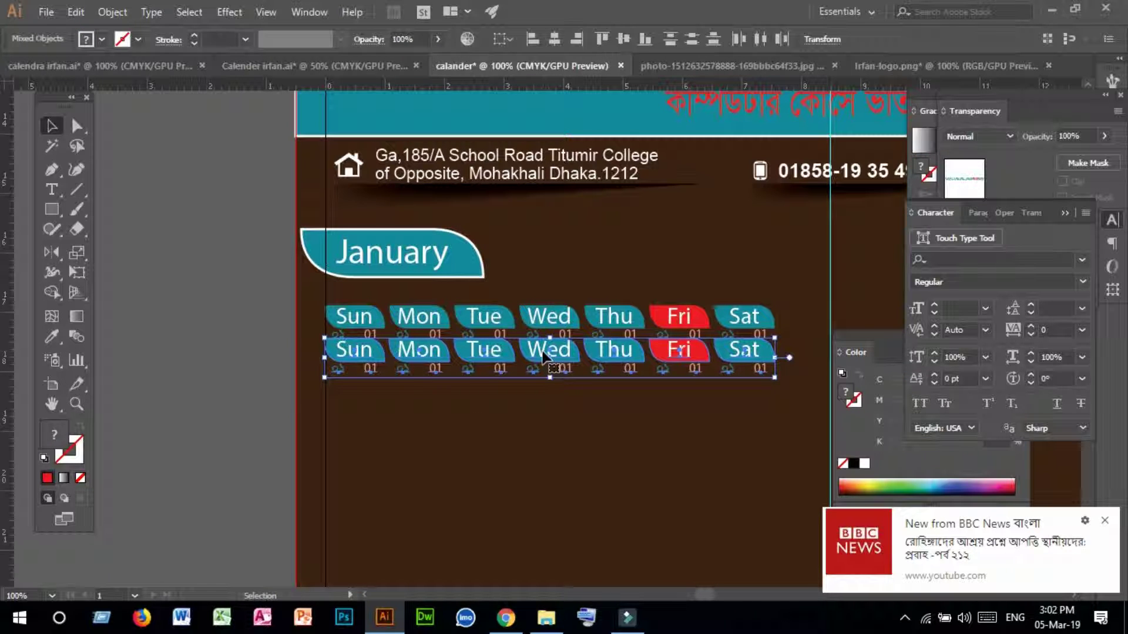
drag(543, 351, 541, 364)
click(564, 435)
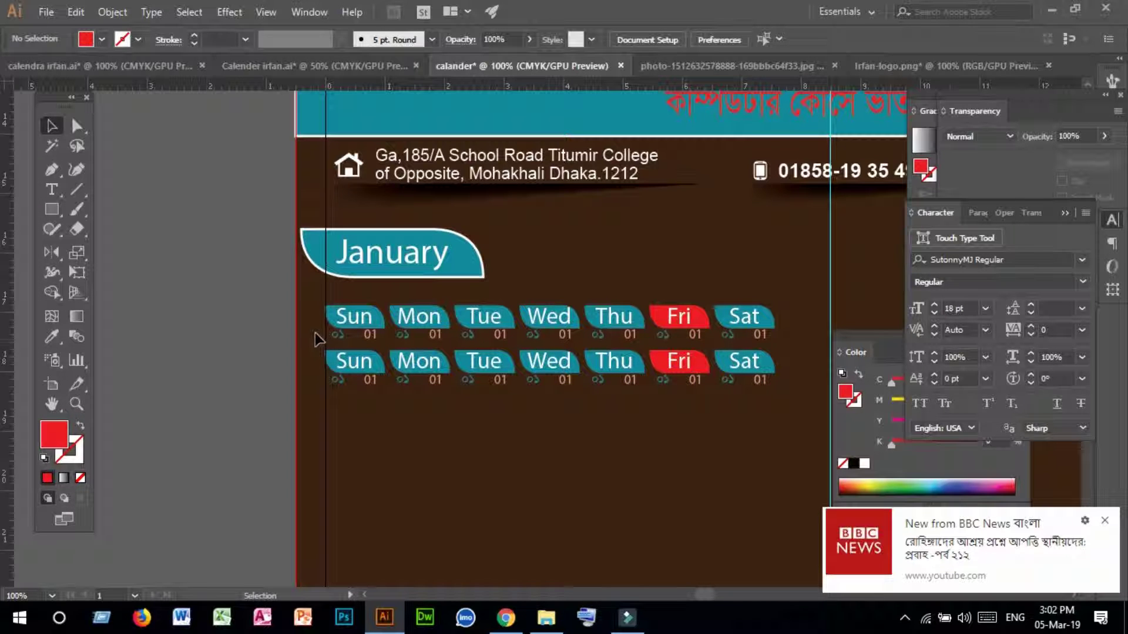
- Delete the small paired date numbers directly beneath the upper weekday label row
drag(315, 333, 786, 346)
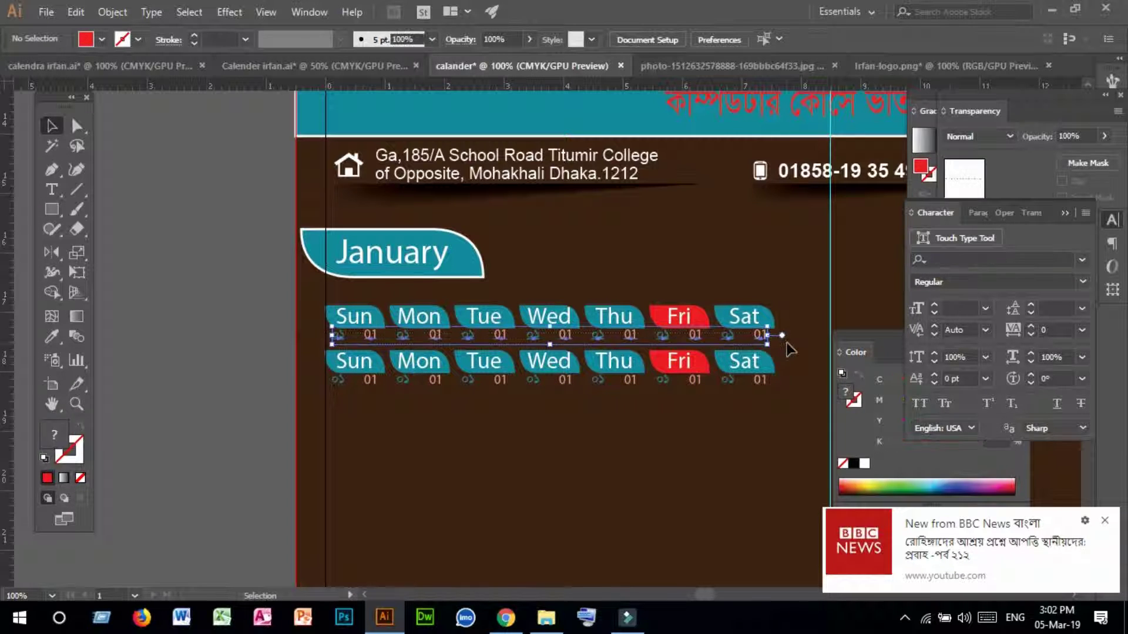
key(Delete)
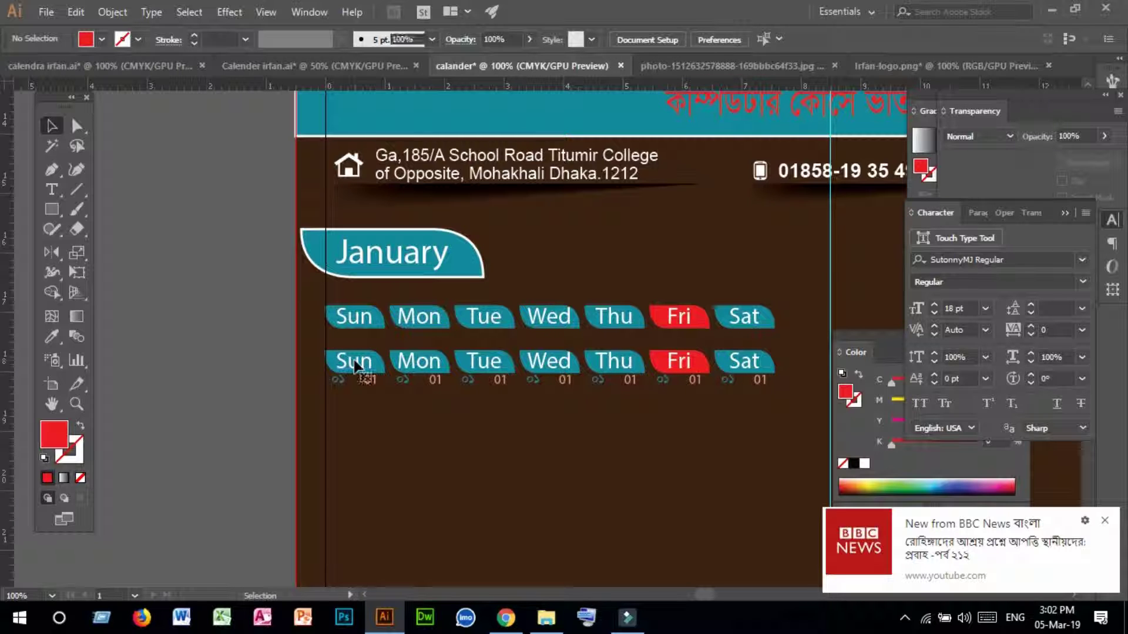
double_click(354, 365)
double_click(343, 360)
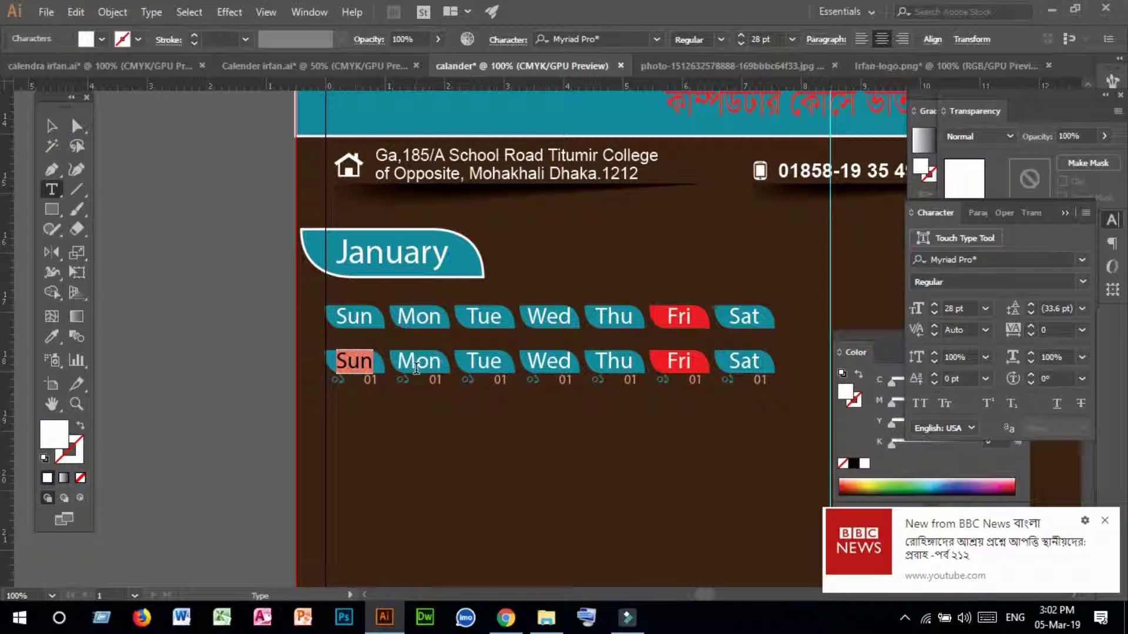
click(52, 125)
click(422, 487)
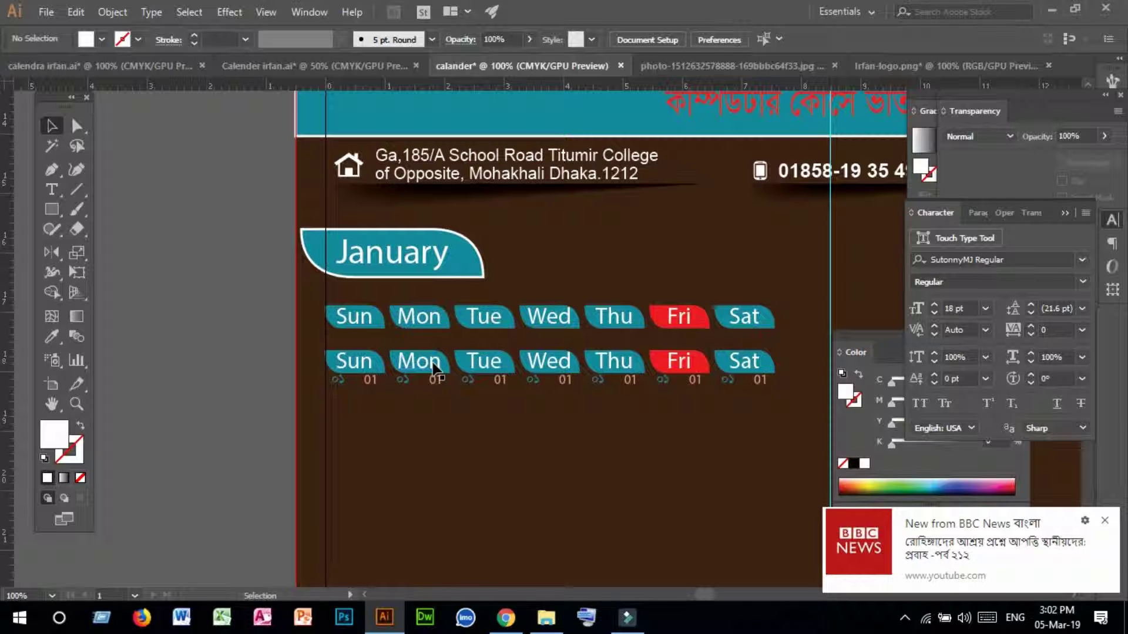
- Replace the Tue and Wed text in the lower row with 01 and 02
double_click(485, 361)
double_click(469, 359)
text(0)
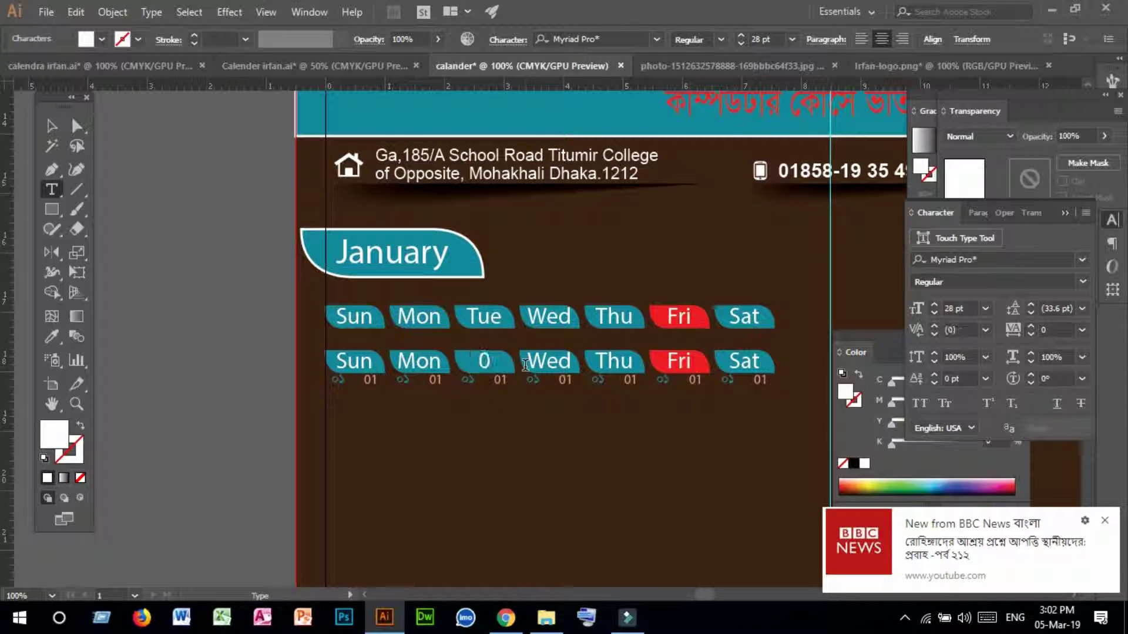
text(1)
double_click(532, 360)
text(0)
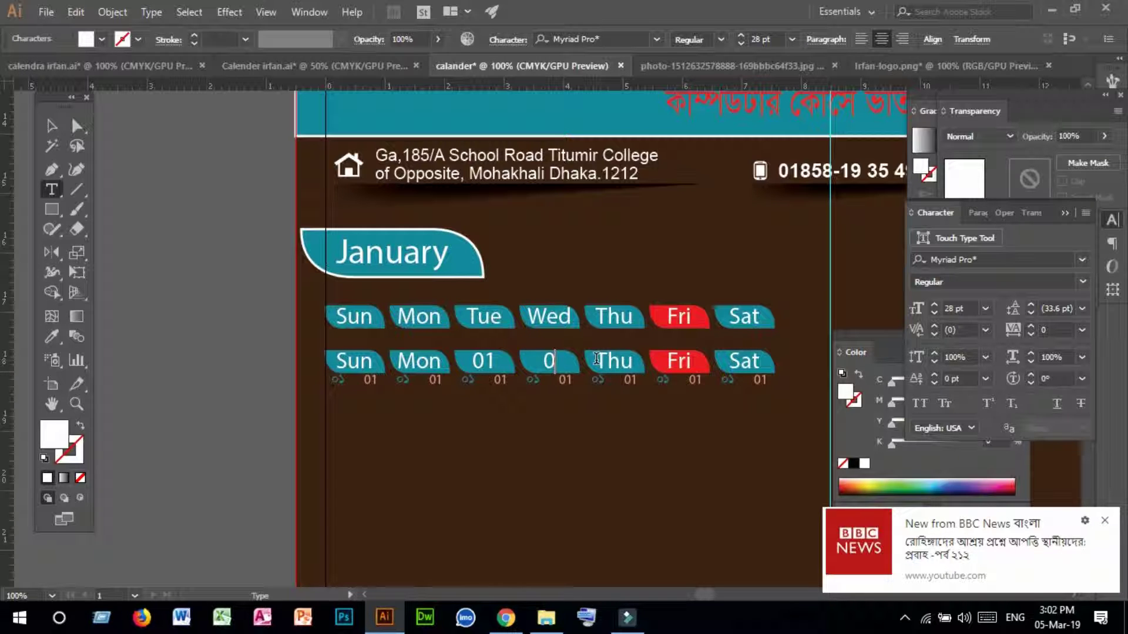
text(2)
- Replace the Thu, Fri and Sat text in the lower row with 03, 04 and 05
drag(607, 360, 639, 360)
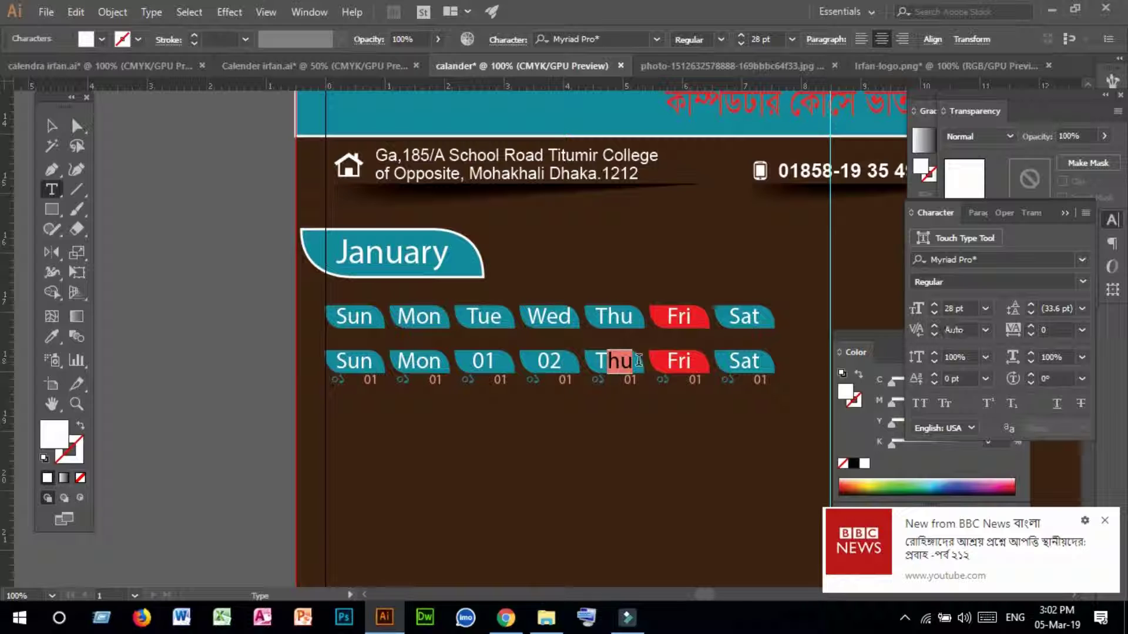
key(BackSpace)
text(0)
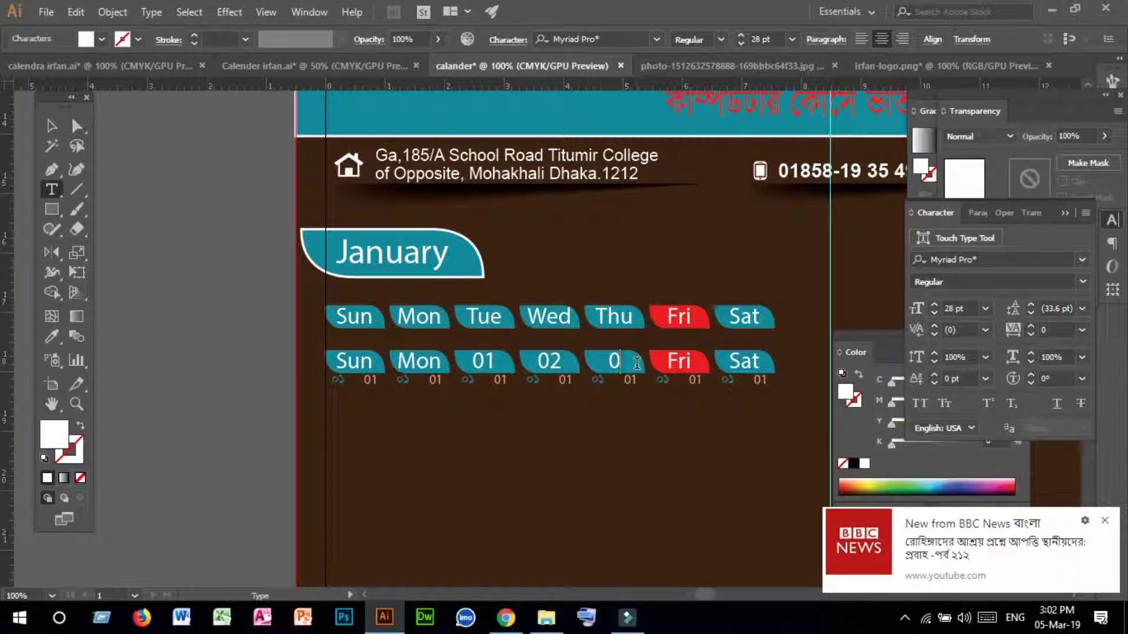
text(3)
drag(669, 361, 783, 360)
text(040)
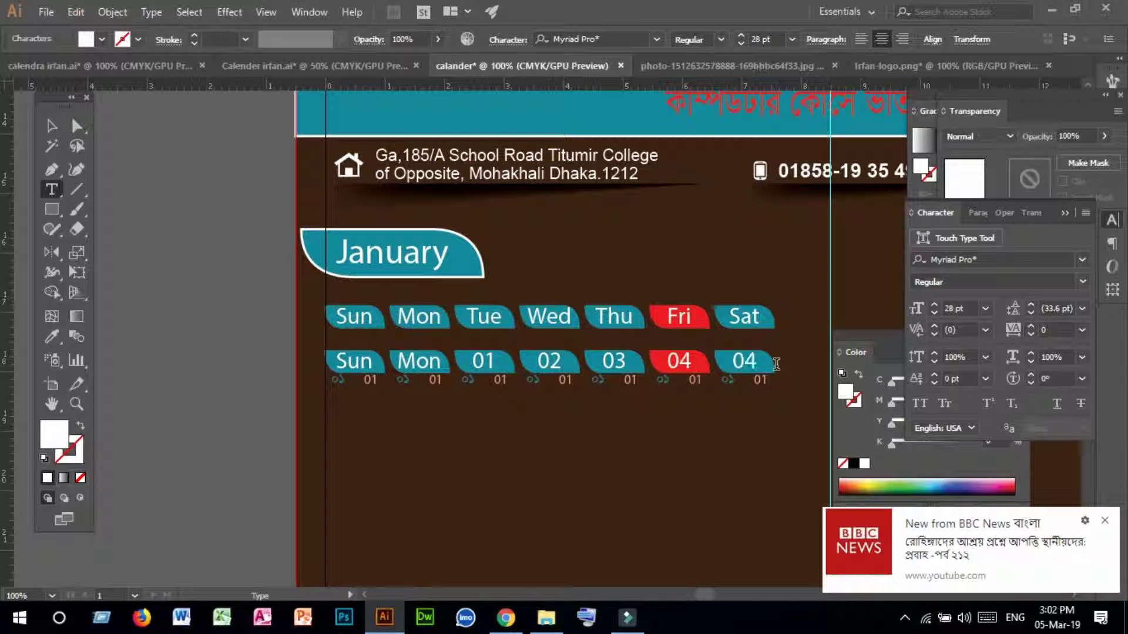
text(5)
click(47, 126)
click(355, 420)
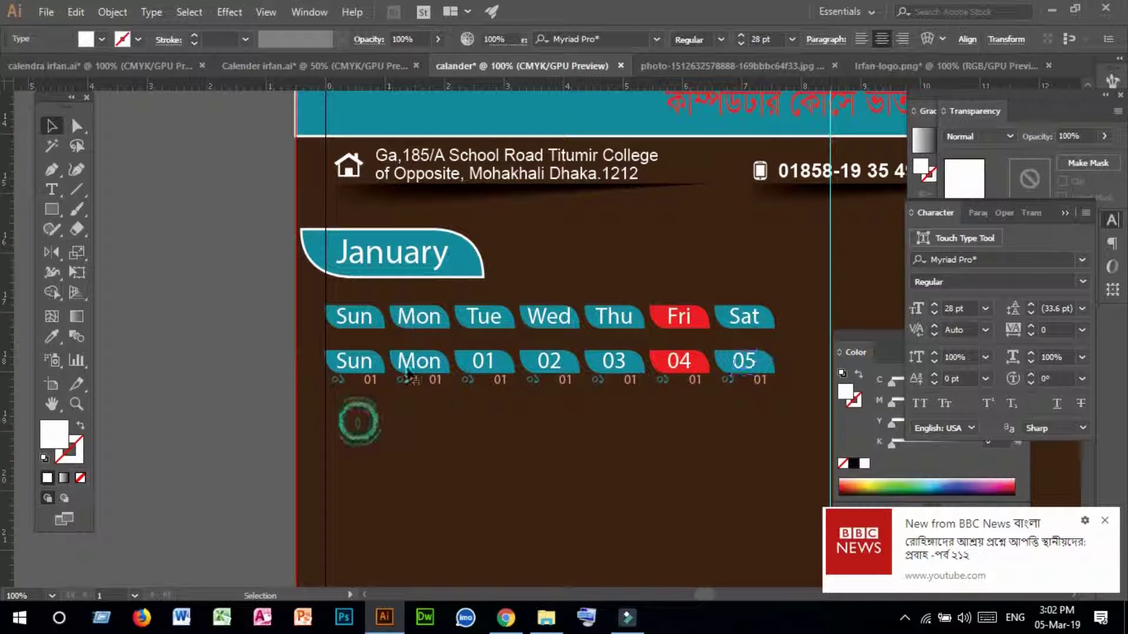
- Replace the Mon and Sun text in the lower row with 00 as placeholder dates
double_click(420, 365)
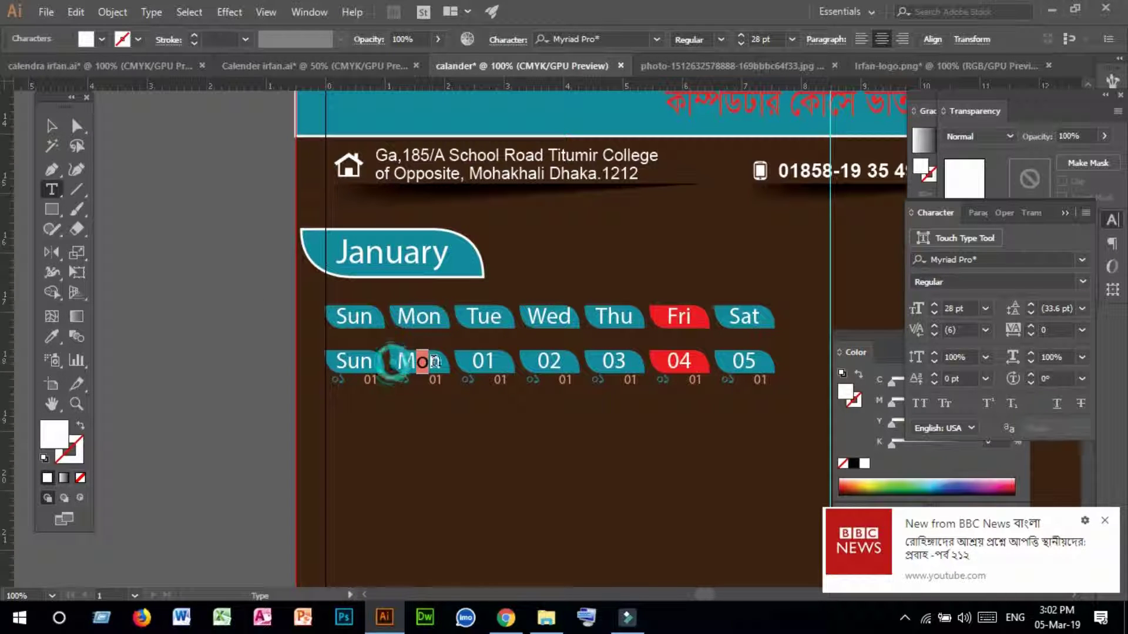
drag(415, 360, 447, 362)
double_click(420, 361)
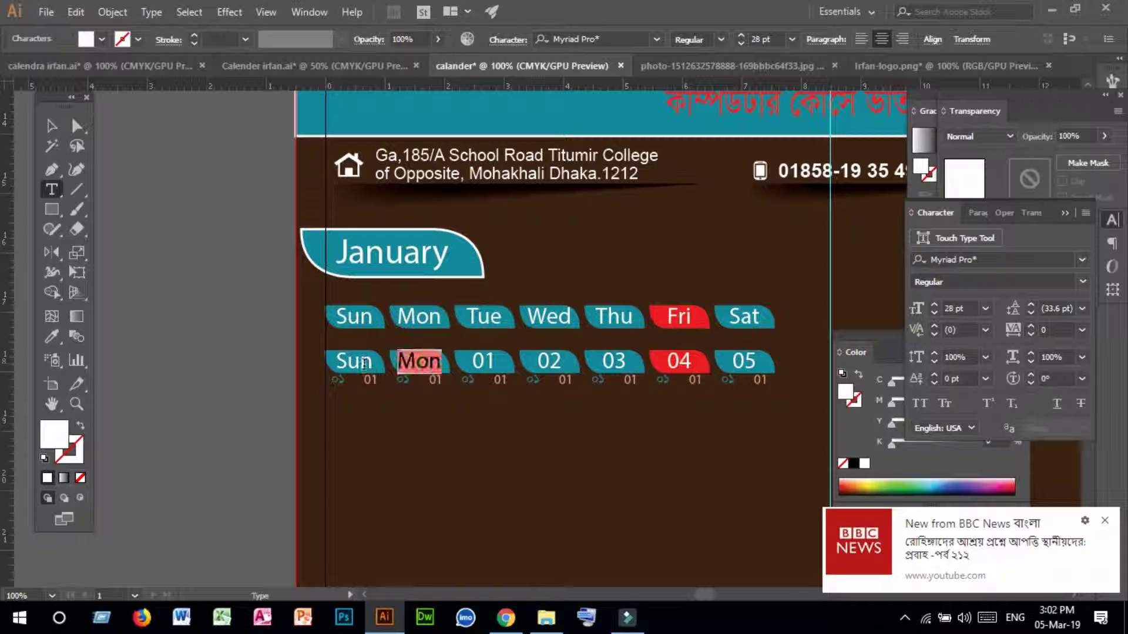
text(00)
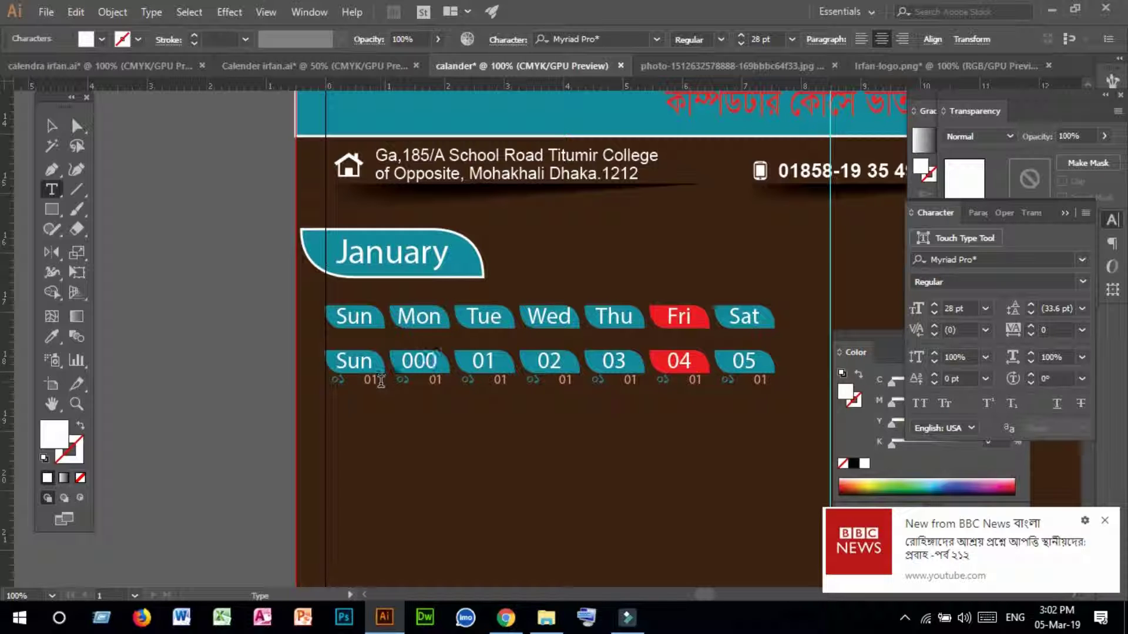
double_click(347, 360)
text(00)
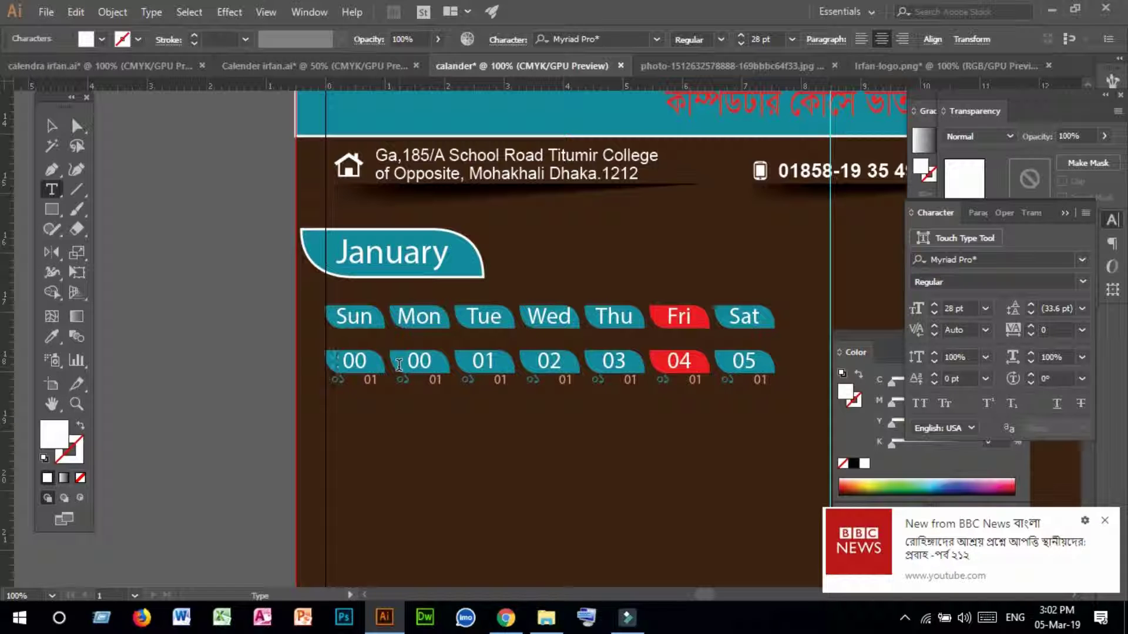
click(52, 125)
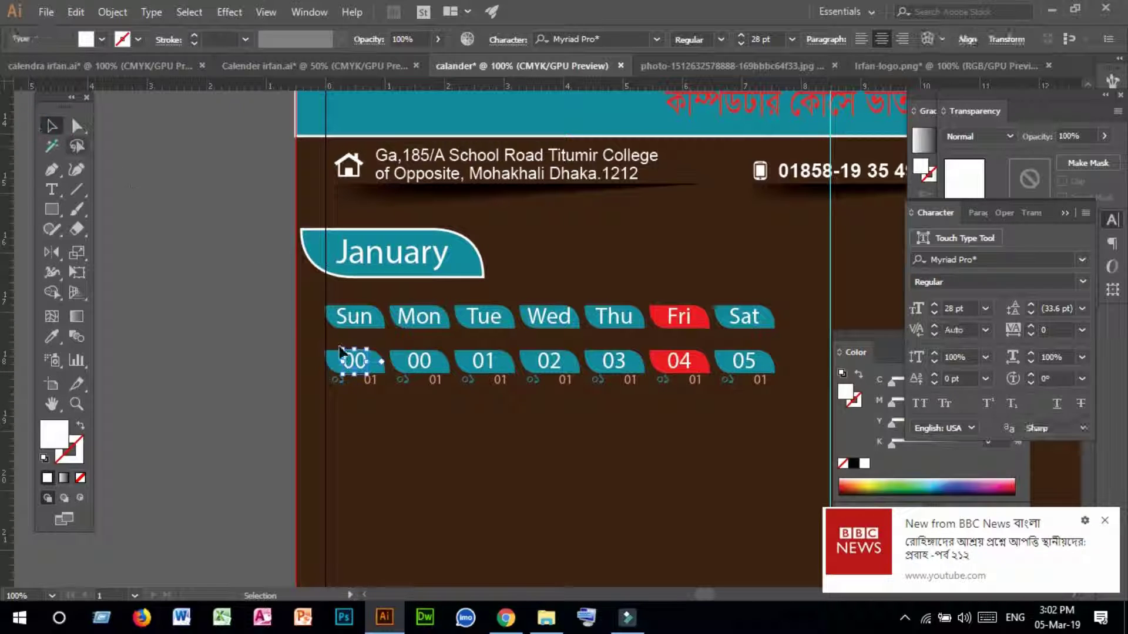
click(395, 444)
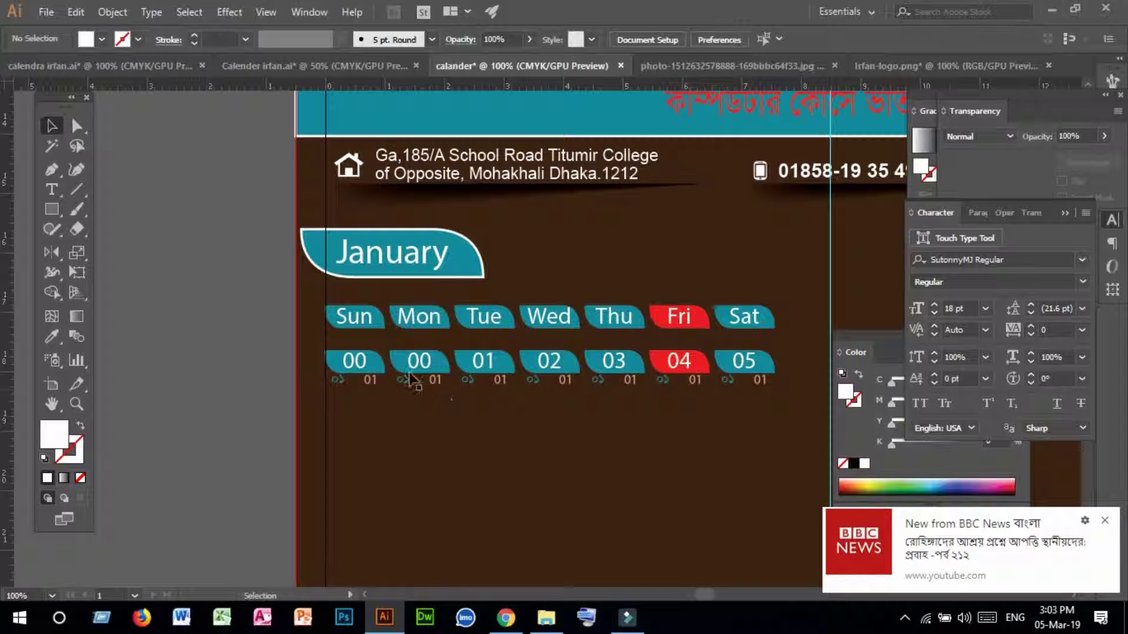
- Move the date row up closer to the weekday labels and duplicate it straight down at equal spacing to make five date rows
drag(777, 404, 323, 351)
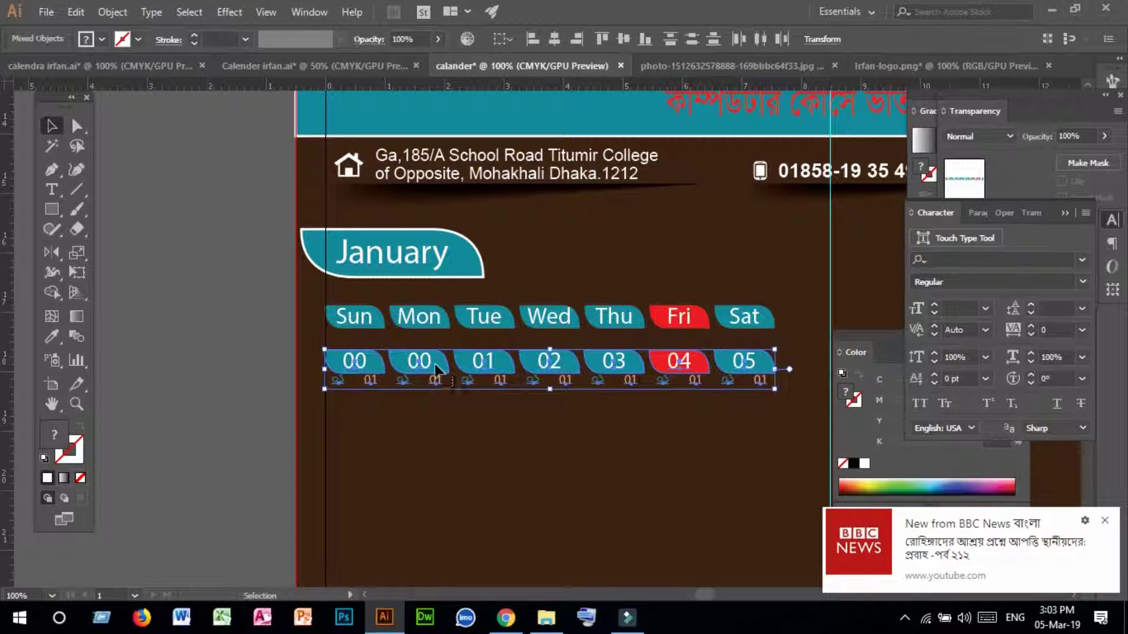
drag(435, 364, 441, 403)
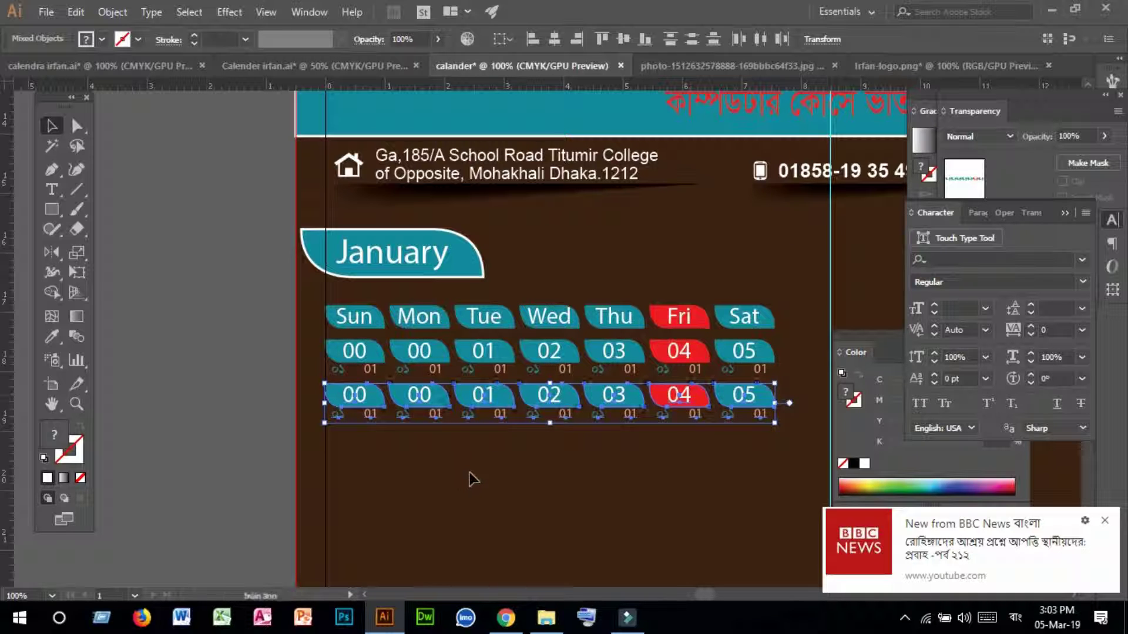
key(ctrl+d)
key(ctrl+d)
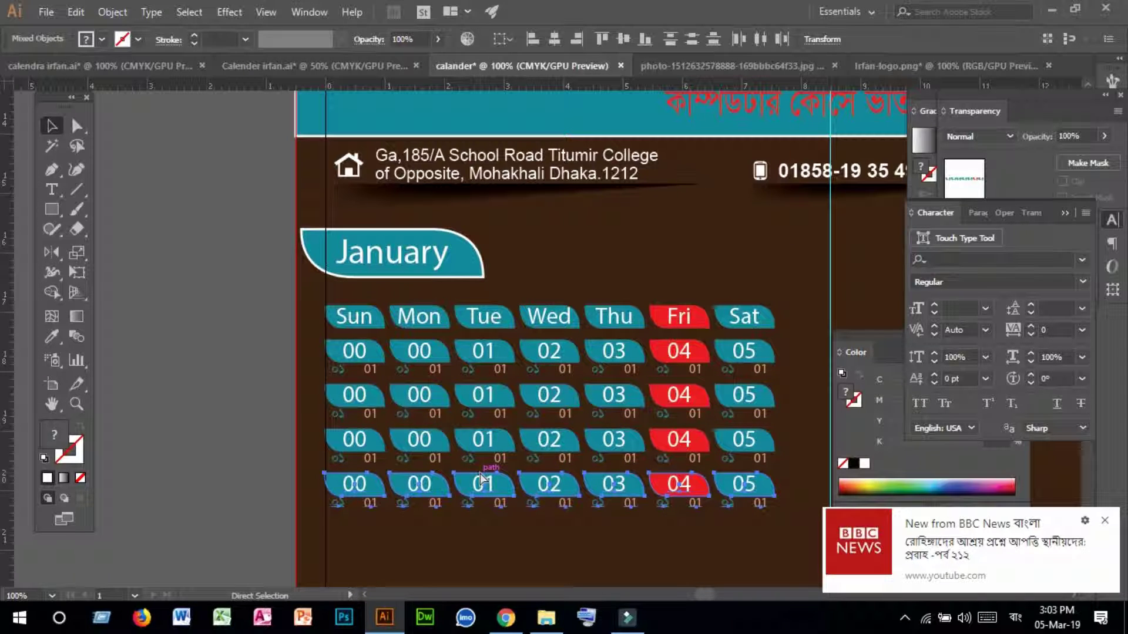
key(ctrl+d)
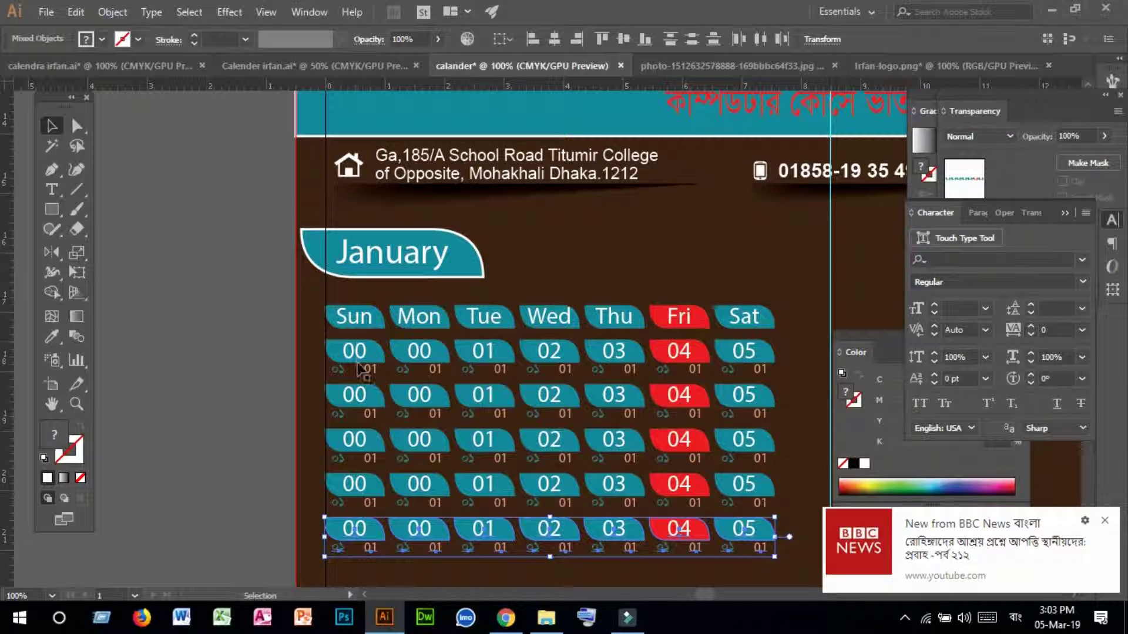
click(184, 383)
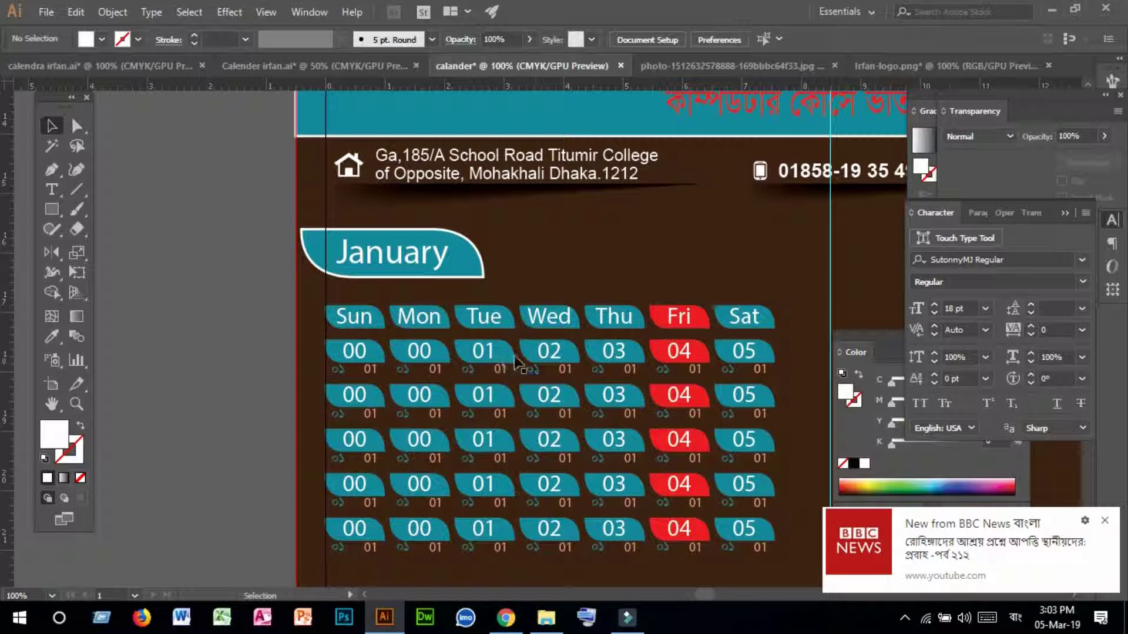
- Change the Sun and Mon dates in the second date row to 06 and 07
double_click(359, 402)
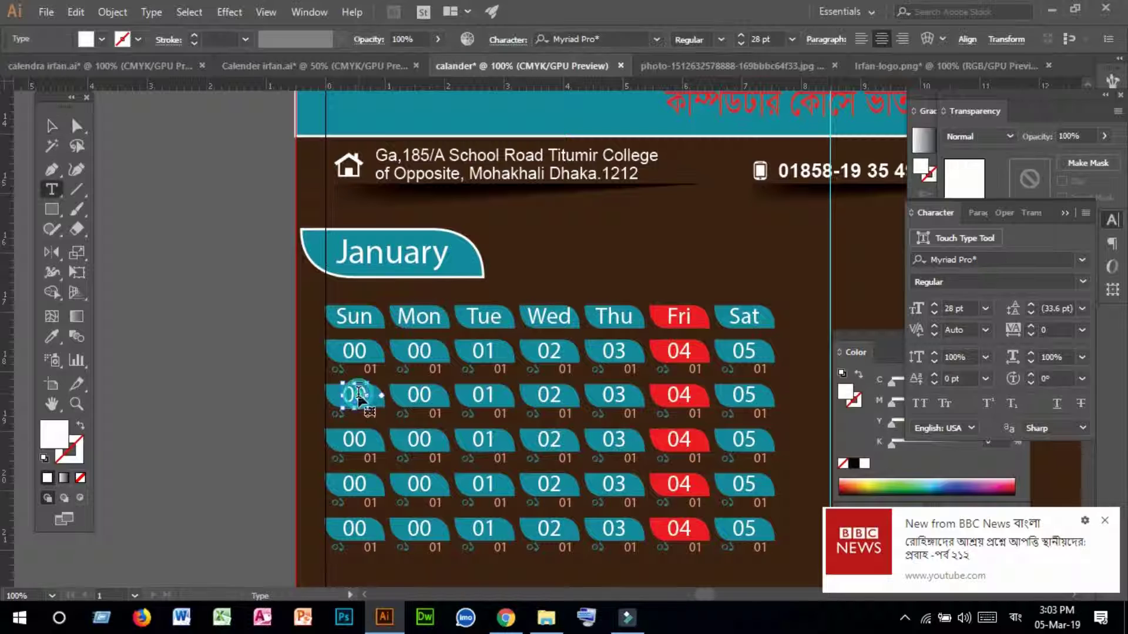
double_click(367, 394)
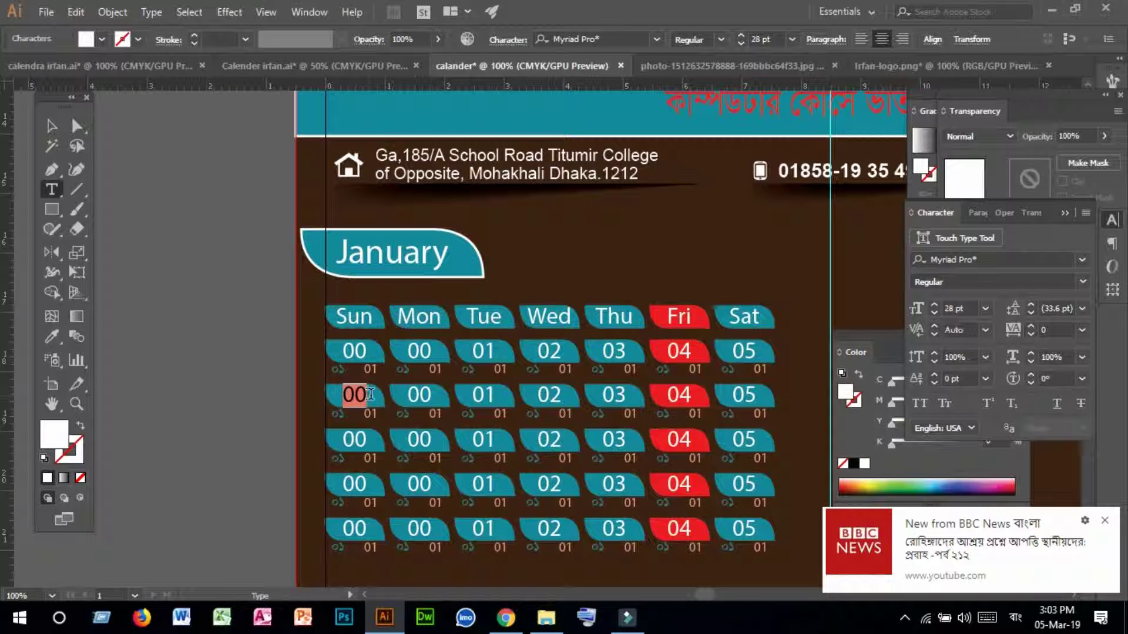
text(06)
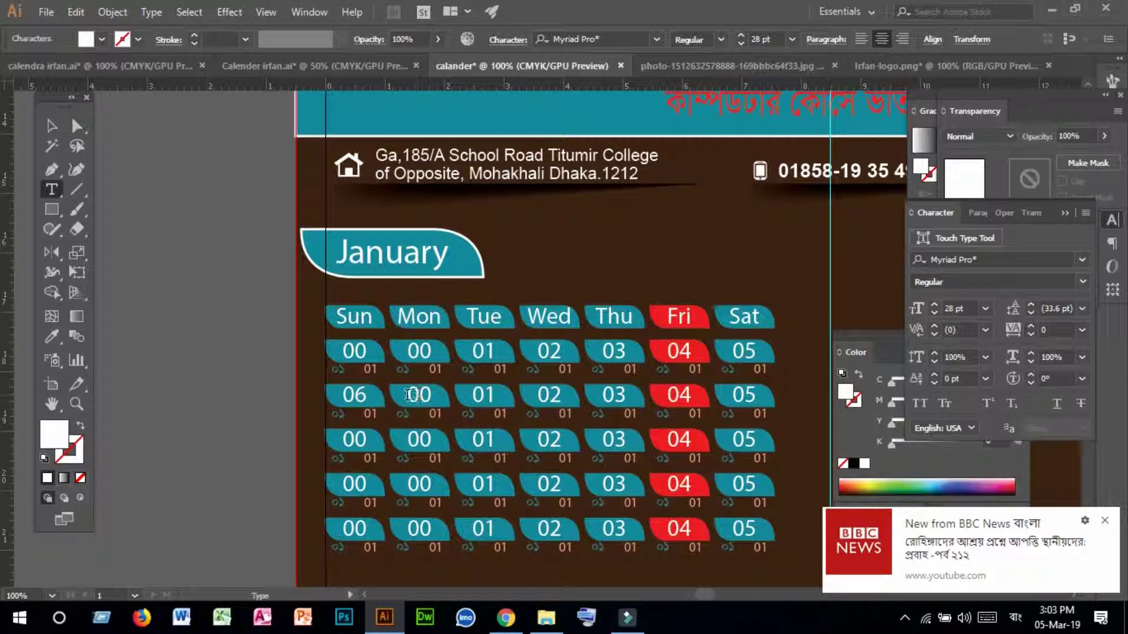
double_click(413, 394)
text(07)
click(52, 126)
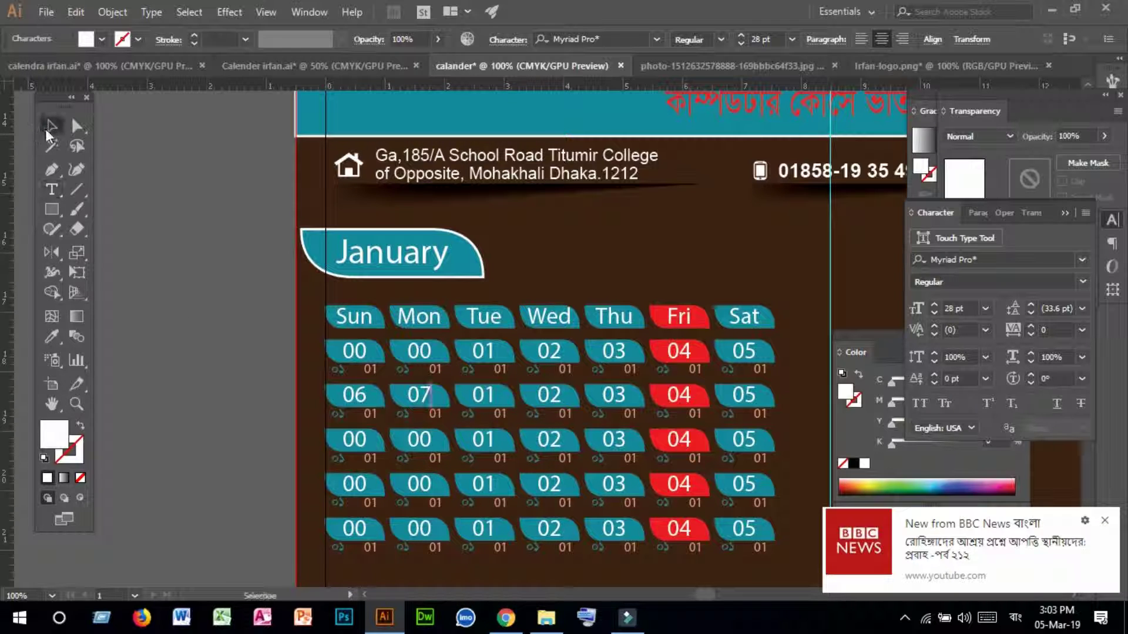
click(389, 359)
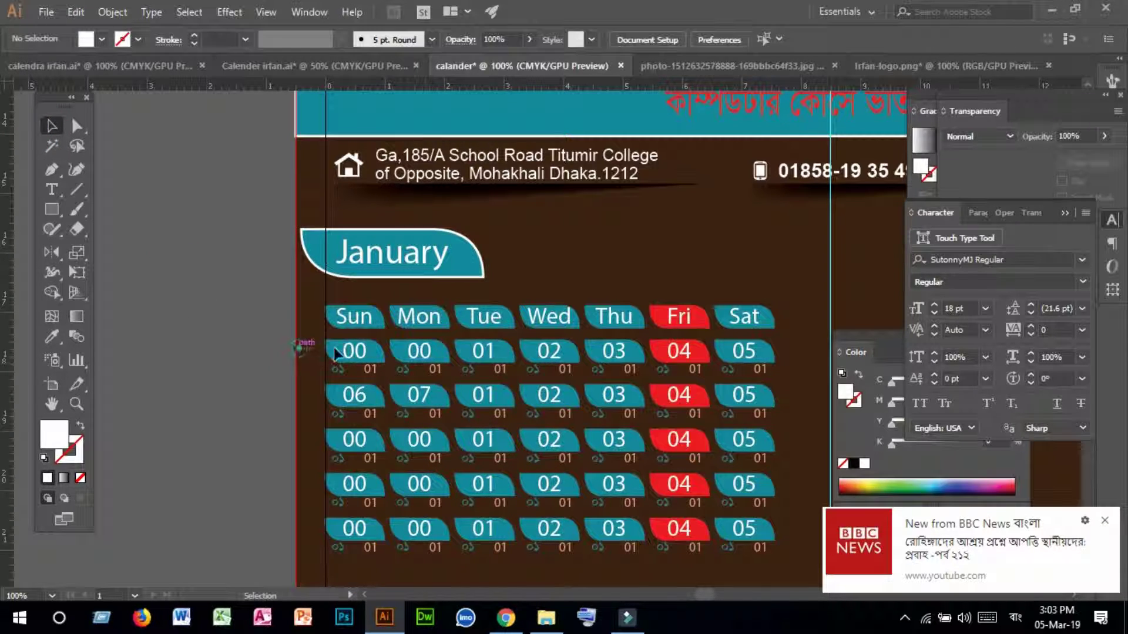
- Delete the Sun and Mon cells of the first date row and the Fri and Sat cells of the last date row
drag(445, 381, 445, 375)
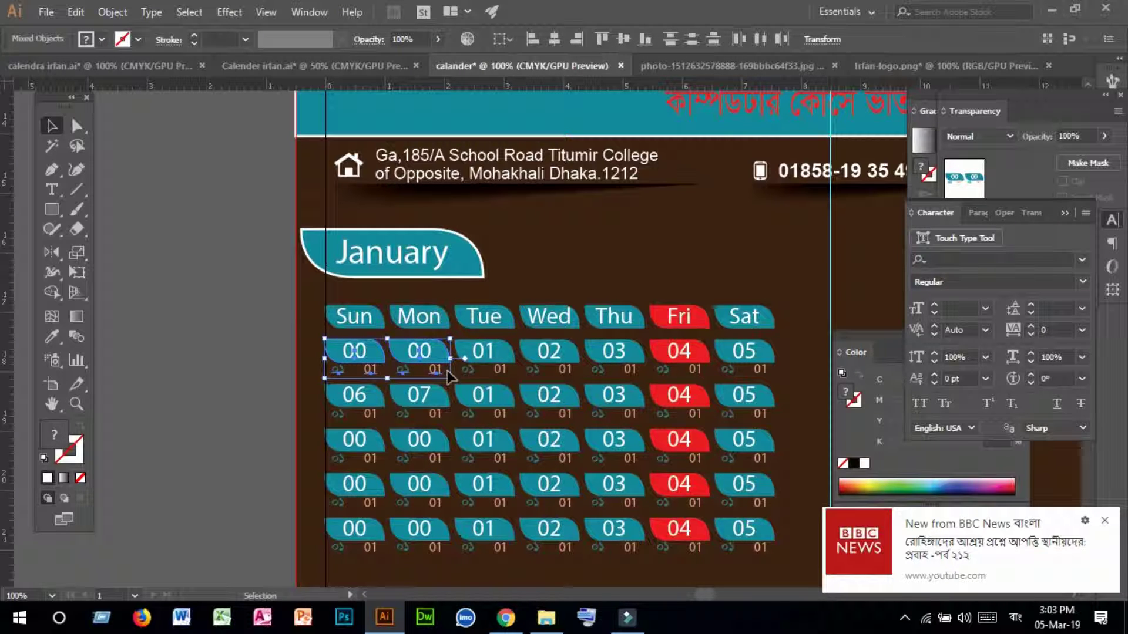
key(Delete)
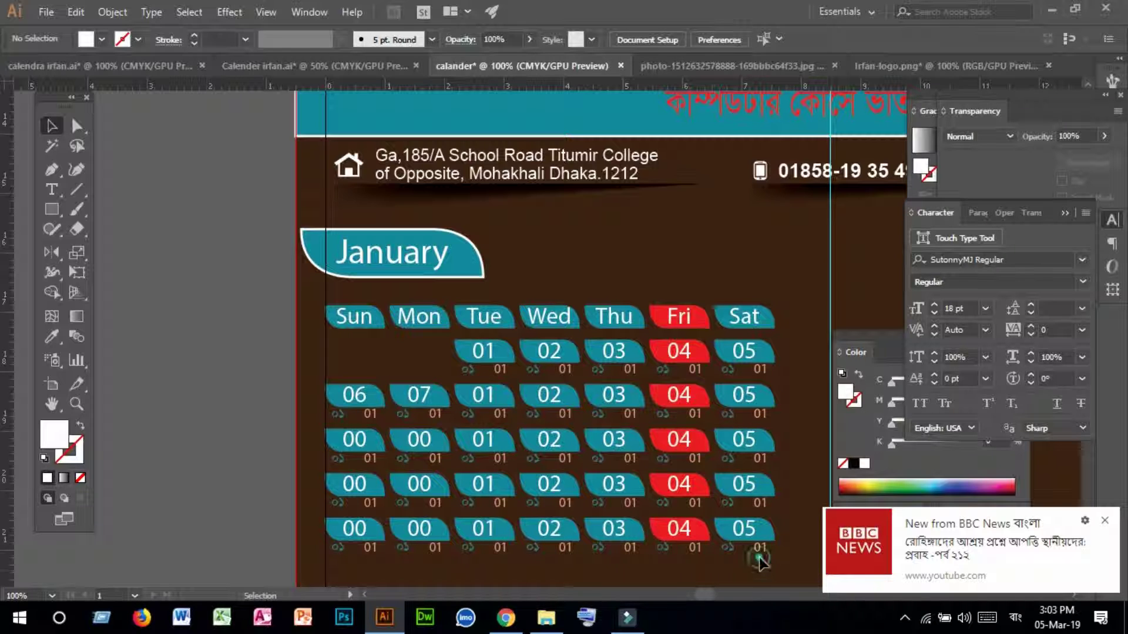
drag(775, 568, 653, 517)
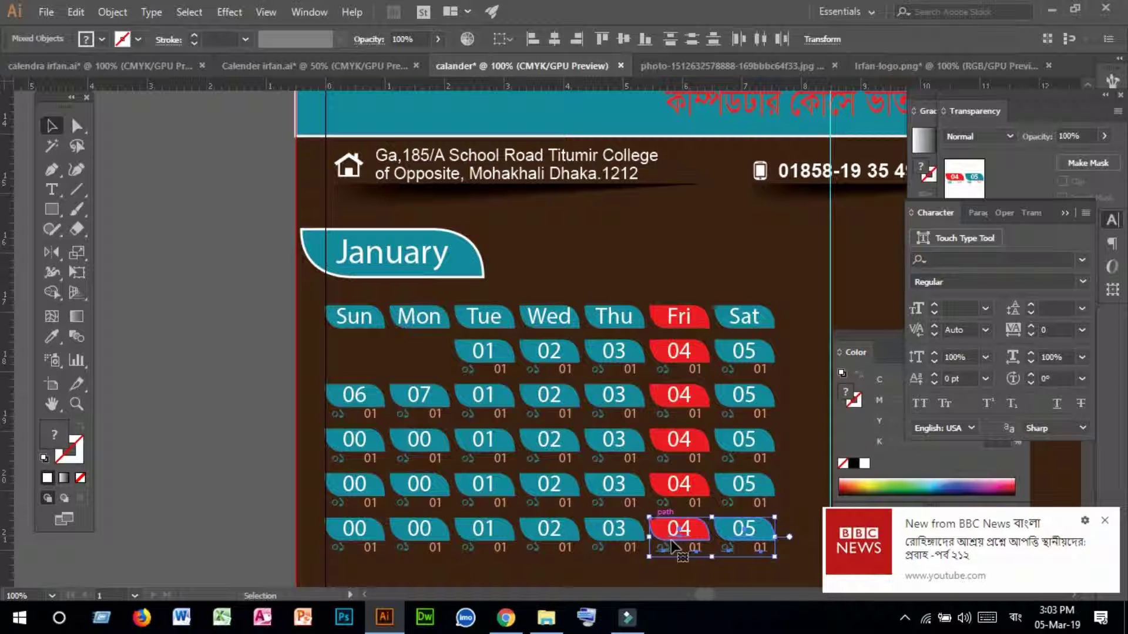
key(Delete)
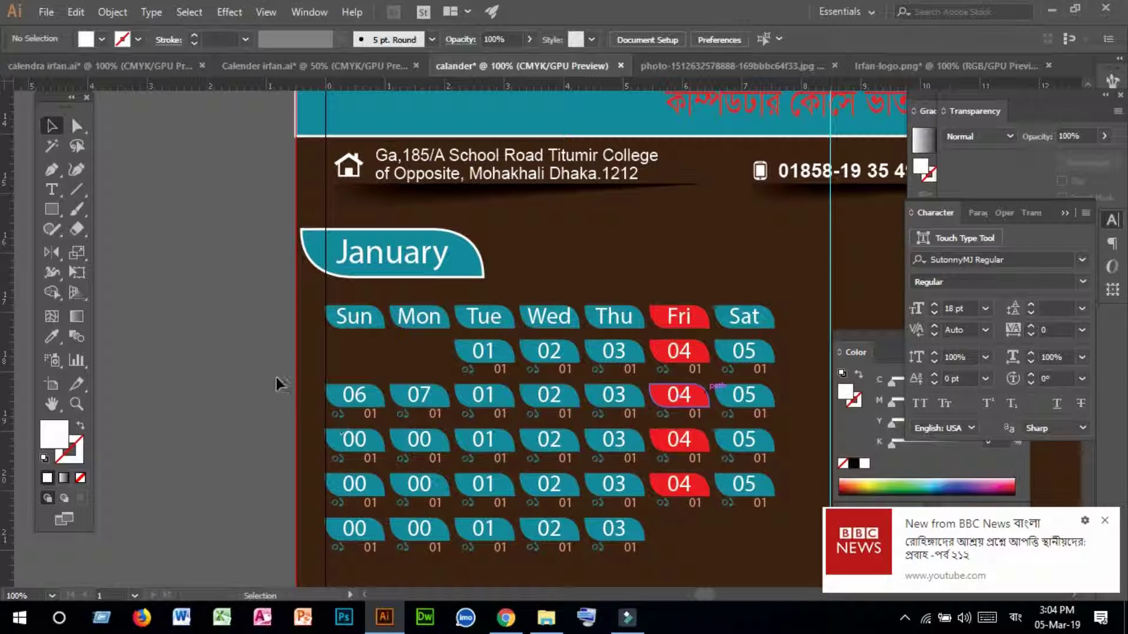
click(76, 404)
alt+click(555, 320)
alt+click(643, 294)
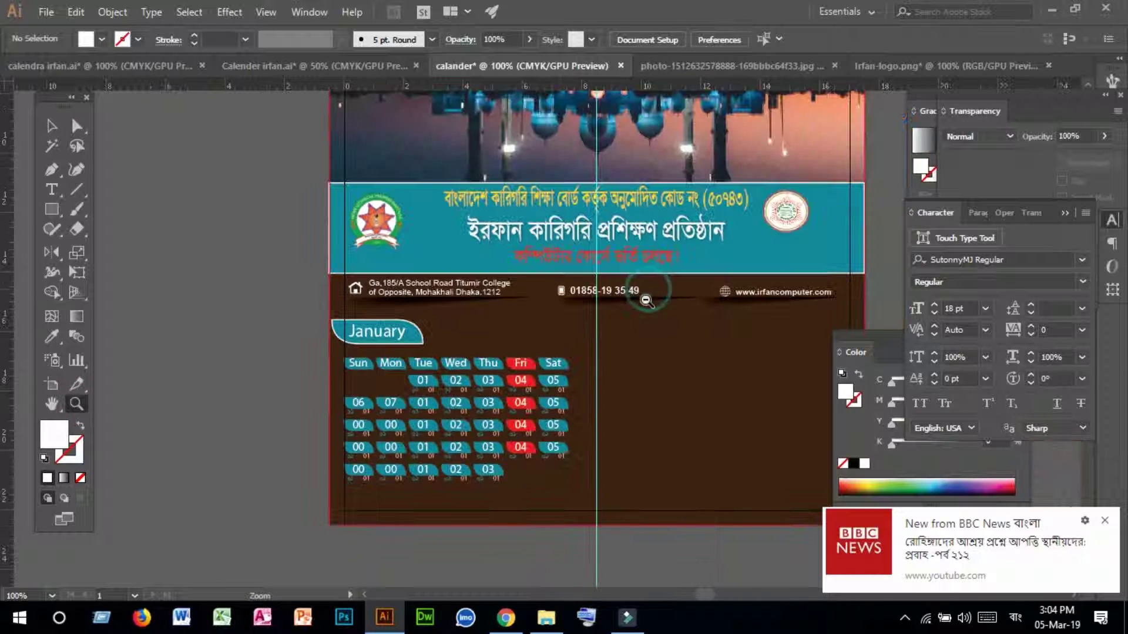
click(568, 351)
click(565, 348)
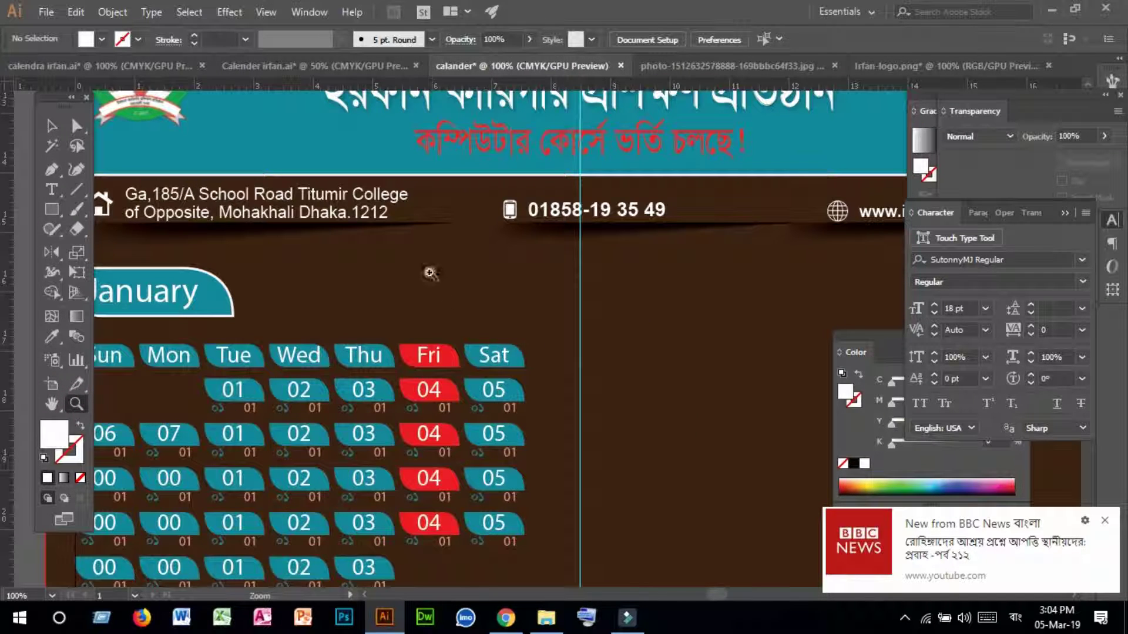
- In the Calender irfan.ai document, select both the Bangla and the Hijri month lines above the January weekday labels
click(316, 67)
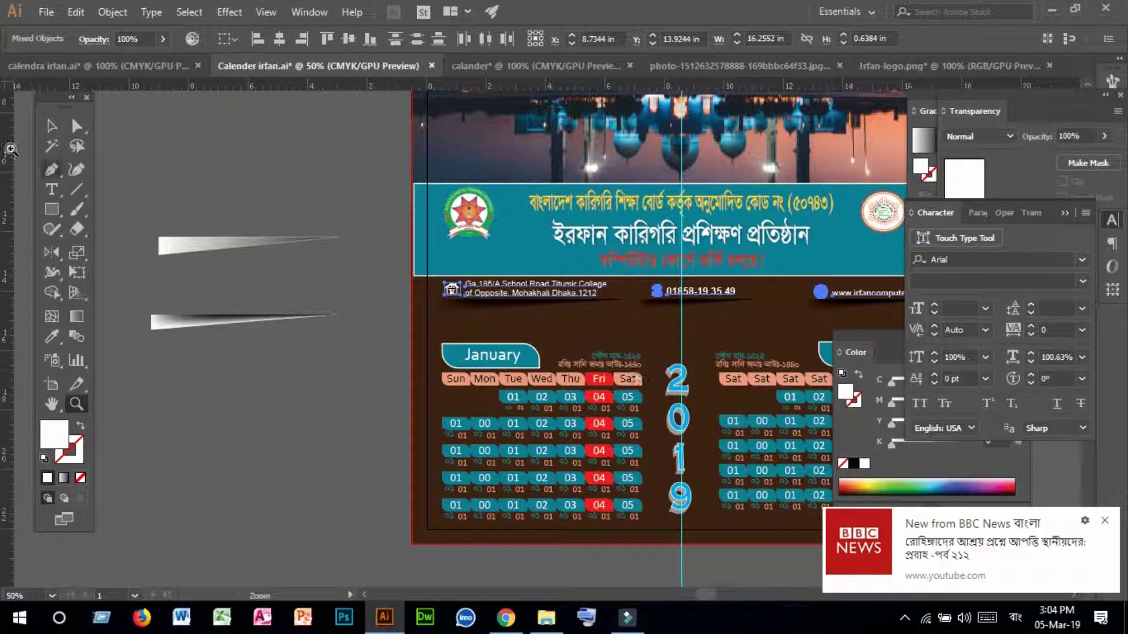
click(52, 125)
click(605, 360)
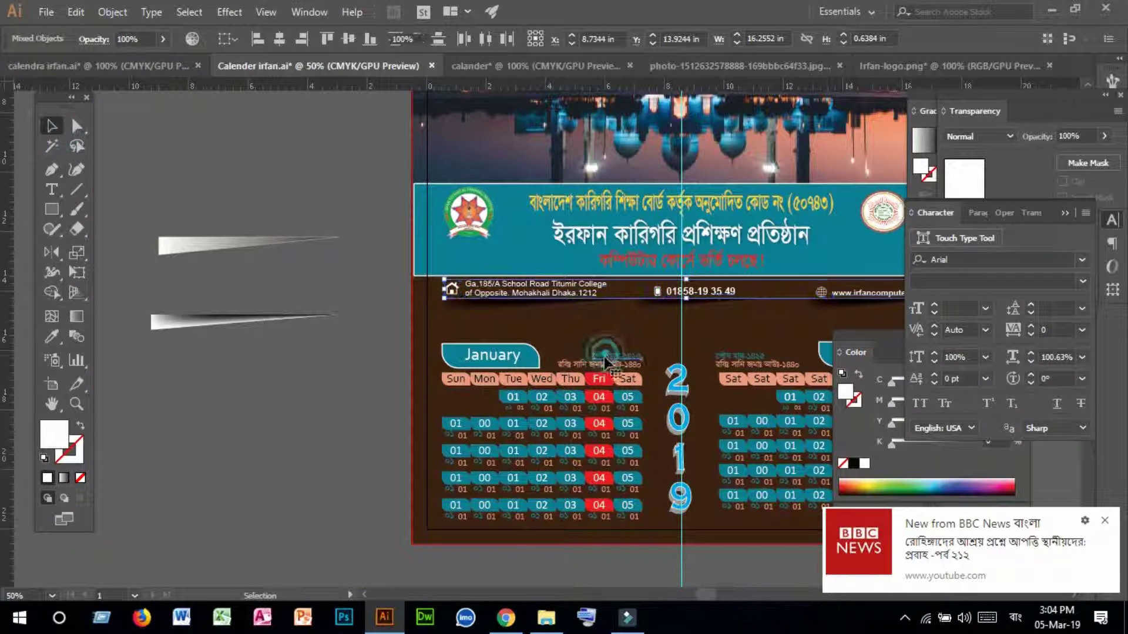
shift+click(579, 363)
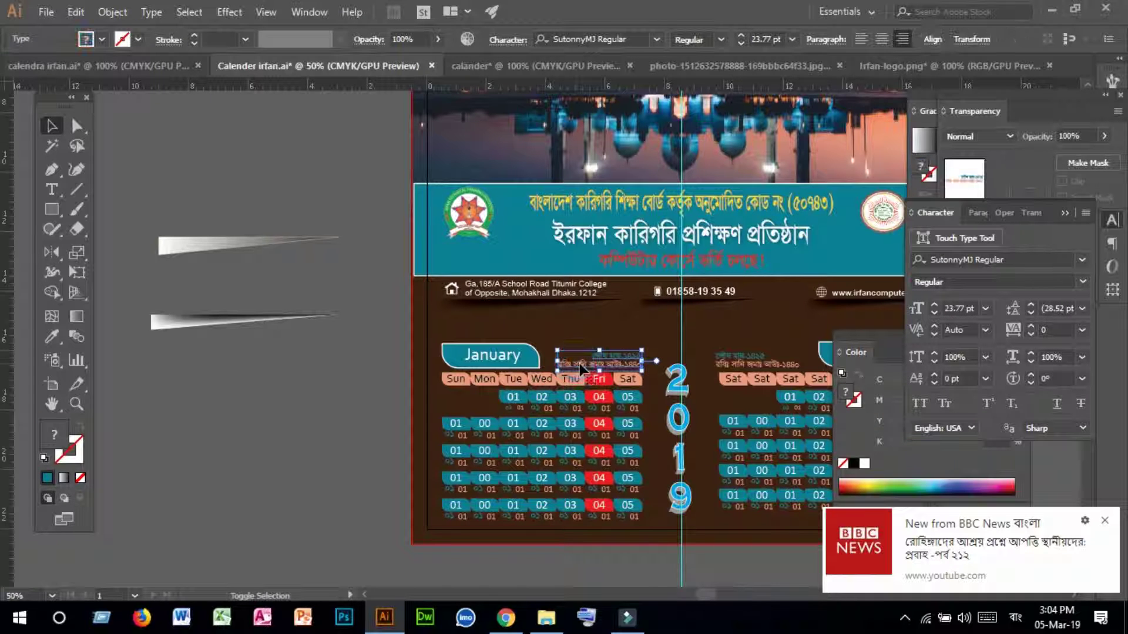
click(482, 65)
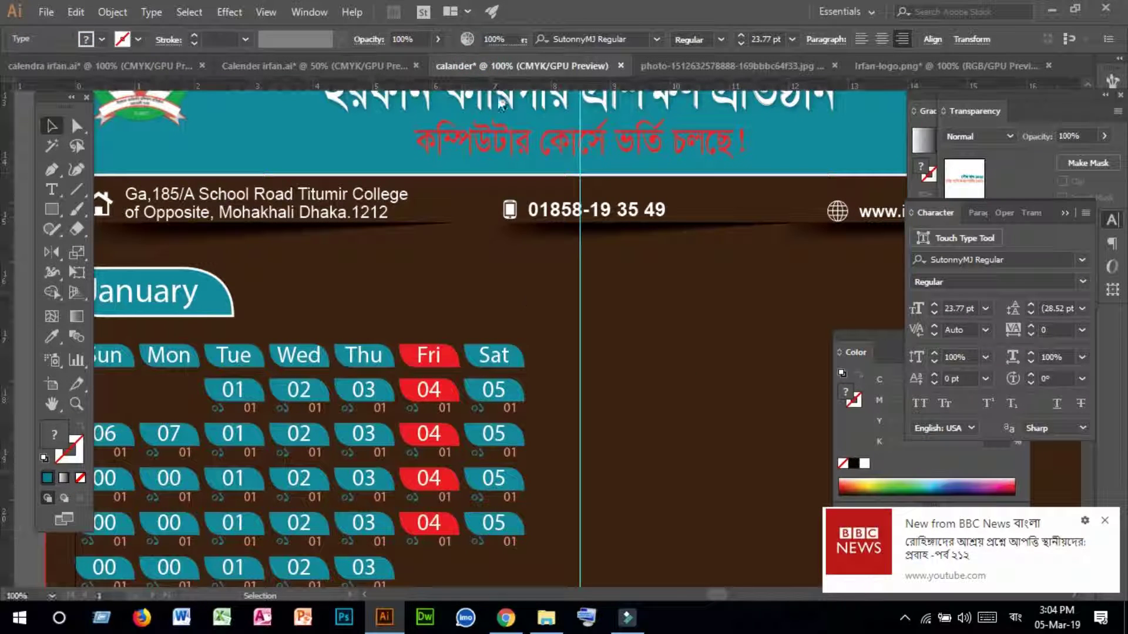
key(ctrl+v)
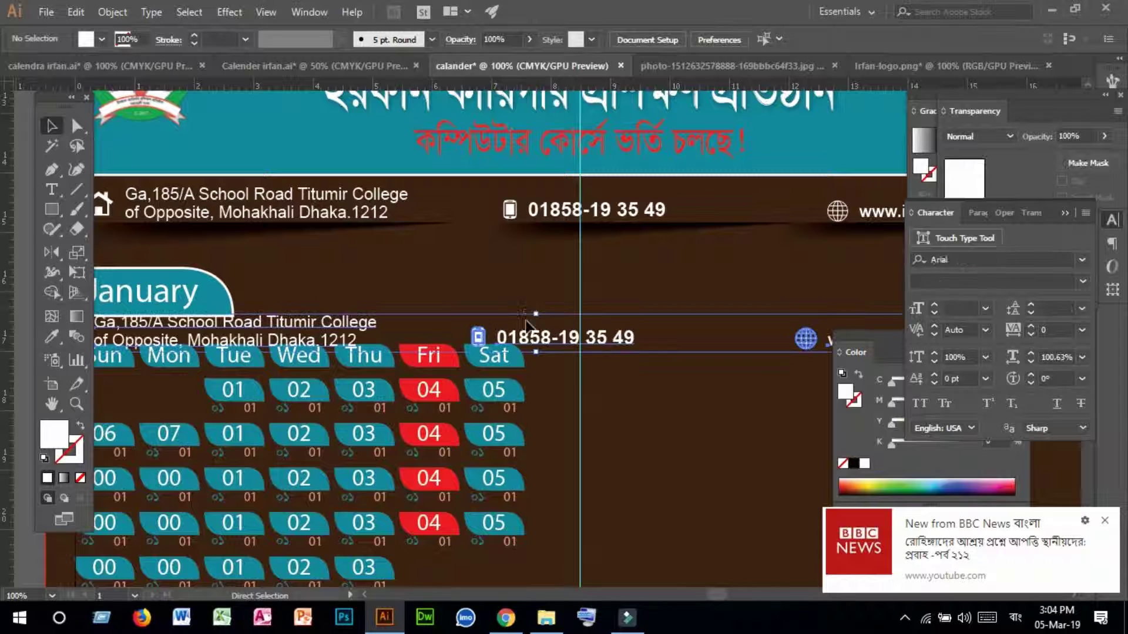
key(ctrl+z)
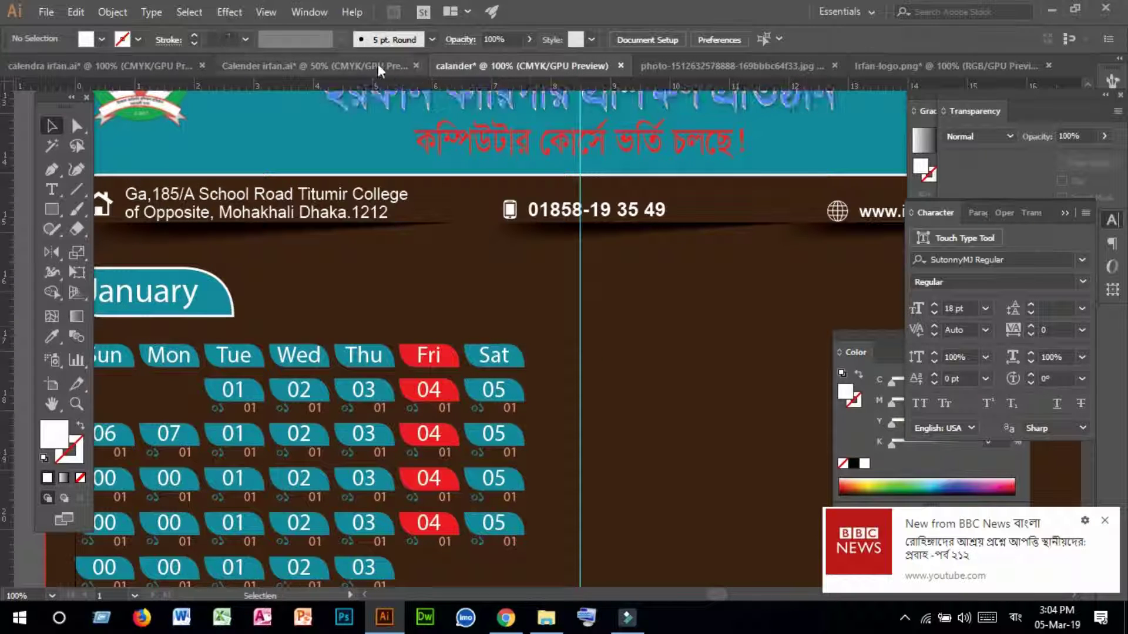
- Copy the two month lines from Calender irfan.ai into the calander document and place them above the Thu, Fri and Sat labels
click(365, 63)
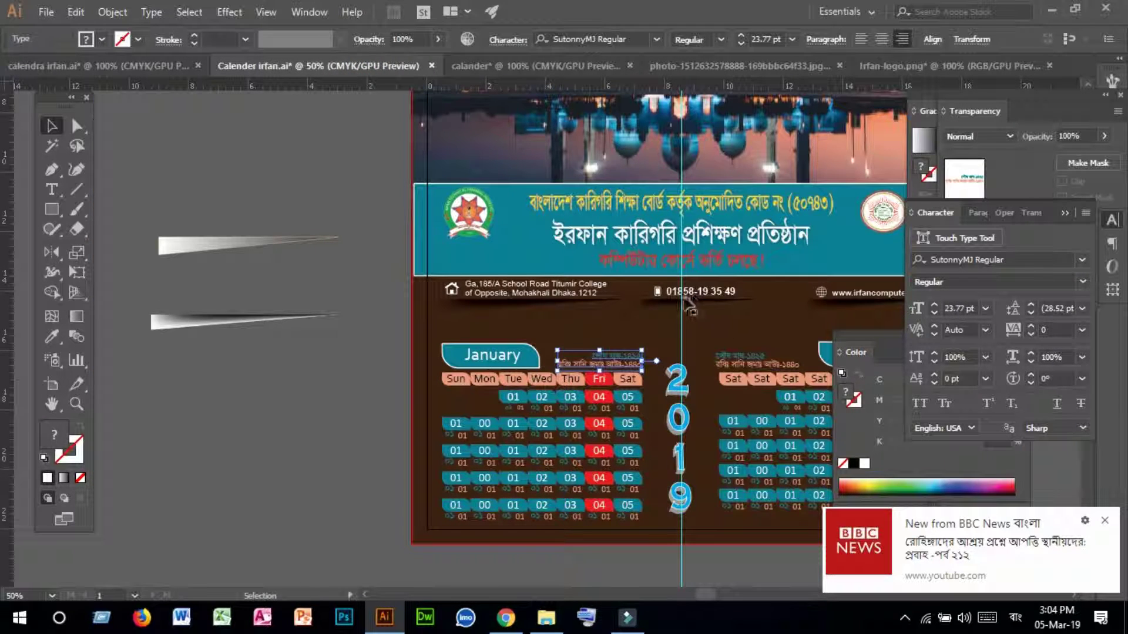
key(a)
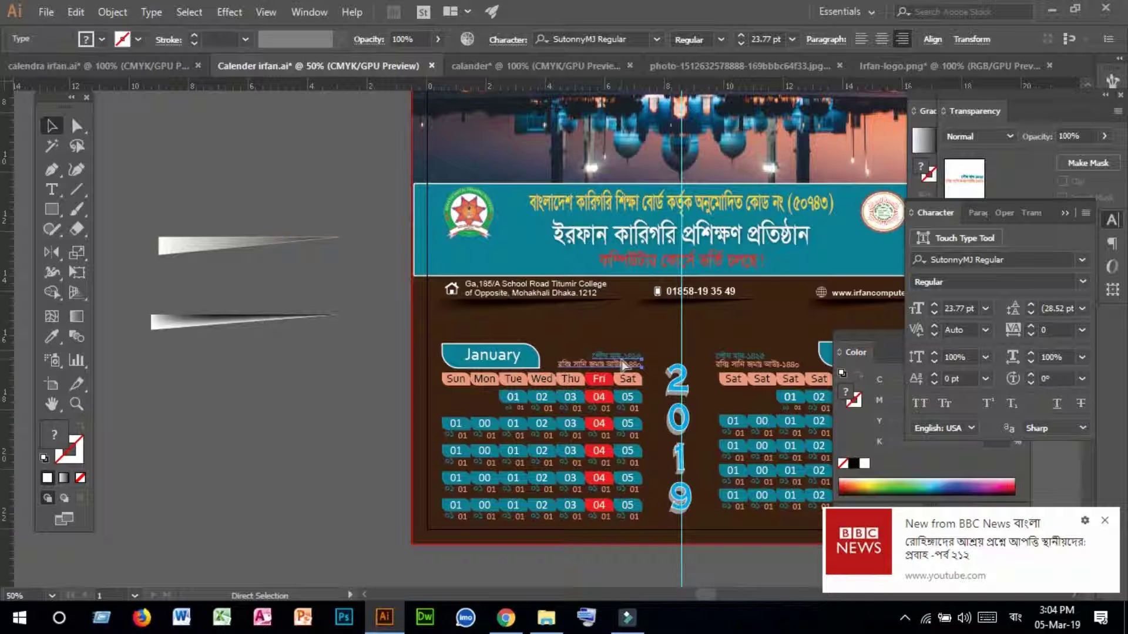
click(516, 65)
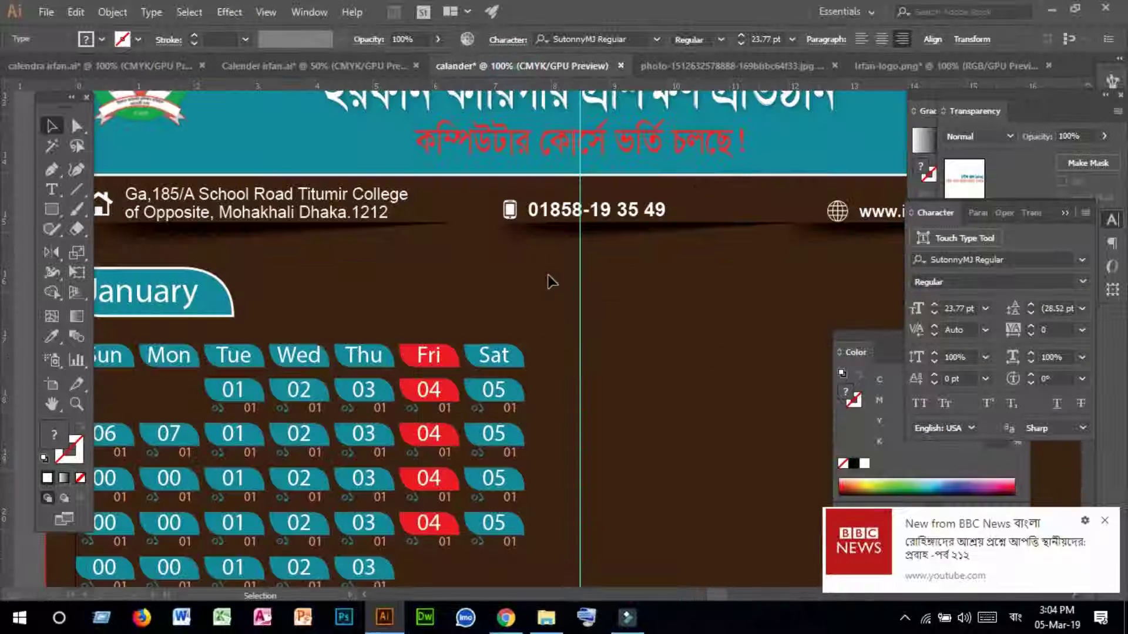
key(ctrl+v)
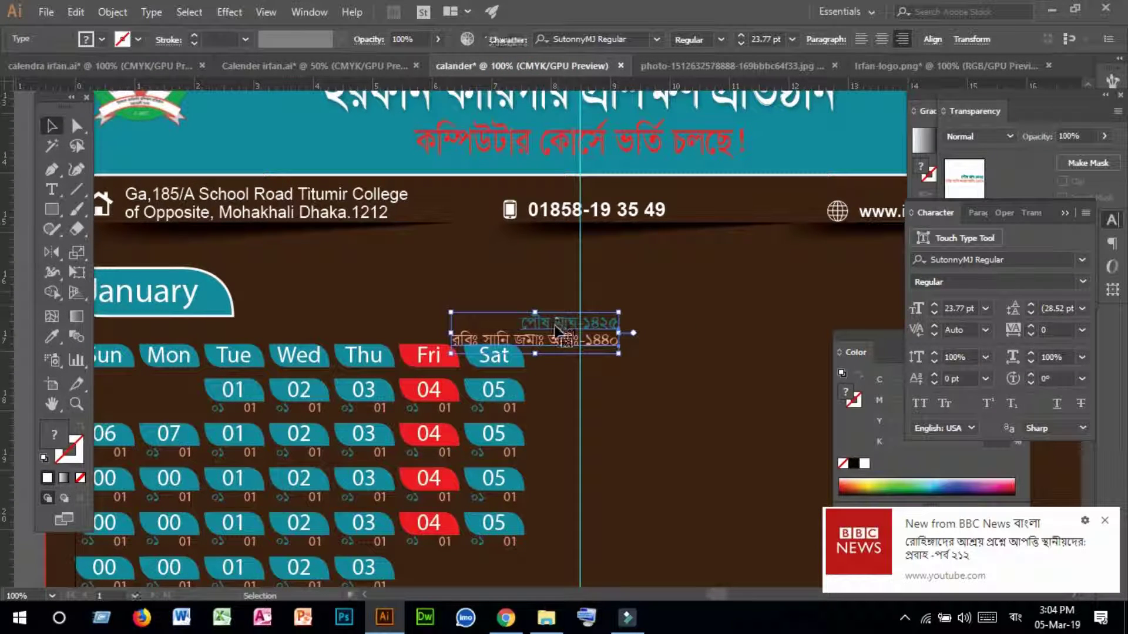
drag(545, 325, 454, 309)
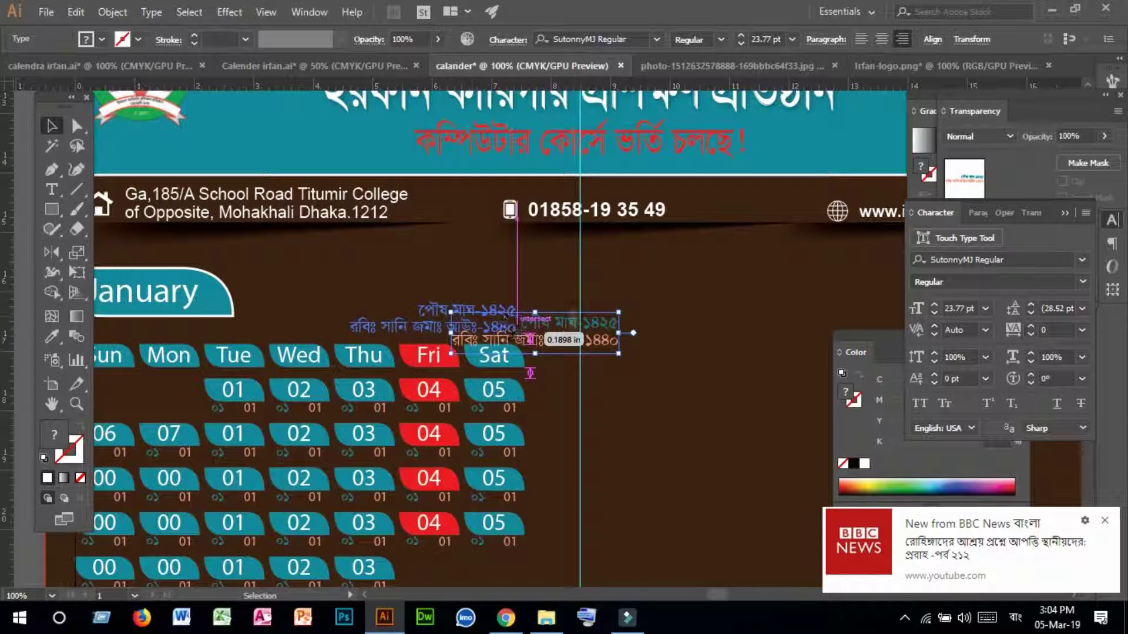
click(705, 331)
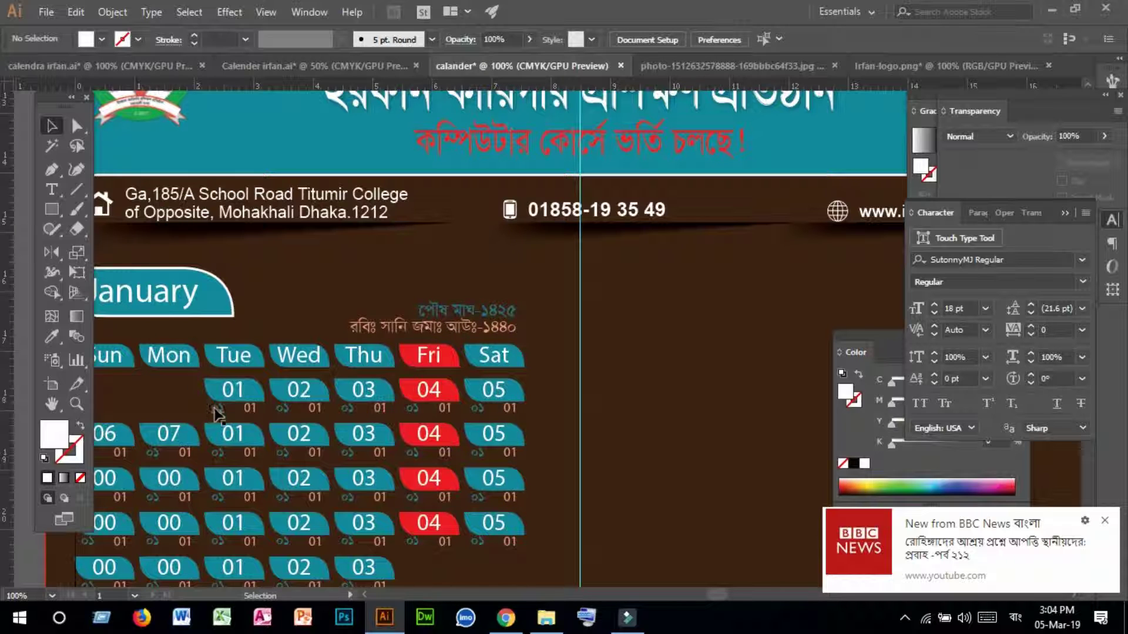
- Shift the Bangla and Hijri month lines slightly right so they end flush with the Sat column
drag(384, 332, 258, 411)
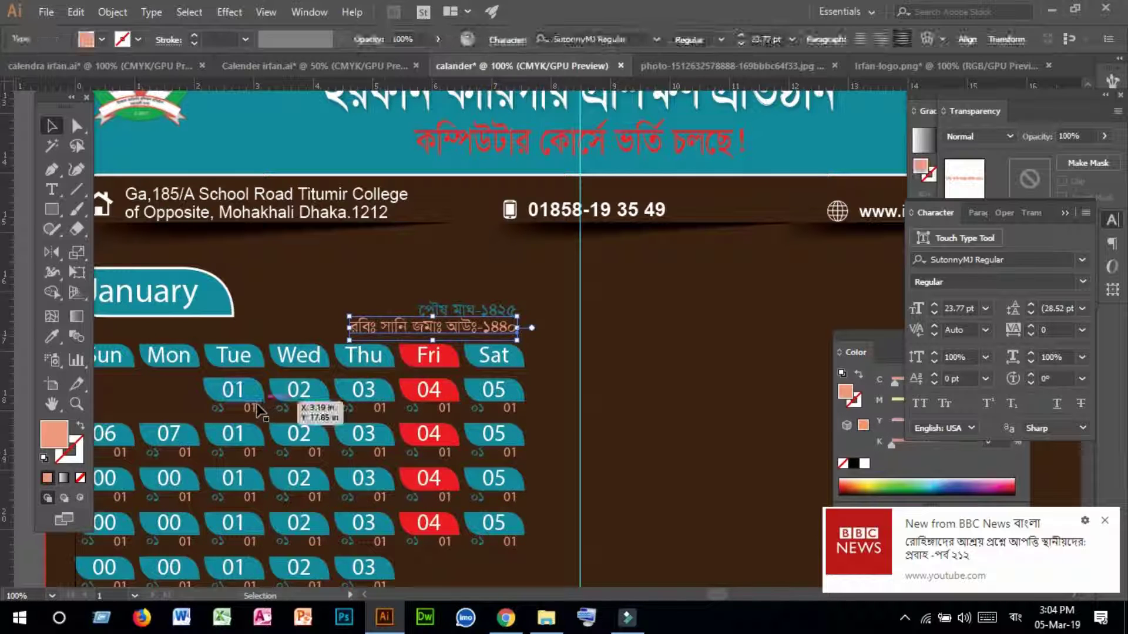
click(652, 337)
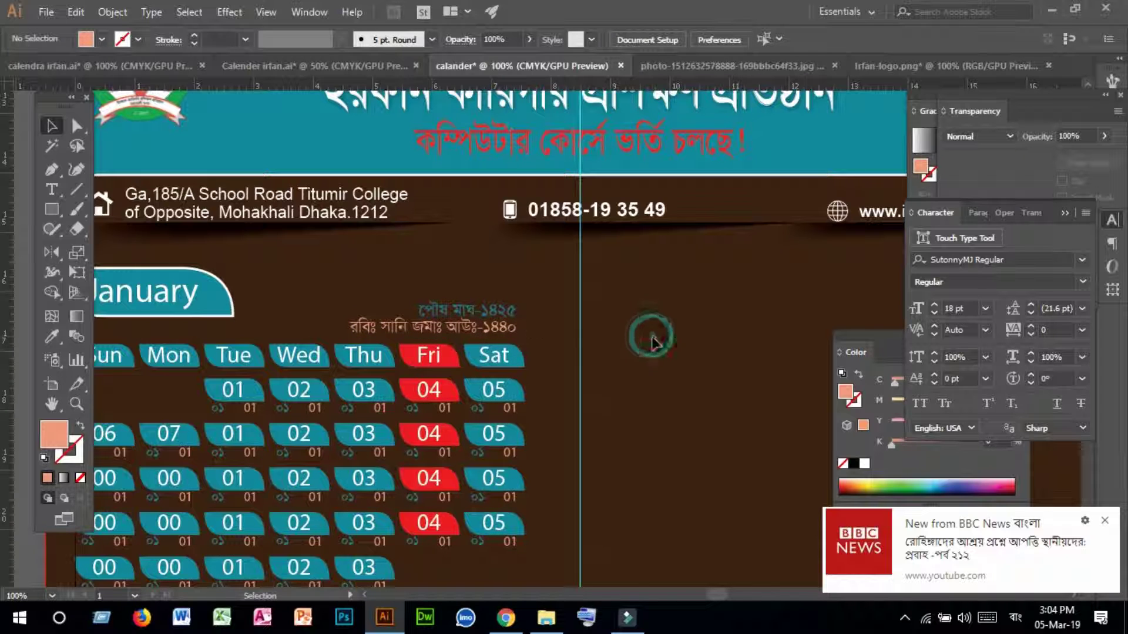
click(485, 317)
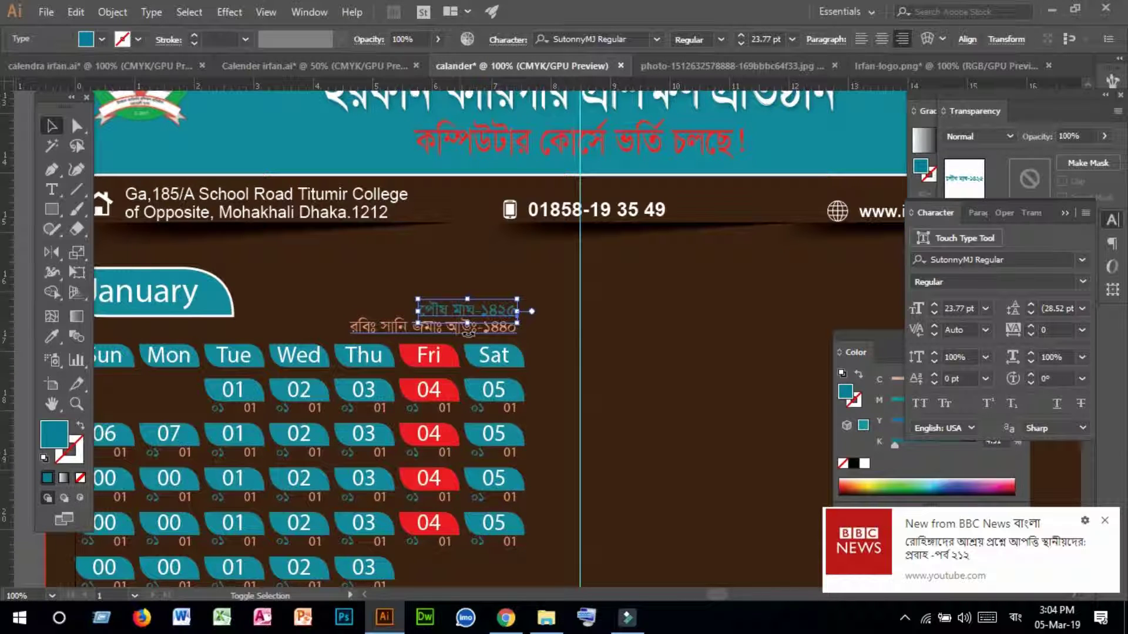
shift+click(365, 331)
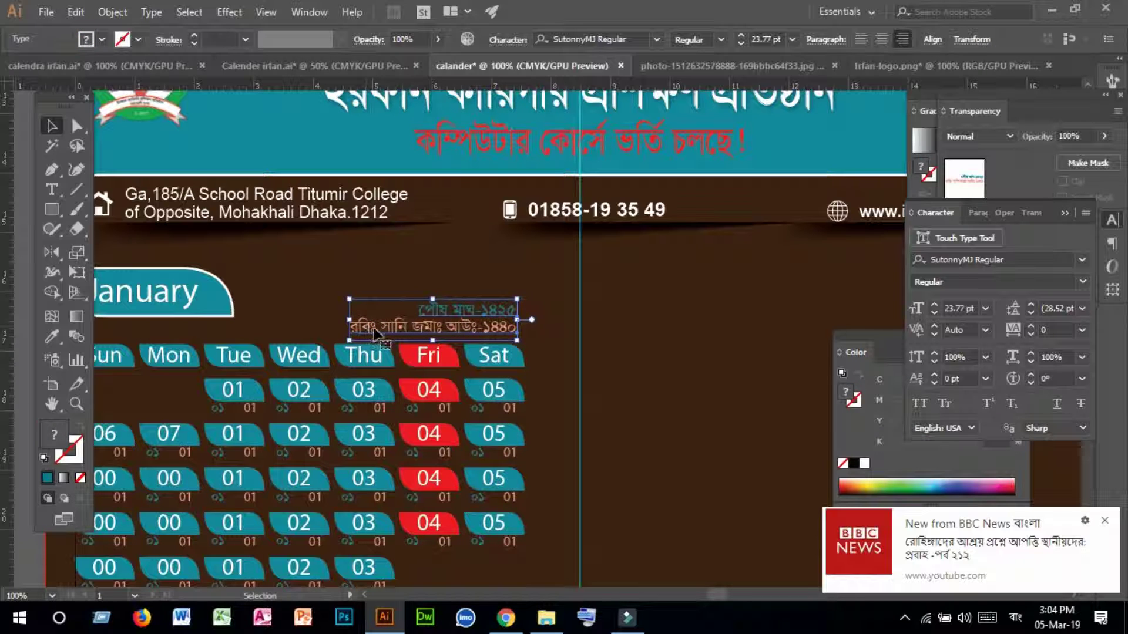
click(702, 376)
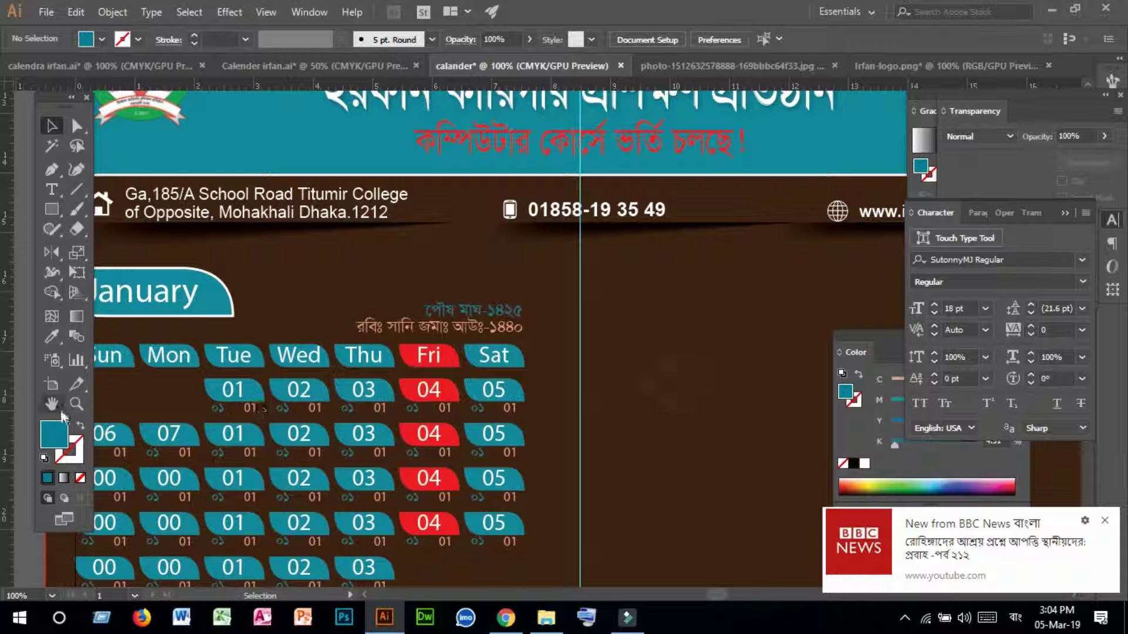
- Duplicate the whole January block with its heading, month lines, weekday labels and dates straight across to the right half of the page
click(76, 404)
alt+click(434, 344)
alt+click(518, 329)
alt+click(517, 328)
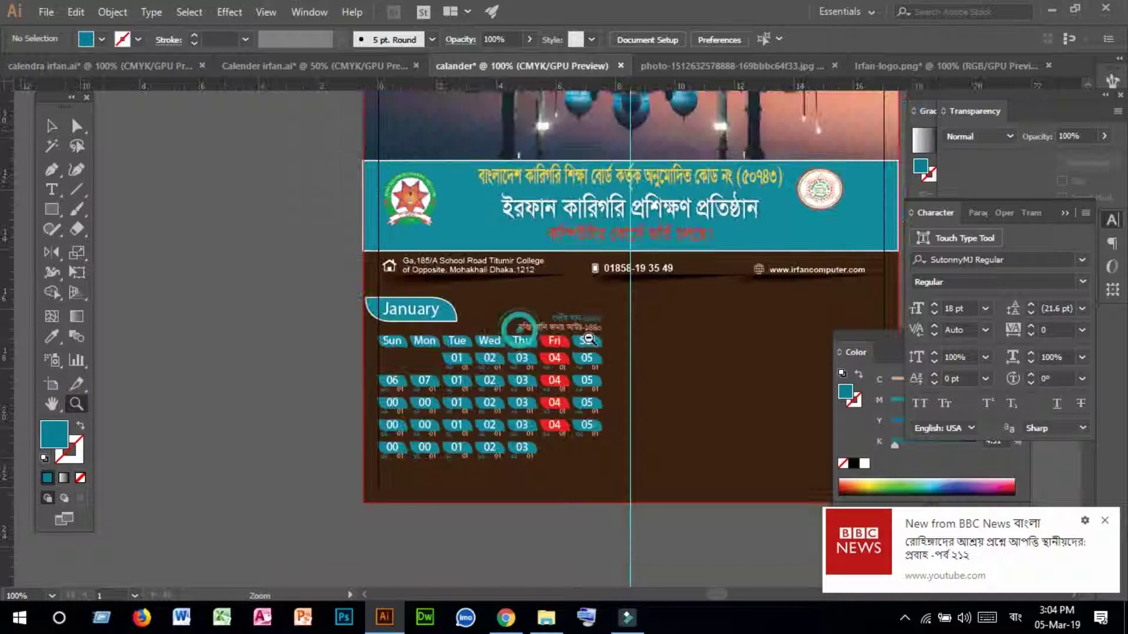
alt+click(587, 335)
click(51, 125)
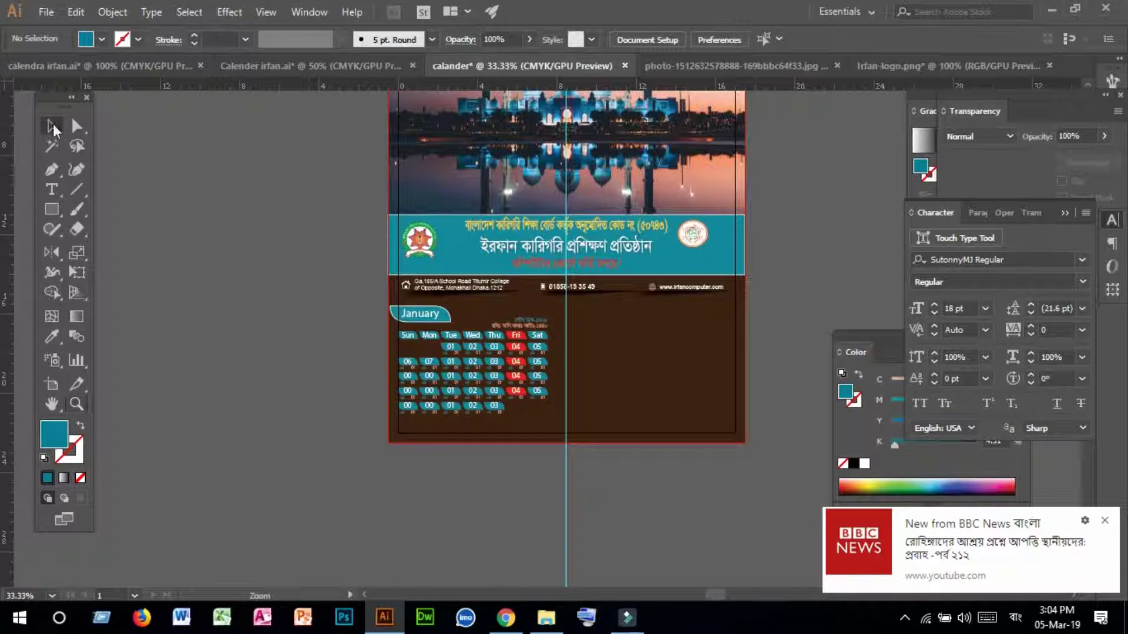
click(218, 319)
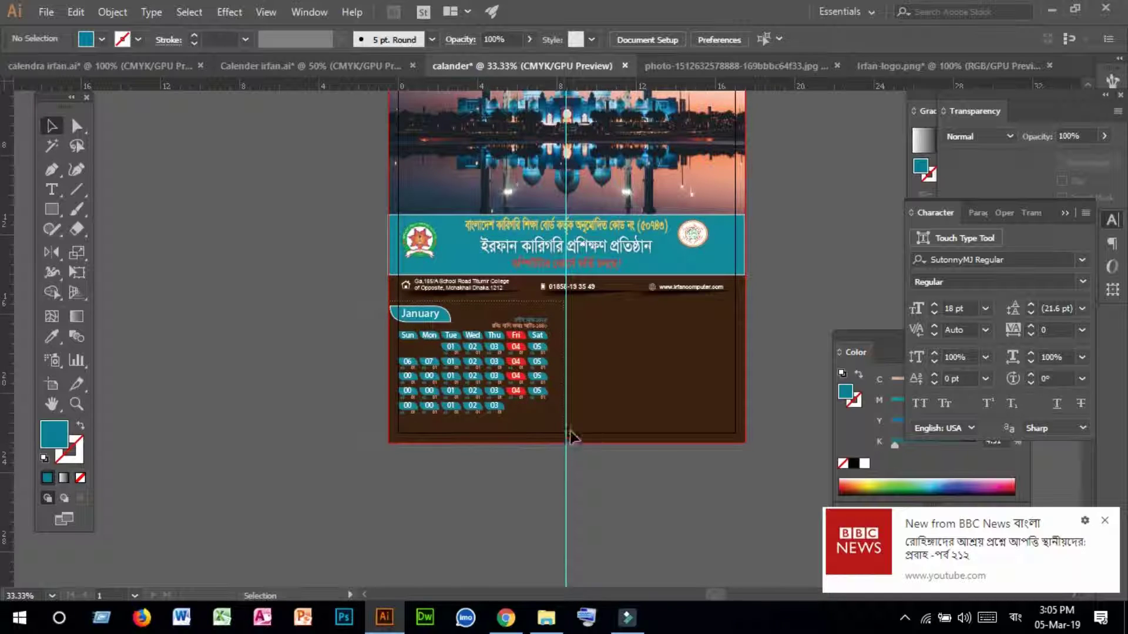
drag(571, 431, 571, 431)
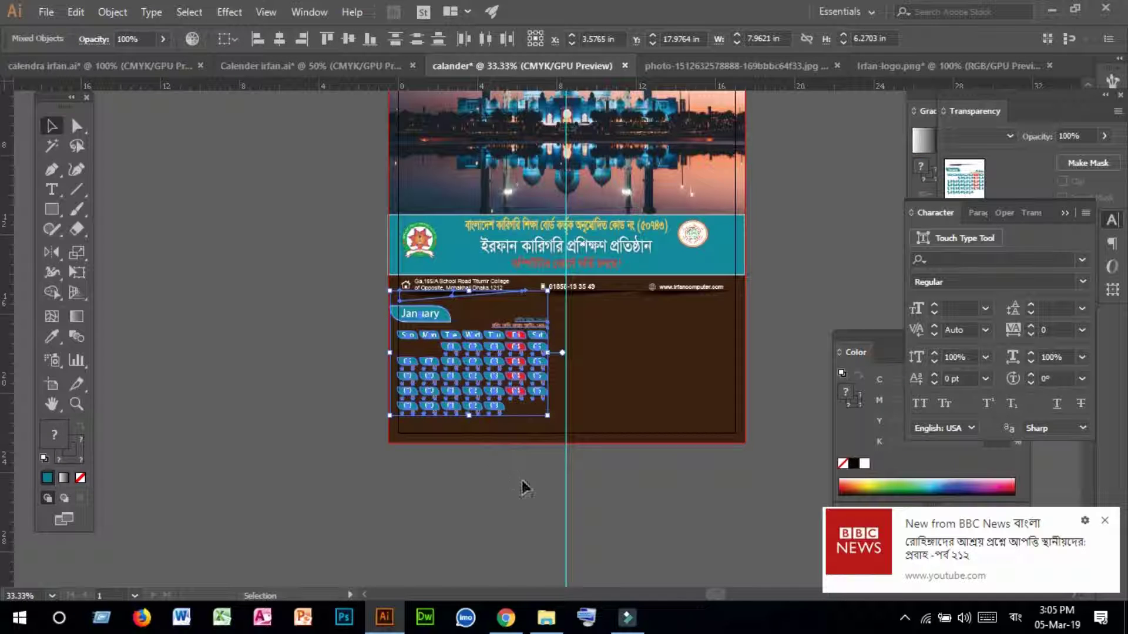
click(573, 471)
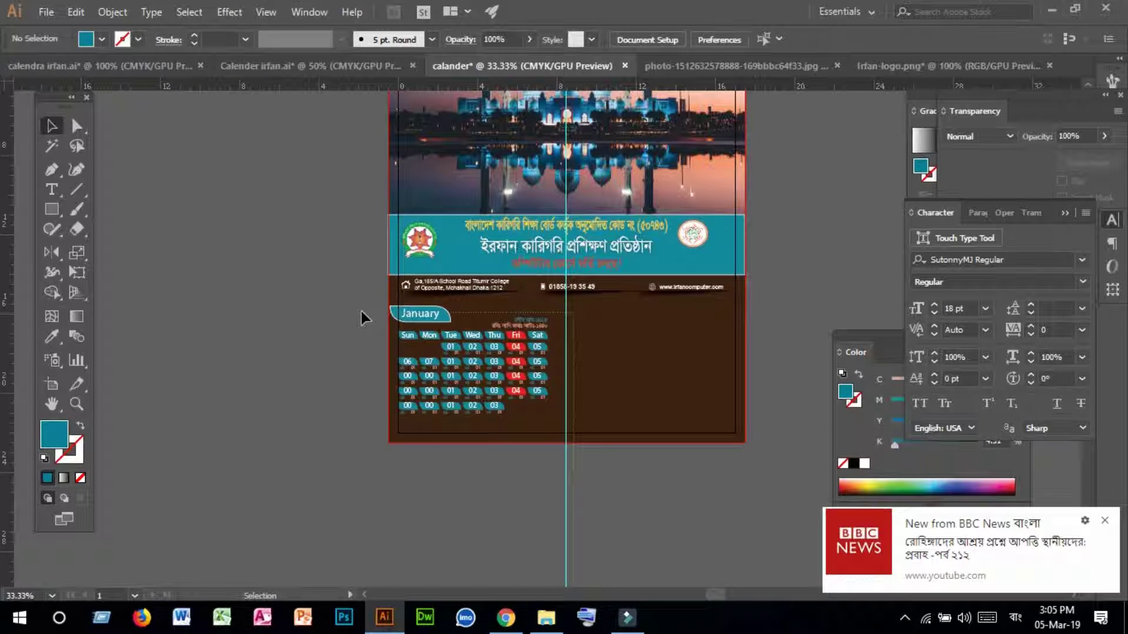
drag(361, 311, 363, 310)
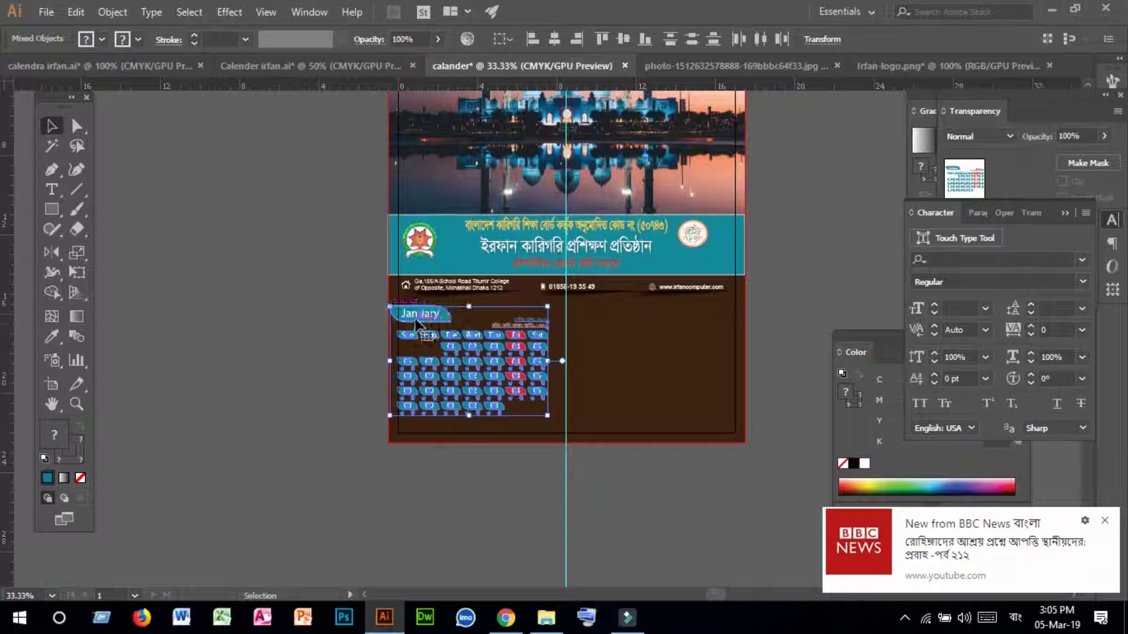
drag(419, 322, 594, 317)
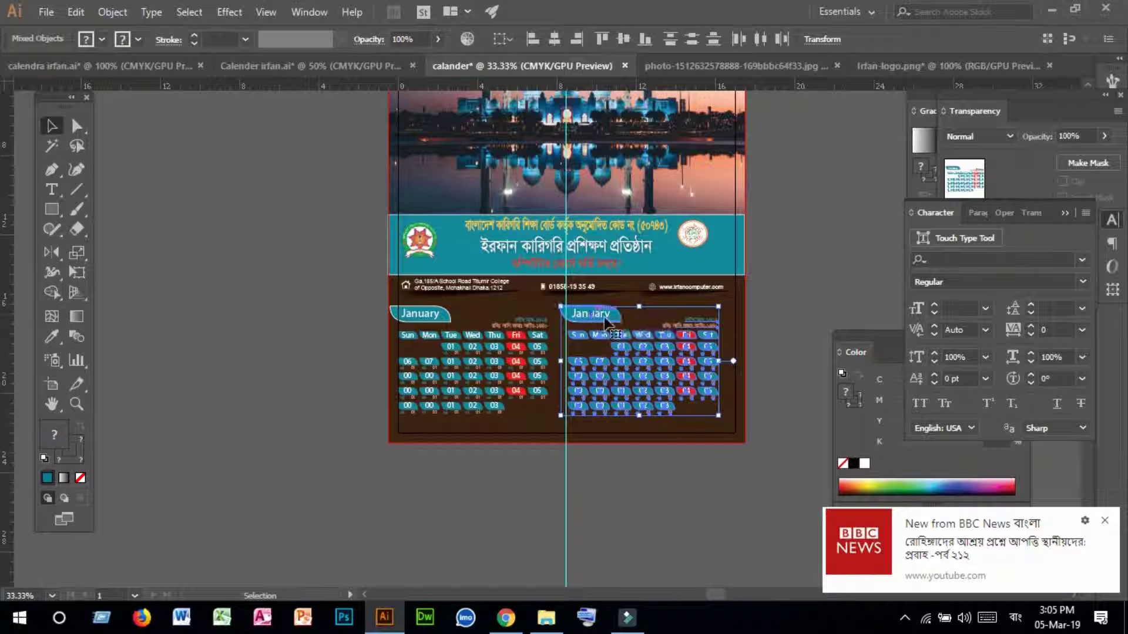
- Nudge the duplicated January block horizontally until its Sat column sits against the page's right margin line
key(Right)
key(Right)
key(Right)
key(Right)
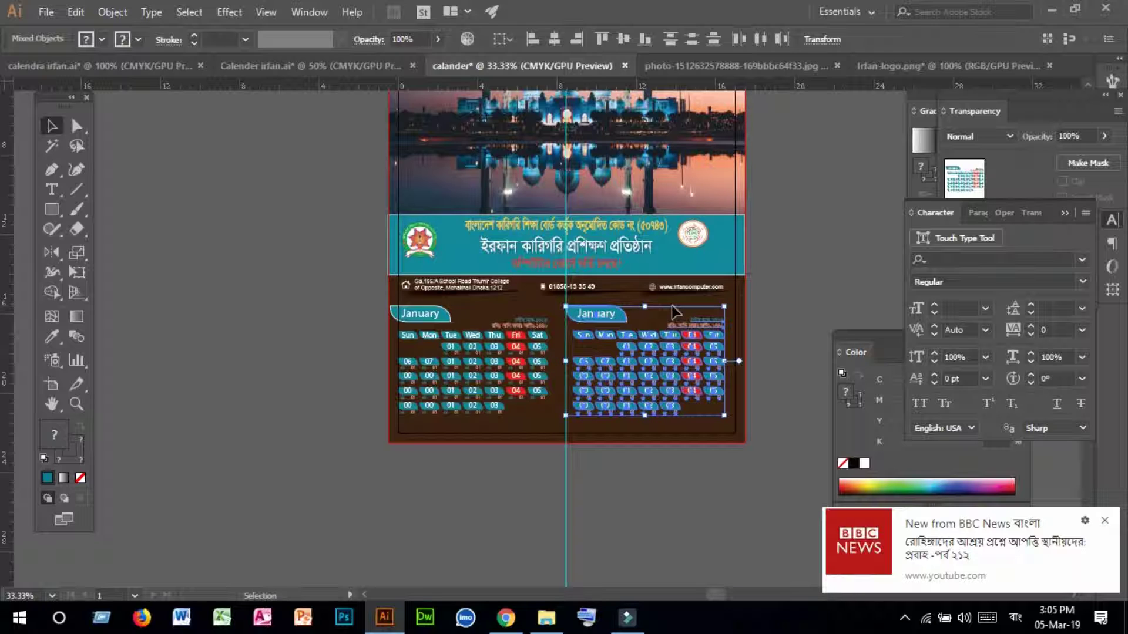
key(shift+Right)
key(shift+Right)
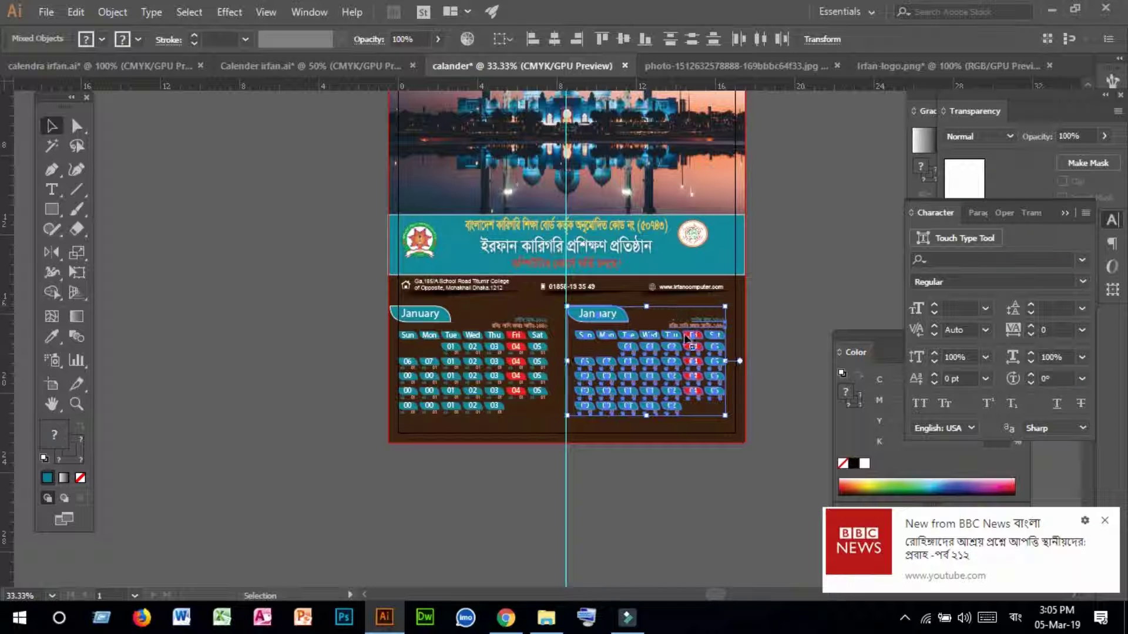
drag(672, 343, 678, 340)
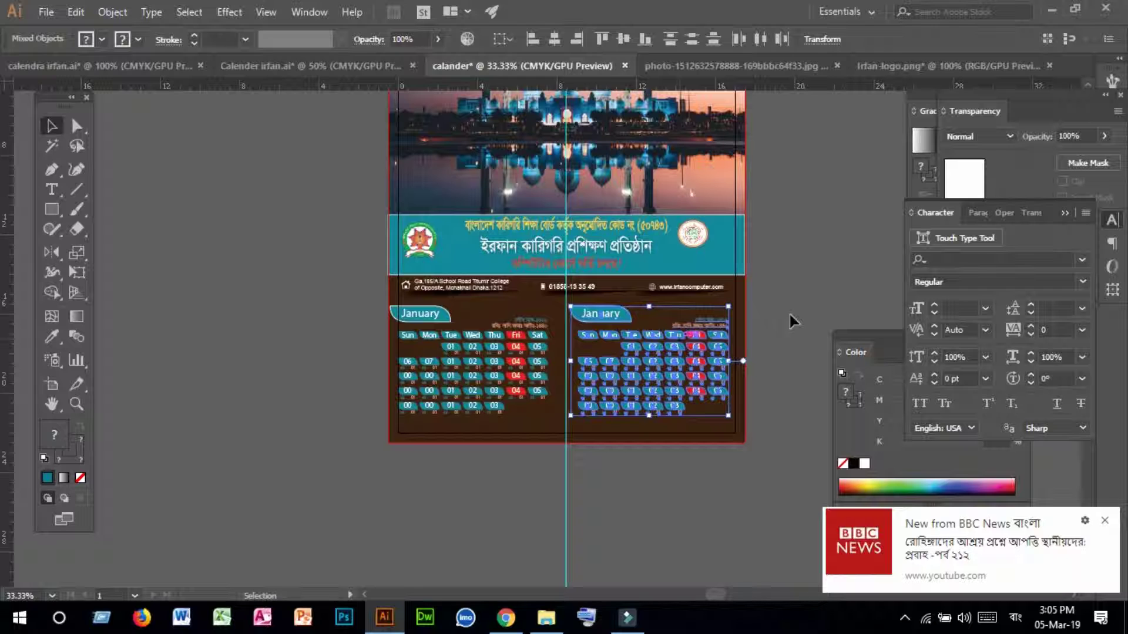
key(shift+Right)
key(shift+Right)
key(shift+Right)
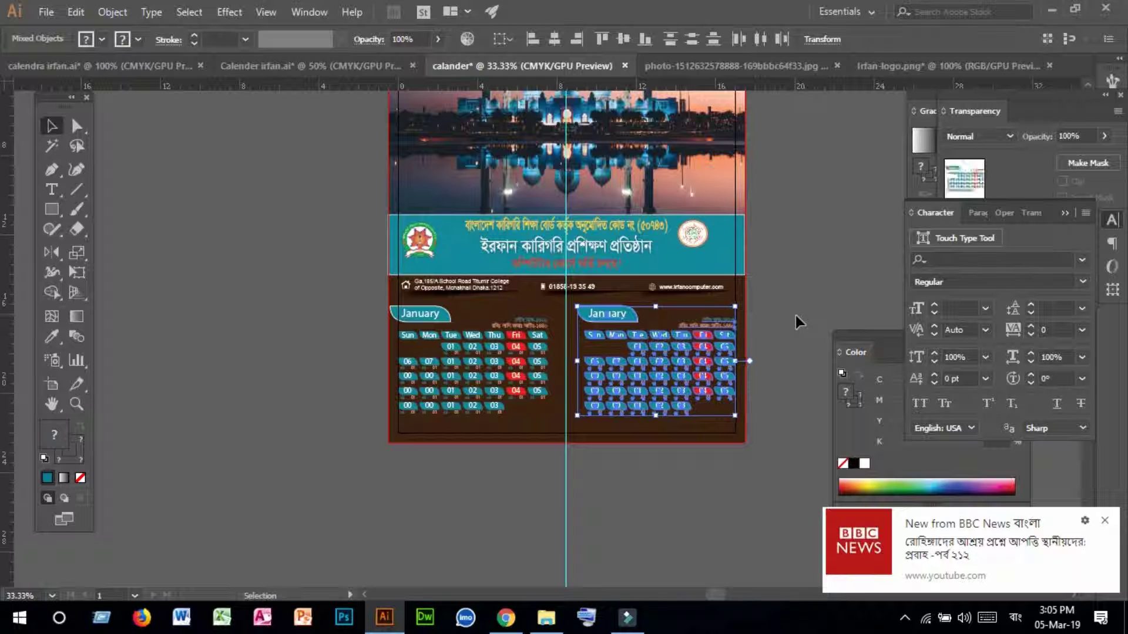
key(Left)
key(Left)
key(Left)
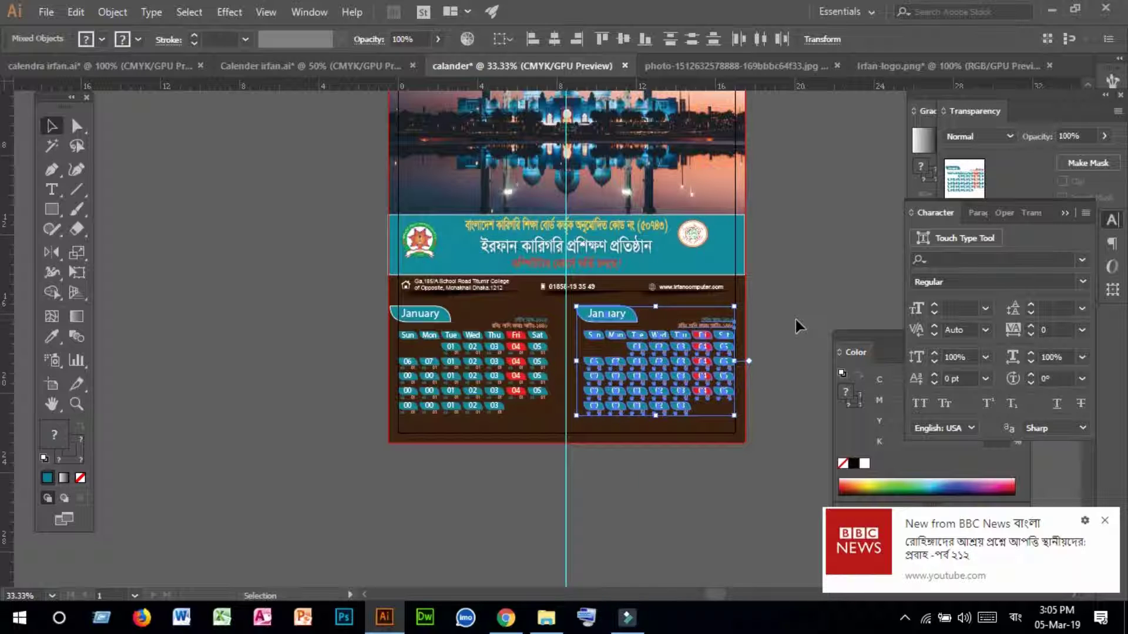
click(788, 308)
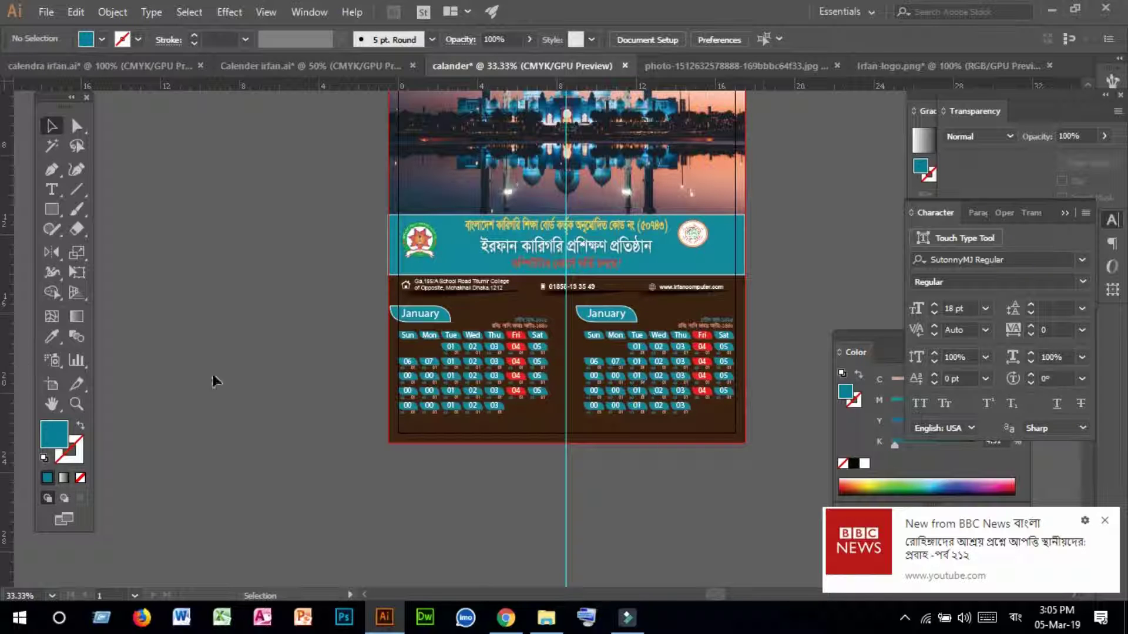
- Left-align the Bangla and Hijri month lines of the duplicated block and move them to its left side beneath the January heading
click(76, 403)
click(692, 373)
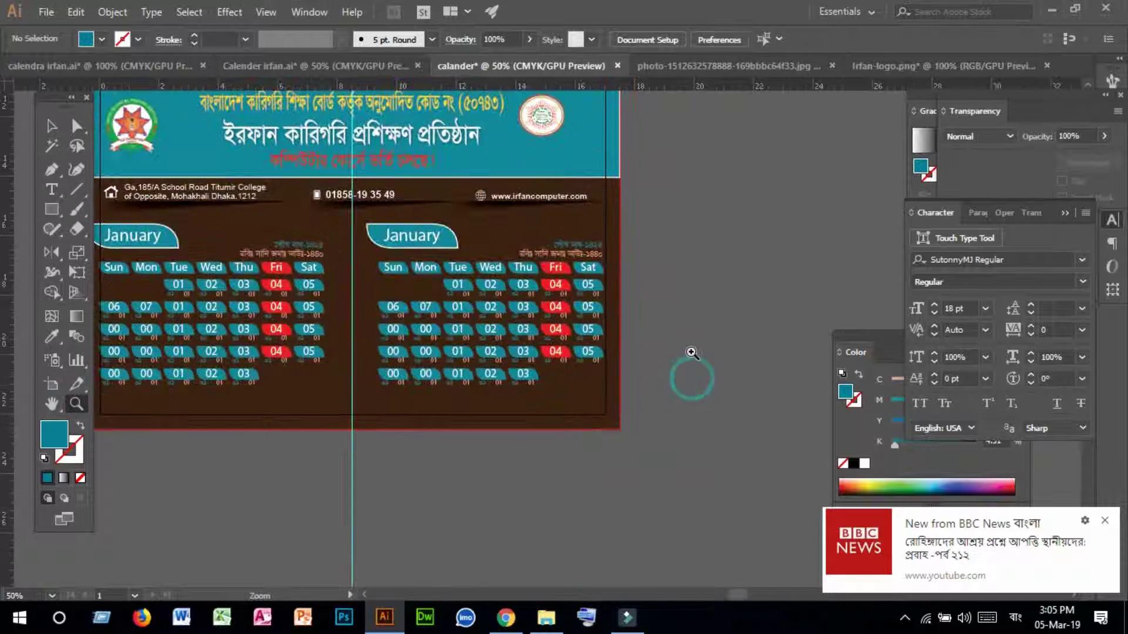
click(546, 272)
click(50, 127)
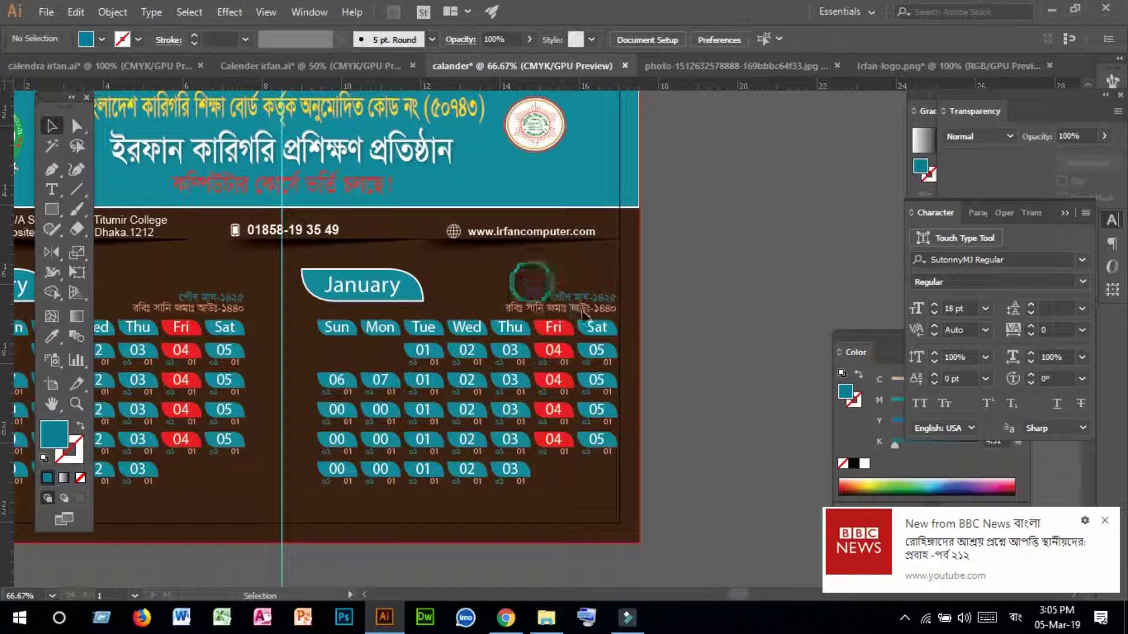
click(536, 302)
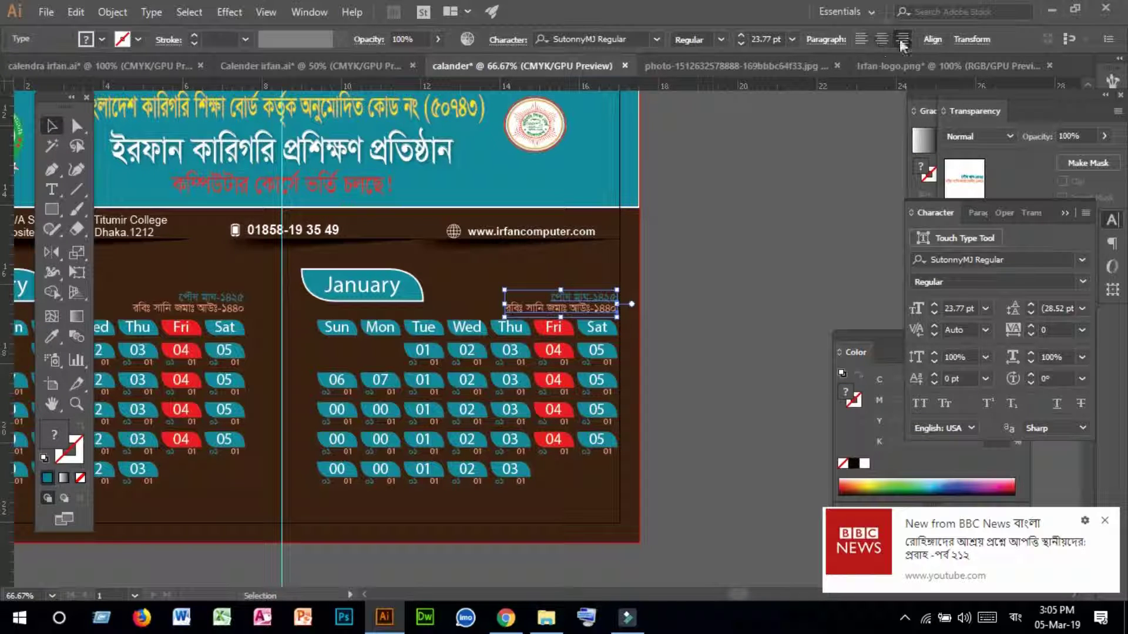
click(861, 40)
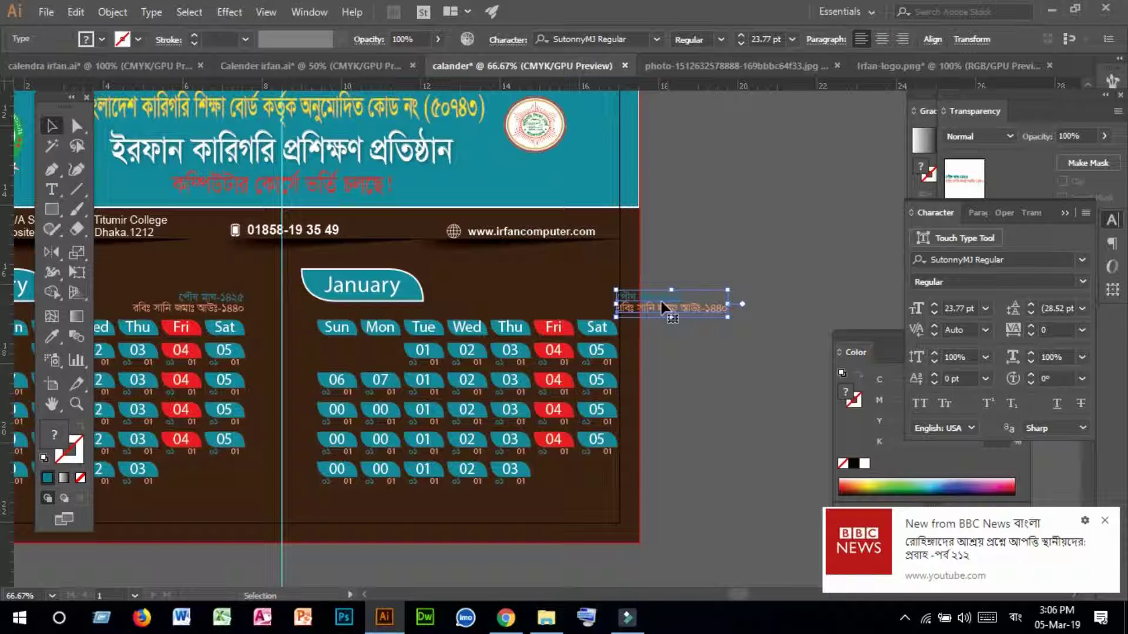
drag(655, 305, 357, 305)
- Move the duplicated January heading and its teal shape across to the right end of the block, above the Fri and Sat columns
click(325, 284)
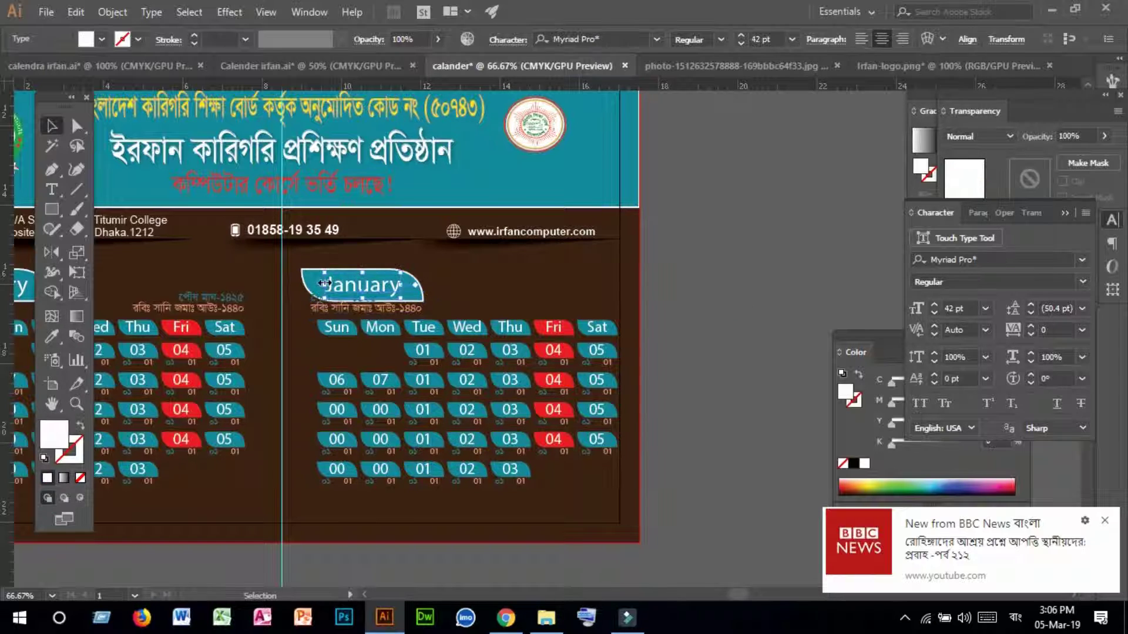
shift+click(309, 276)
drag(316, 279, 512, 289)
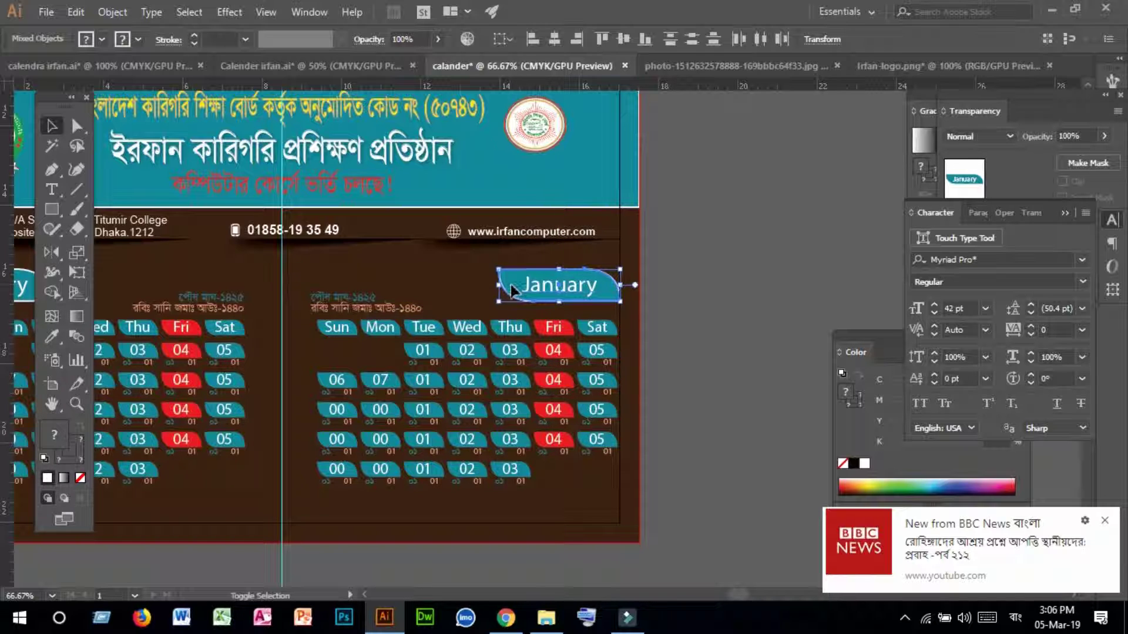
click(720, 317)
- Replace the duplicated block's heading text with "February", switching the keyboard language from Bangla to English
key(t)
click(572, 286)
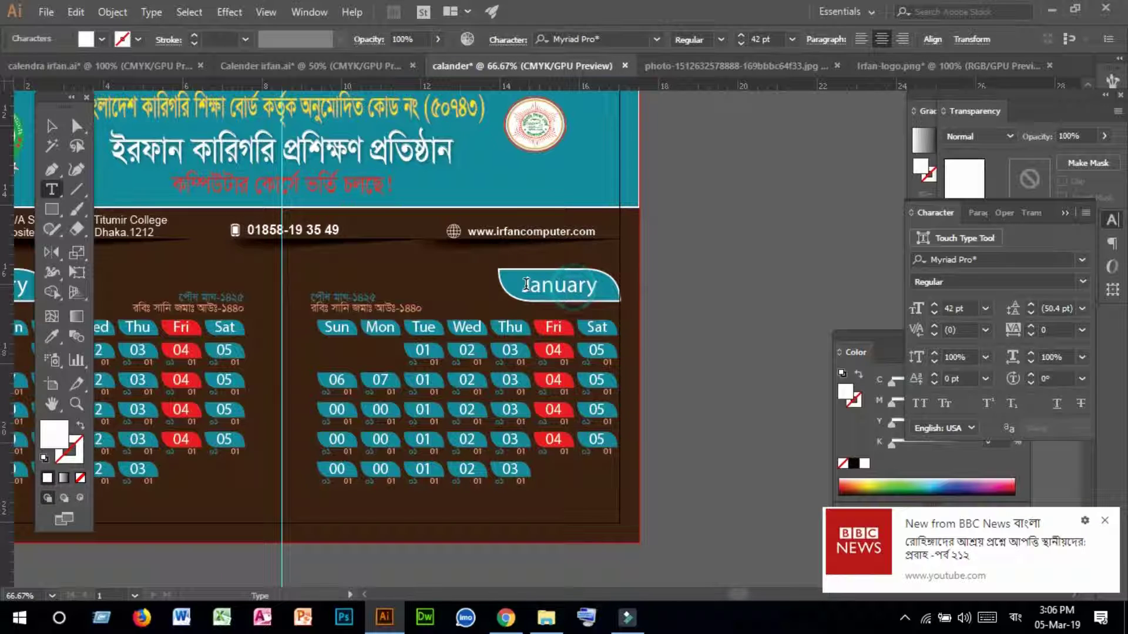
drag(529, 285, 665, 291)
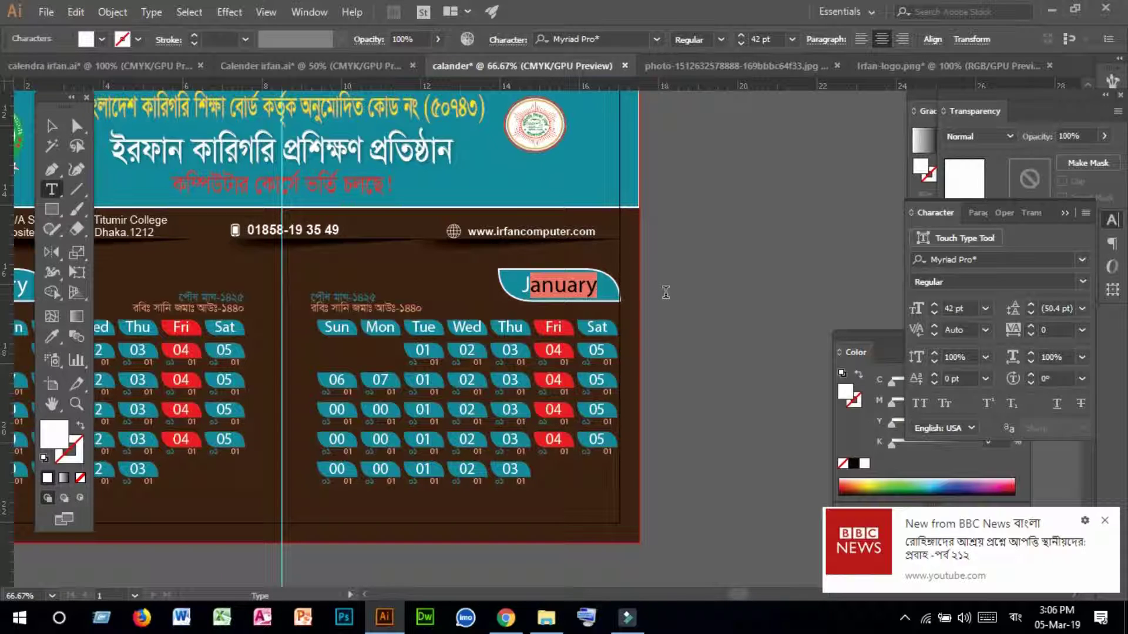
key(BackSpace)
key(BackSpace)
text(ই)
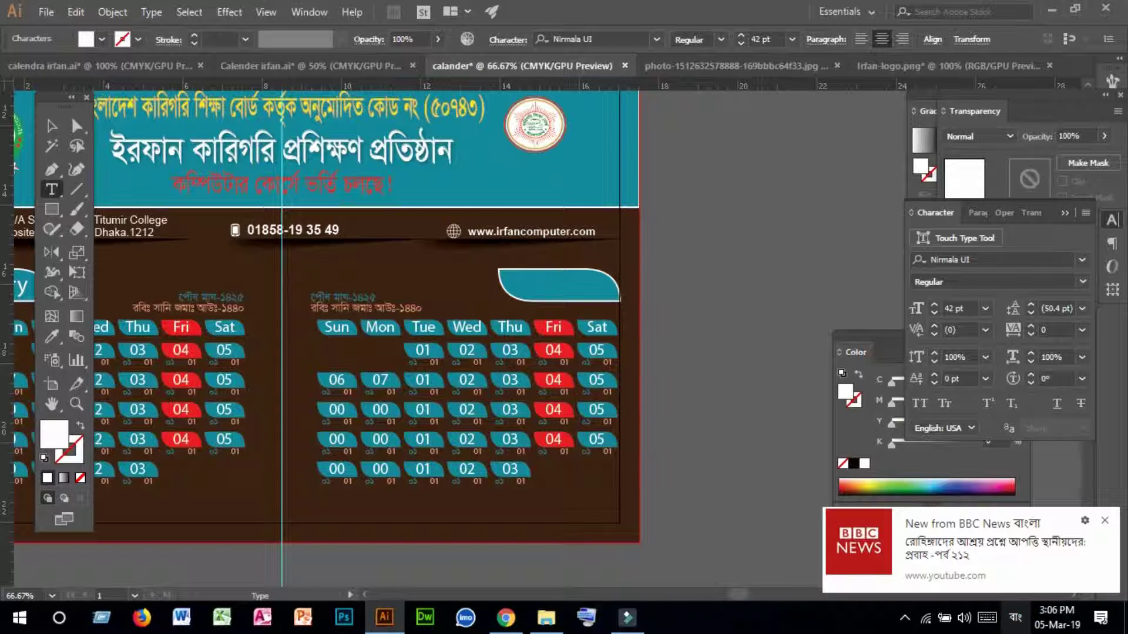
click(1015, 617)
click(996, 473)
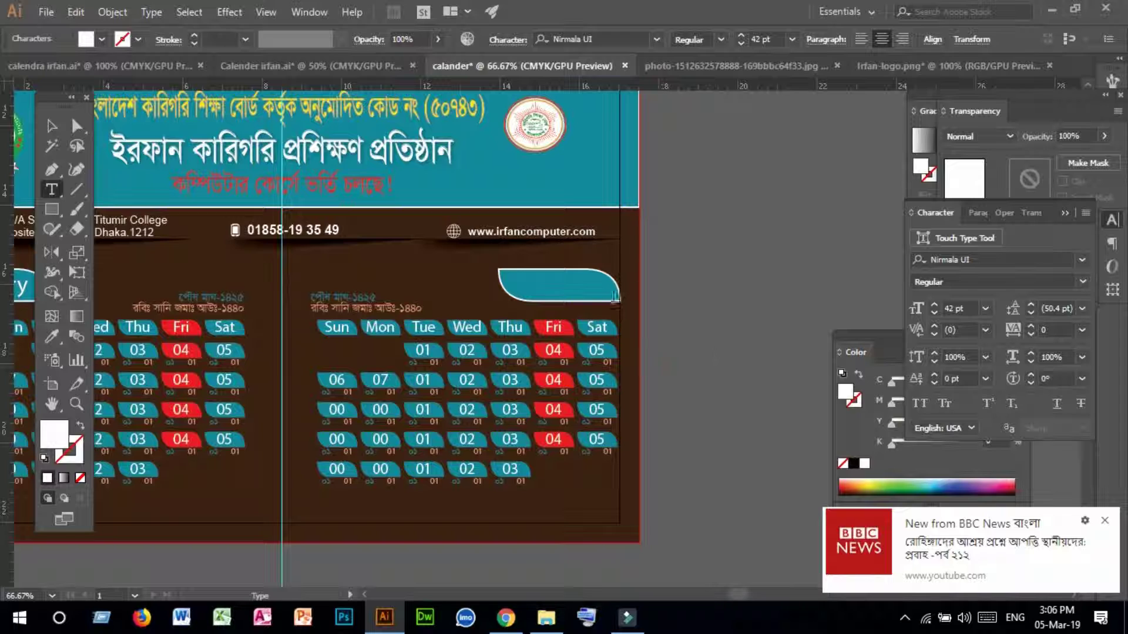
click(568, 285)
text(Fe)
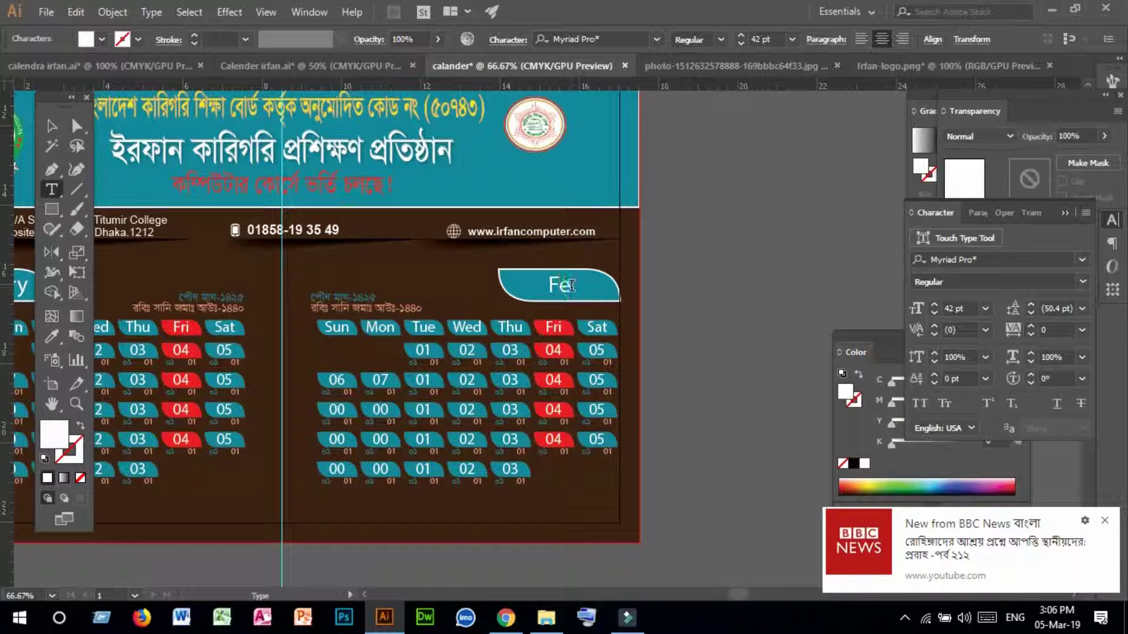
text(bruary)
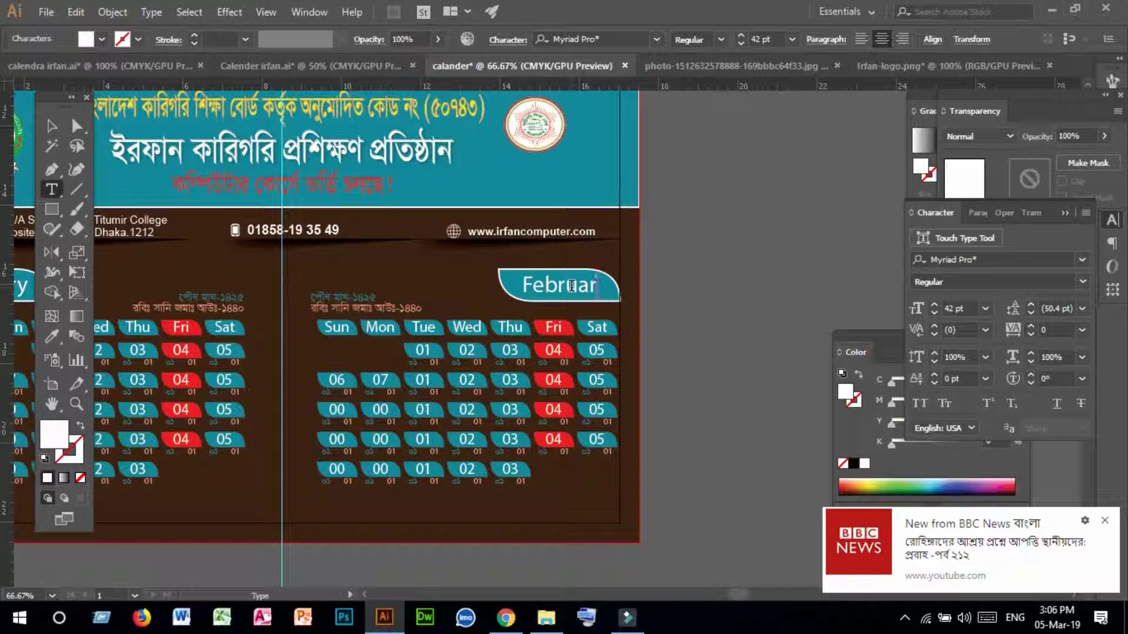
click(52, 125)
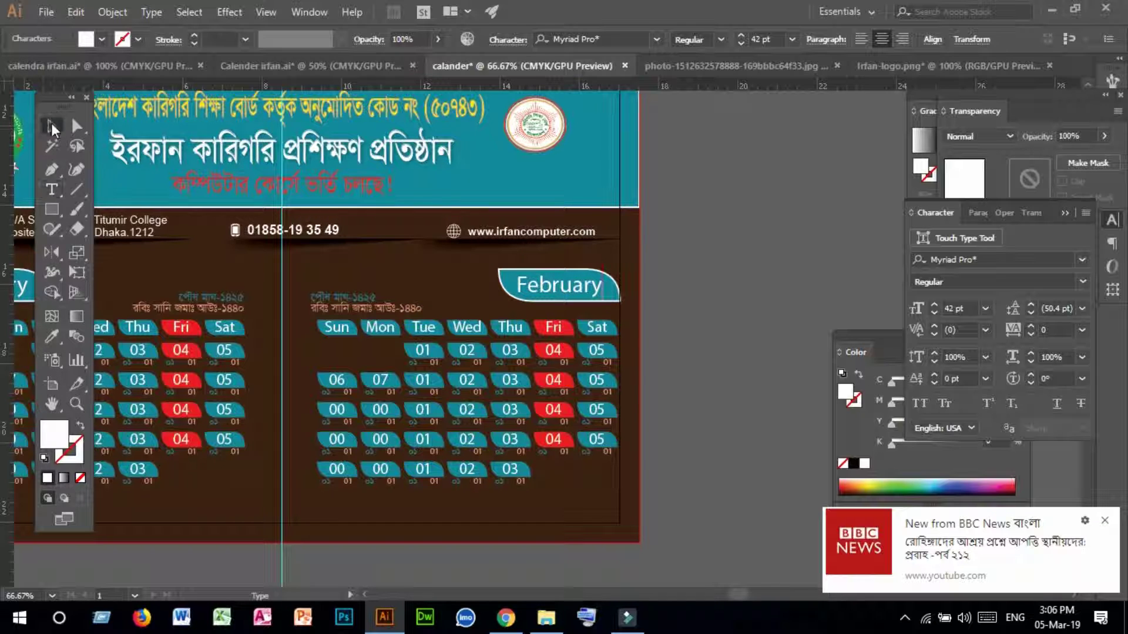
click(667, 288)
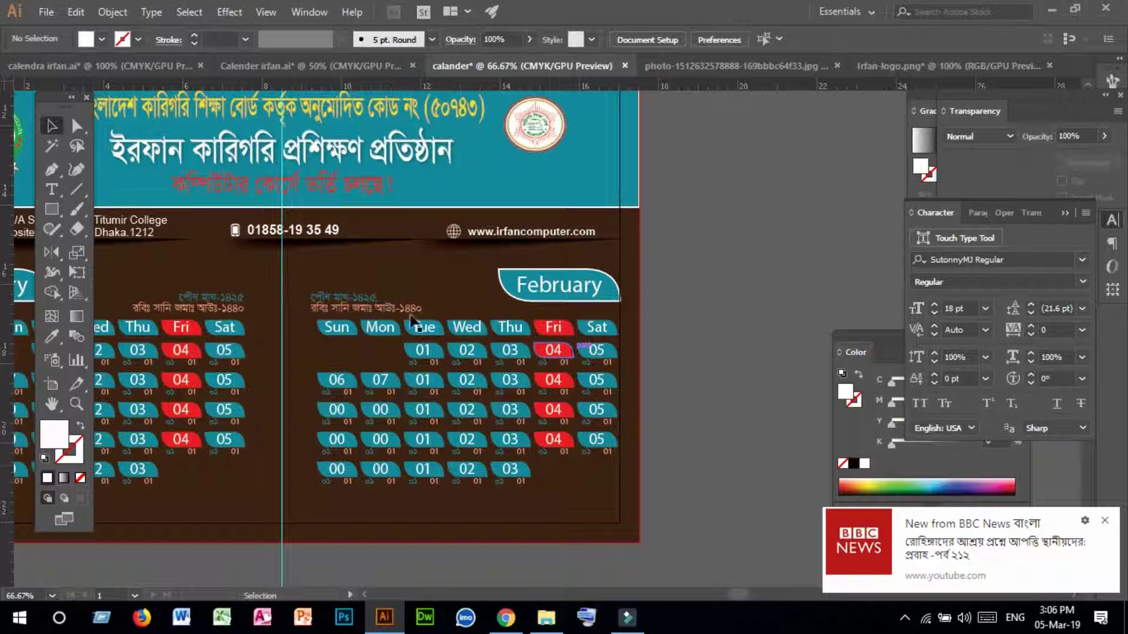
- Add the year ২০১৯ as vertical type in the gap between the January and February blocks
click(75, 405)
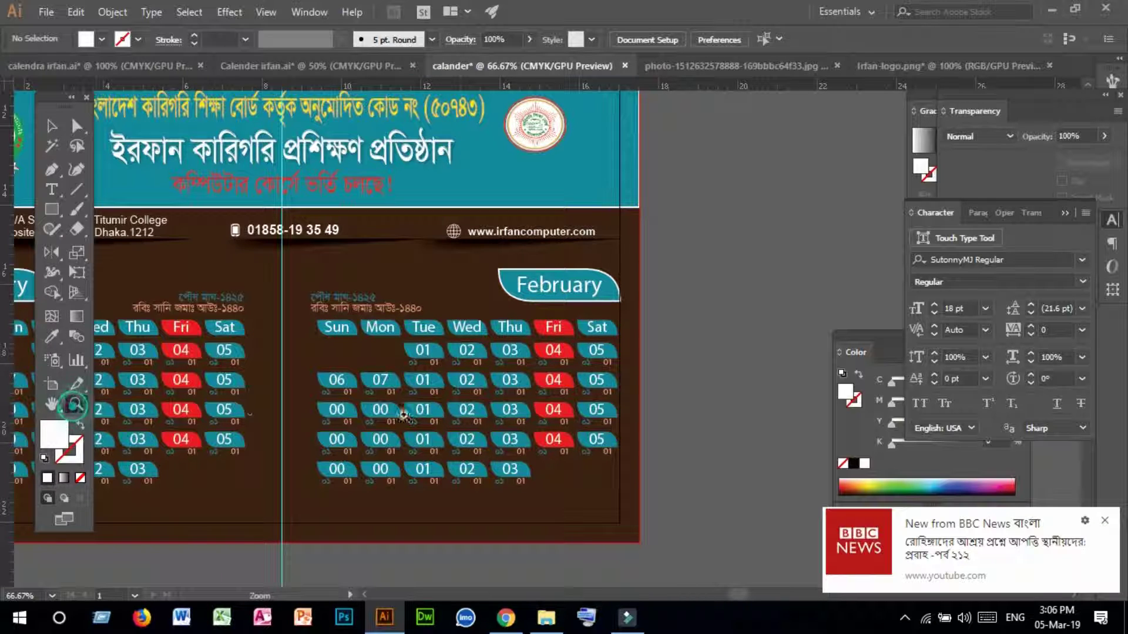
alt+click(421, 376)
alt+click(485, 356)
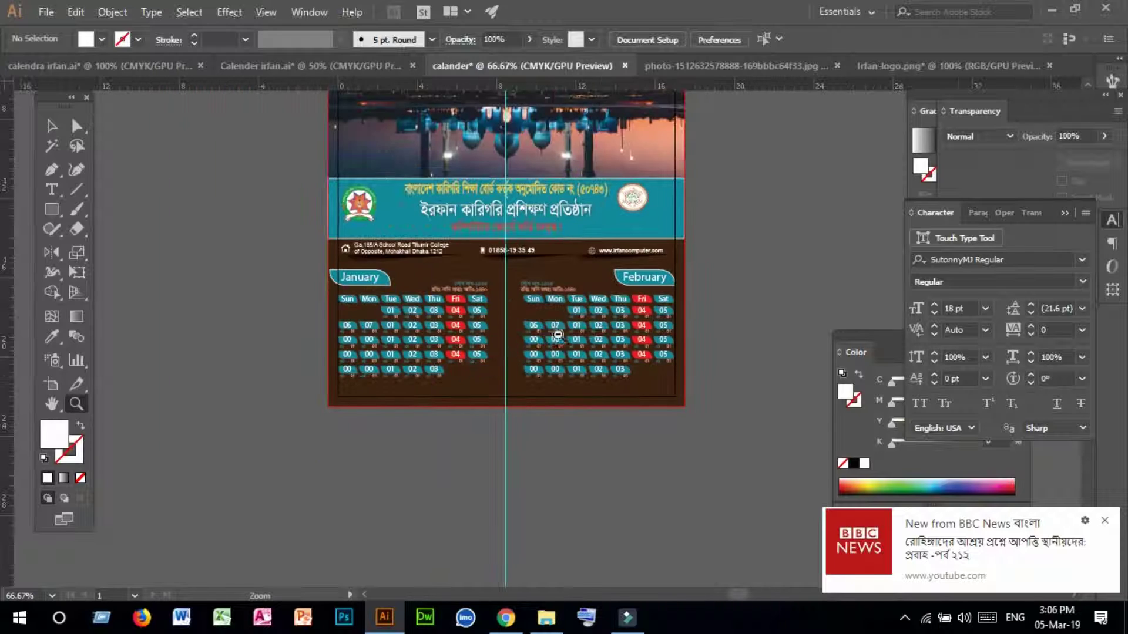
click(674, 309)
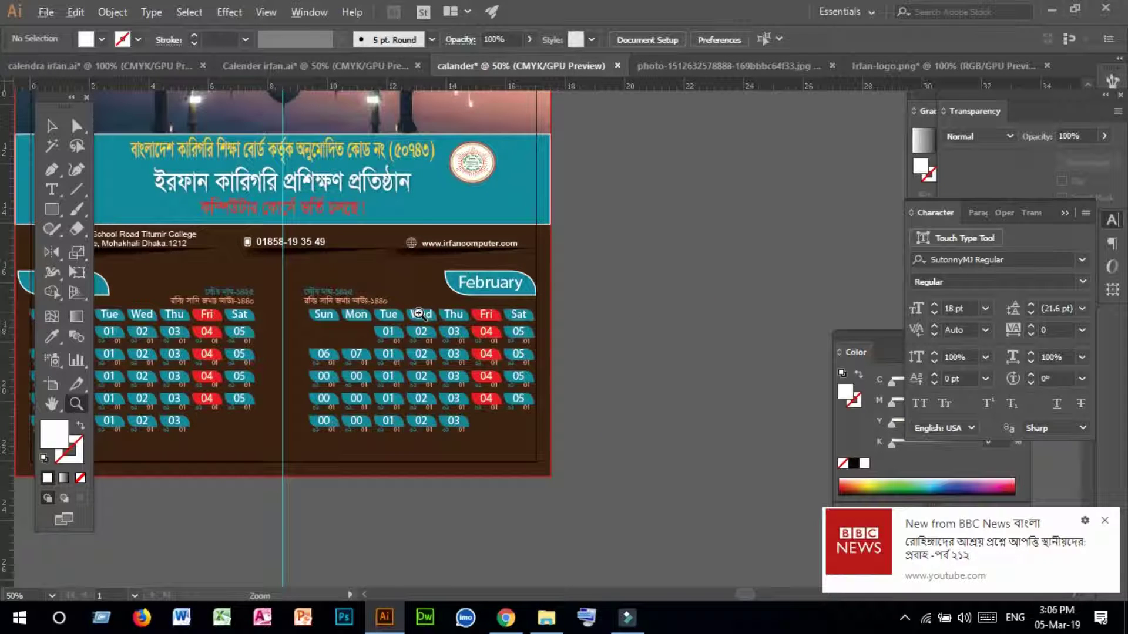
alt+click(490, 311)
alt+click(542, 427)
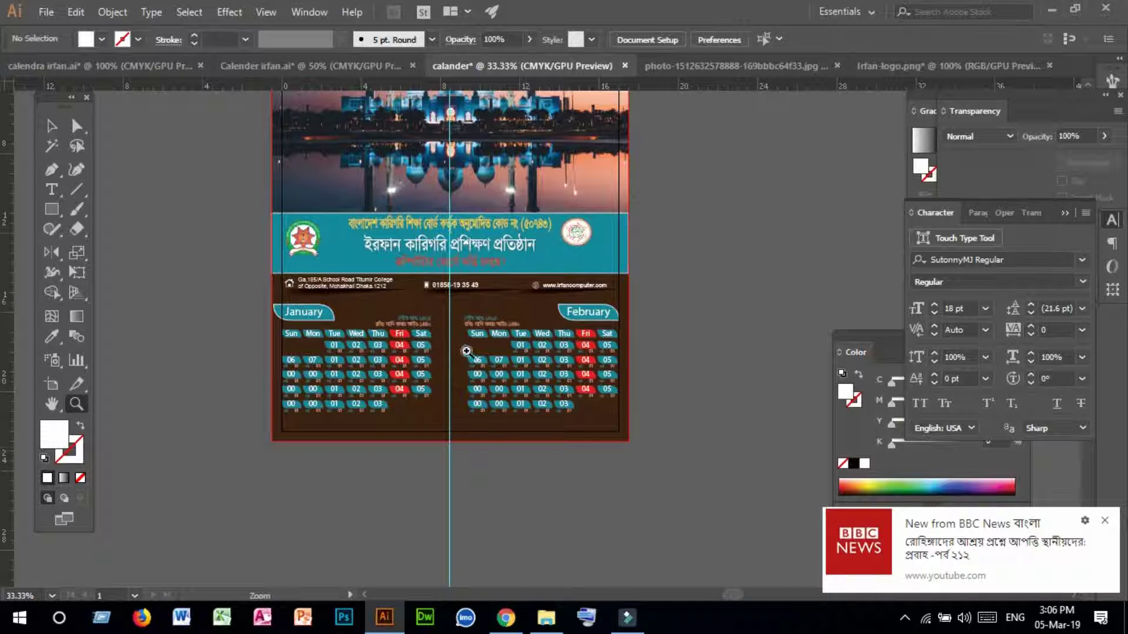
click(497, 340)
click(540, 327)
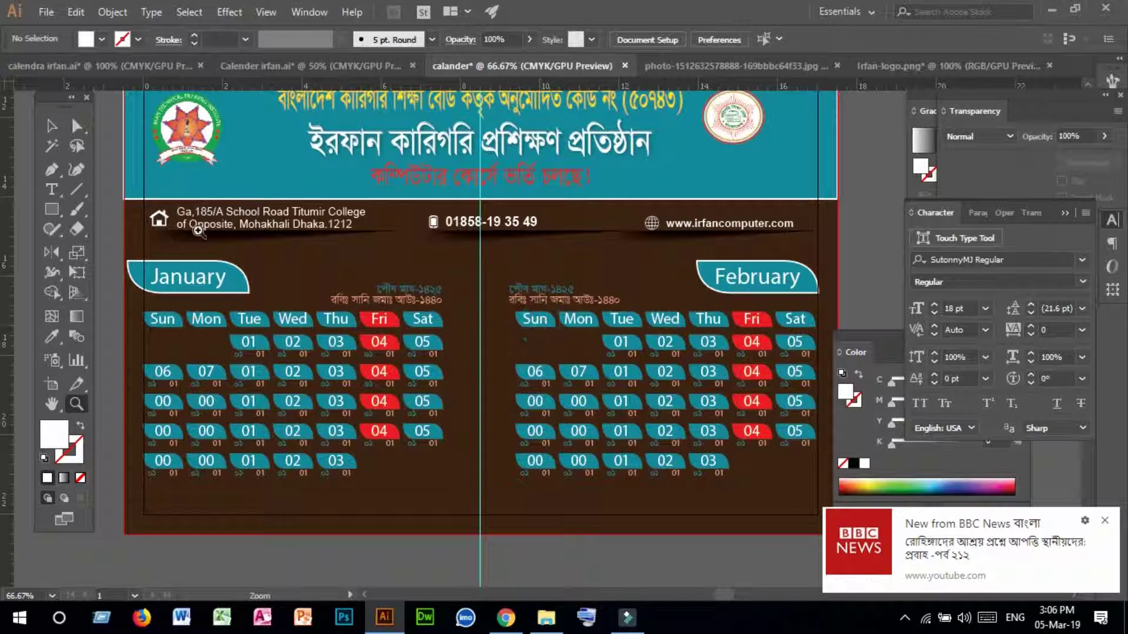
click(55, 195)
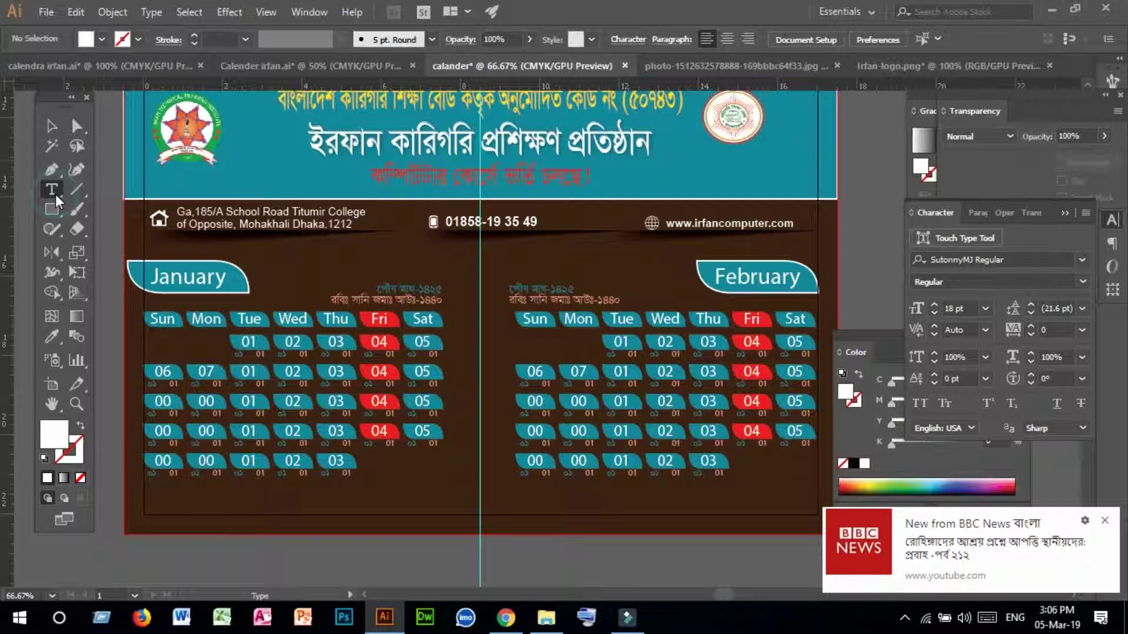
click(55, 194)
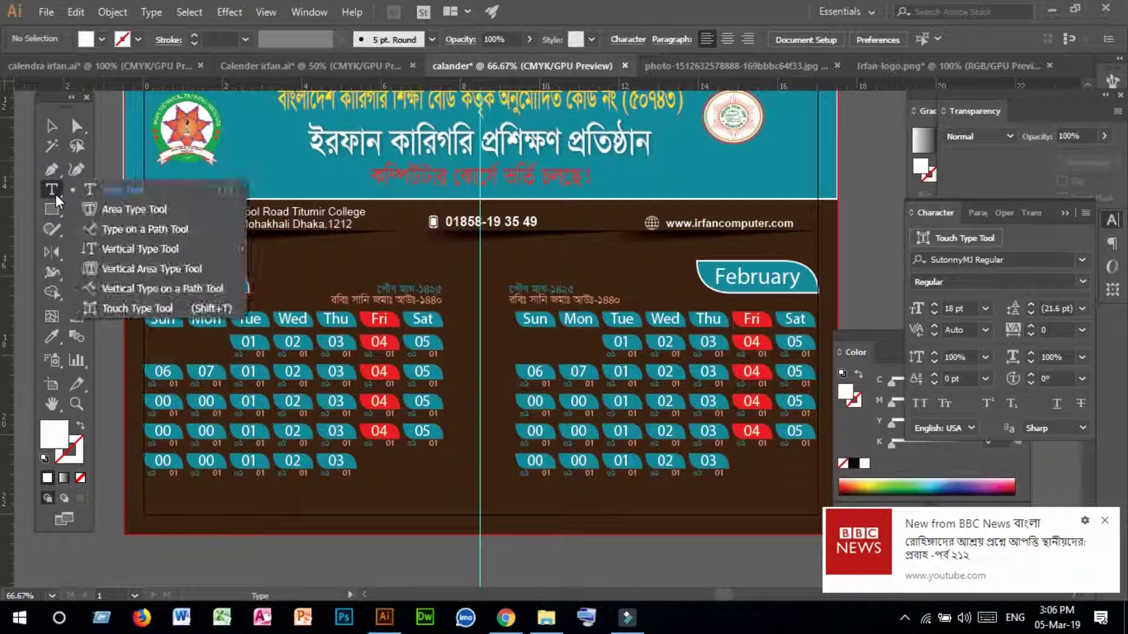
click(125, 248)
click(468, 286)
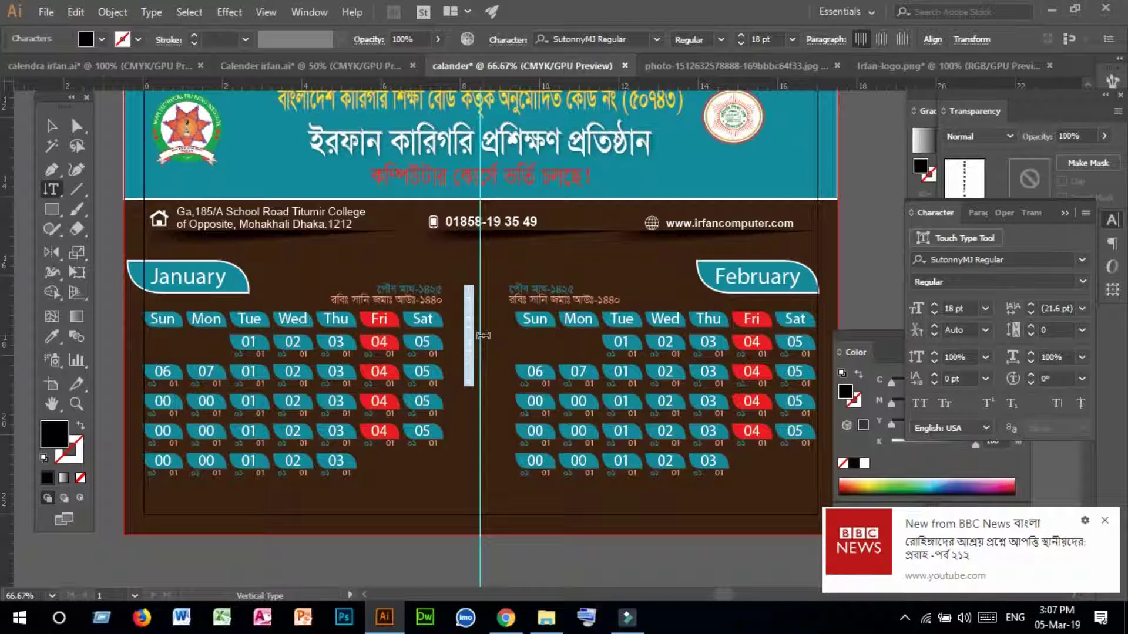
text(2)
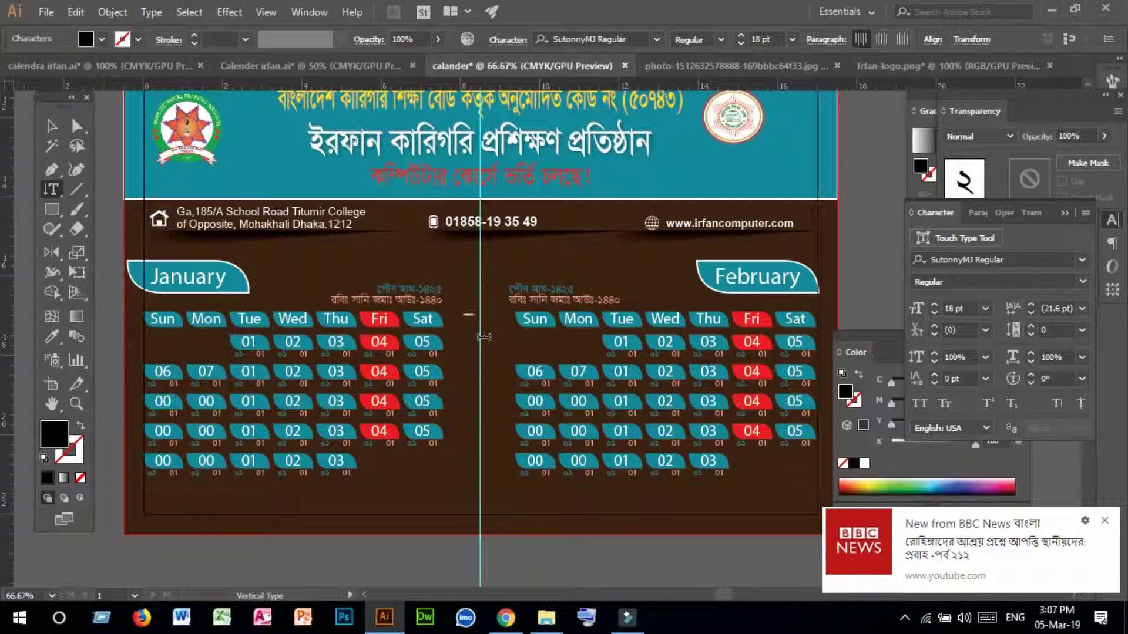
click(51, 126)
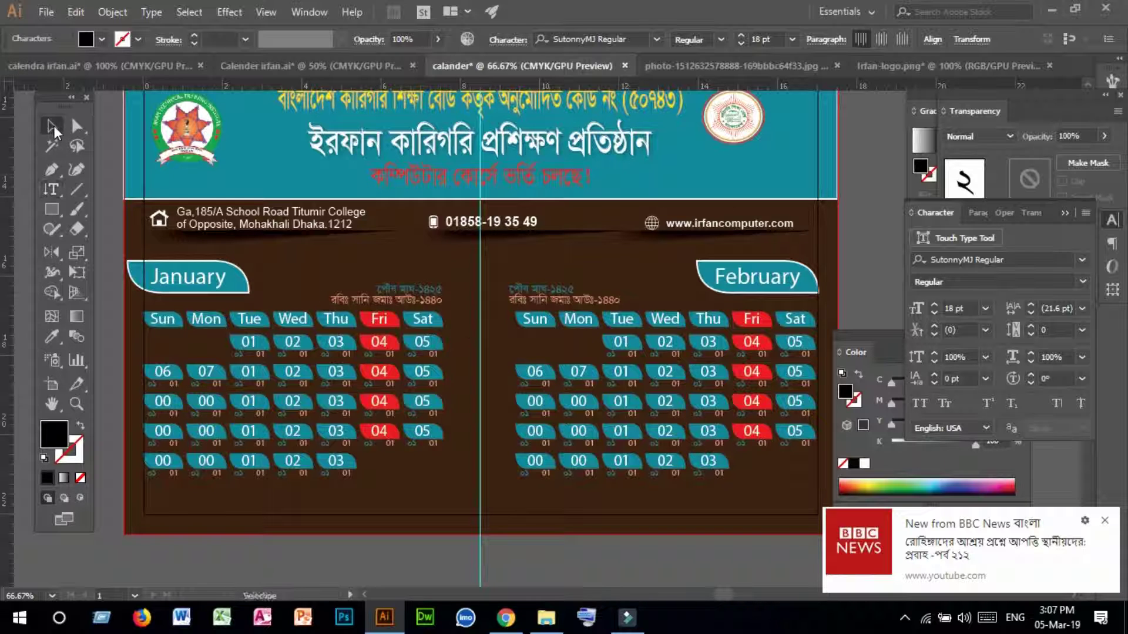
- Give the vertical year the teal banner's fill and outline, then enlarge it to about 65 pt centred on the middle guide
click(54, 337)
click(267, 170)
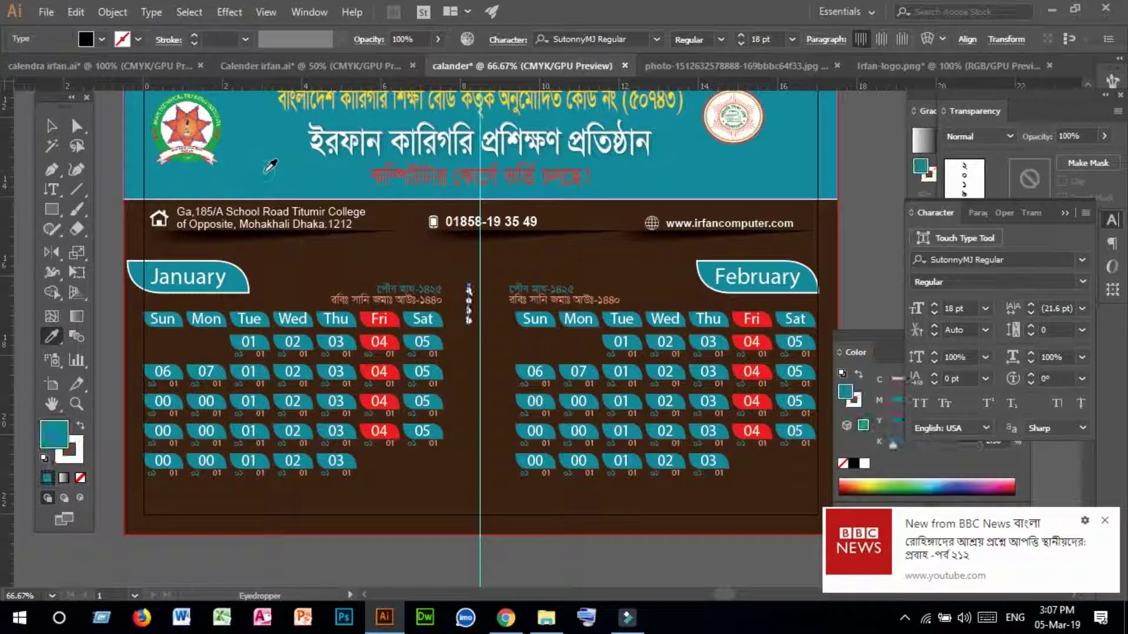
click(52, 126)
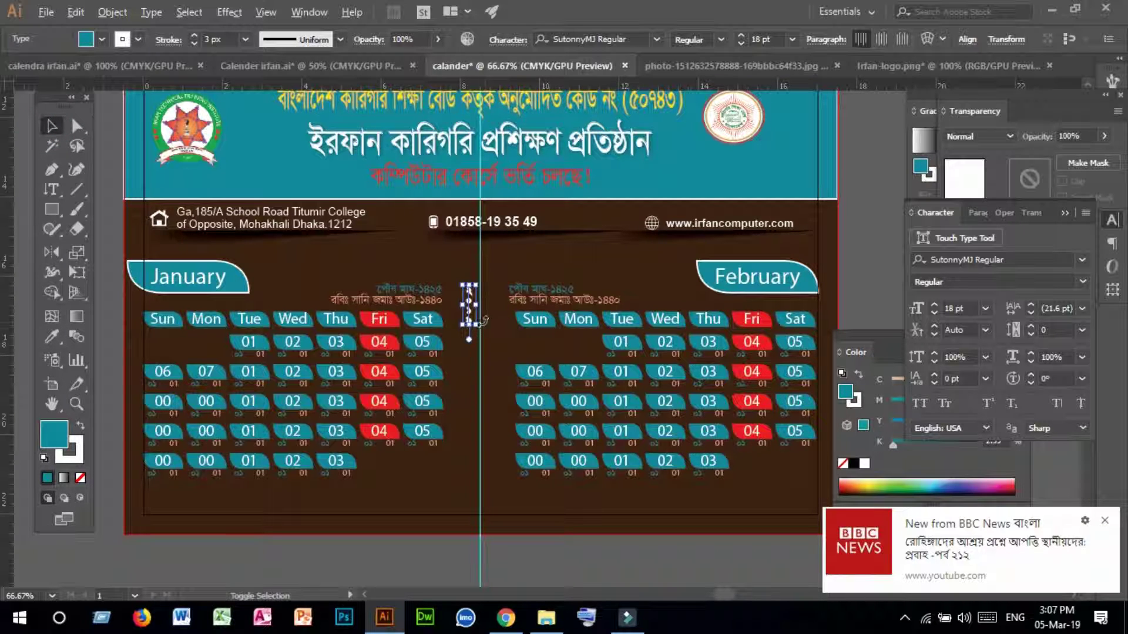
drag(476, 323, 543, 391)
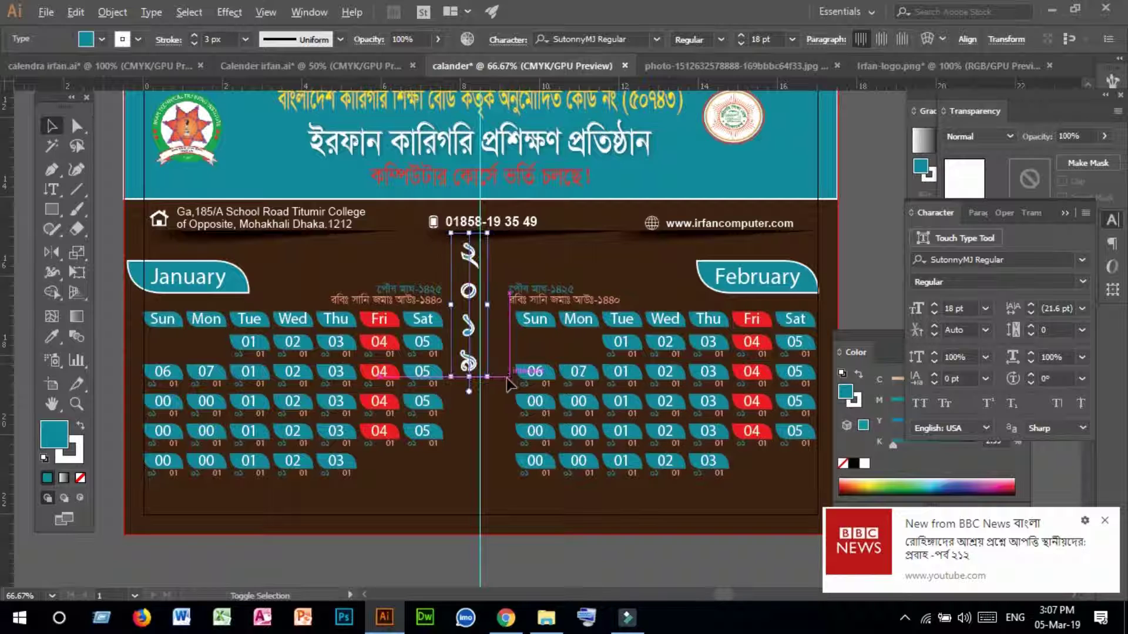
drag(474, 299, 487, 353)
click(514, 499)
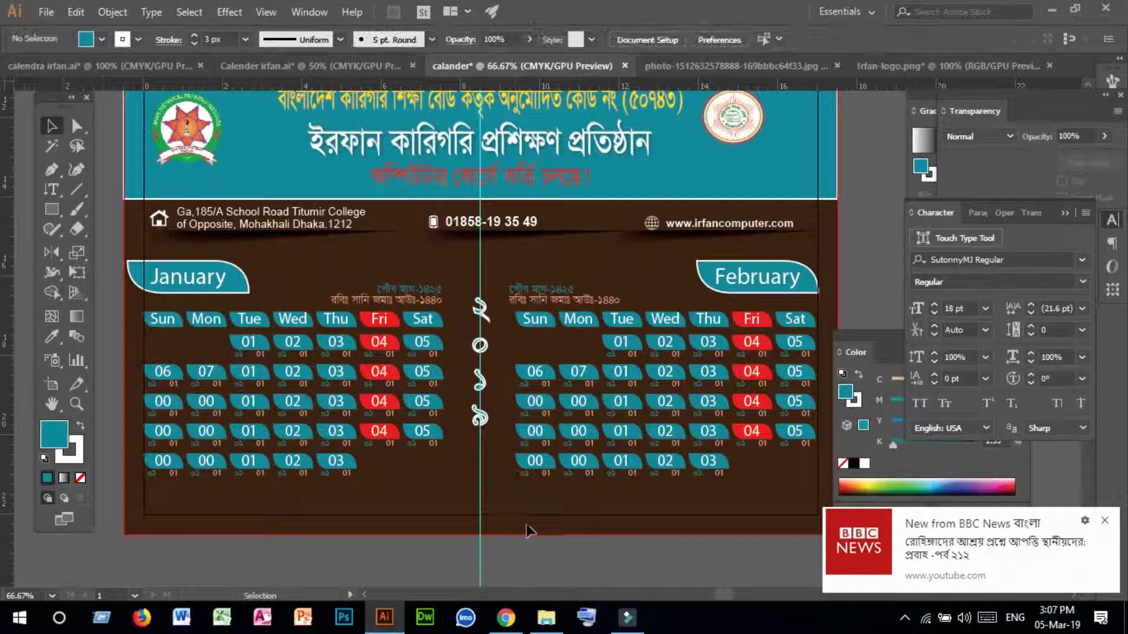
- Reduce the outline weight of the vertical year to 1 px
click(482, 414)
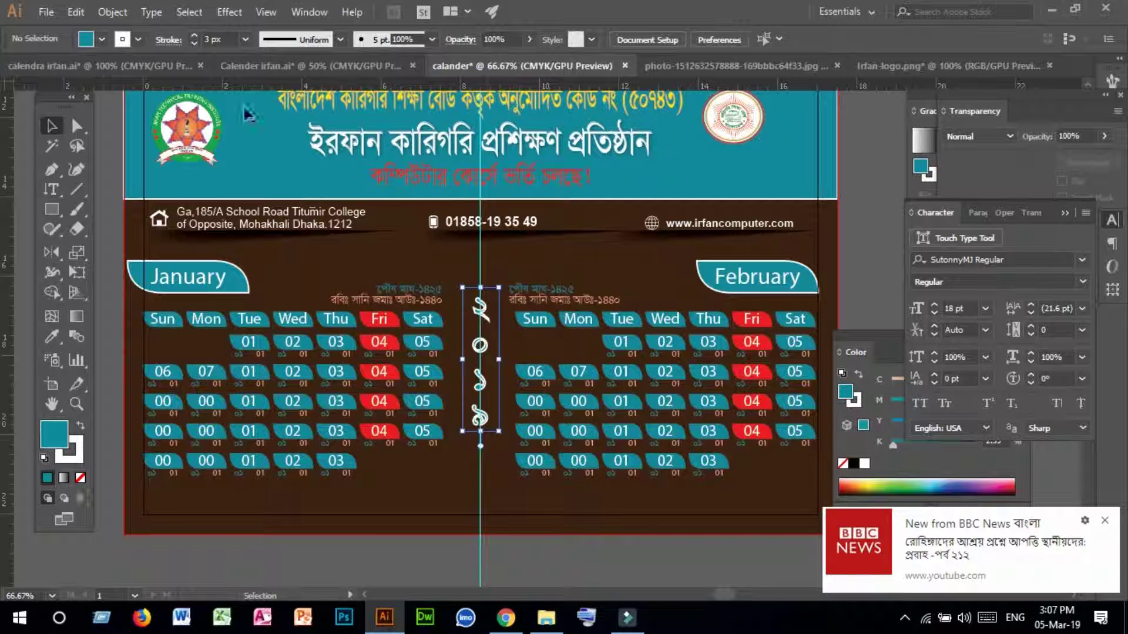
click(247, 40)
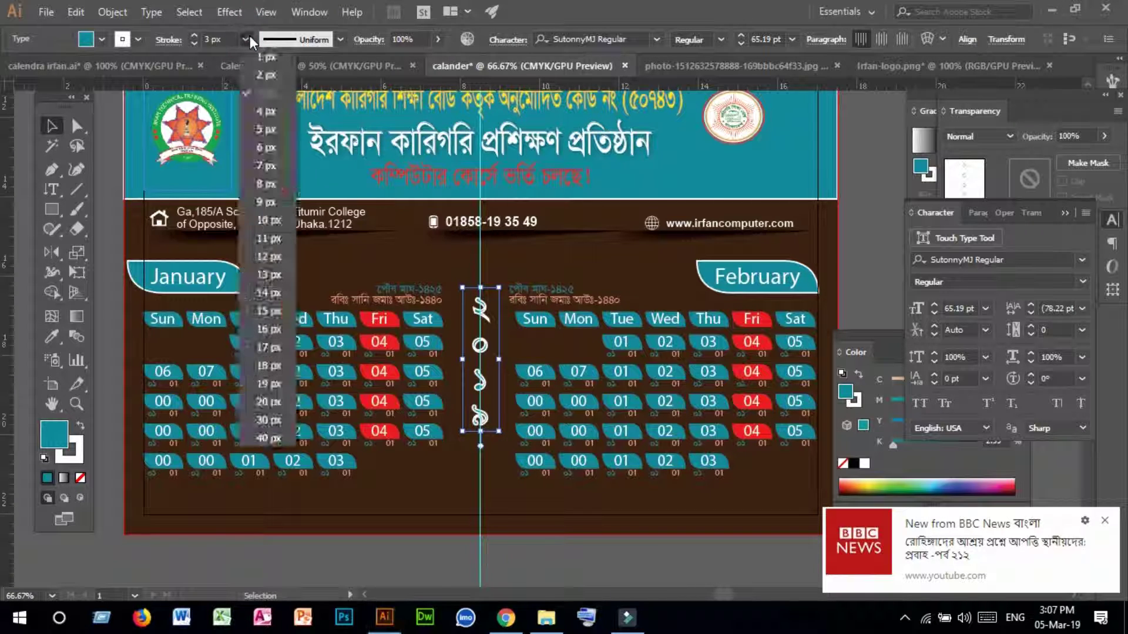
click(263, 64)
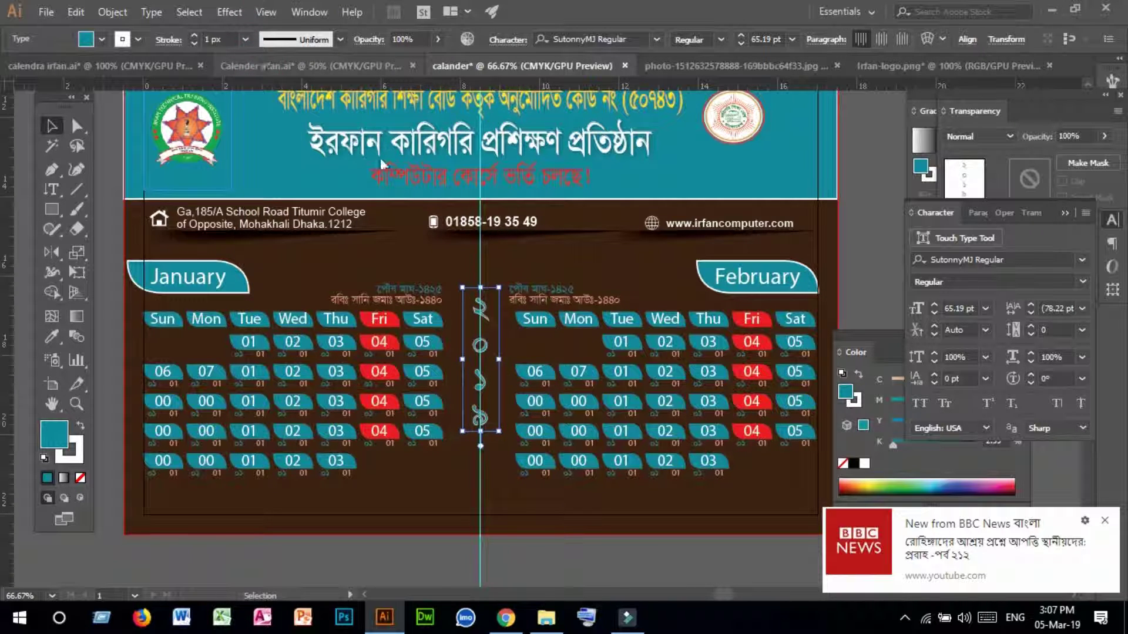
- Apply a 3D Extrude & Bevel effect to the vertical year with an extrude depth of 10 pt
click(224, 16)
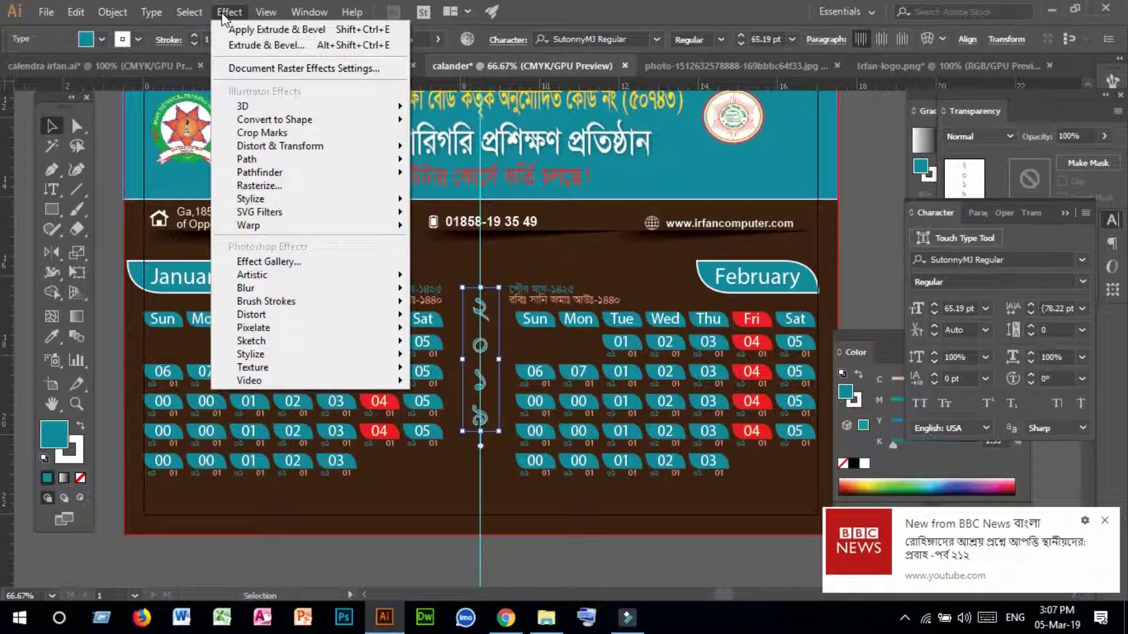
mouse_move(276, 107)
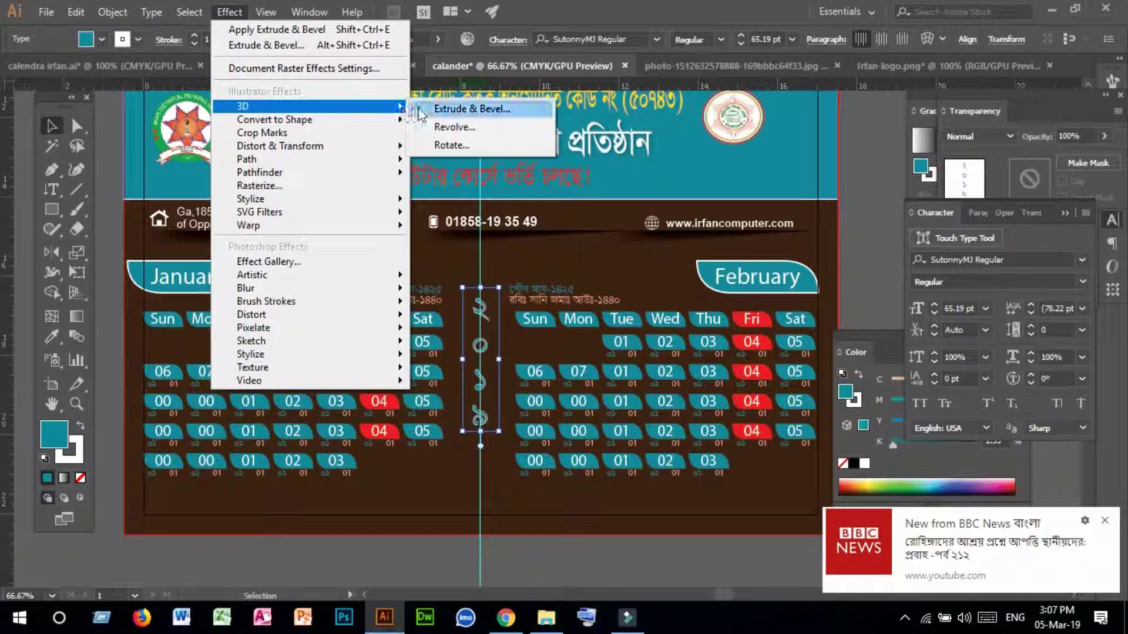
click(428, 108)
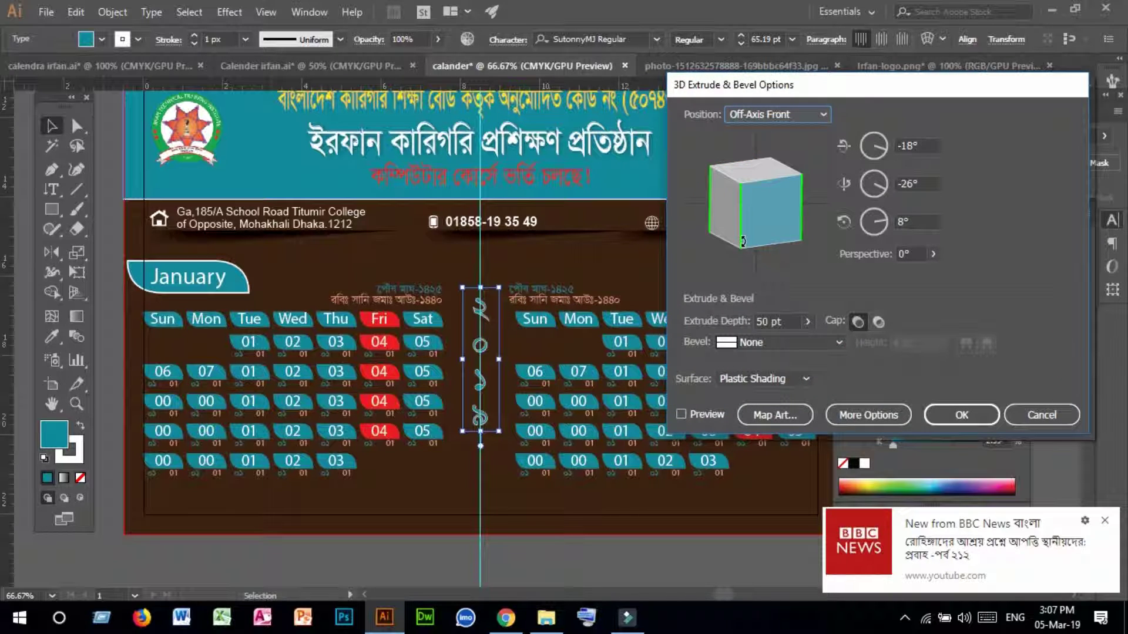
click(682, 414)
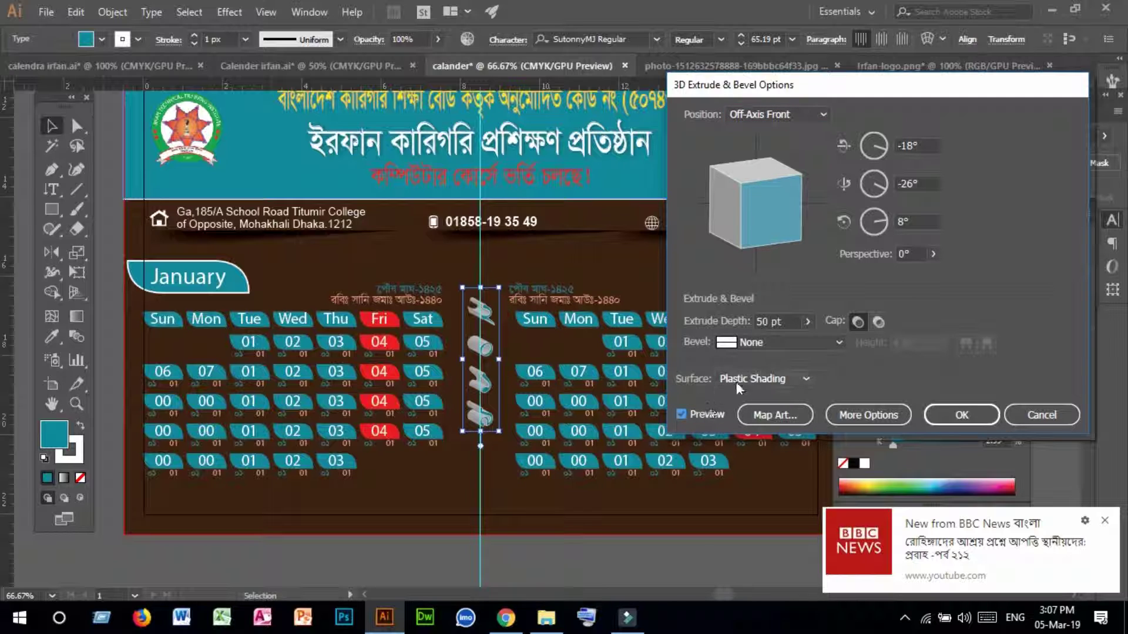
click(808, 321)
double_click(765, 322)
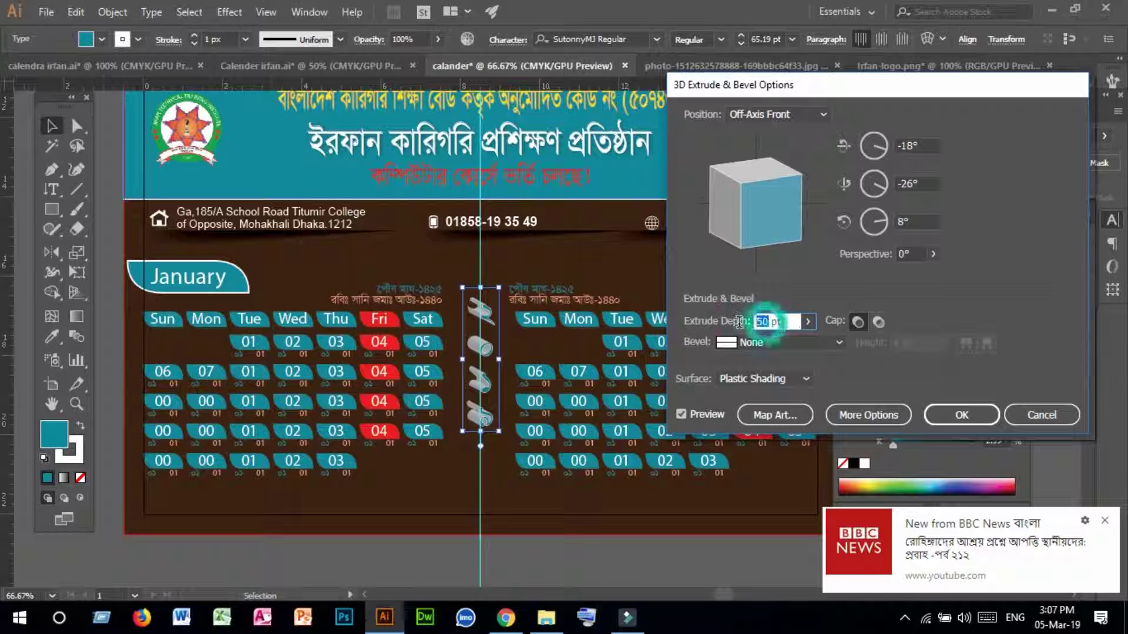
text(1)
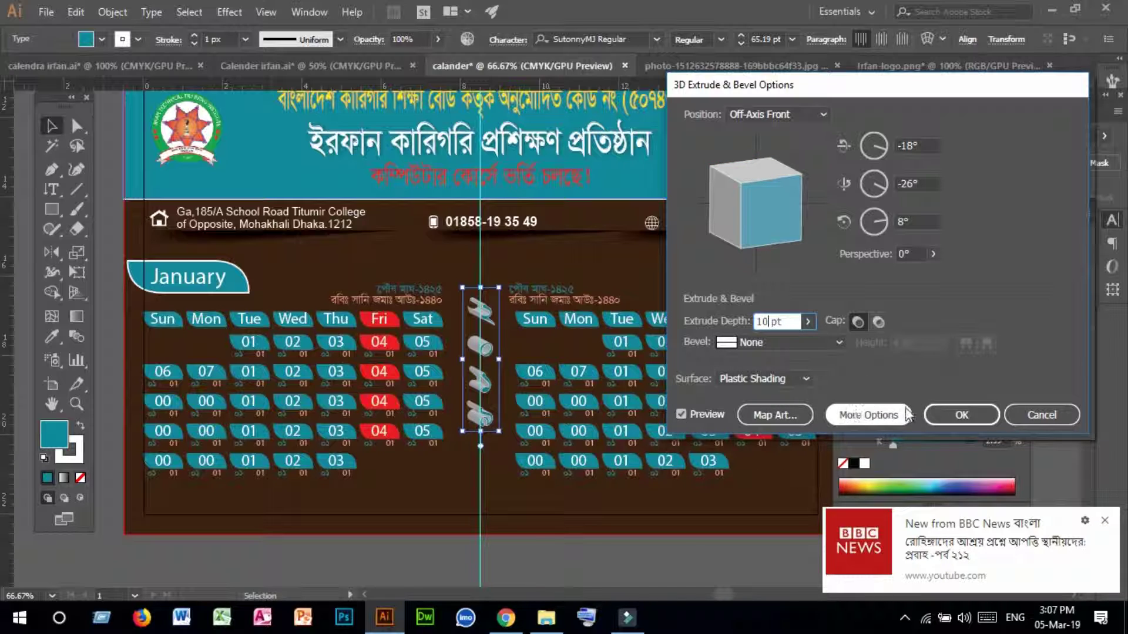
click(947, 413)
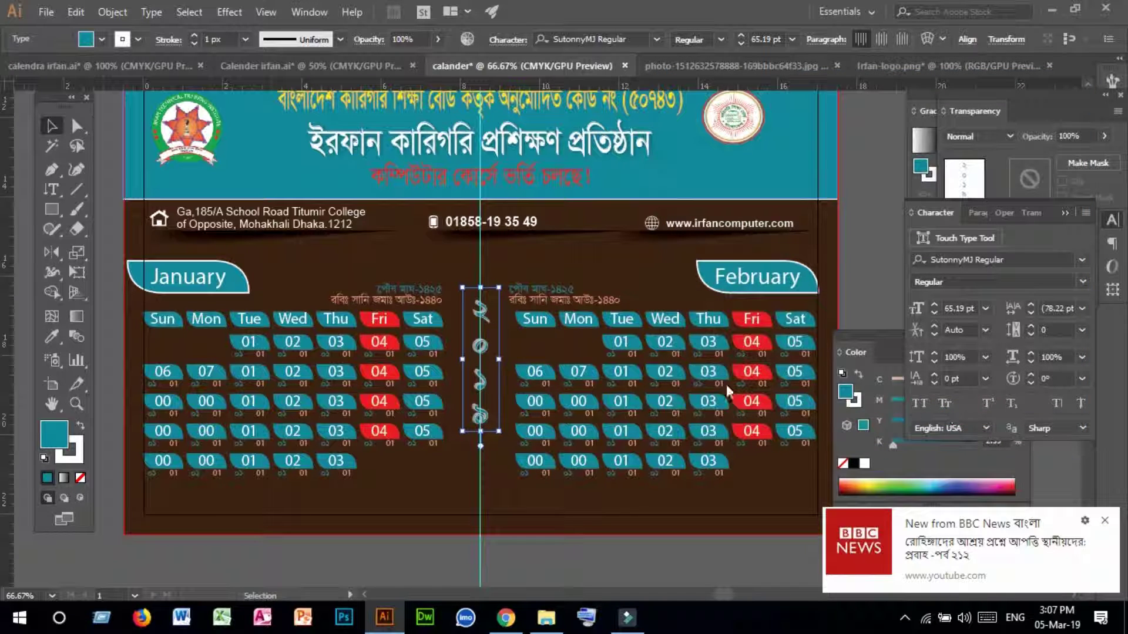
click(100, 141)
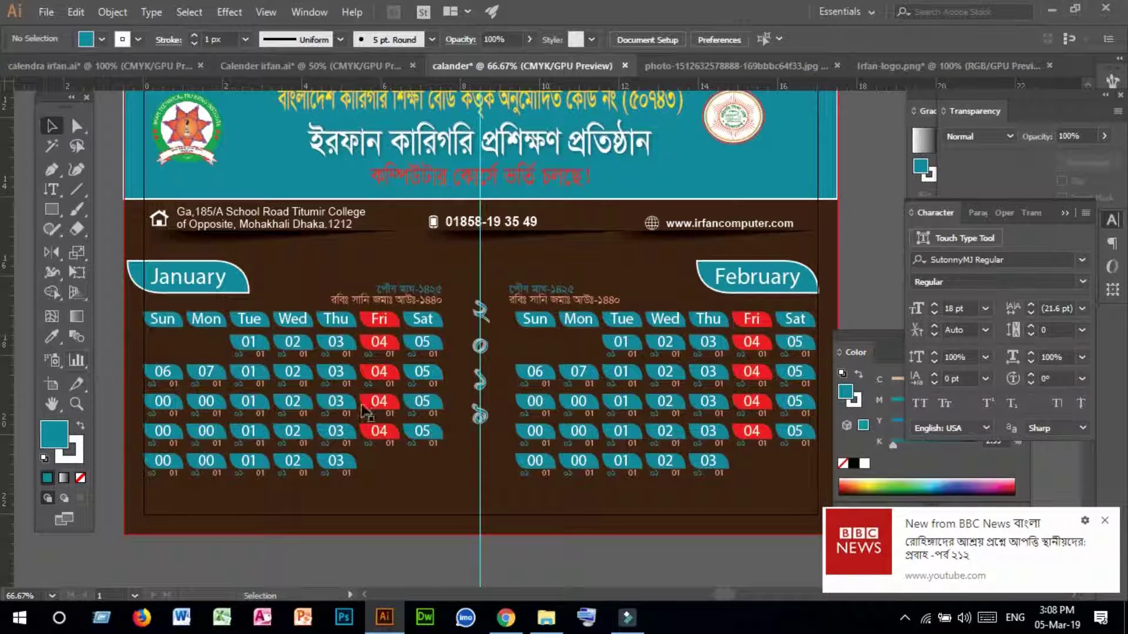
- Enlarge the vertical year to about 82 pt and centre it on the middle guide between the two month blocks
drag(479, 308, 491, 383)
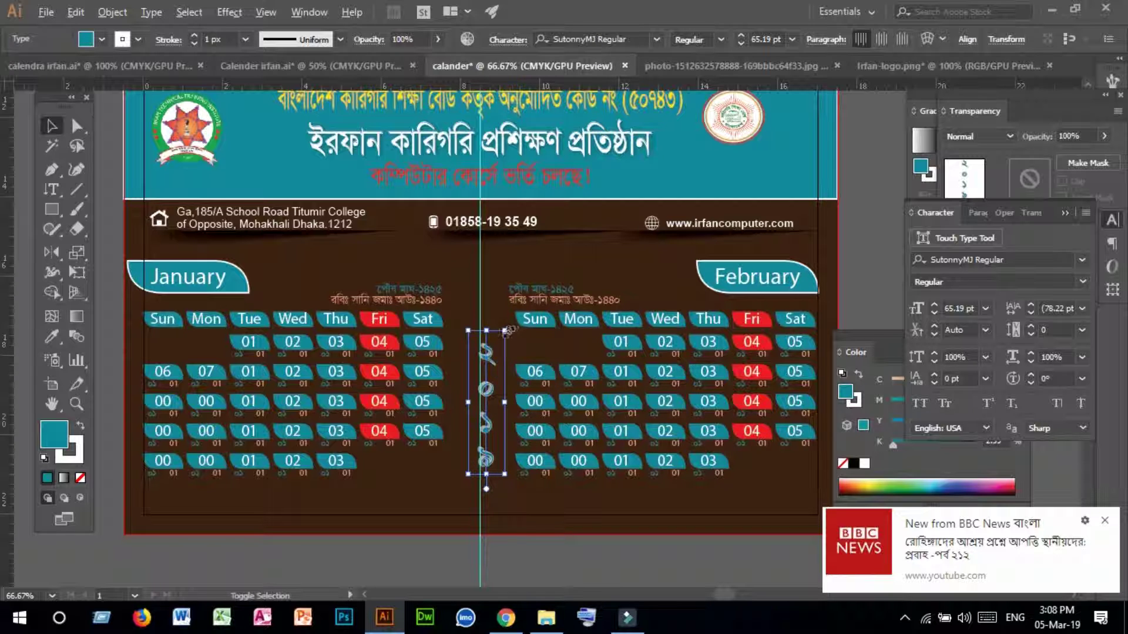
drag(505, 331, 531, 315)
drag(480, 384, 474, 355)
drag(471, 364, 472, 367)
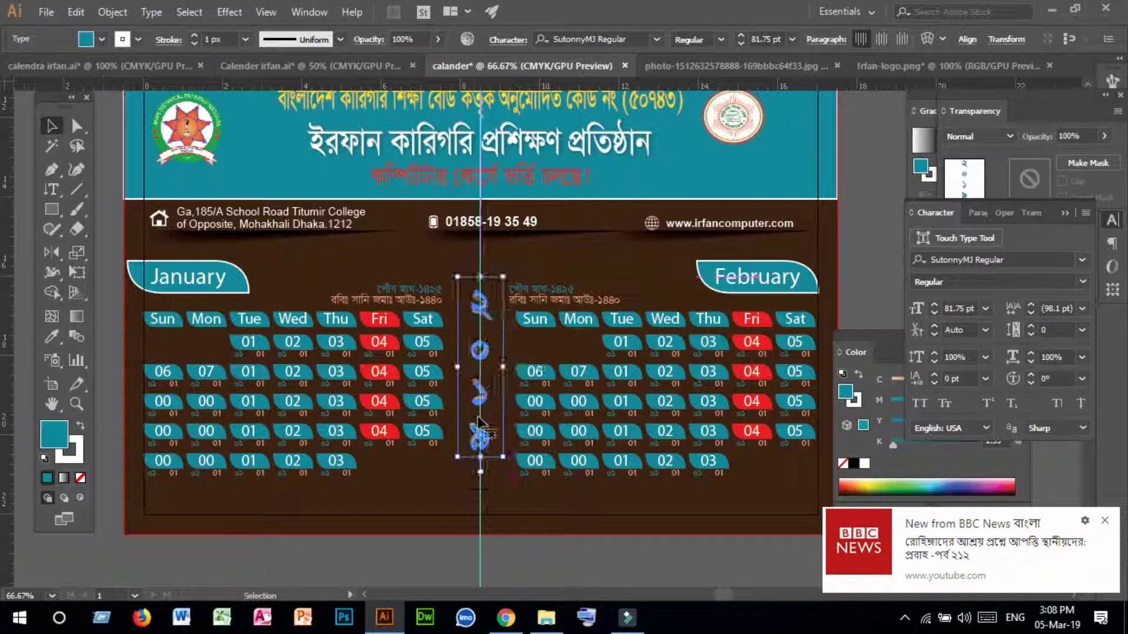
click(508, 535)
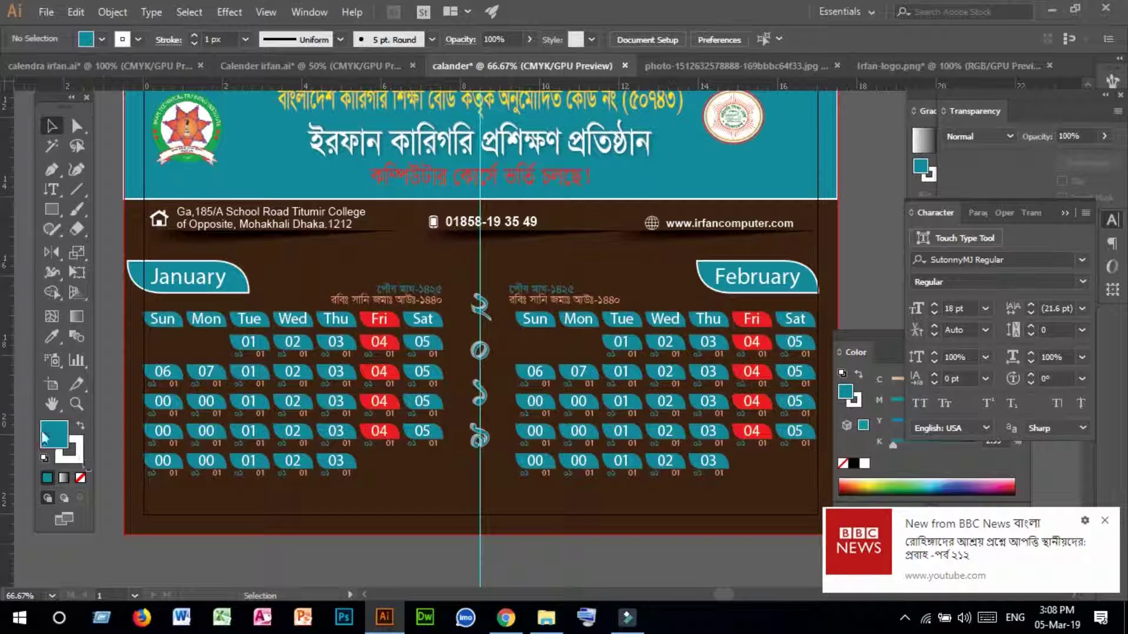
- Examine the extruded year digits up close, and check how they sit within the whole calendar page layout
click(78, 402)
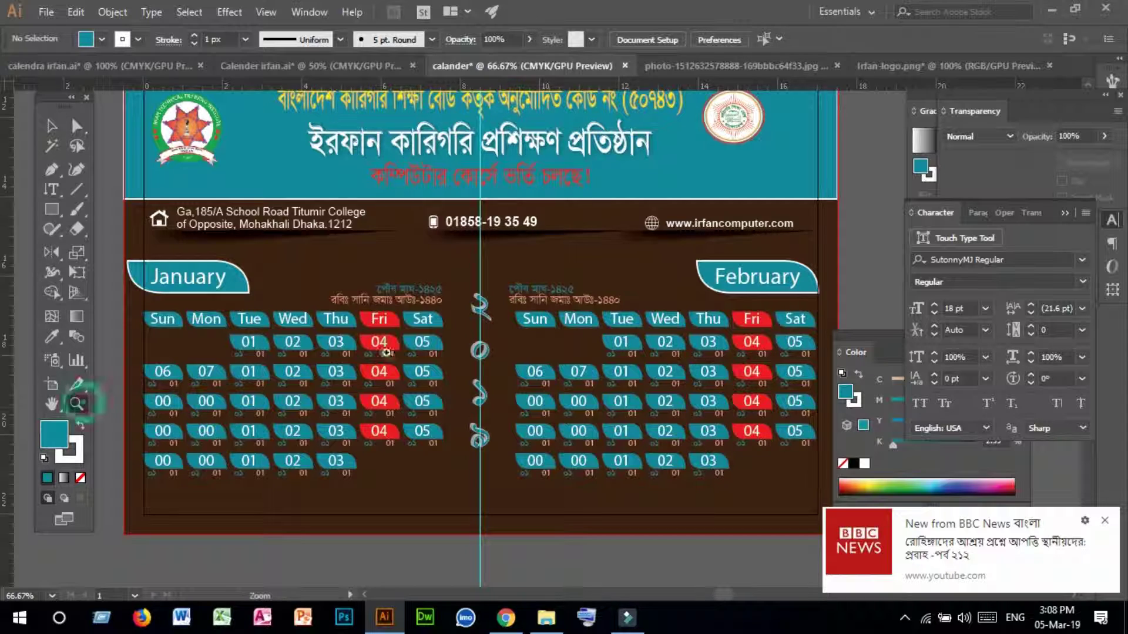
click(509, 386)
click(544, 344)
click(546, 336)
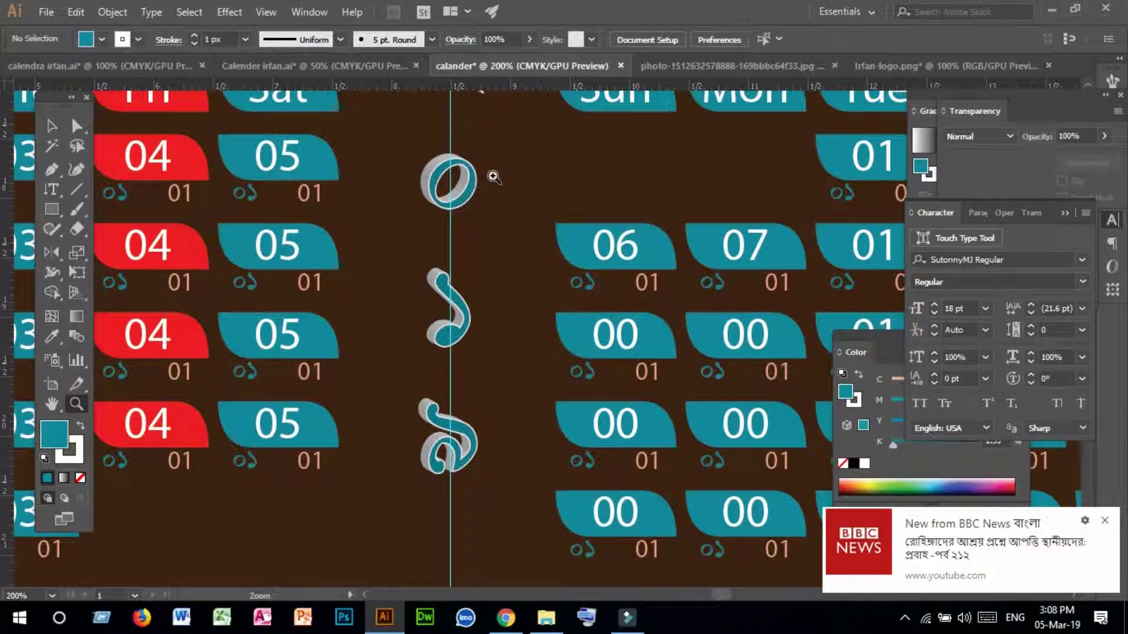
click(476, 359)
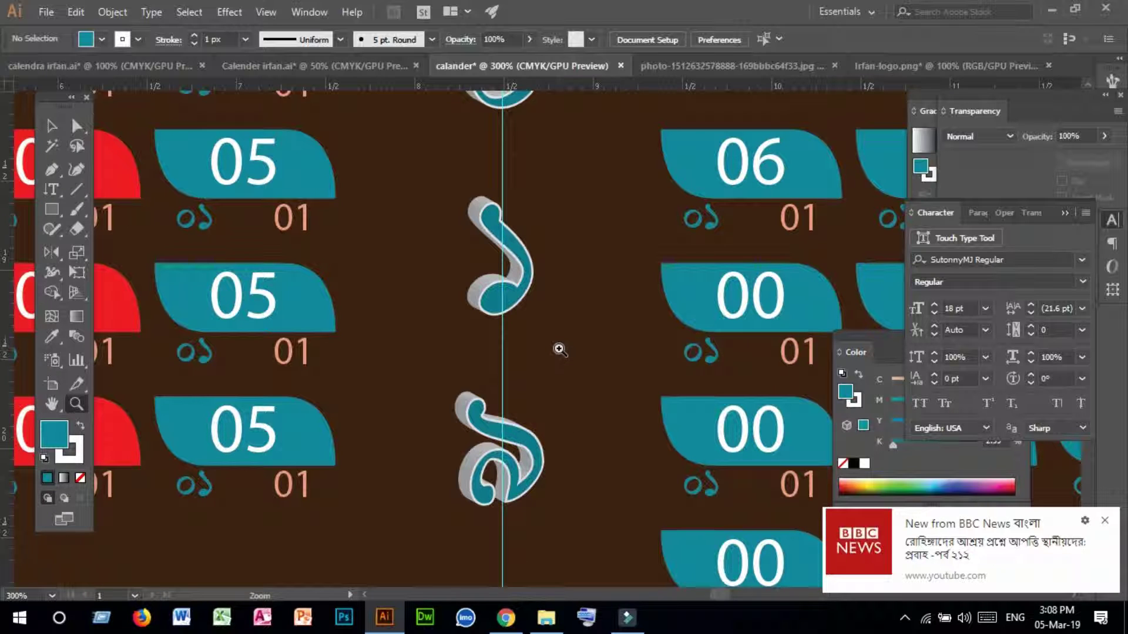
key(alt)
alt+click(578, 352)
alt+click(580, 352)
alt+click(581, 351)
alt+click(584, 351)
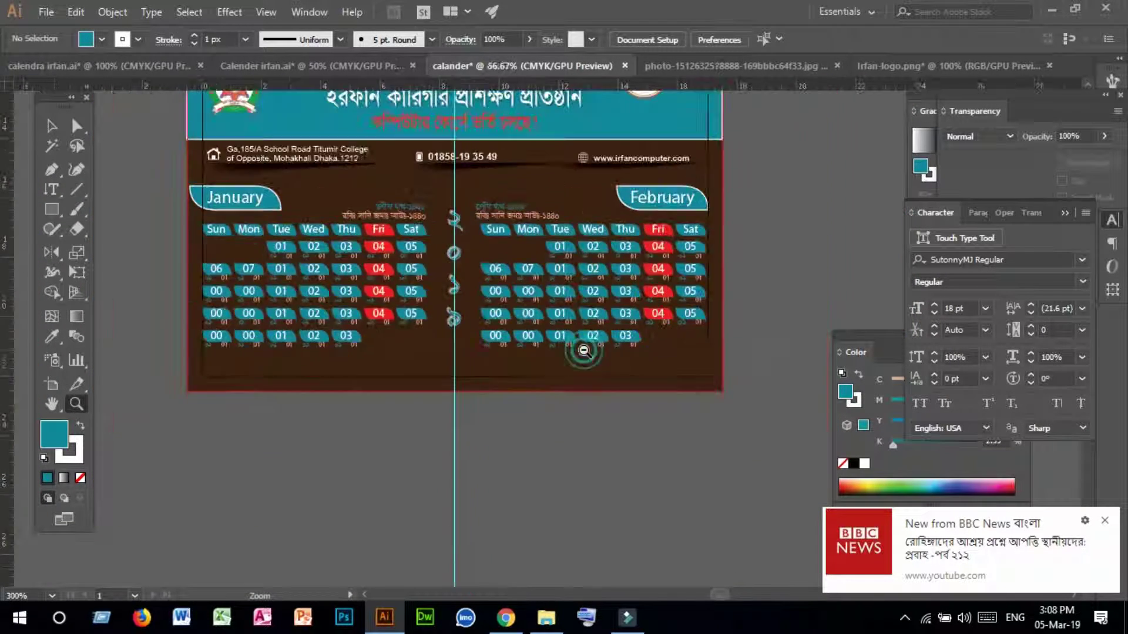
alt+click(587, 329)
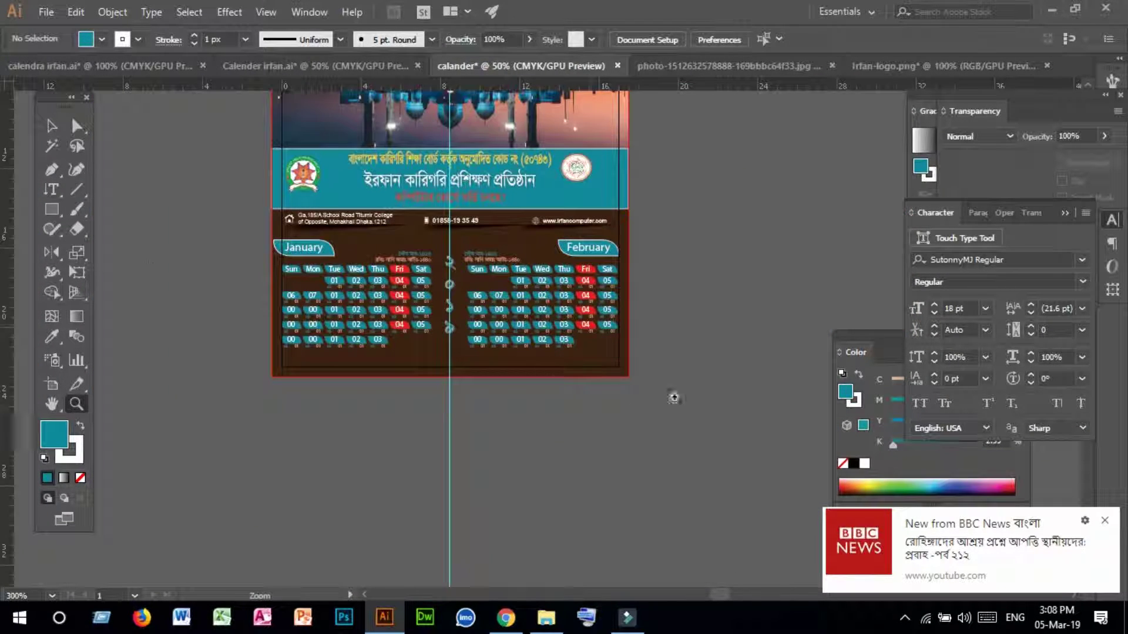
alt+click(674, 398)
alt+click(530, 260)
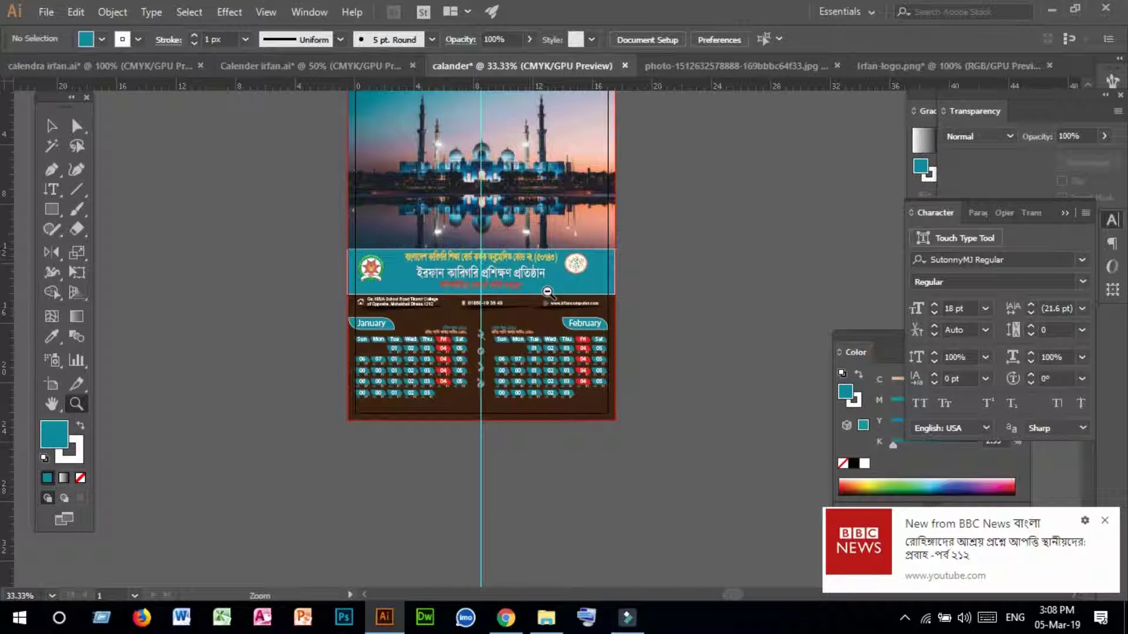
click(546, 311)
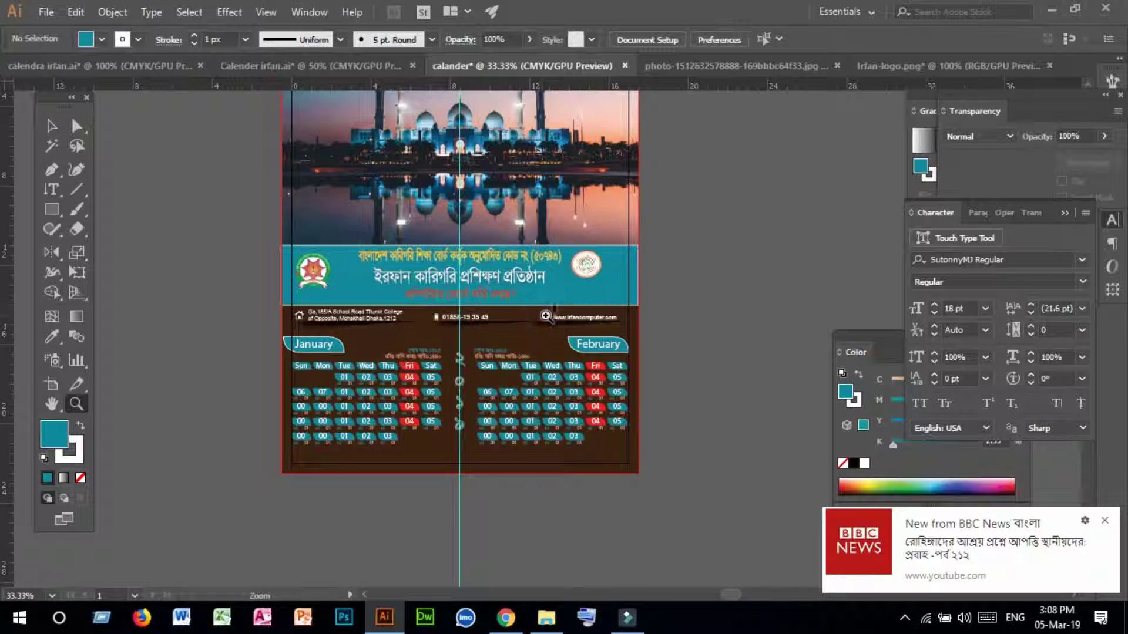
click(546, 318)
click(546, 335)
scroll(569, 372, down, 5)
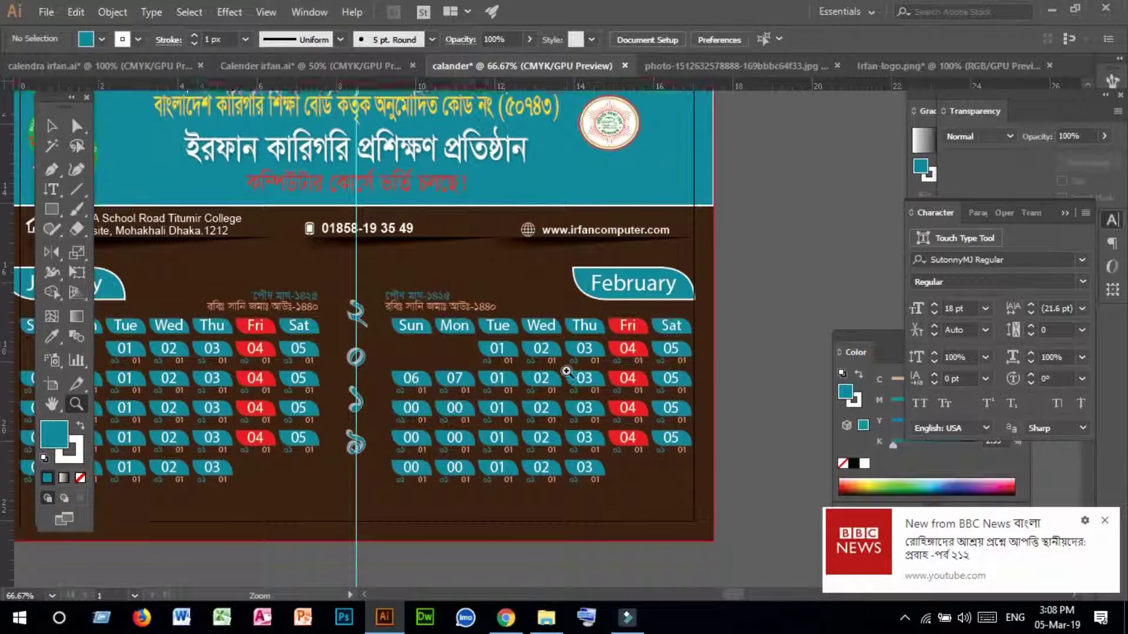
scroll(567, 371, down, 2)
click(51, 125)
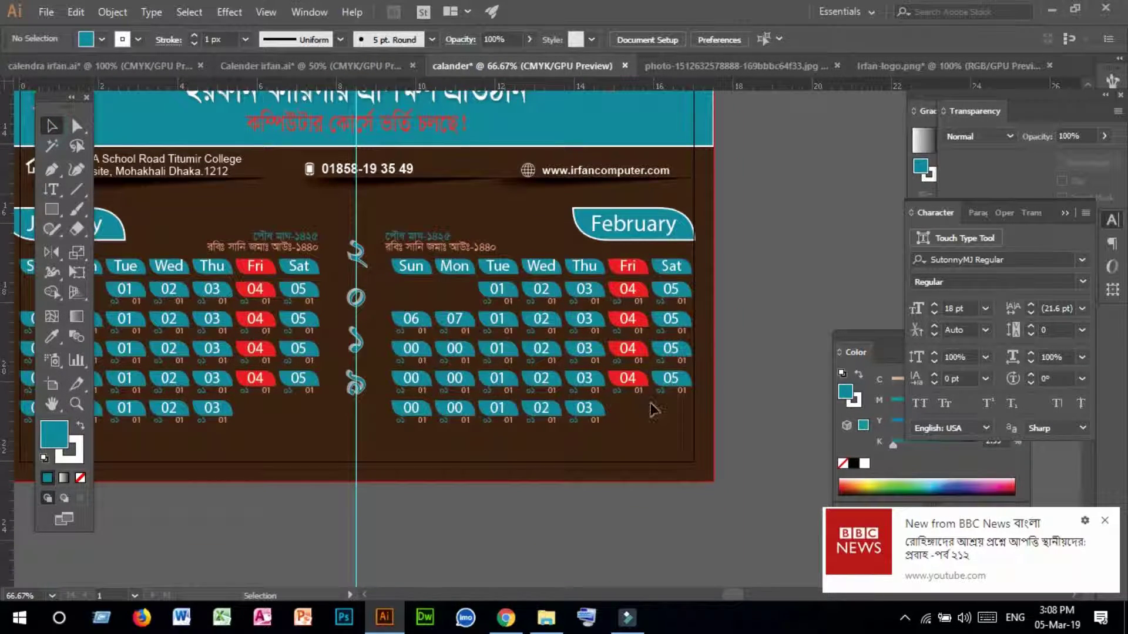